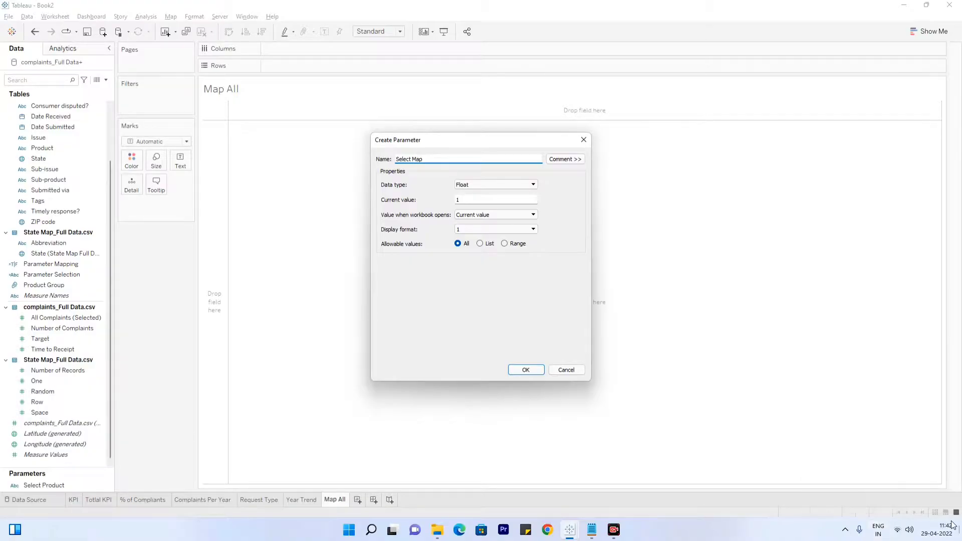
# Set the Select Map parameter's data type to String and restrict its allowable values to a list
pyautogui.click(506, 185)
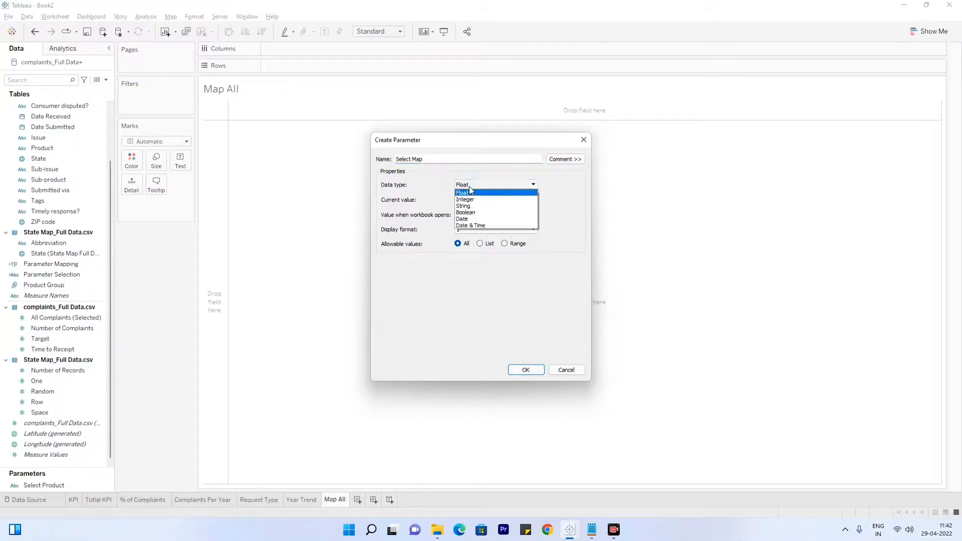
pyautogui.click(475, 207)
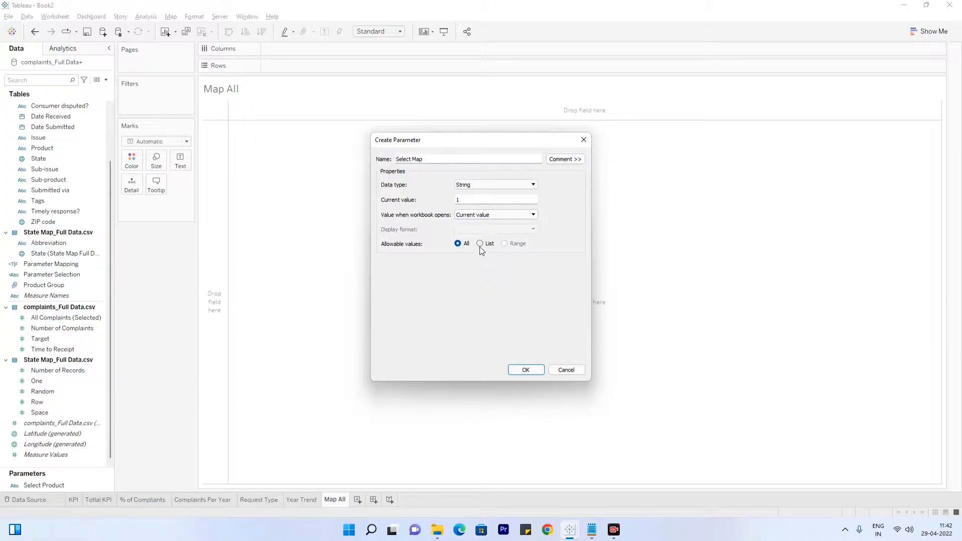
pyautogui.click(481, 244)
# Enter Map and Tile as the allowed list values and create the Select Map parameter
pyautogui.click(402, 284)
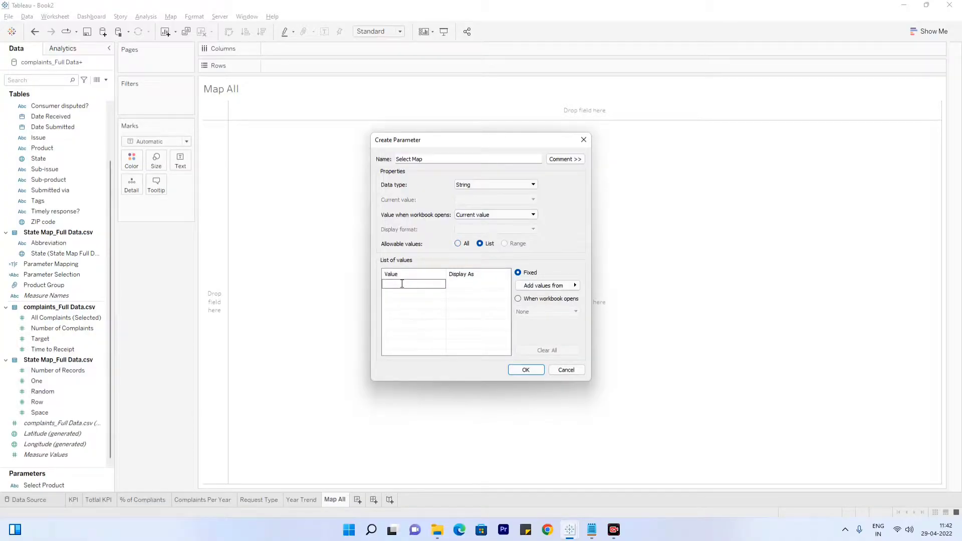
pyautogui.write('Tile')
pyautogui.press('Tab')
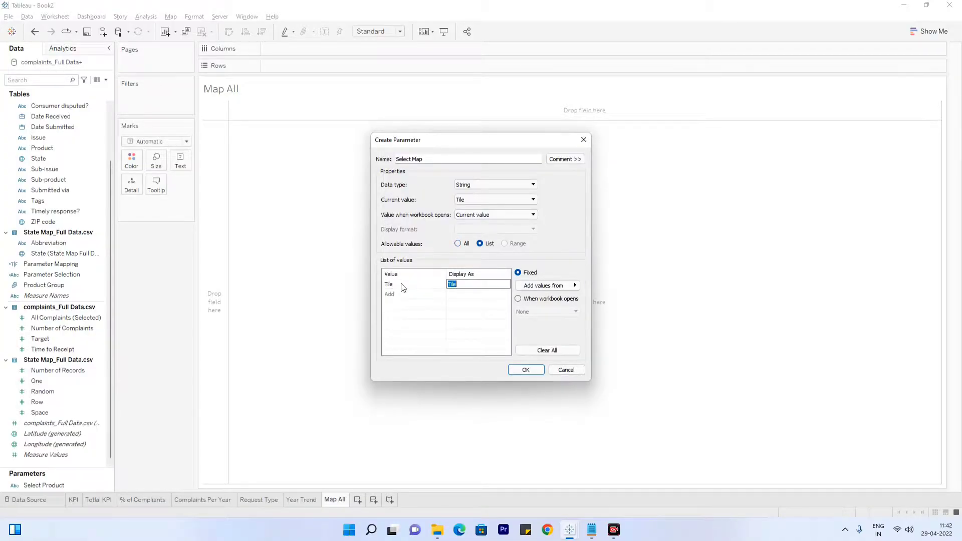
pyautogui.click(402, 283)
pyautogui.write('MAp')
pyautogui.click(409, 296)
pyautogui.press('Return')
pyautogui.click(524, 369)
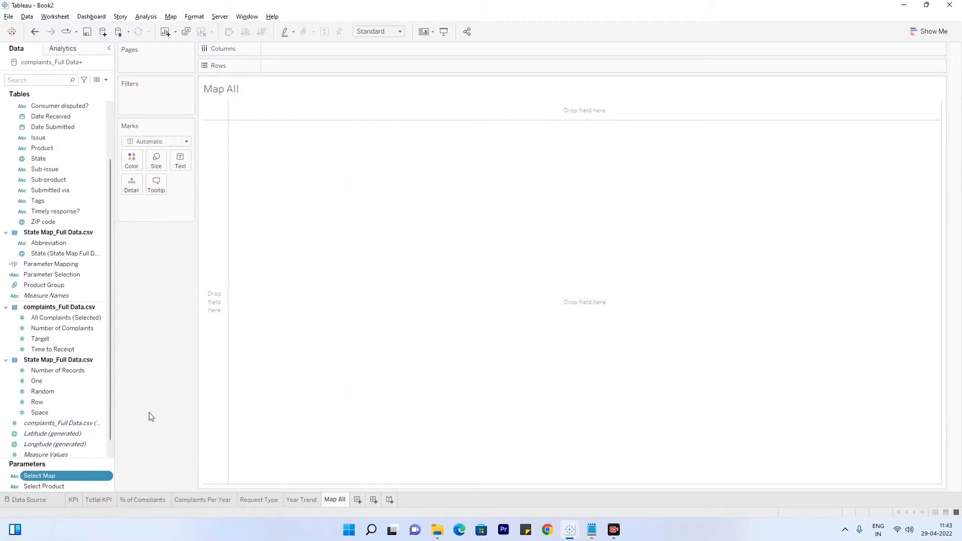
# Show the controls for the Select Map and Select Product parameters on the Map All sheet
pyautogui.rightClick(59, 479)
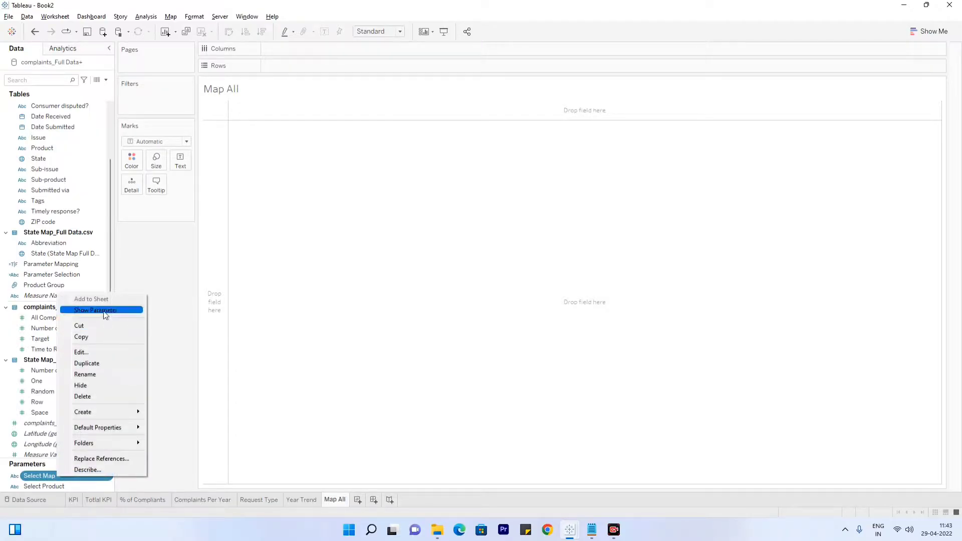
pyautogui.click(103, 322)
pyautogui.rightClick(47, 488)
pyautogui.click(100, 321)
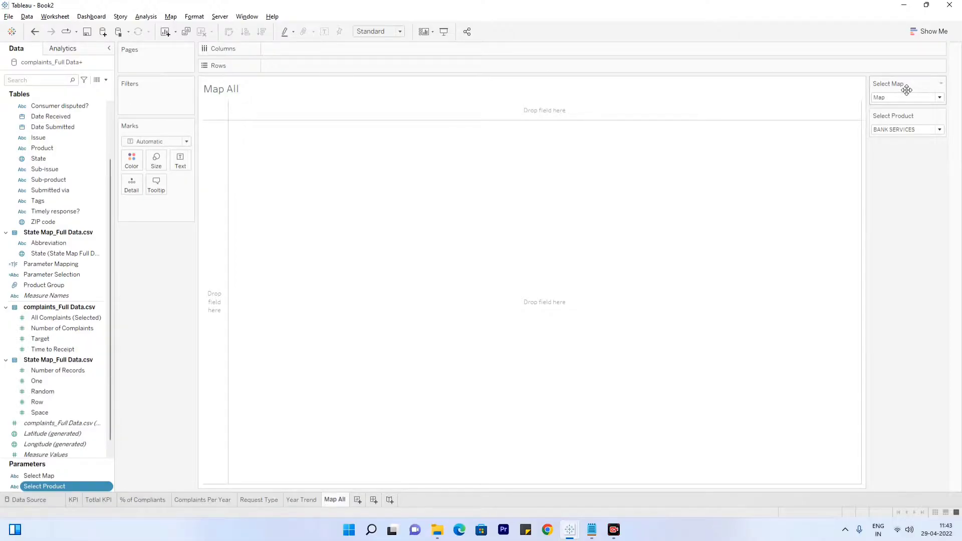
pyautogui.moveTo(50, 486); pyautogui.dragTo(156, 104)
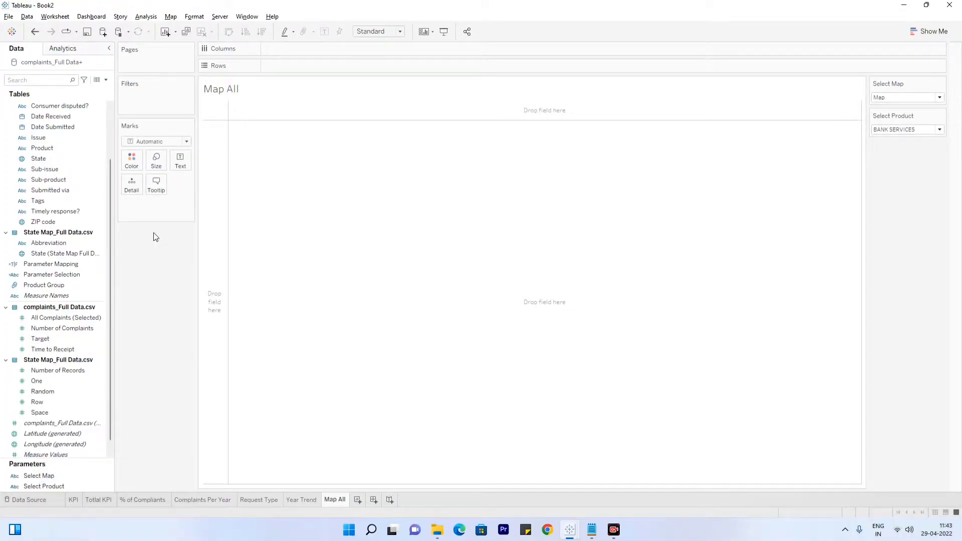
# Create a calculated field named Map Toggle with the formula [Select Map]
pyautogui.click(106, 80)
pyautogui.click(45, 90)
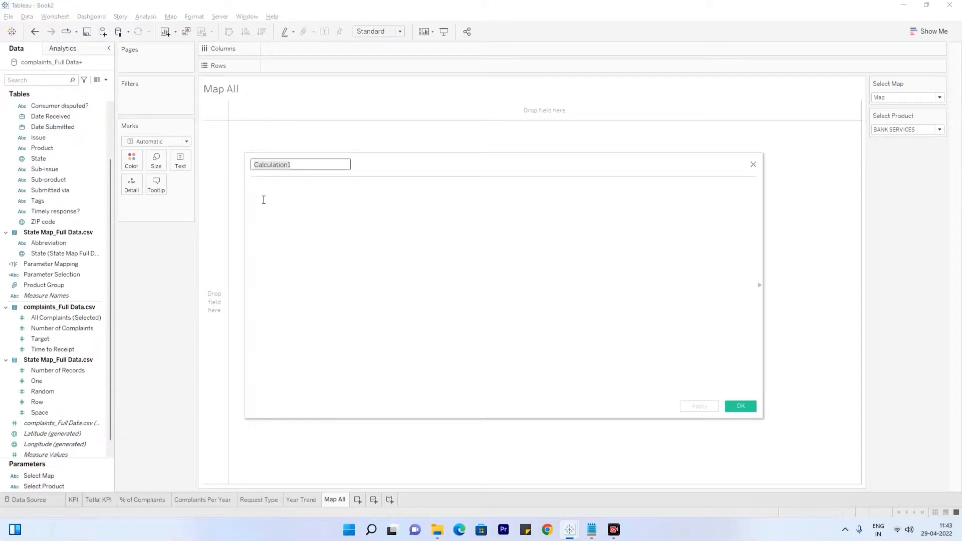
pyautogui.write('Map Toggle')
pyautogui.click(317, 234)
pyautogui.write('sele')
pyautogui.press('Return')
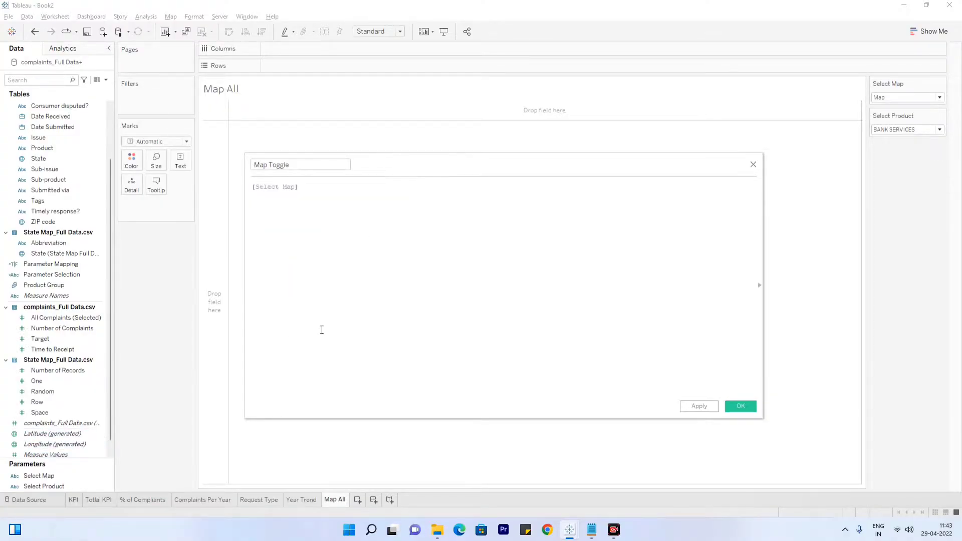
pyautogui.click(730, 408)
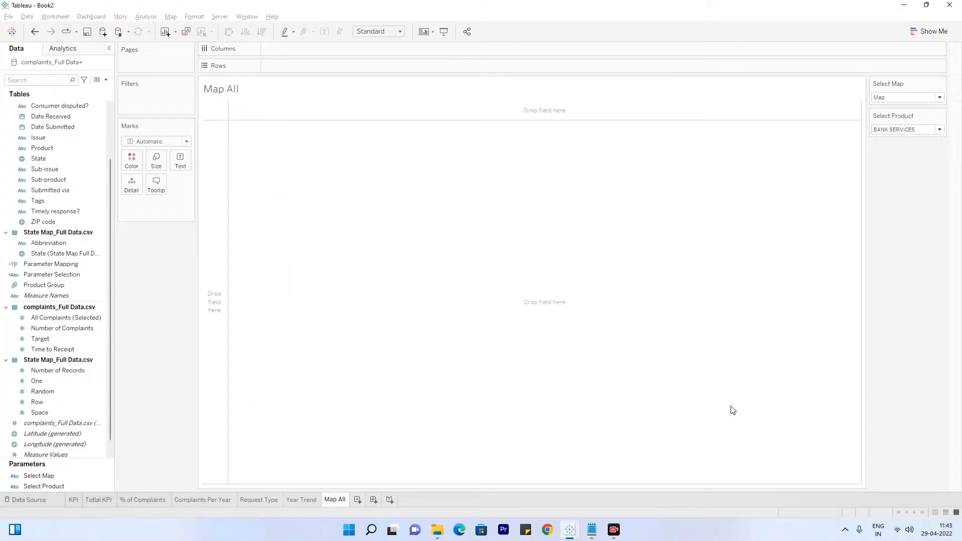
# Create a calculated field named Product Map Selector with the formula [Select Product]
pyautogui.click(104, 80)
pyautogui.click(81, 88)
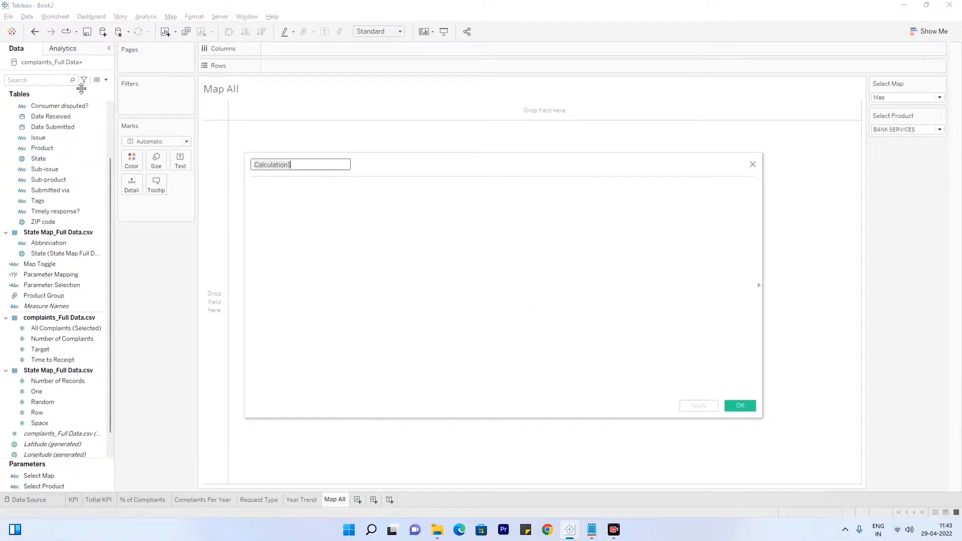
pyautogui.write('Param')
pyautogui.press('BackSpace')
pyautogui.press('BackSpace')
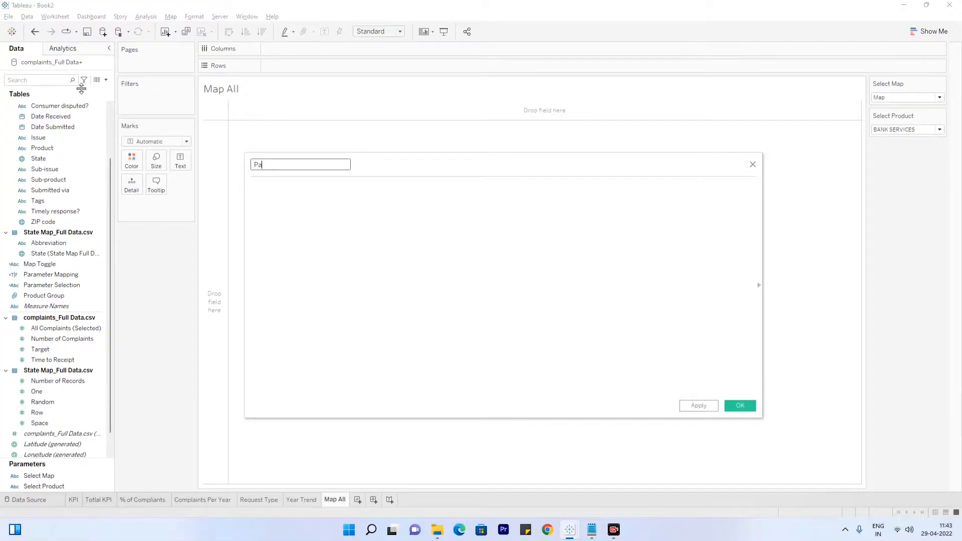
pyautogui.press('BackSpace')
pyautogui.write('roduct Map Selector')
pyautogui.click(338, 206)
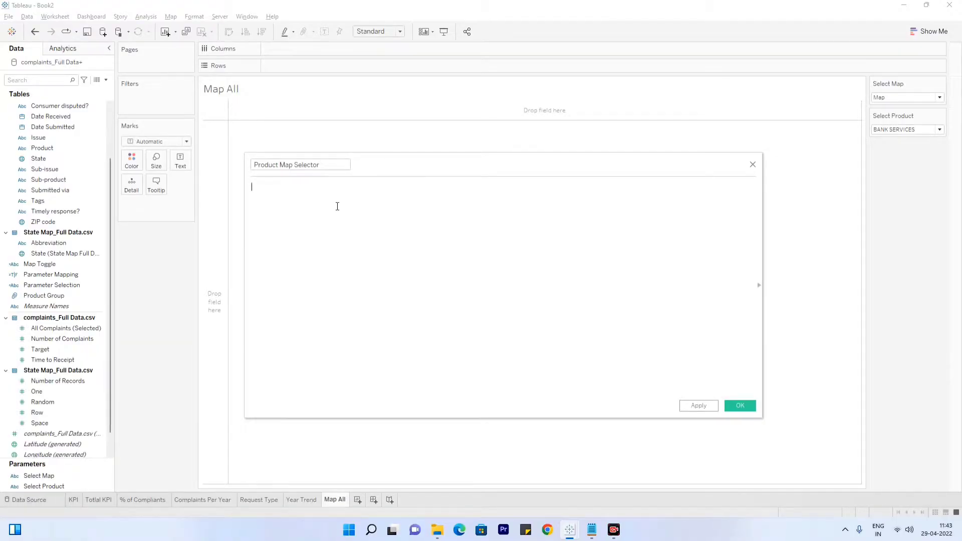
pyautogui.moveTo(53, 484); pyautogui.dragTo(418, 255)
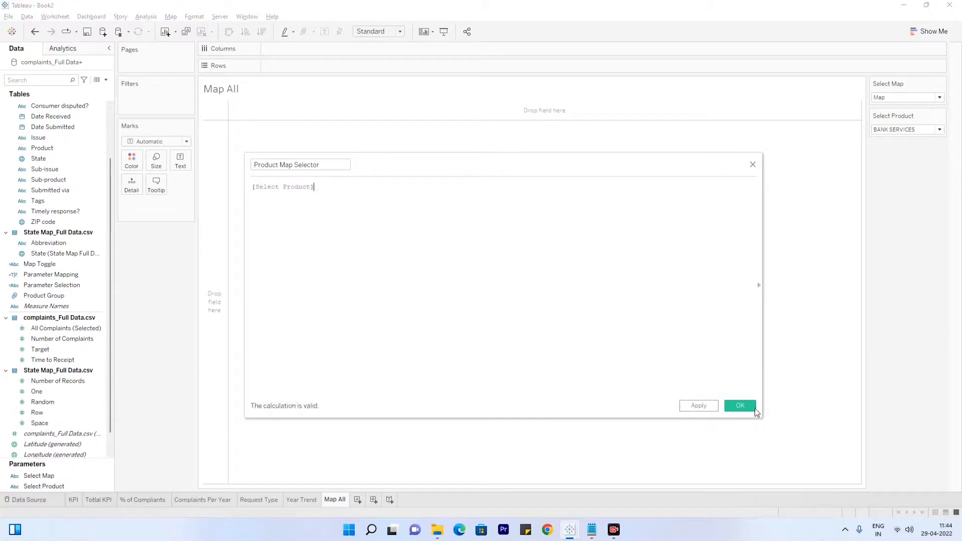
pyautogui.click(755, 408)
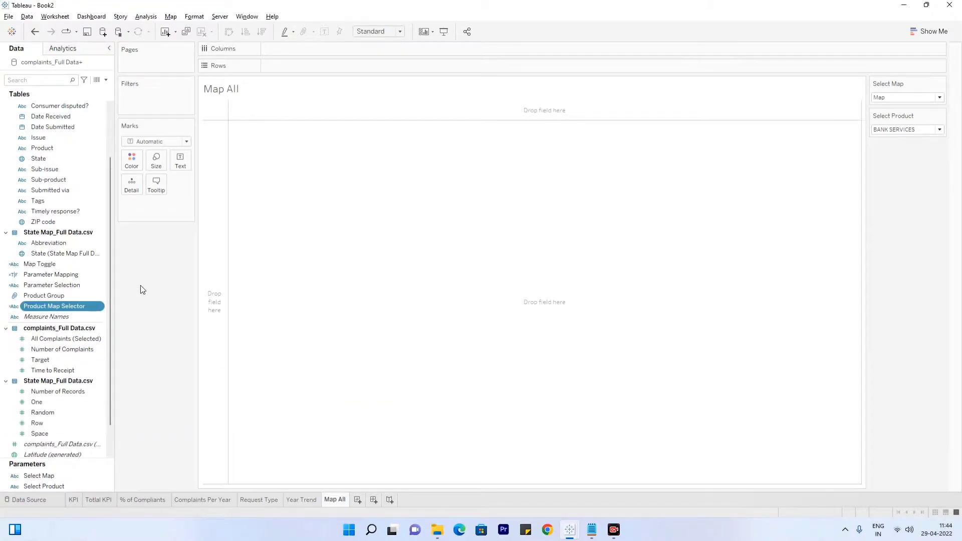
# Plot State as a map and correct its unknown locations by fixing the country to United States
pyautogui.doubleClick(43, 160)
pyautogui.scroll(2, 55, 176)
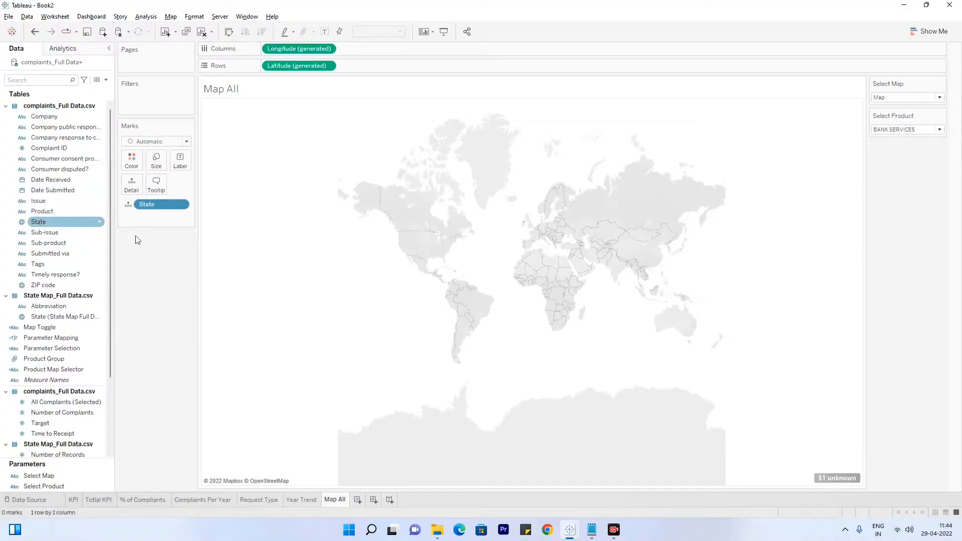
pyautogui.click(832, 477)
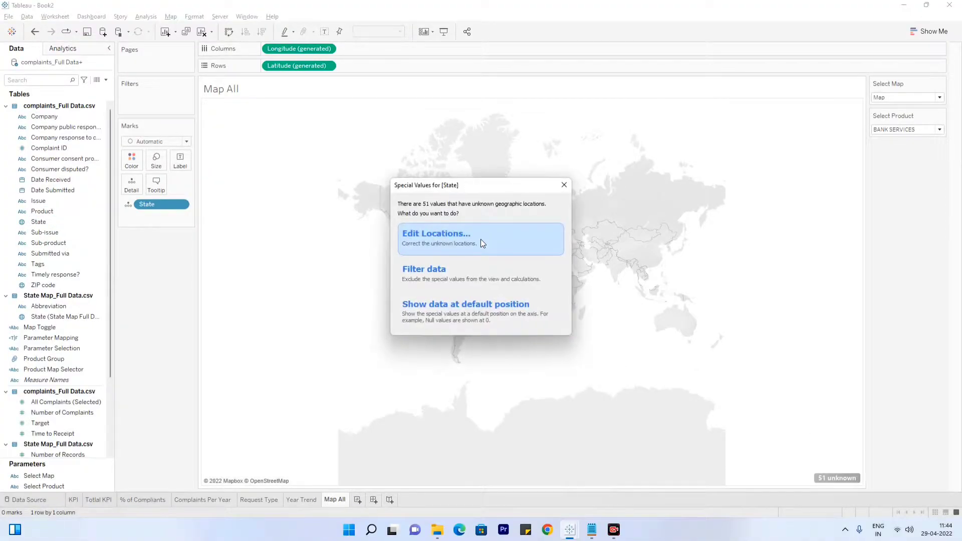
pyautogui.click(440, 226)
pyautogui.click(450, 170)
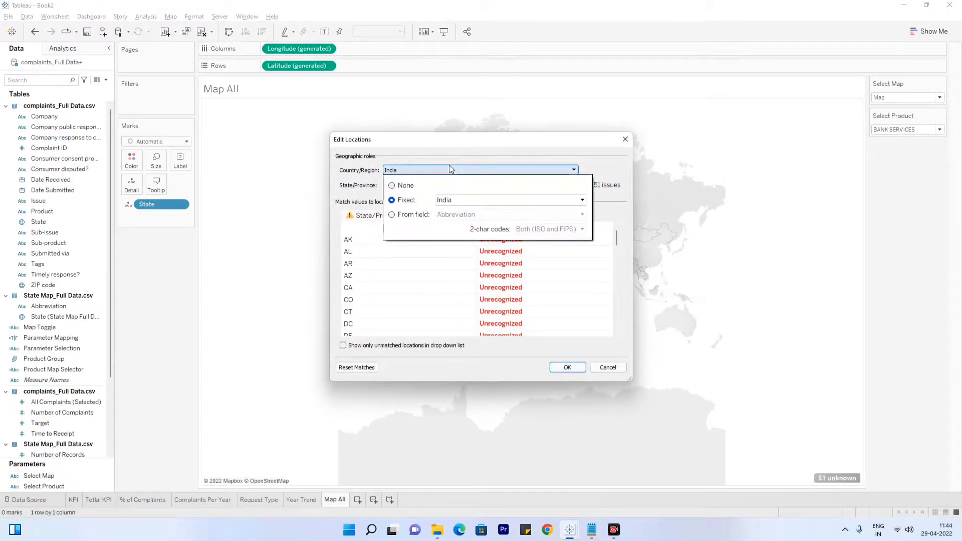
pyautogui.click(455, 203)
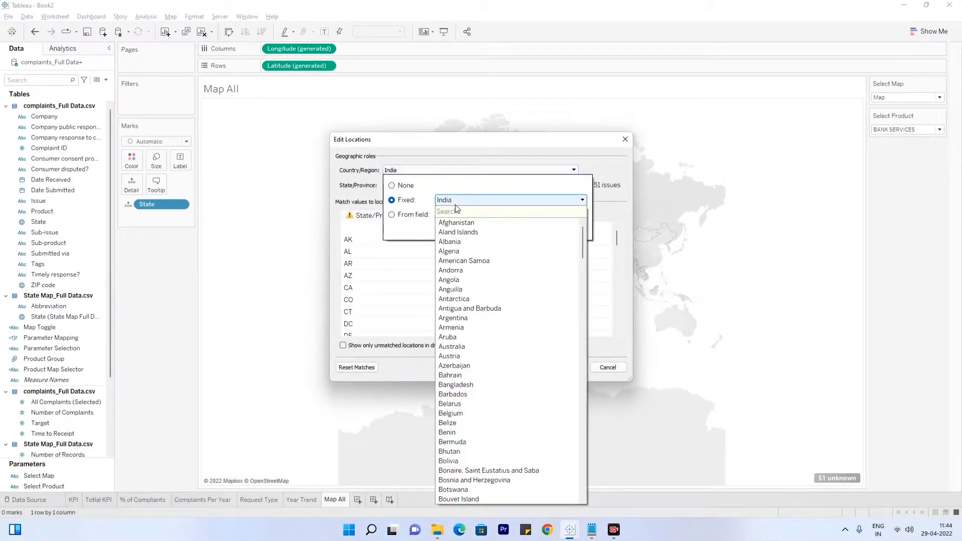
pyautogui.write('united')
pyautogui.click(470, 242)
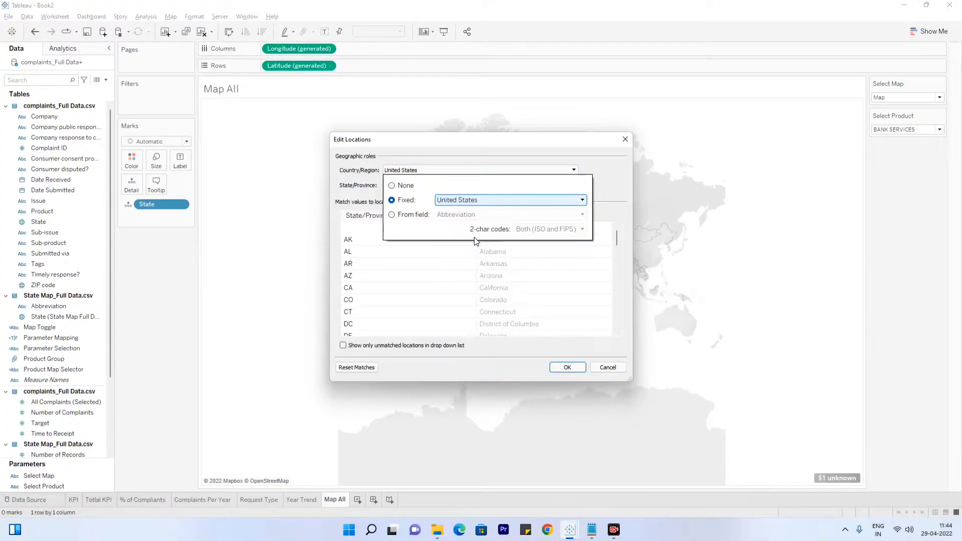
pyautogui.click(568, 367)
pyautogui.click(568, 367)
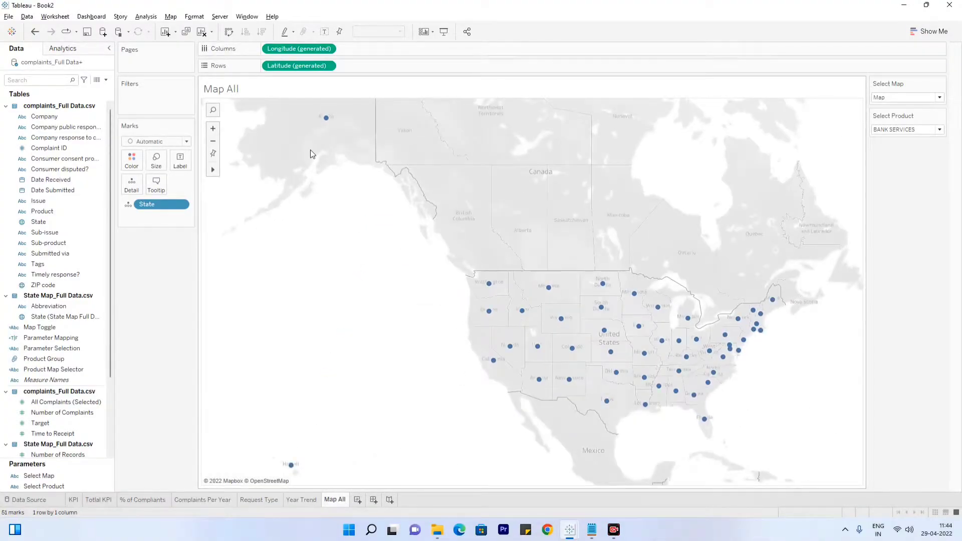
# Exclude Alaska and Hawaii from the map
pyautogui.click(327, 118)
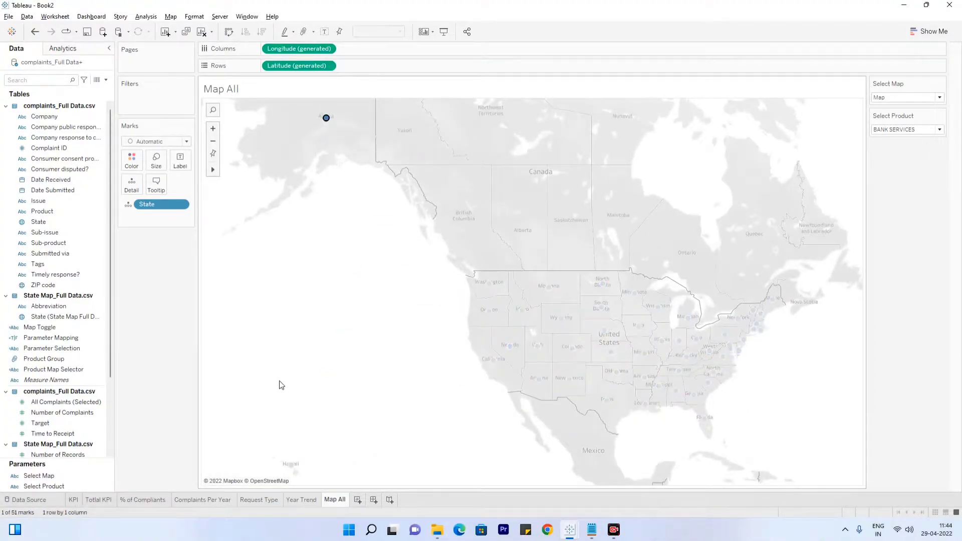
pyautogui.keyDown('ctrl'); pyautogui.click(291, 465); pyautogui.keyUp('ctrl')
pyautogui.click(376, 454)
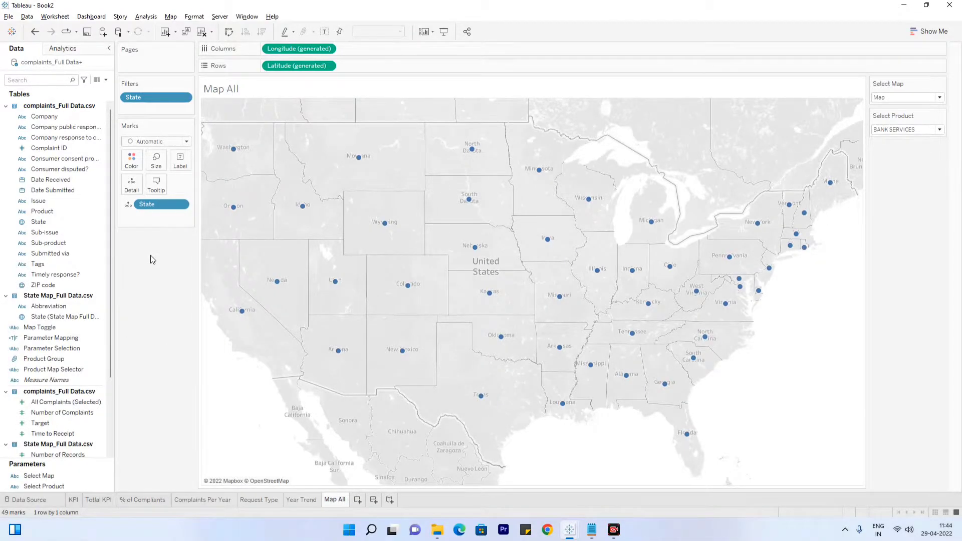
# Change the mark type to Map and label each state with Number of Complaints and Abbreviation
pyautogui.click(148, 147)
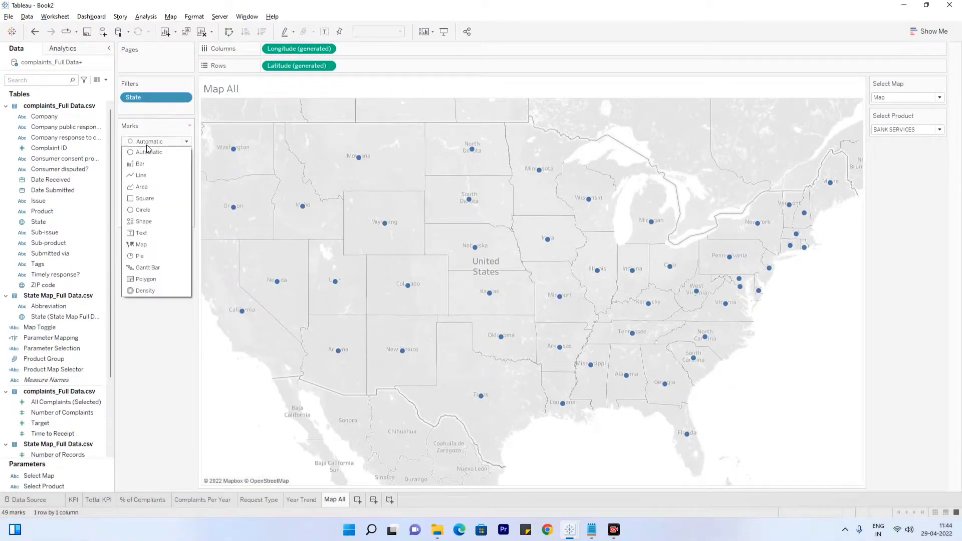
pyautogui.click(150, 247)
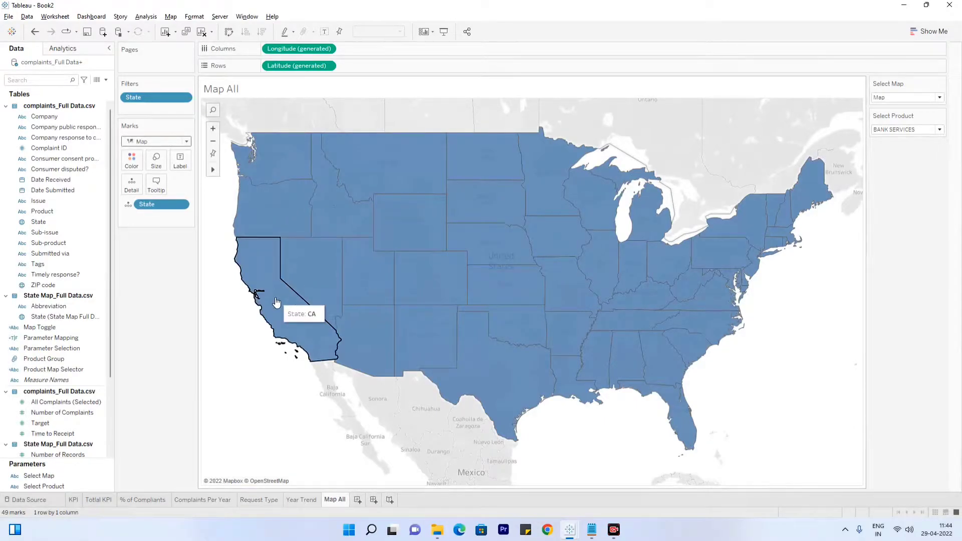
pyautogui.moveTo(72, 413); pyautogui.dragTo(177, 167)
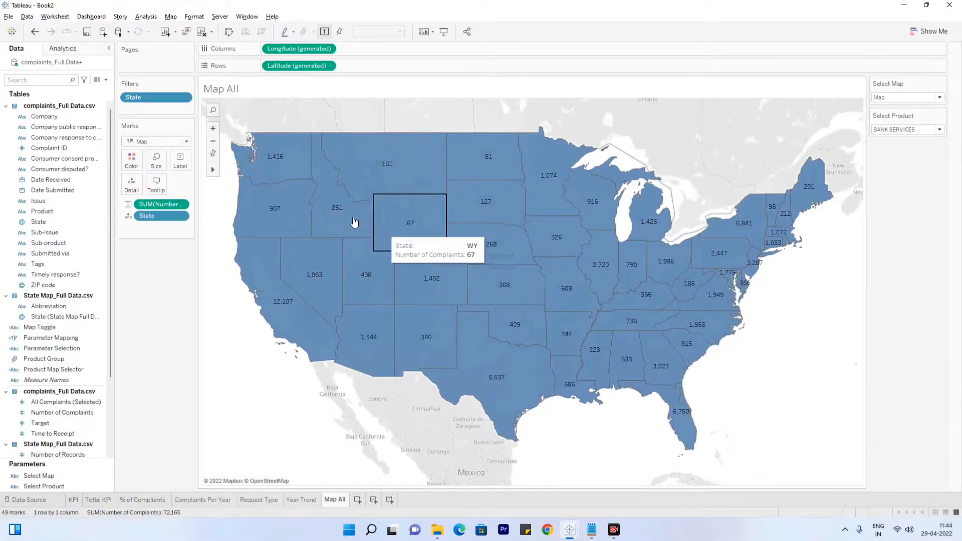
pyautogui.moveTo(64, 309); pyautogui.dragTo(184, 163)
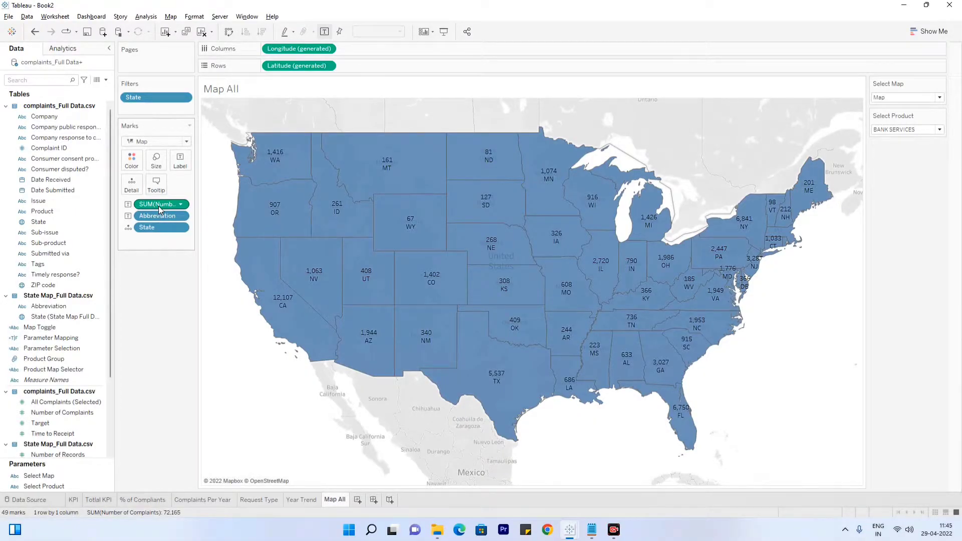
# Colour the states by Number of Complaints using the Gray Warm palette with 4 stepped colours
pyautogui.moveTo(159, 206); pyautogui.dragTo(131, 161)
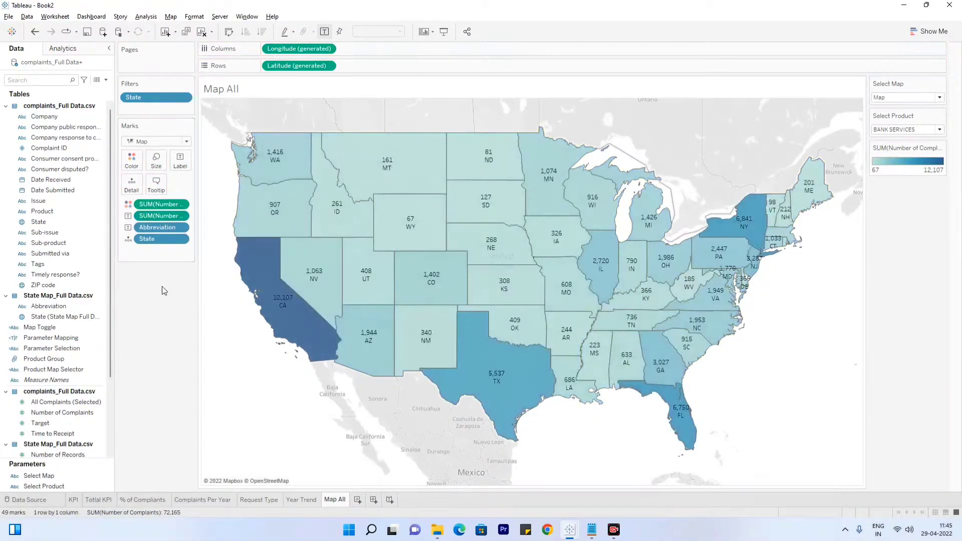
pyautogui.doubleClick(918, 161)
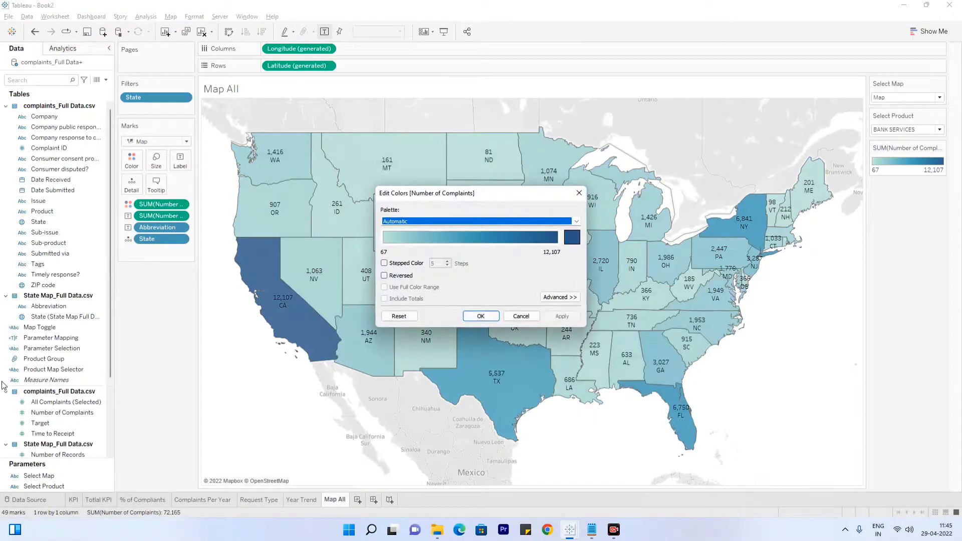
pyautogui.click(422, 221)
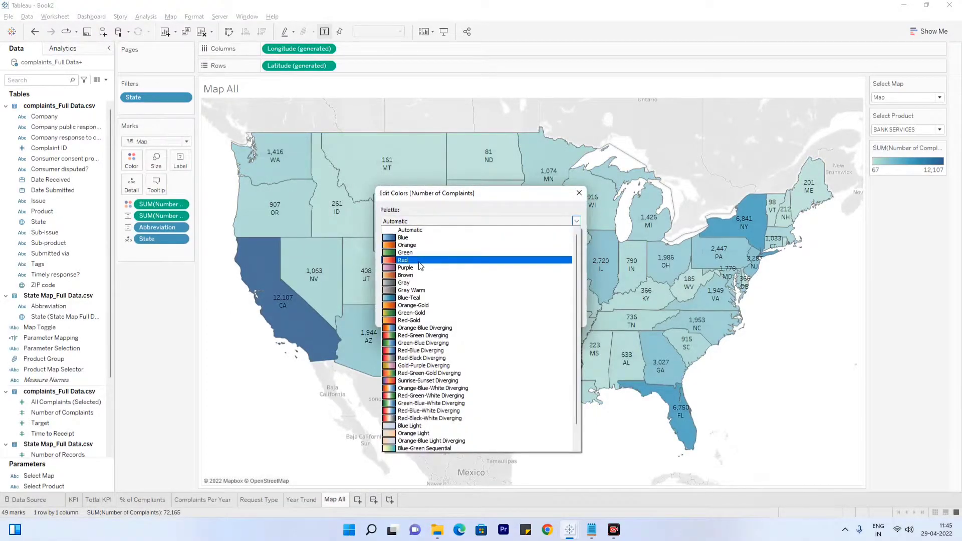
pyautogui.click(412, 290)
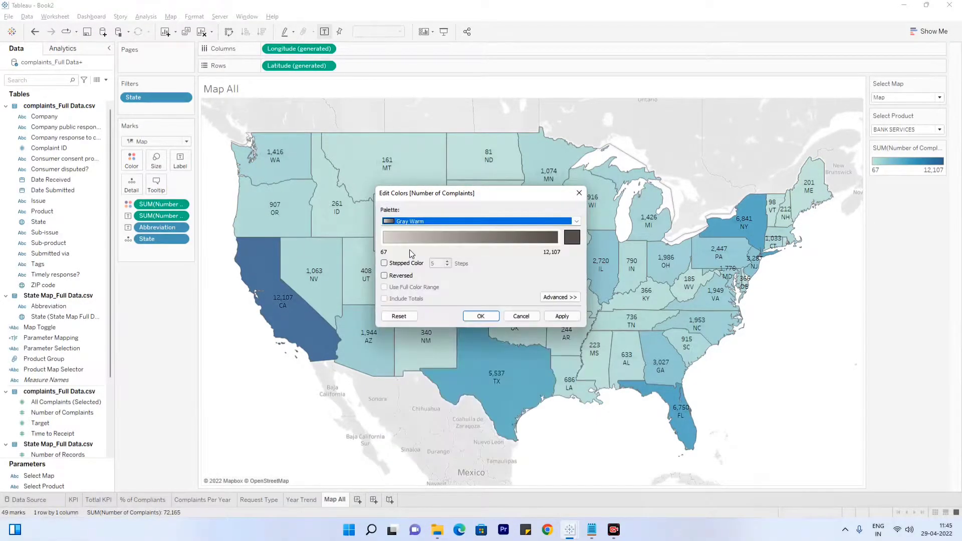
pyautogui.click(384, 263)
pyautogui.click(448, 266)
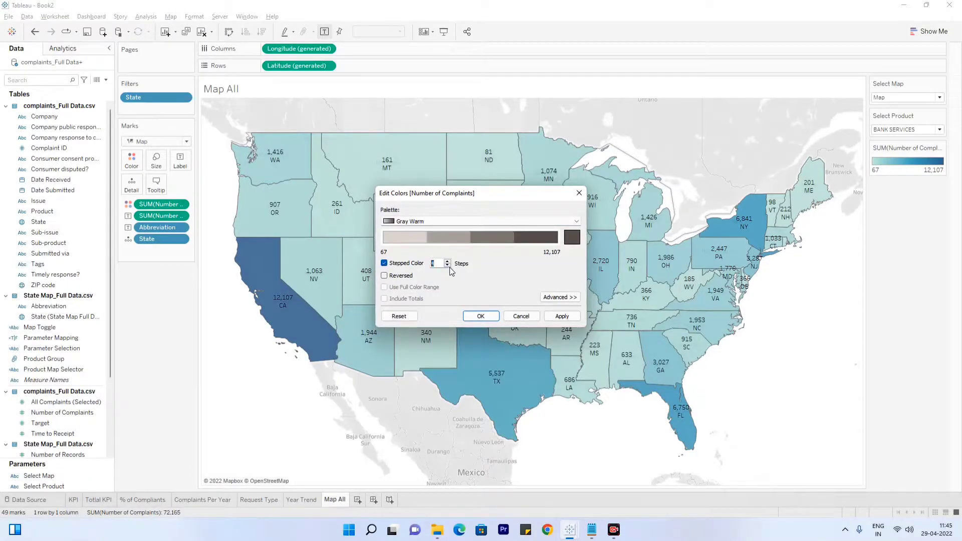
pyautogui.click(561, 316)
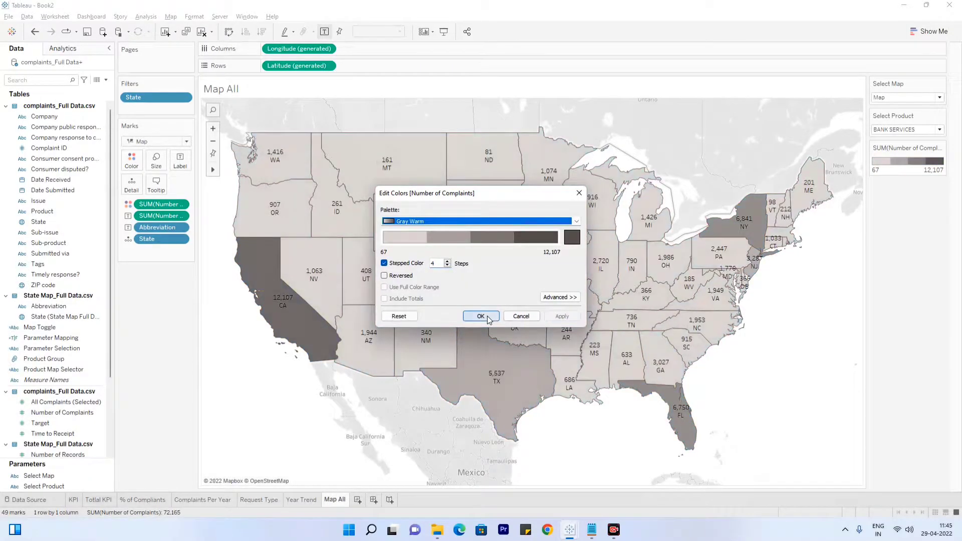
pyautogui.click(481, 317)
# Format the state labels' Number of Complaints and Abbreviation text as Tableau Medium at size 8
pyautogui.click(180, 160)
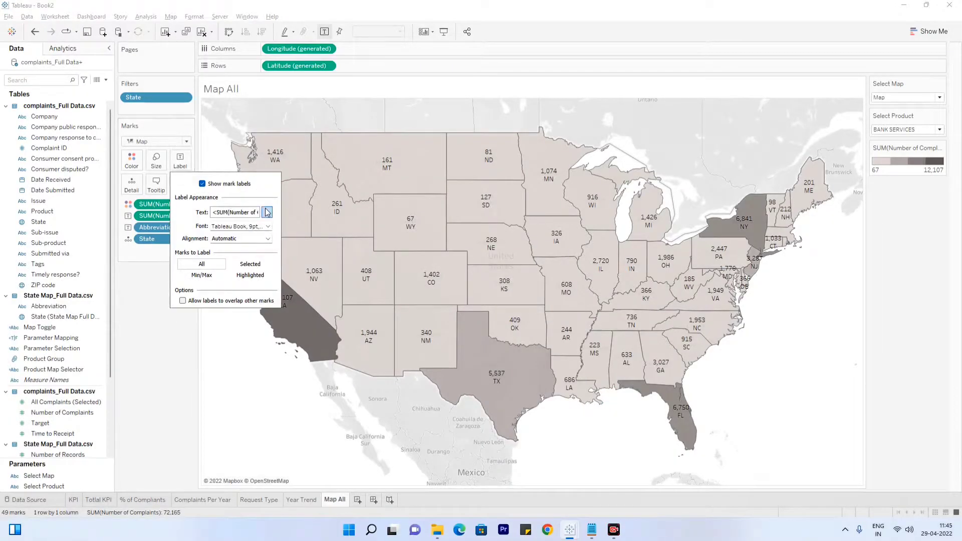
pyautogui.click(266, 212)
pyautogui.moveTo(515, 239); pyautogui.dragTo(415, 202)
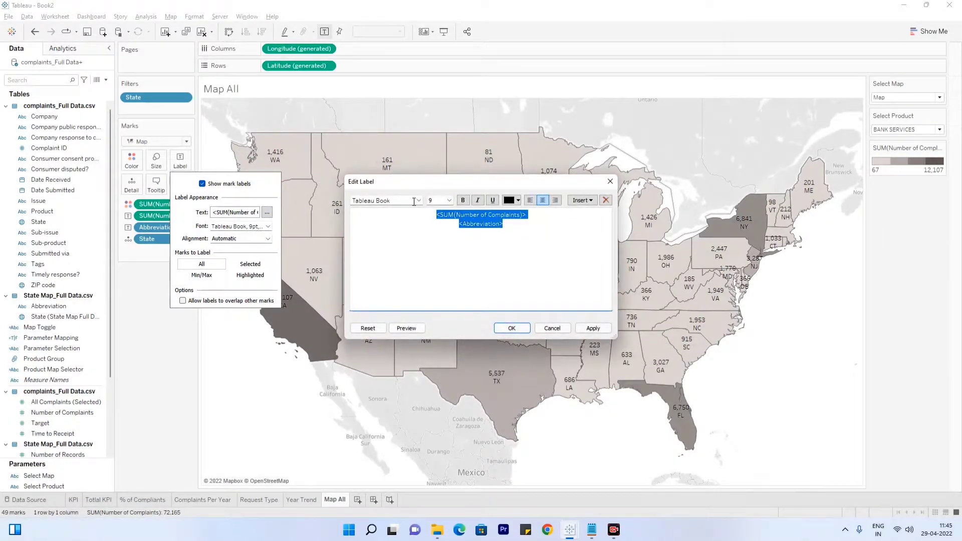
pyautogui.click(449, 200)
pyautogui.click(436, 214)
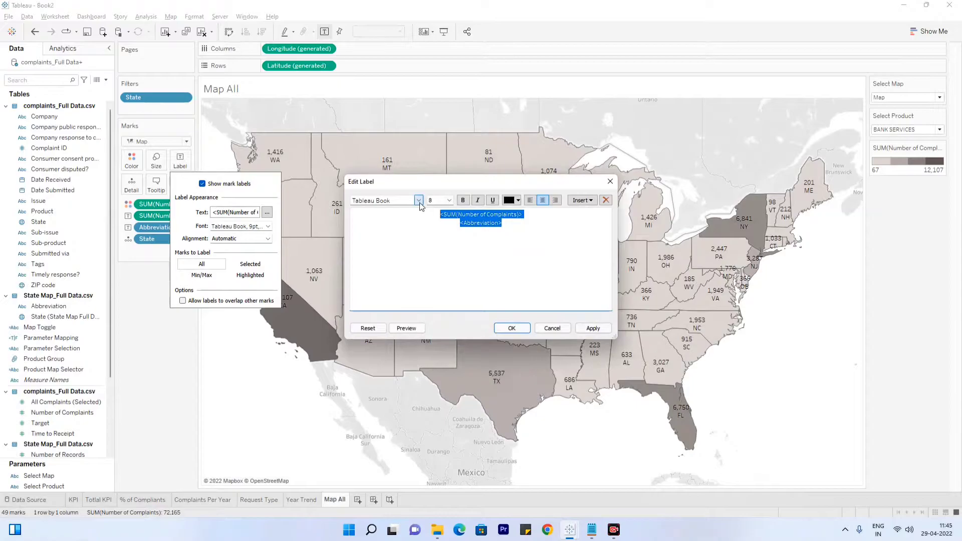
pyautogui.click(419, 201)
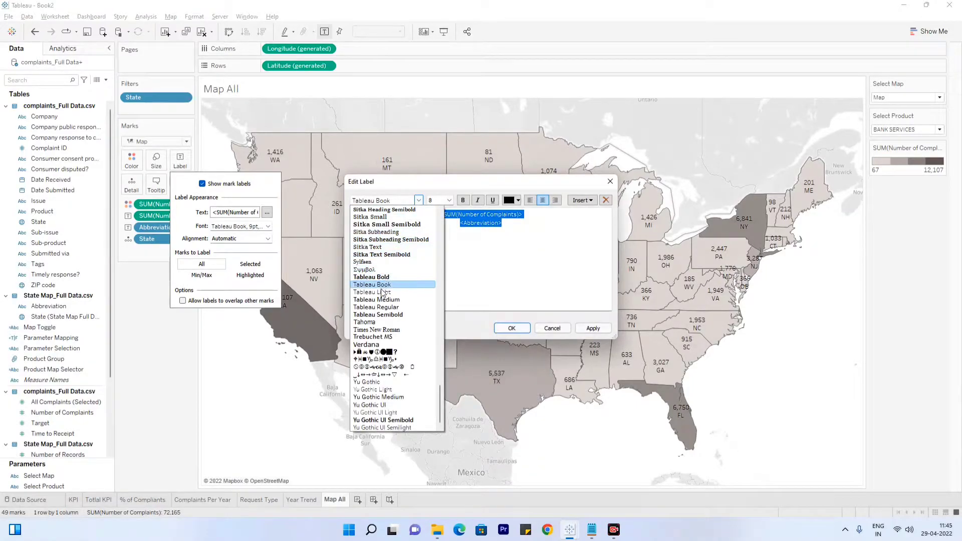
pyautogui.click(426, 299)
pyautogui.click(511, 328)
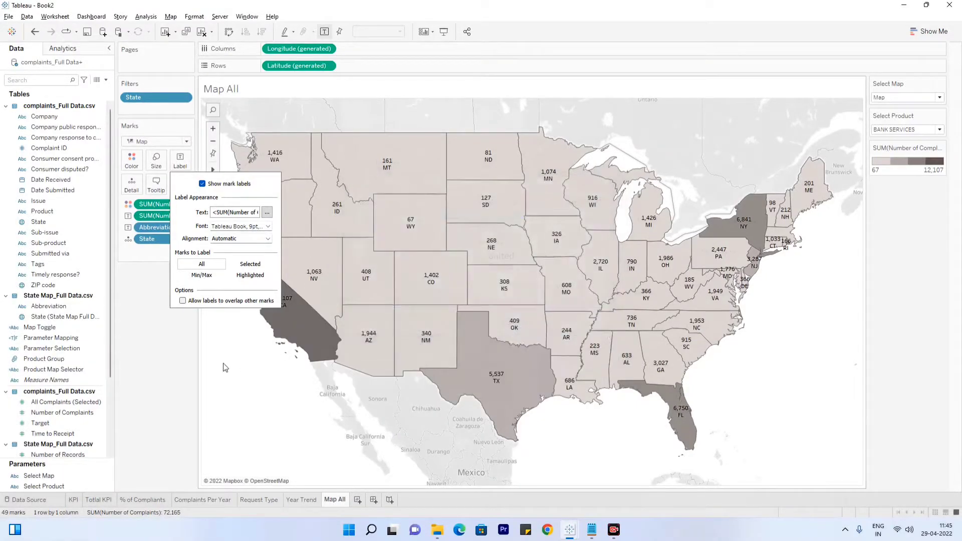
pyautogui.click(175, 365)
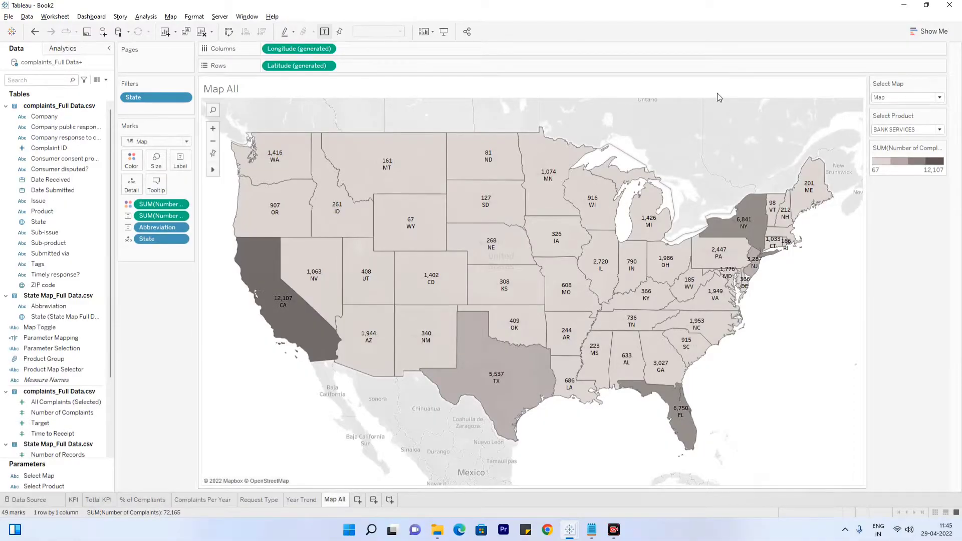
# Set the map background's washout to 100% so only the states remain
pyautogui.click(170, 17)
pyautogui.click(196, 90)
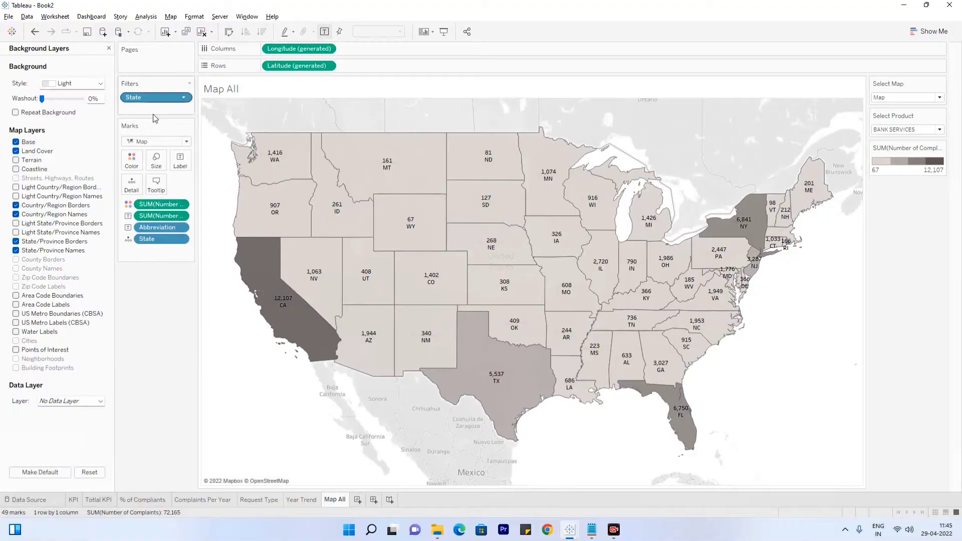
pyautogui.moveTo(44, 99); pyautogui.dragTo(82, 99)
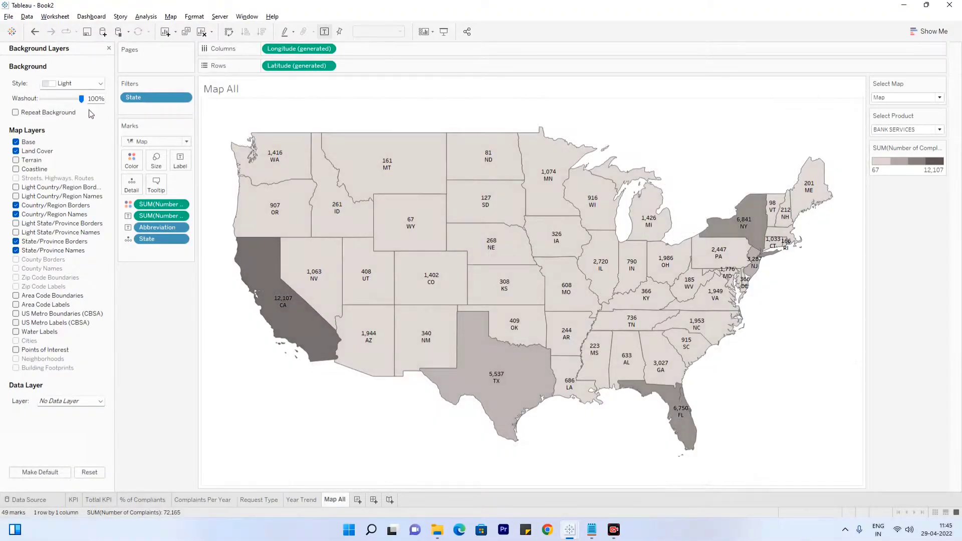
pyautogui.click(109, 48)
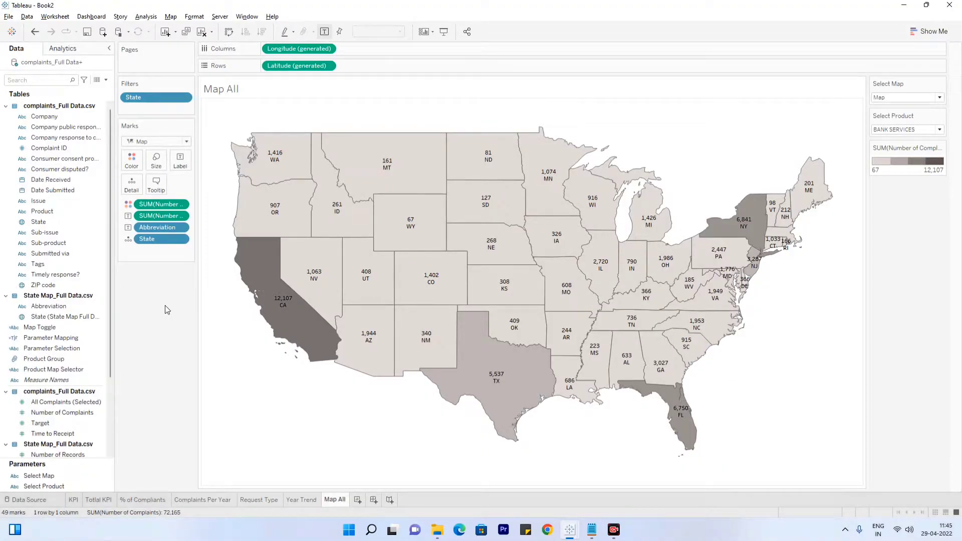
# Set the Select Product parameter to ALL
pyautogui.click(899, 130)
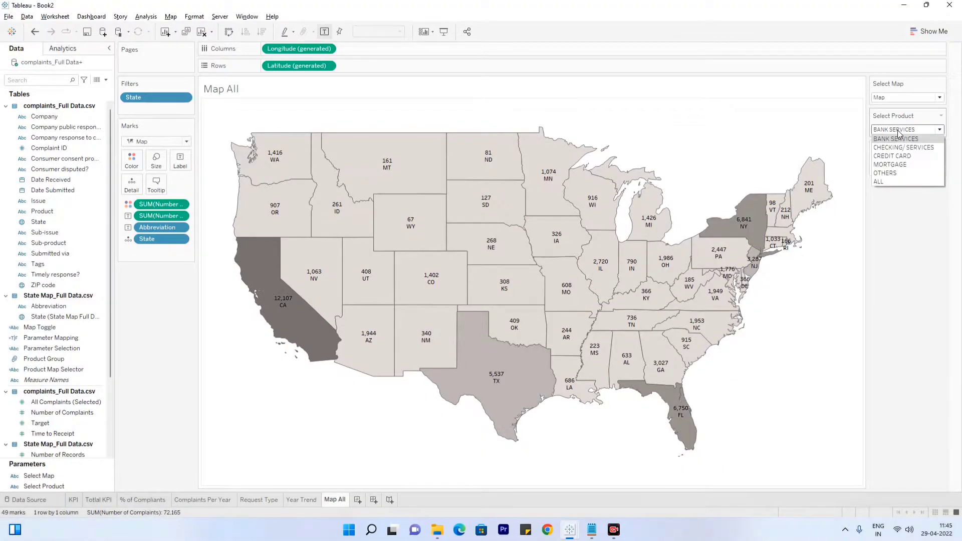
pyautogui.click(898, 130)
pyautogui.click(898, 130)
pyautogui.click(898, 138)
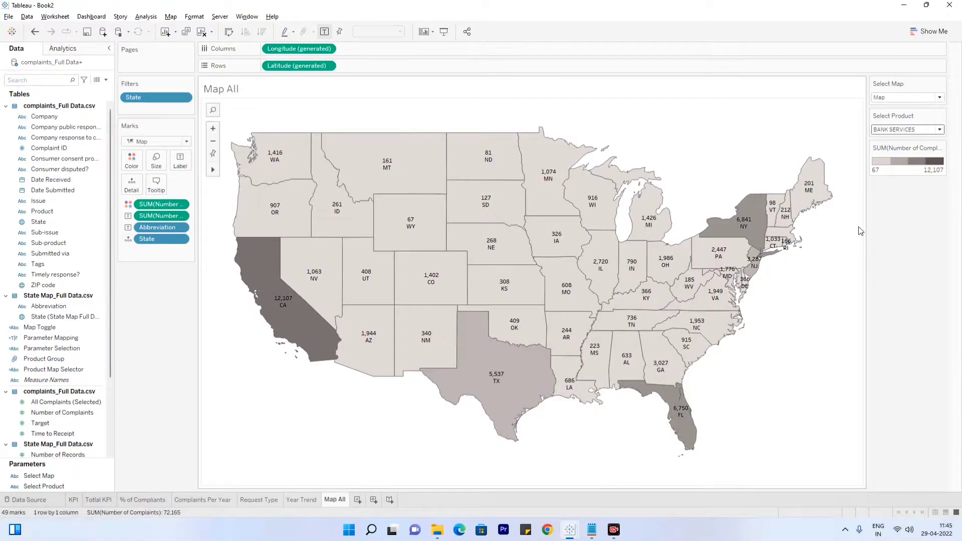
pyautogui.click(887, 129)
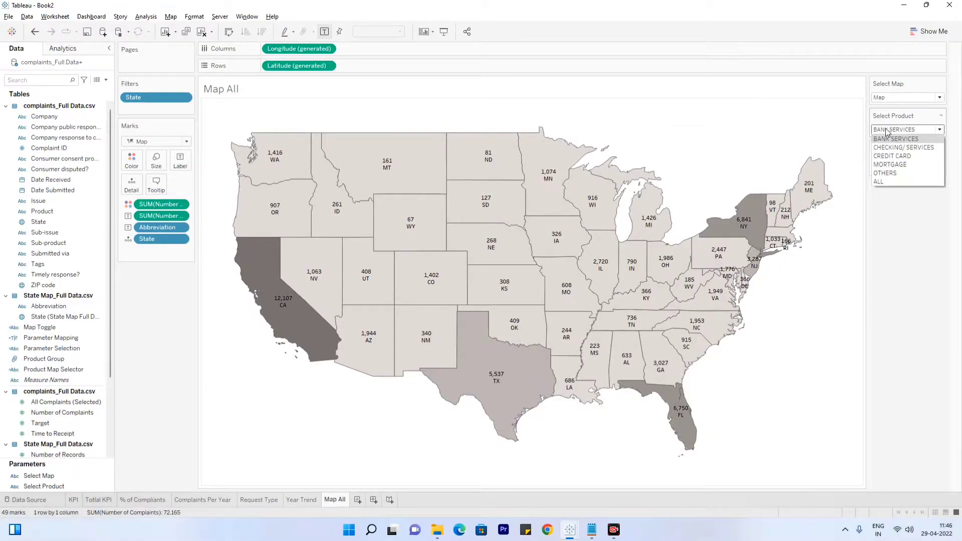
pyautogui.click(880, 181)
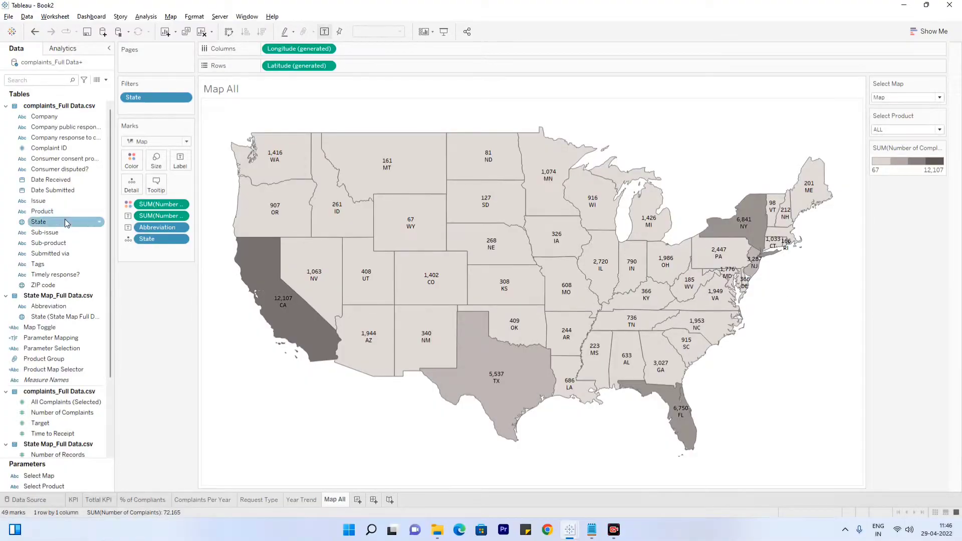
# Filter the sheet by Map Toggle with Map, Product Map Selector with ALL and Parameter Mapping with True
pyautogui.moveTo(40, 327); pyautogui.dragTo(149, 112)
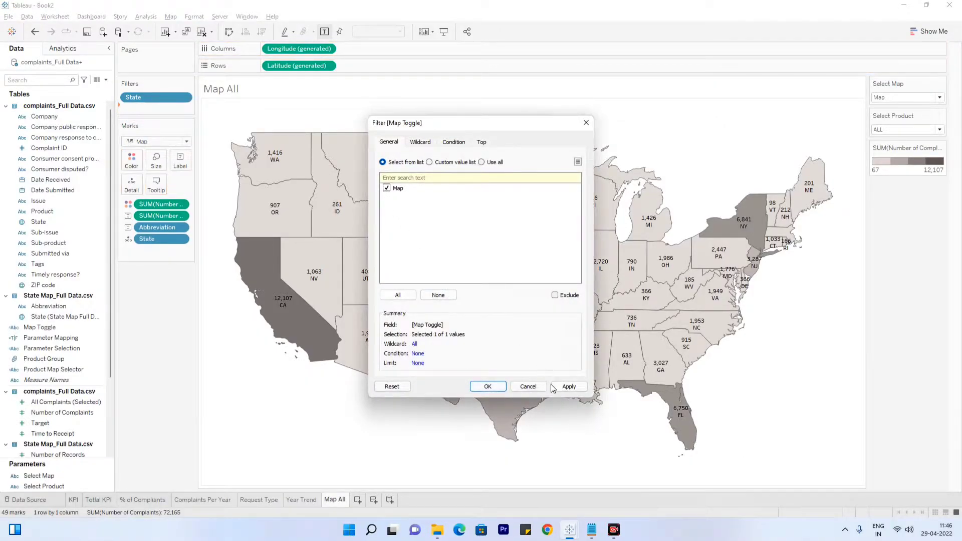
pyautogui.click(487, 387)
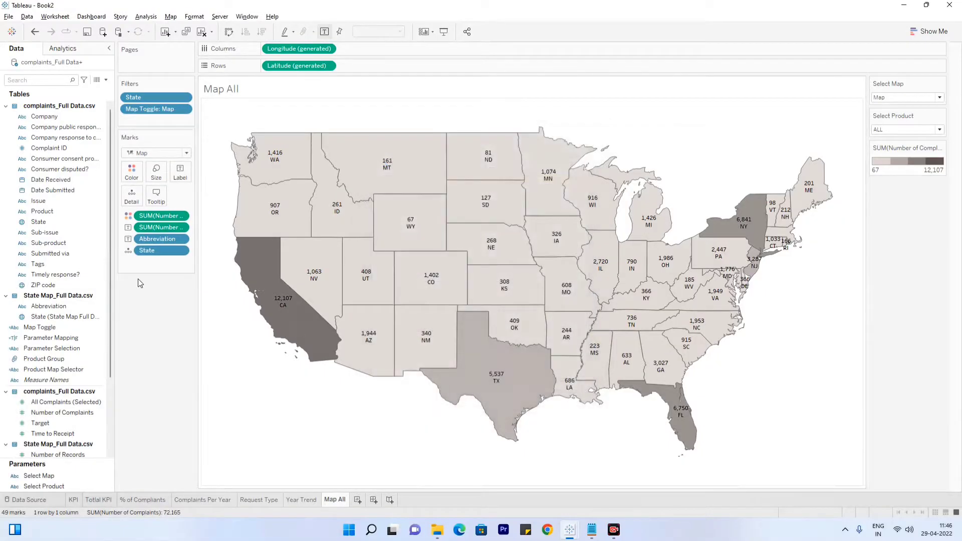
pyautogui.moveTo(60, 371); pyautogui.dragTo(164, 120)
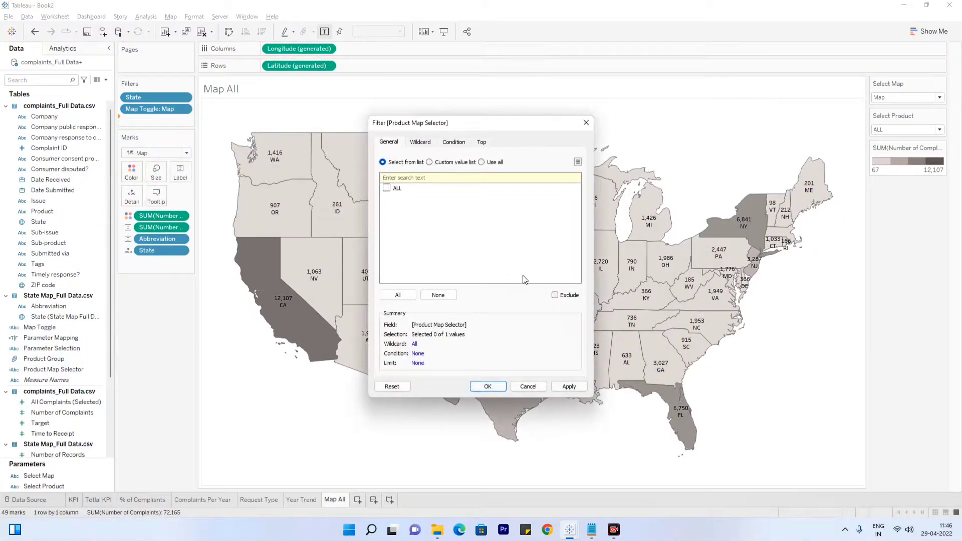
pyautogui.click(569, 386)
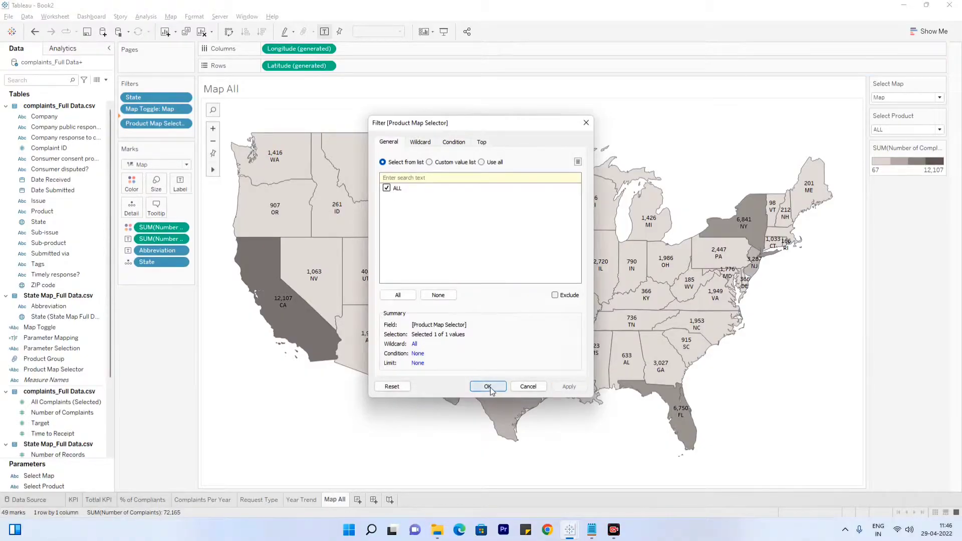
pyautogui.click(487, 386)
pyautogui.moveTo(50, 338); pyautogui.dragTo(161, 132)
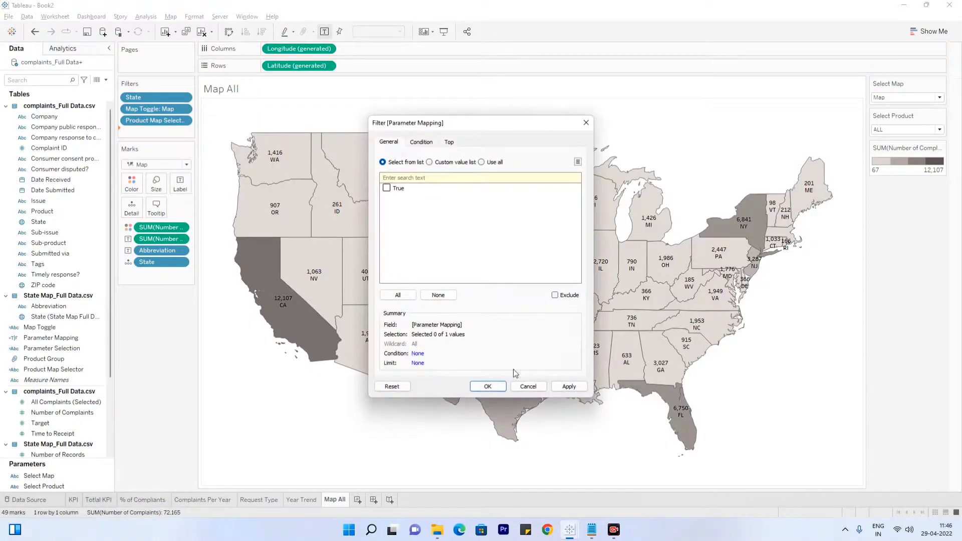
pyautogui.click(489, 392)
# Test the filters by switching Select Product to BANK SERVICES and back to ALL, and Select Map to Tile and back to Map
pyautogui.click(885, 131)
pyautogui.click(886, 140)
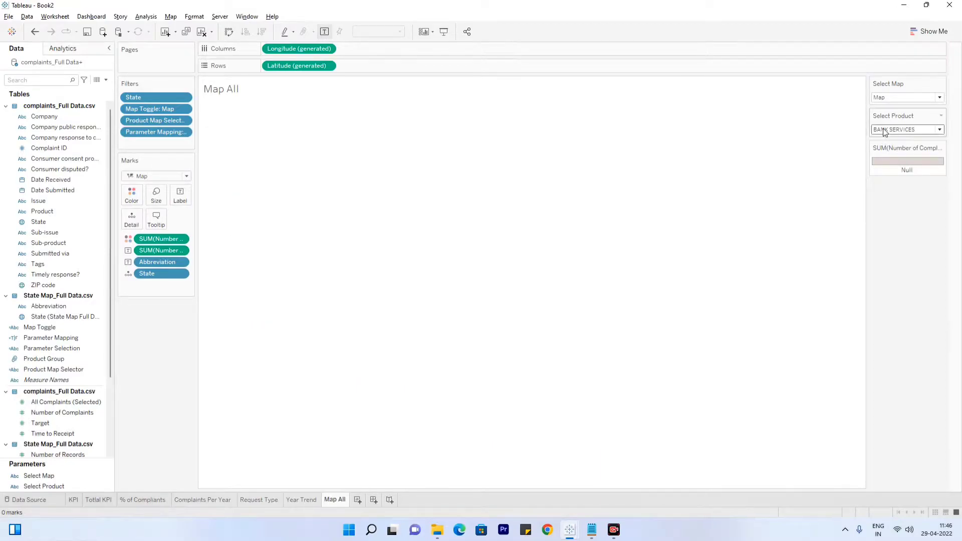
pyautogui.click(885, 131)
pyautogui.click(886, 182)
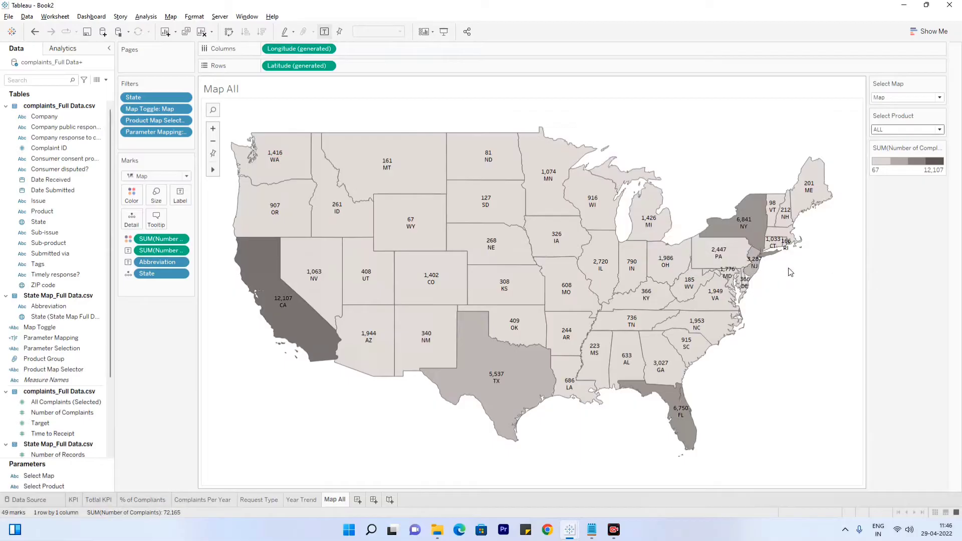
pyautogui.click(894, 98)
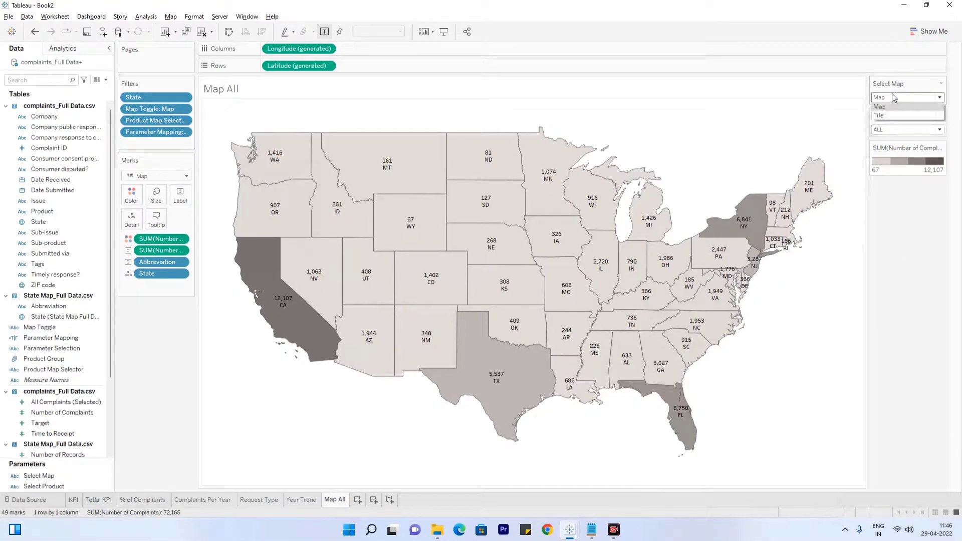
pyautogui.click(885, 116)
pyautogui.click(880, 98)
pyautogui.click(880, 106)
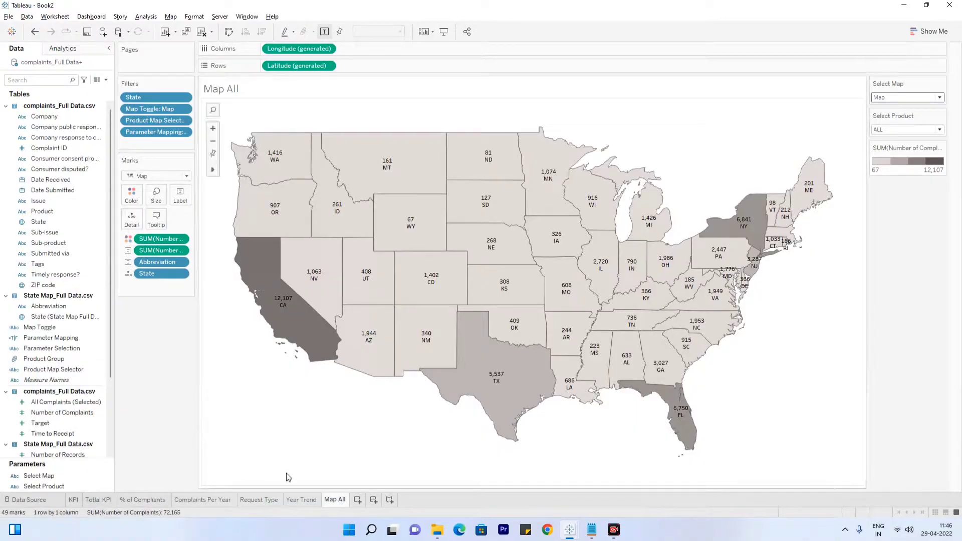
# Duplicate the Map All sheet and rename the copy Map Bank Services
pyautogui.rightClick(344, 498)
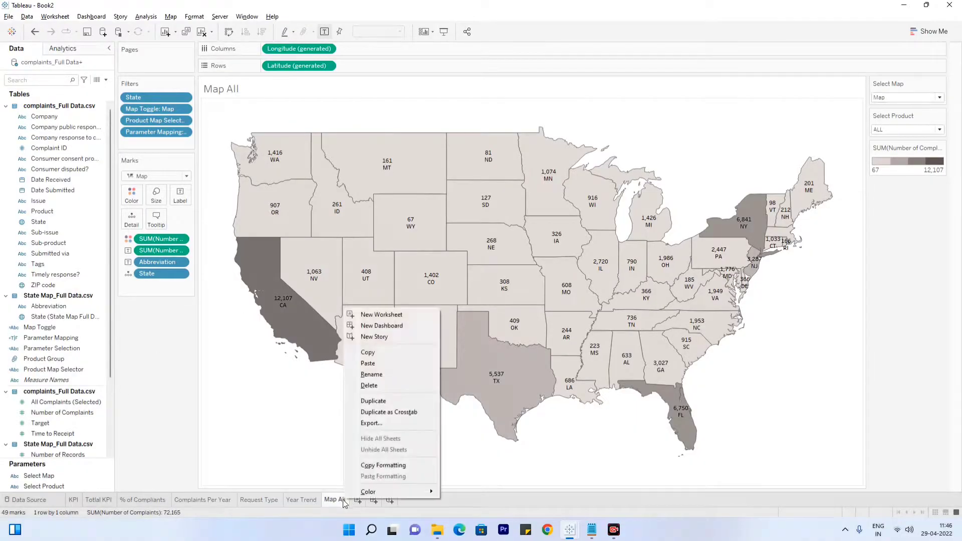
pyautogui.click(393, 404)
pyautogui.doubleClick(370, 500)
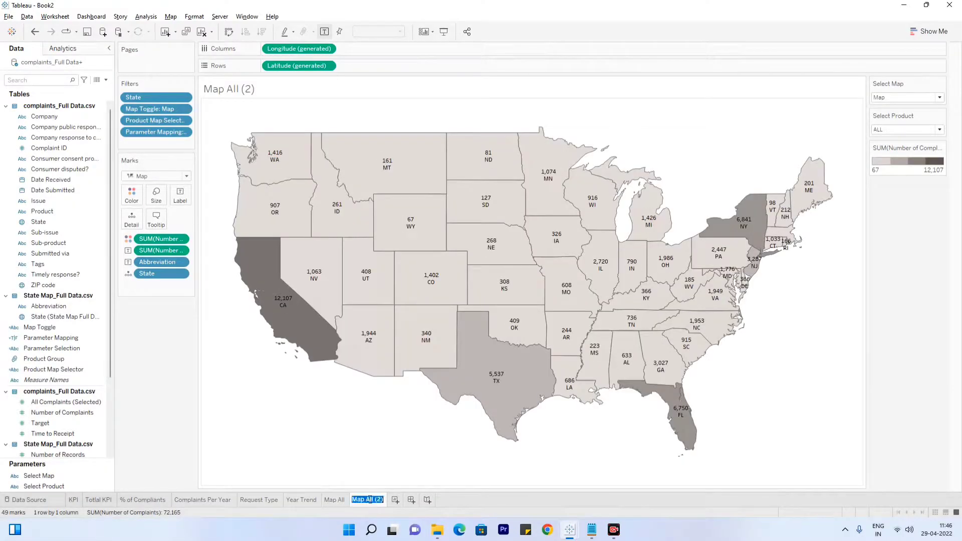
pyautogui.click(383, 500)
pyautogui.click(884, 130)
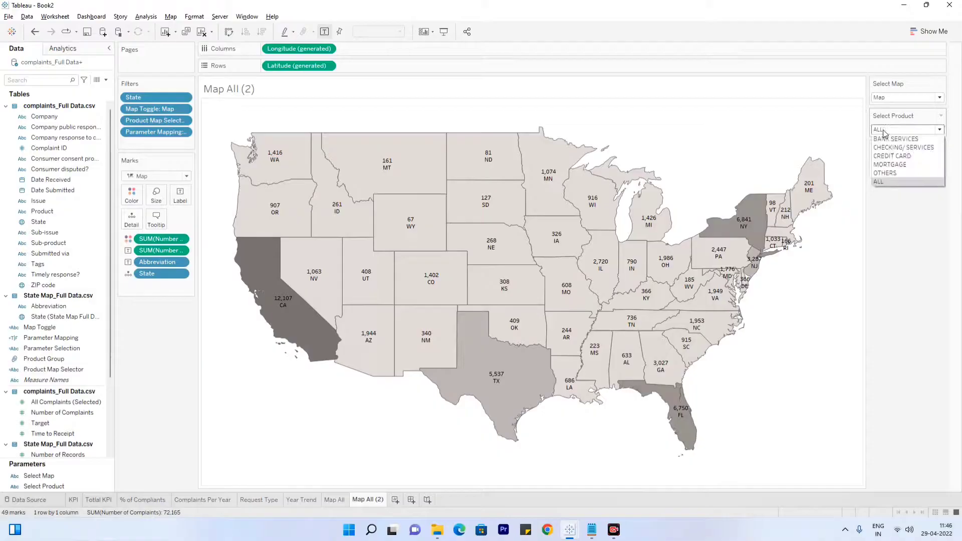
pyautogui.click(374, 502)
pyautogui.doubleClick(382, 501)
pyautogui.moveTo(384, 501); pyautogui.dragTo(370, 503)
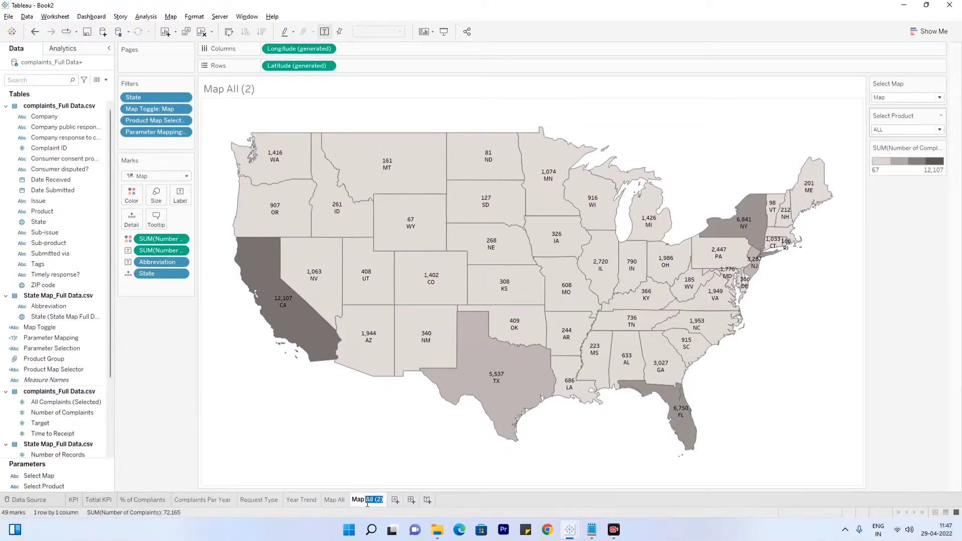
pyautogui.write('Bank S')
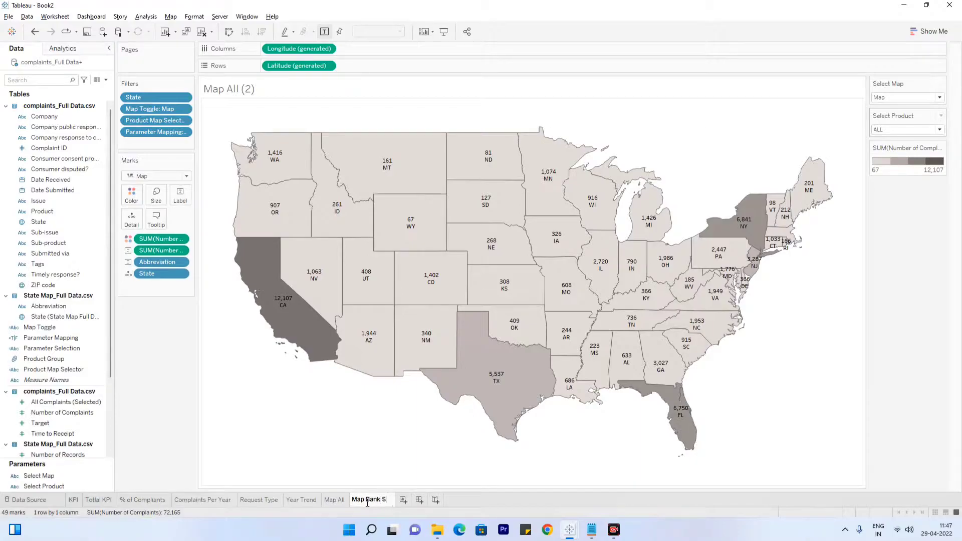
pyautogui.write('ervices')
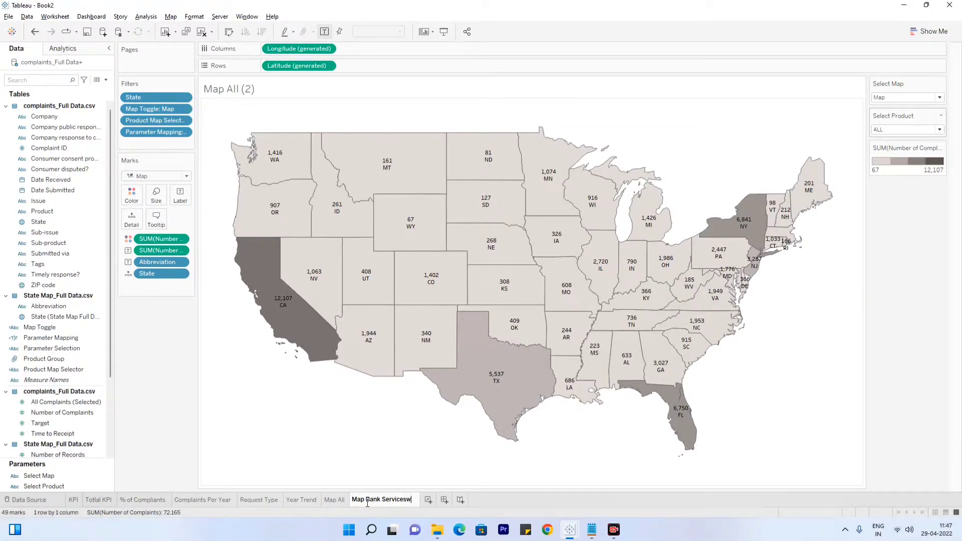
pyautogui.press('Return')
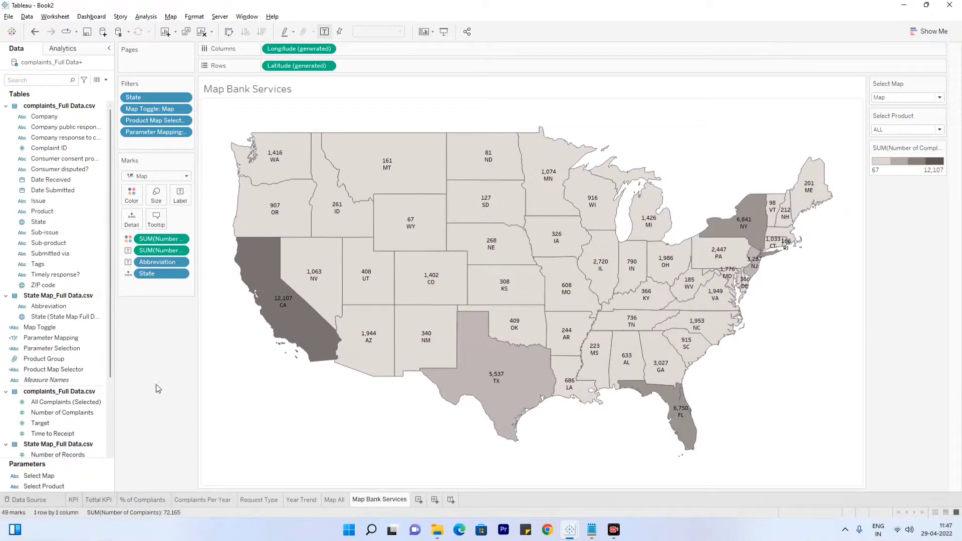
# Show the Product Map Selector and Map Toggle filters on the Map Bank Services sheet
pyautogui.click(885, 133)
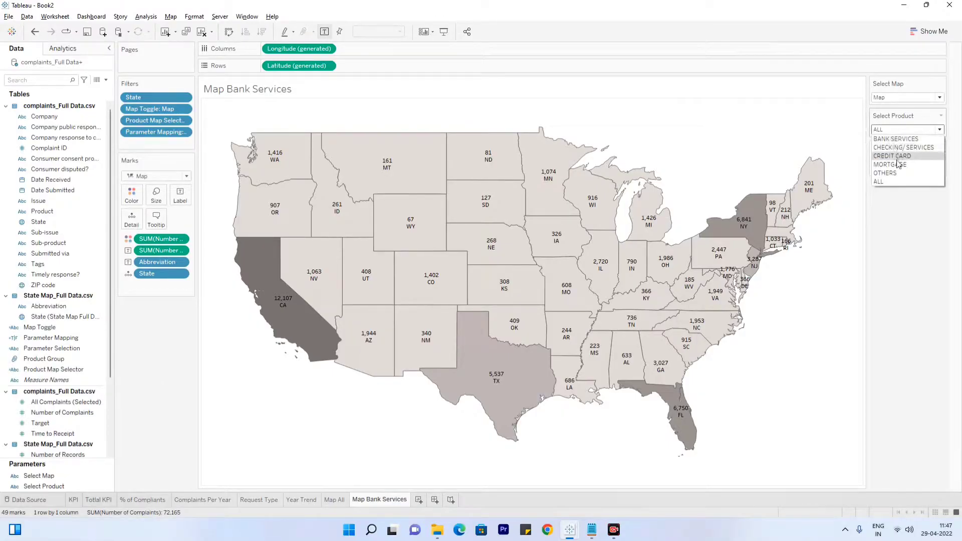
pyautogui.click(909, 219)
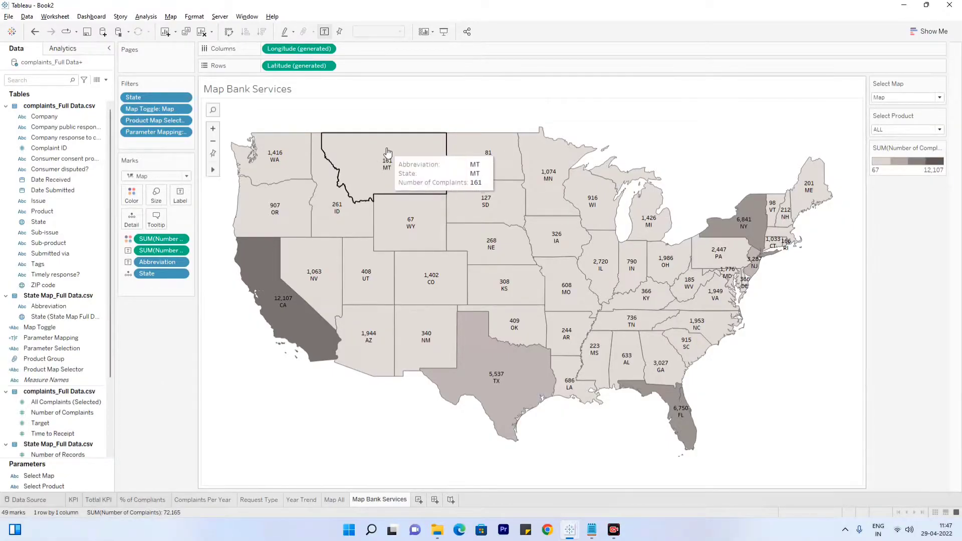
pyautogui.rightClick(169, 121)
pyautogui.click(186, 146)
pyautogui.rightClick(144, 111)
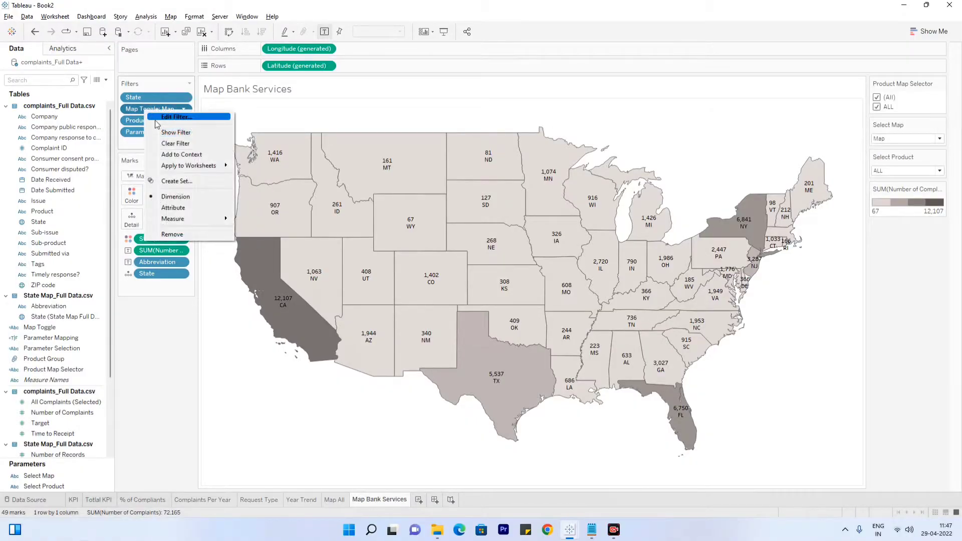
pyautogui.click(164, 135)
# Set Select Product to BANK SERVICES, keep Select Map on Map, and include BANK SERVICES in the Product Map Selector filter
pyautogui.click(892, 213)
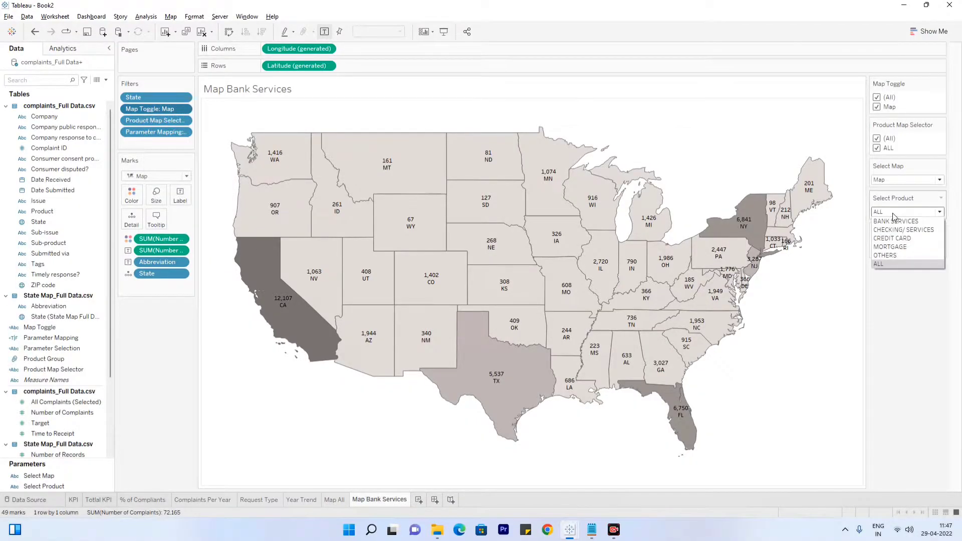
pyautogui.click(895, 220)
pyautogui.click(885, 180)
pyautogui.click(883, 191)
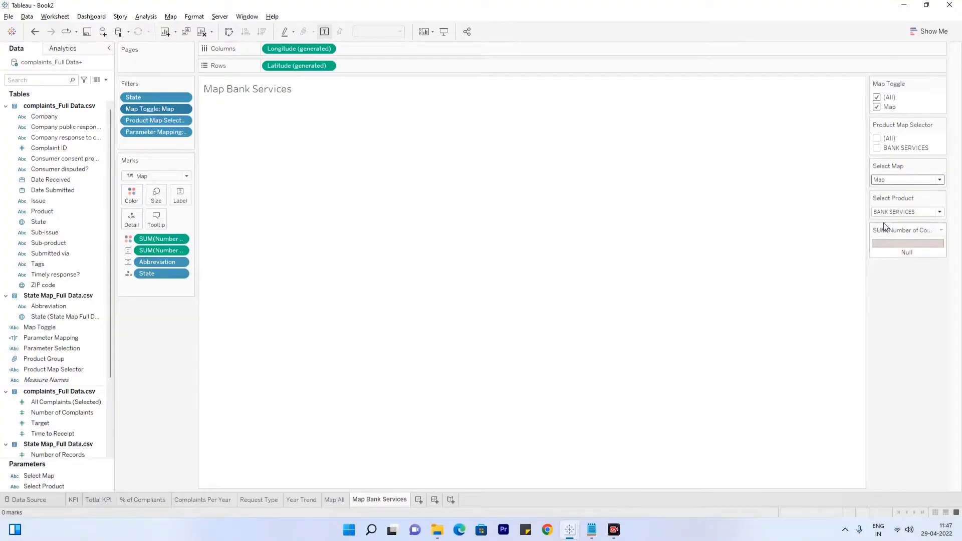
pyautogui.click(877, 148)
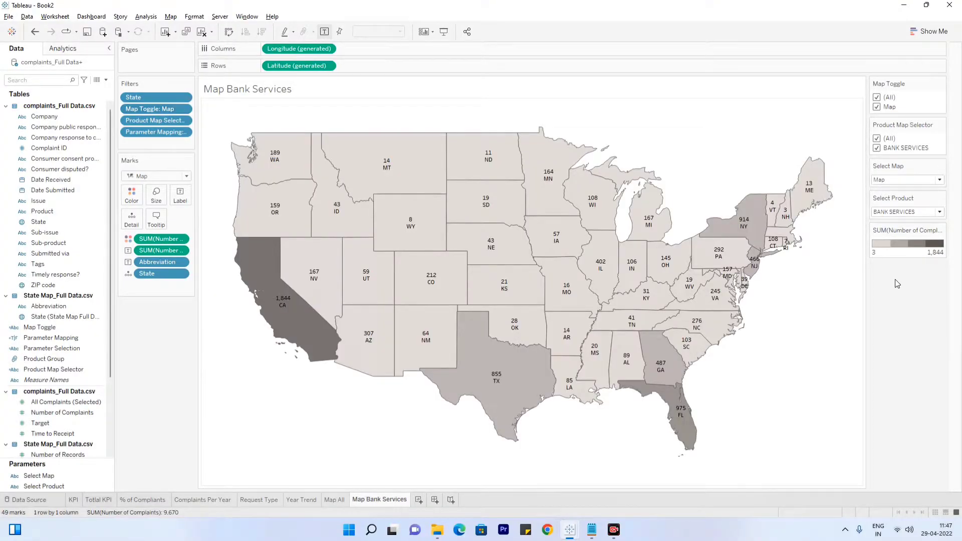
# Test the Map Bank Services sheet by switching Select Product to CHECKING/ SERVICES and back to BANK SERVICES
pyautogui.click(905, 211)
pyautogui.click(893, 224)
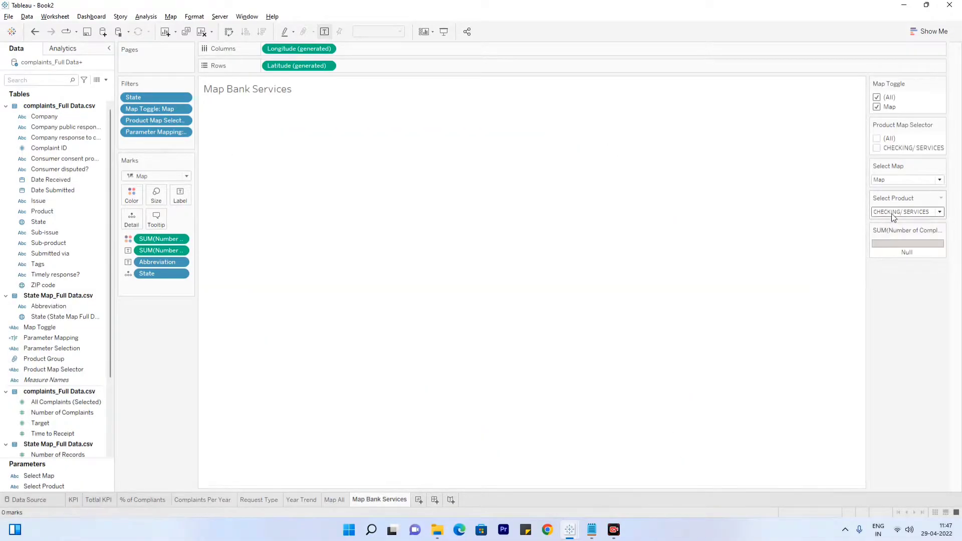
pyautogui.click(892, 211)
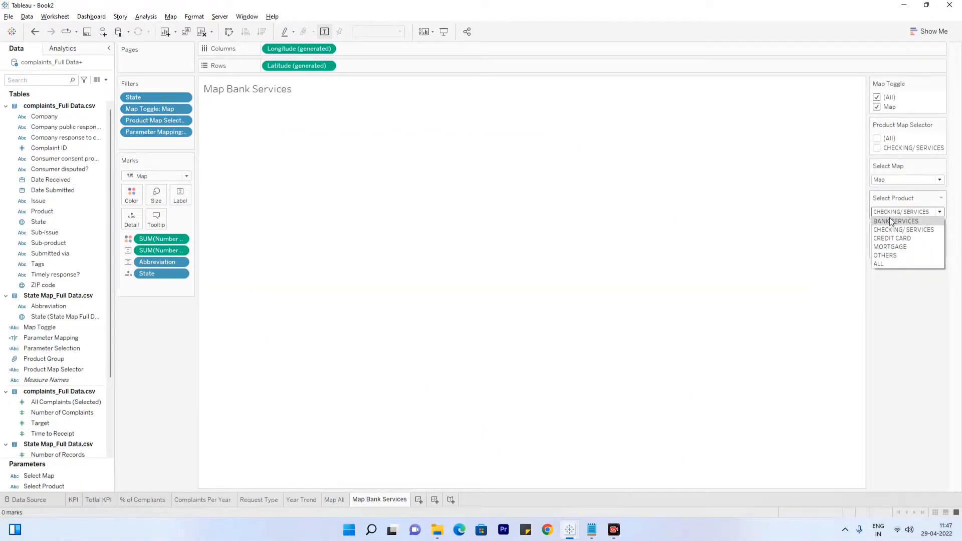
pyautogui.click(891, 221)
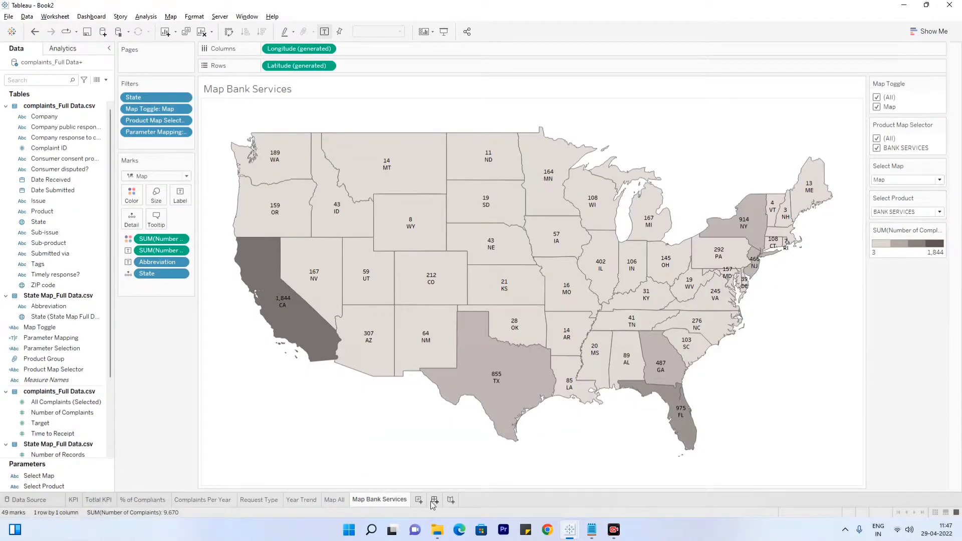
# Check the Map All sheet with Select Product set to ALL, and return to Map Bank Services with BANK SERVICES selected
pyautogui.click(335, 501)
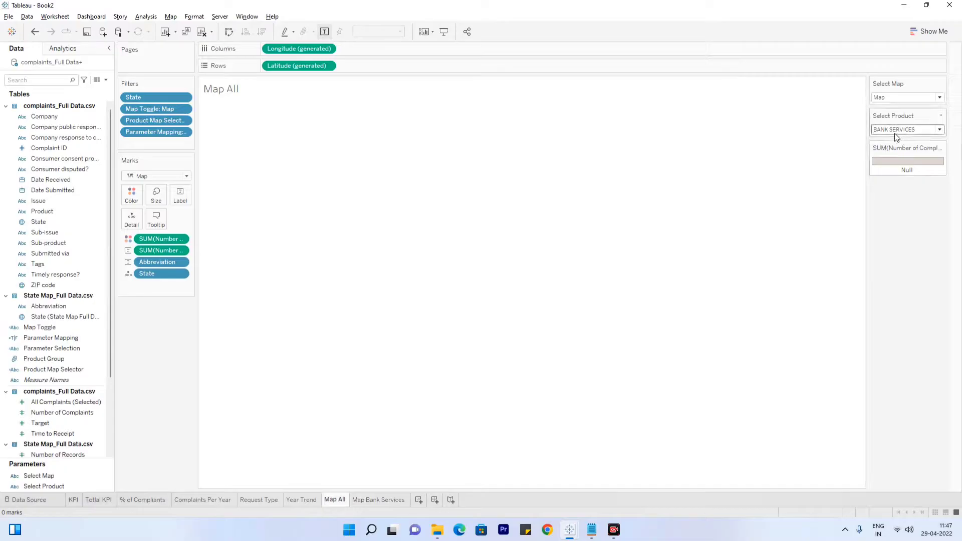
pyautogui.click(932, 131)
pyautogui.click(883, 182)
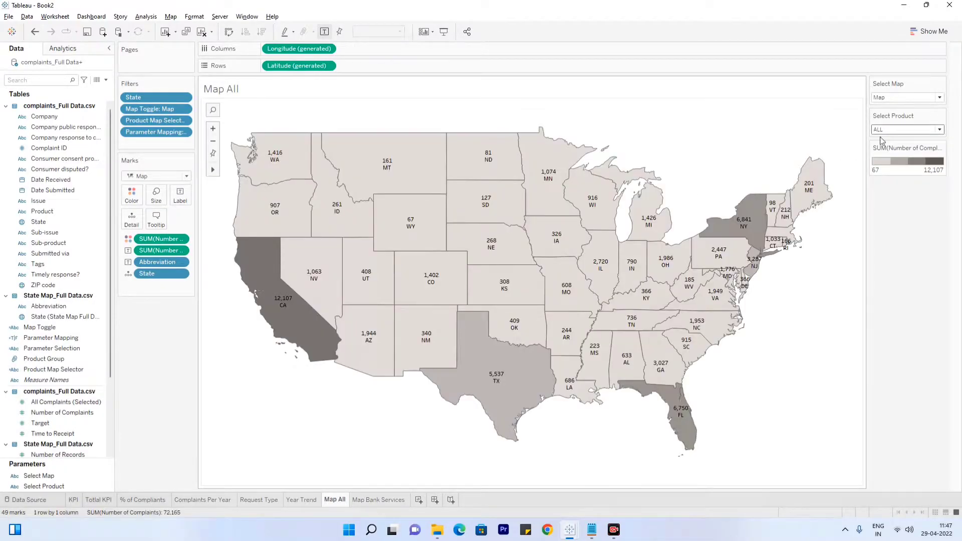
pyautogui.click(390, 500)
pyautogui.click(911, 216)
pyautogui.click(894, 224)
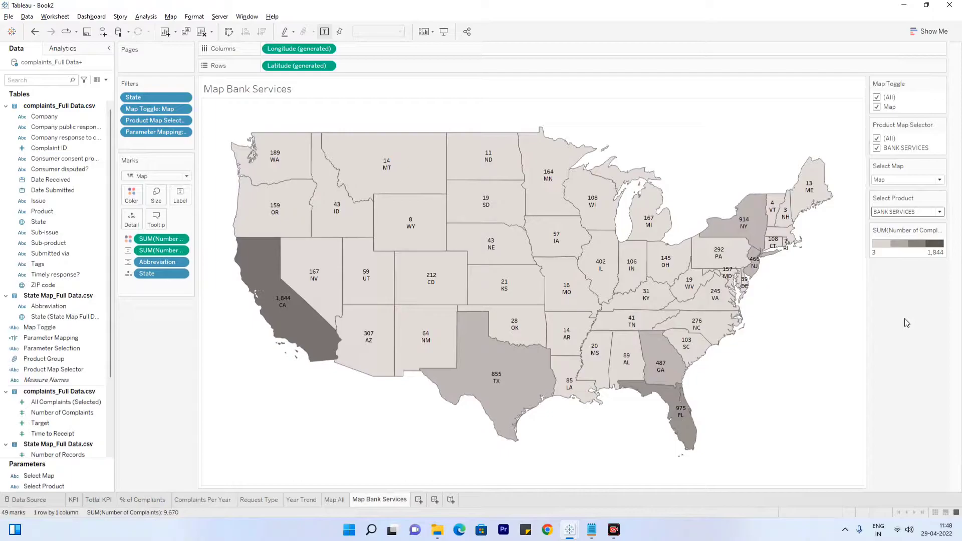
# Duplicate the Map Bank Services sheet and rename the copy Map Checking
pyautogui.rightClick(377, 502)
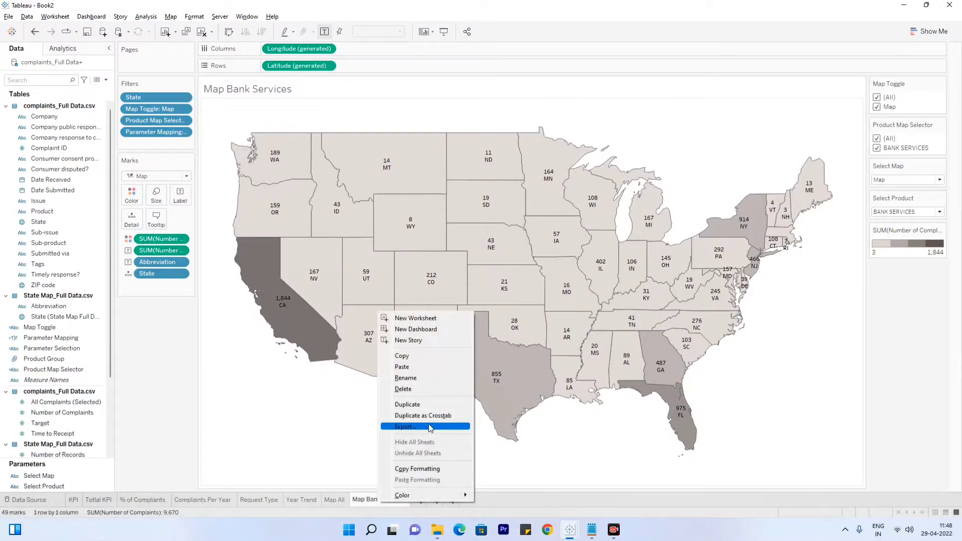
pyautogui.click(407, 405)
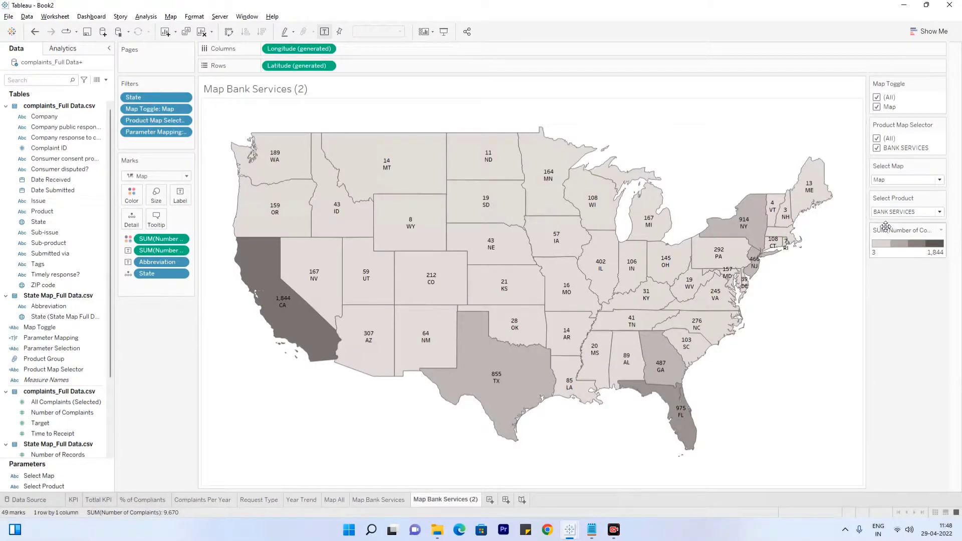
pyautogui.click(884, 213)
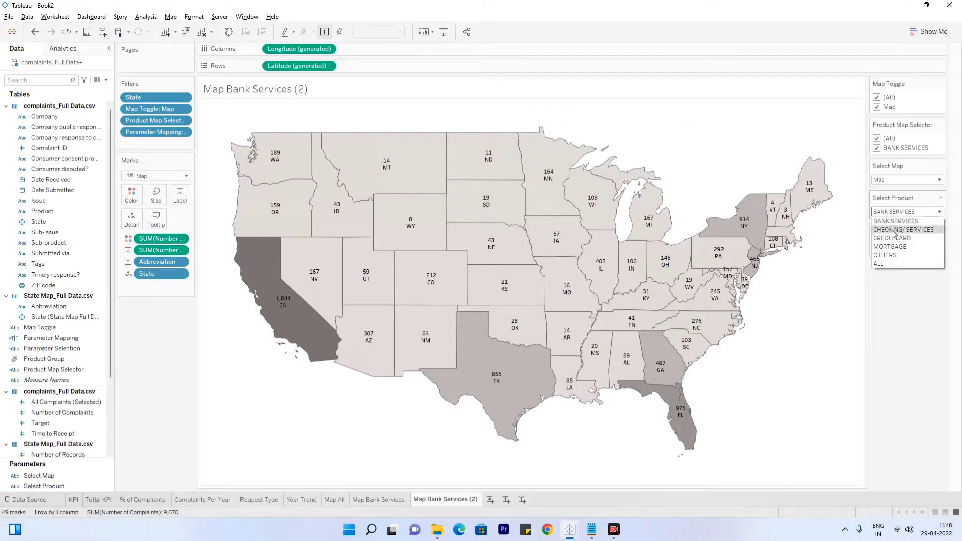
pyautogui.click(889, 303)
pyautogui.doubleClick(458, 500)
pyautogui.click(480, 501)
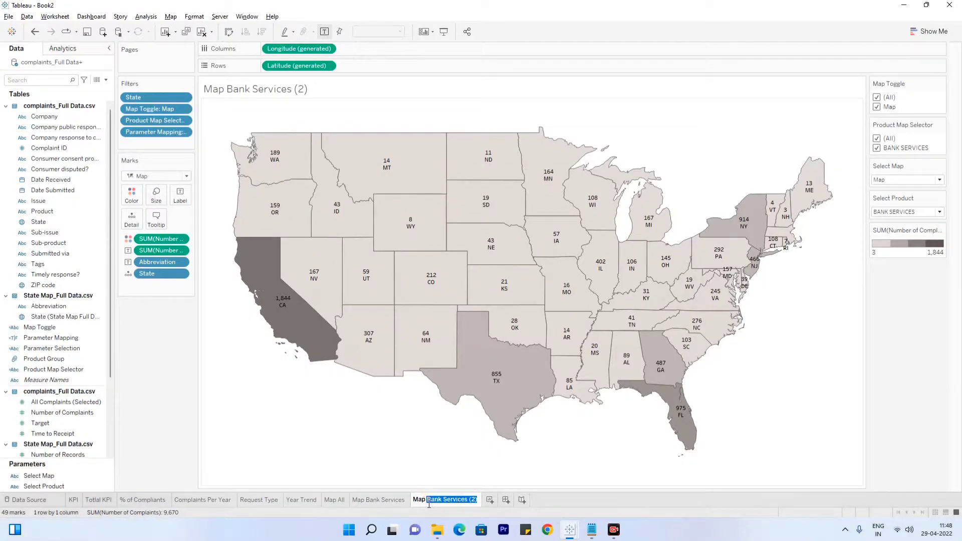
pyautogui.write('Checking')
pyautogui.press('Return')
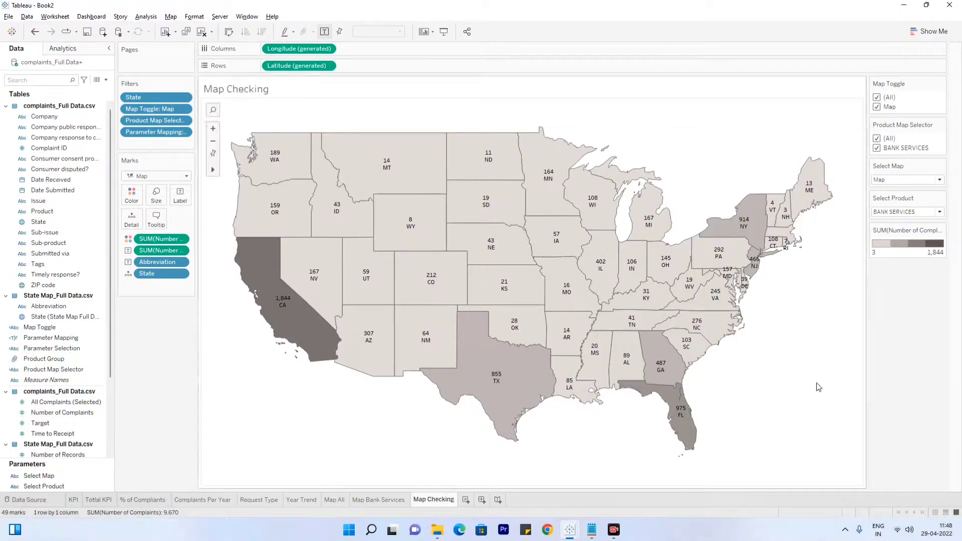
# On Map Checking, set Select Product to CHECKING/ SERVICES and include CHECKING/ SERVICES in the Product Map Selector filter
pyautogui.click(923, 211)
pyautogui.click(908, 224)
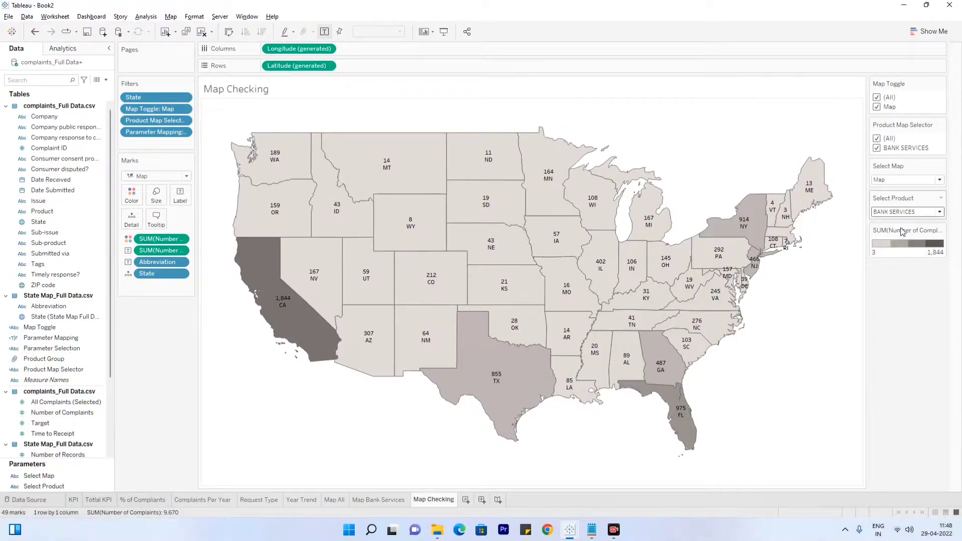
pyautogui.click(877, 147)
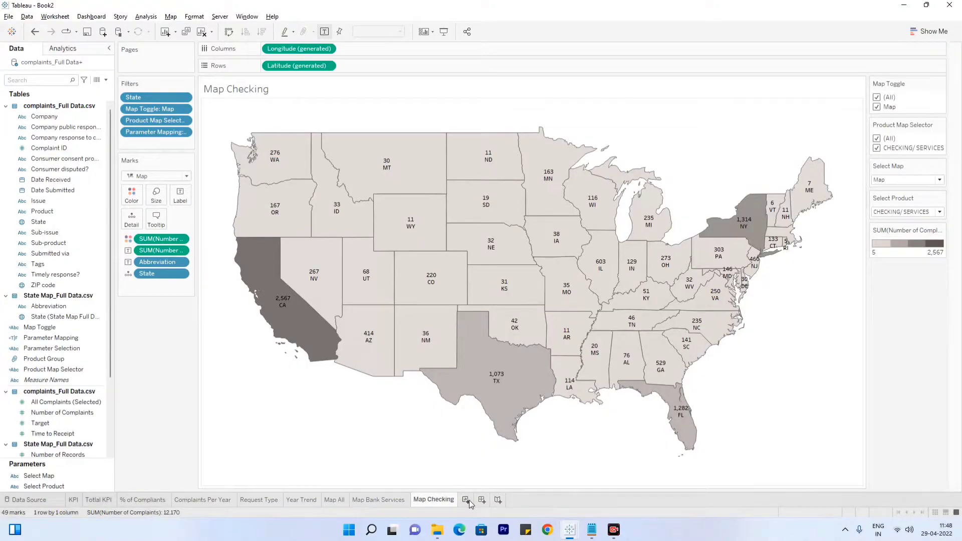
# Duplicate the Map Checking sheet and rename the copy Map Credit Card
pyautogui.rightClick(447, 501)
pyautogui.click(479, 405)
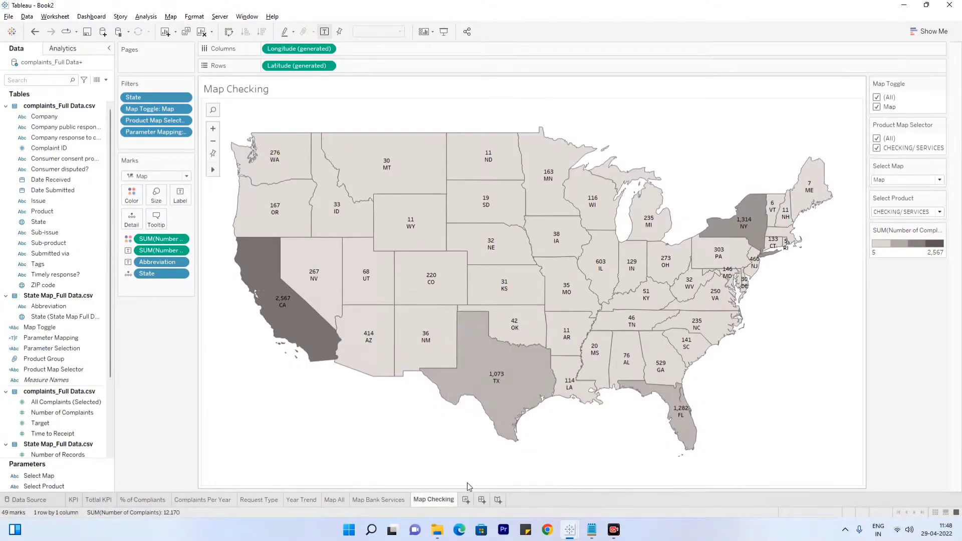
pyautogui.click(904, 212)
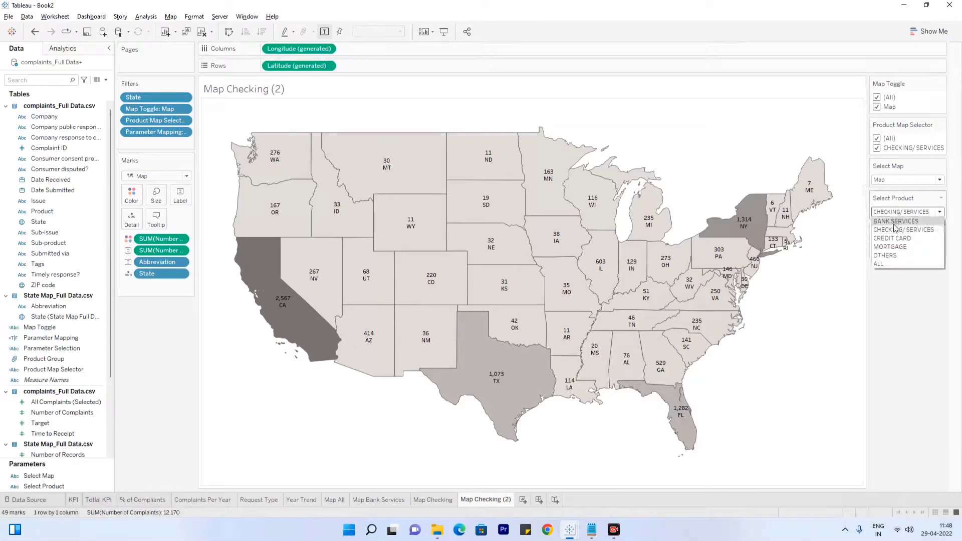
pyautogui.click(911, 310)
pyautogui.doubleClick(507, 503)
pyautogui.moveTo(509, 500); pyautogui.dragTo(483, 504)
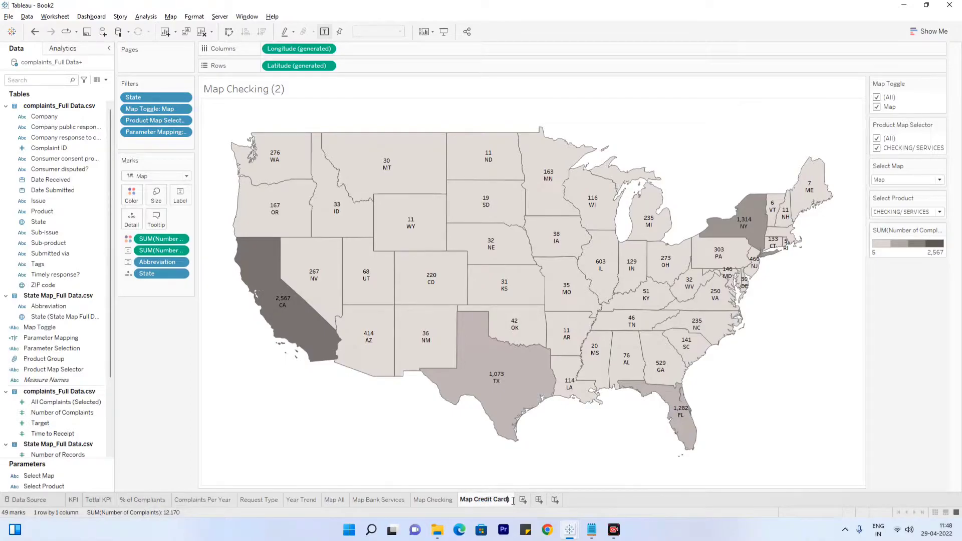
pyautogui.press('Return')
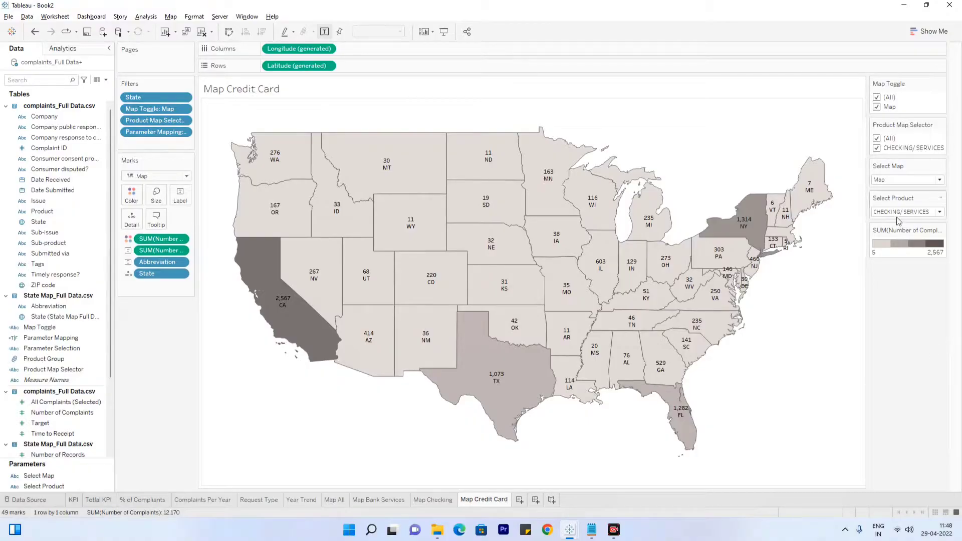
# On Map Credit Card, set Select Product to CREDIT CARD and include CREDIT CARD in the Product Map Selector filter
pyautogui.click(898, 214)
pyautogui.click(890, 239)
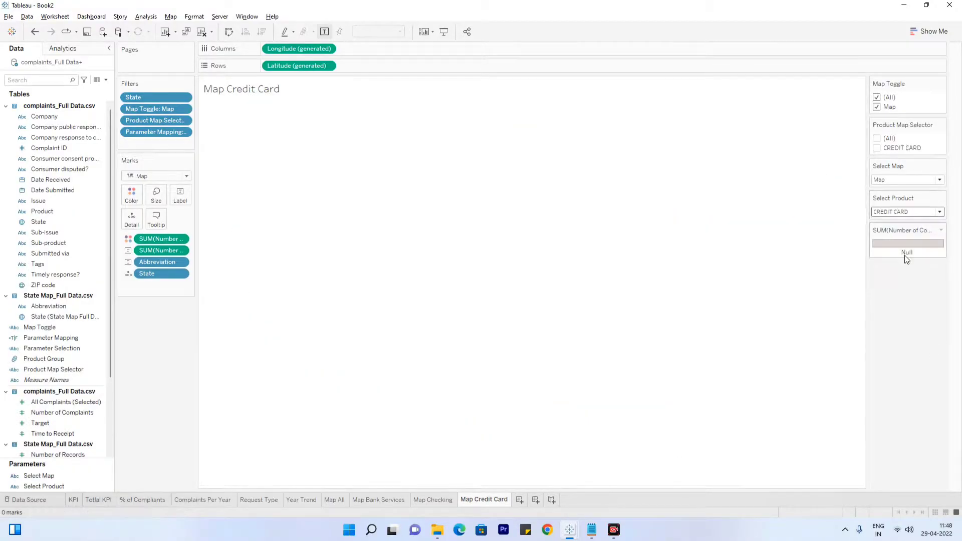
pyautogui.click(878, 148)
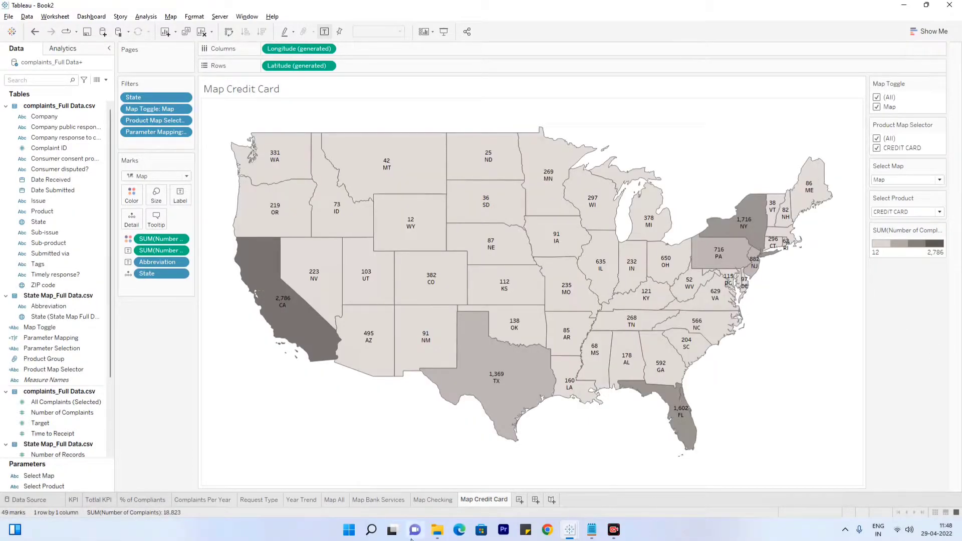
# Compare the Map Checking sheet with Map Credit Card under the CREDIT CARD selection and inspect the state tooltips
pyautogui.click(432, 499)
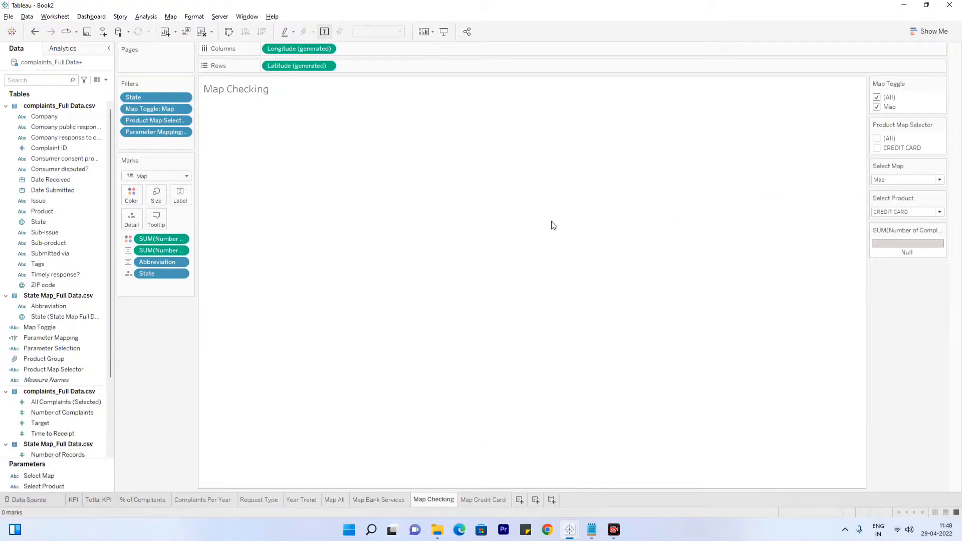
pyautogui.click(466, 499)
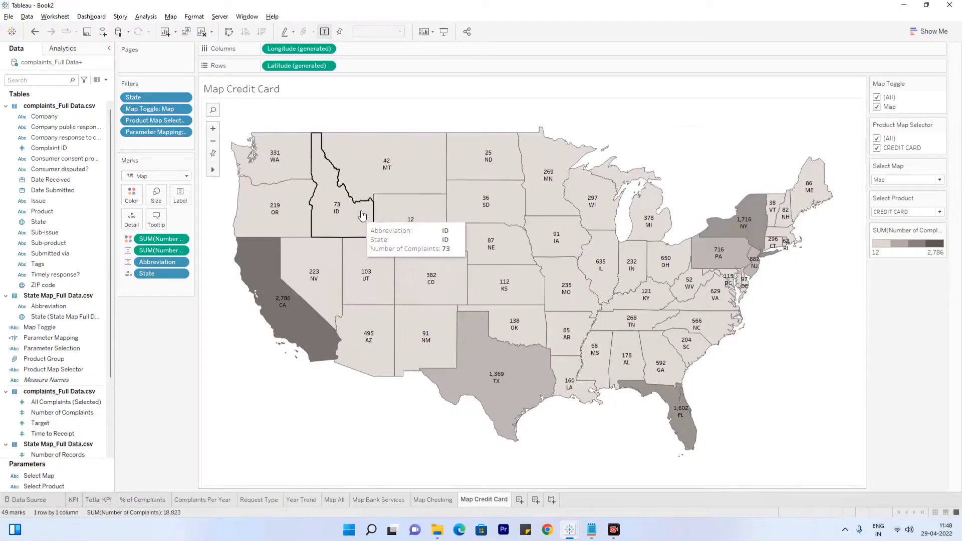
pyautogui.moveTo(255, 138)
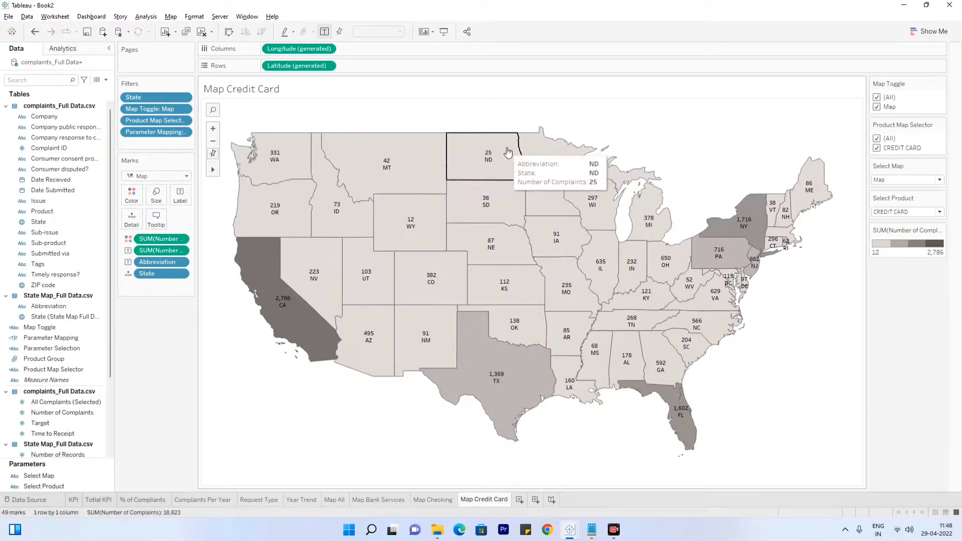
pyautogui.moveTo(550, 164)
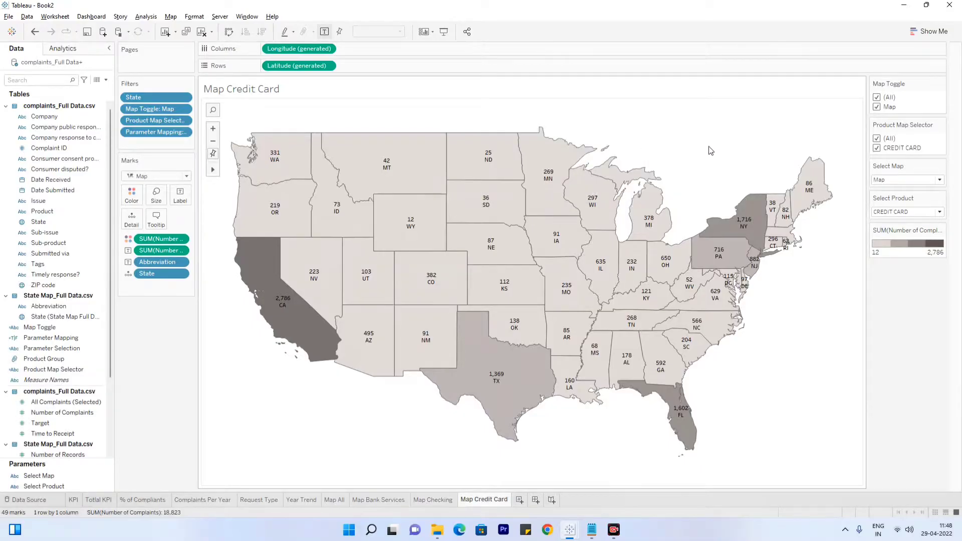
pyautogui.moveTo(311, 277)
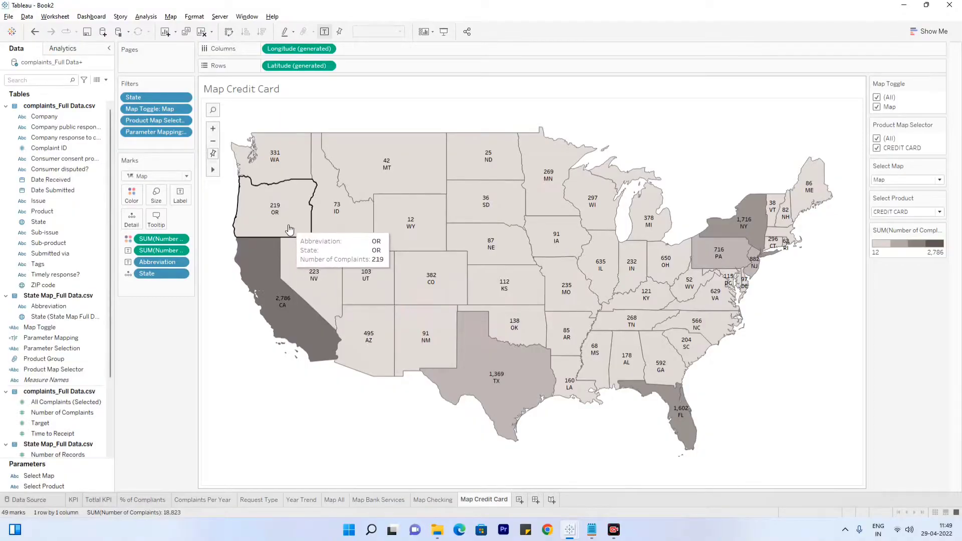
# Duplicate the Map Credit Card sheet and rename the copy Map Mortgage
pyautogui.click(521, 503)
pyautogui.click(488, 501)
pyautogui.rightClick(486, 501)
pyautogui.click(517, 403)
pyautogui.click(922, 214)
pyautogui.click(898, 263)
pyautogui.doubleClick(568, 501)
pyautogui.moveTo(571, 500); pyautogui.dragTo(536, 496)
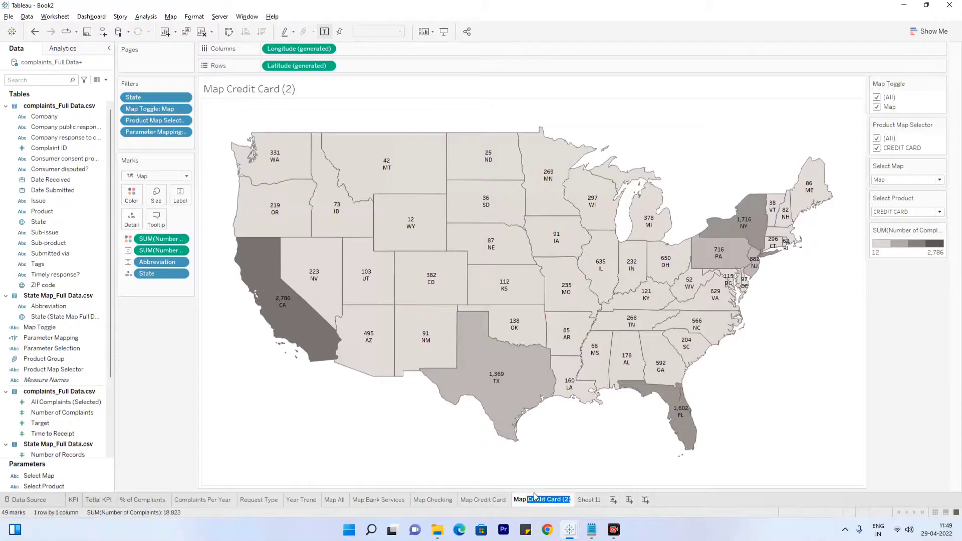
pyautogui.write('Map Mortgage')
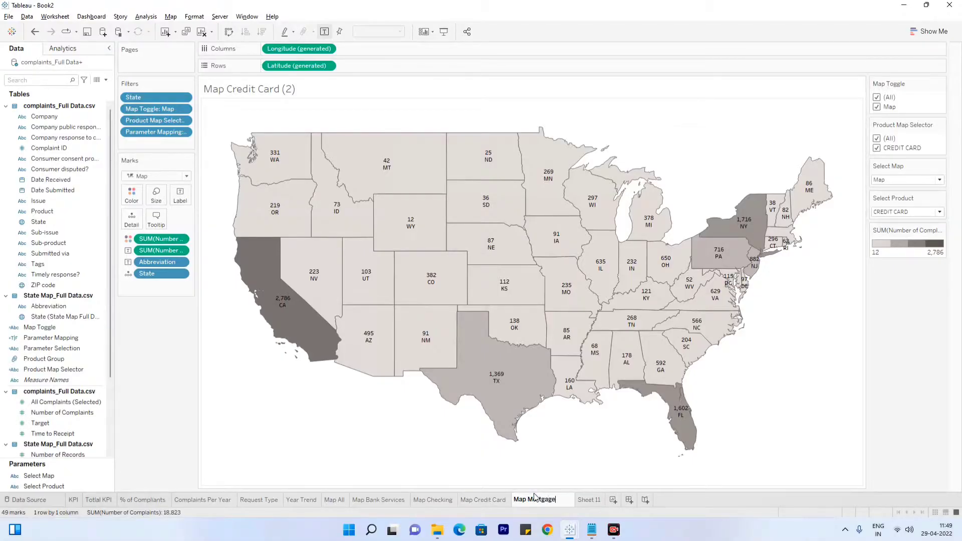
pyautogui.press('Return')
# On Map Mortgage, set Select Product to MORTGAGE and include MORTGAGE in the Product Map Selector filter
pyautogui.click(921, 212)
pyautogui.click(886, 246)
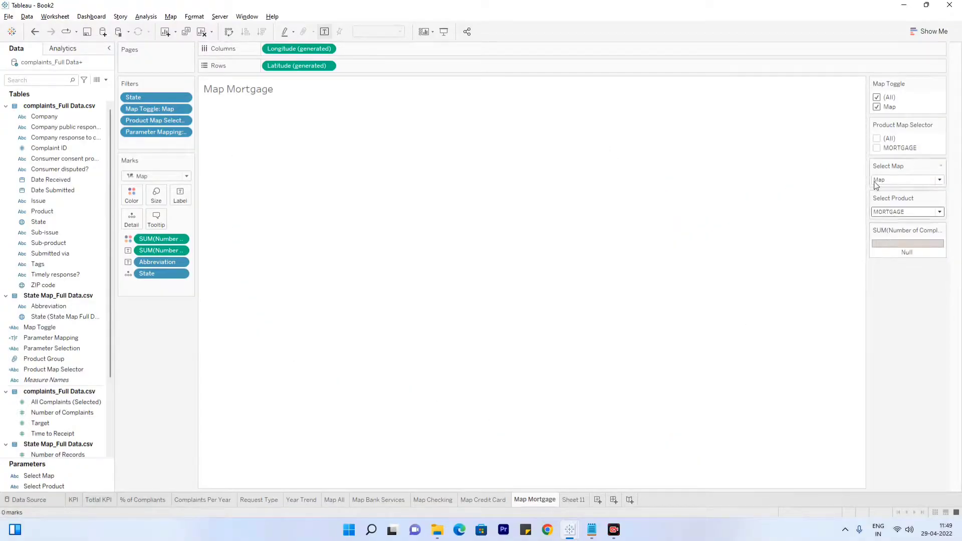
pyautogui.click(878, 148)
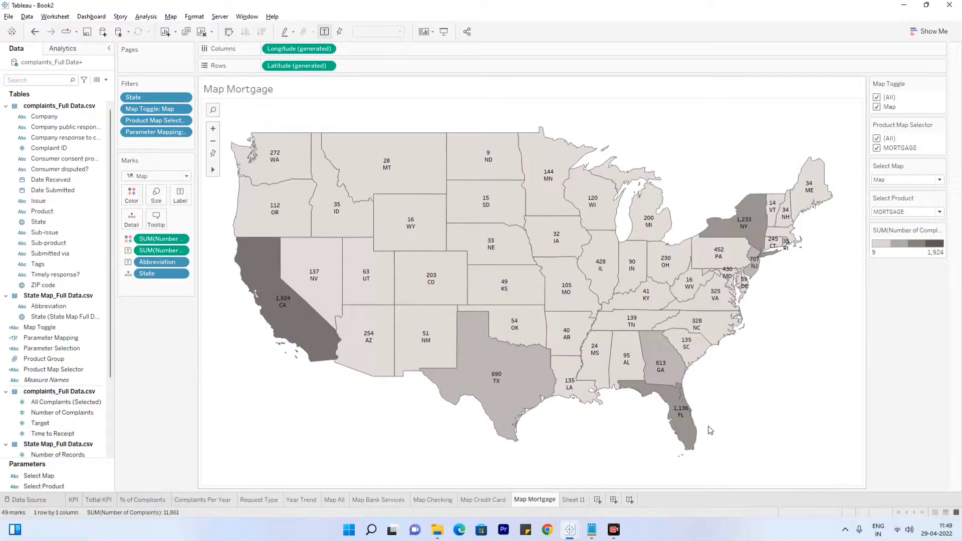
# Delete the unneeded empty worksheet Sheet 11
pyautogui.rightClick(563, 509)
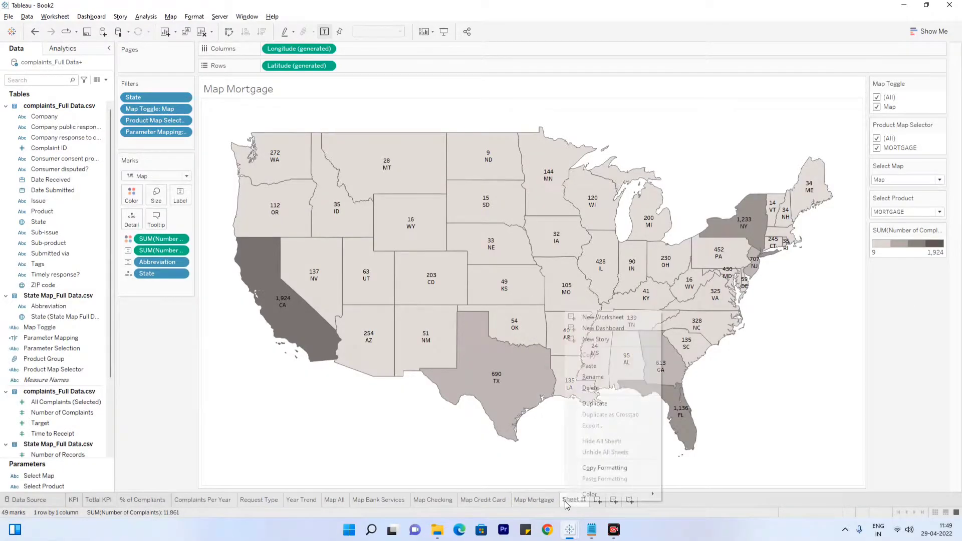
pyautogui.click(547, 391)
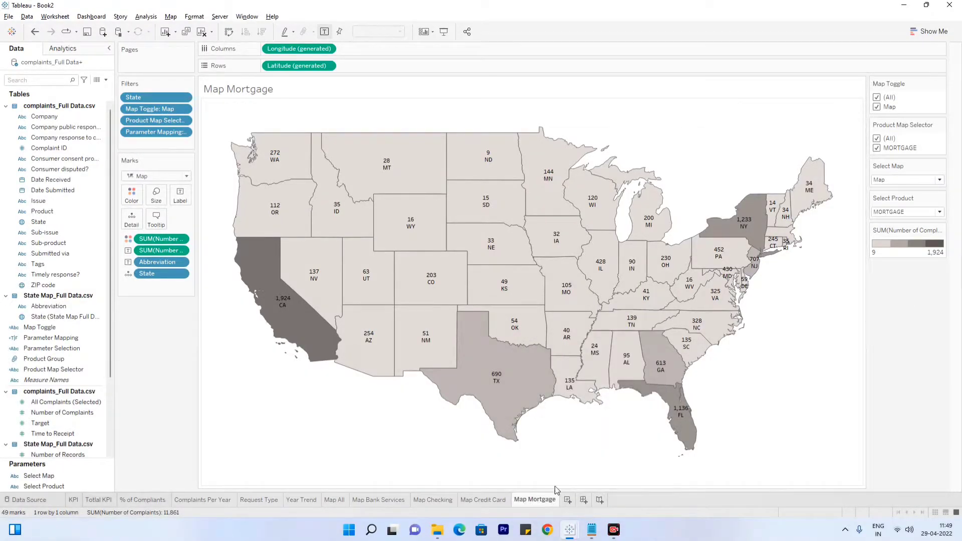
# Duplicate the Map Mortgage sheet and rename the copy Map Others
pyautogui.rightClick(540, 499)
pyautogui.click(553, 402)
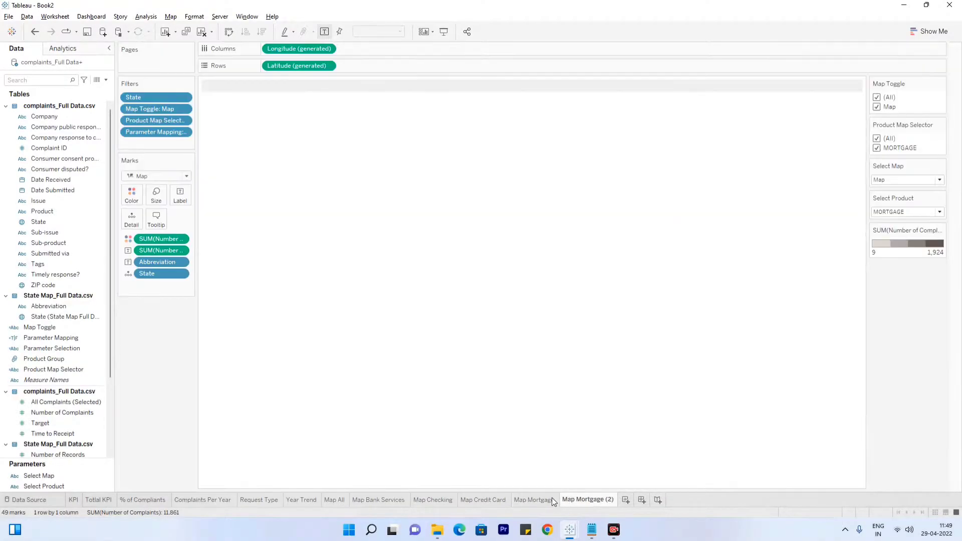
pyautogui.doubleClick(580, 499)
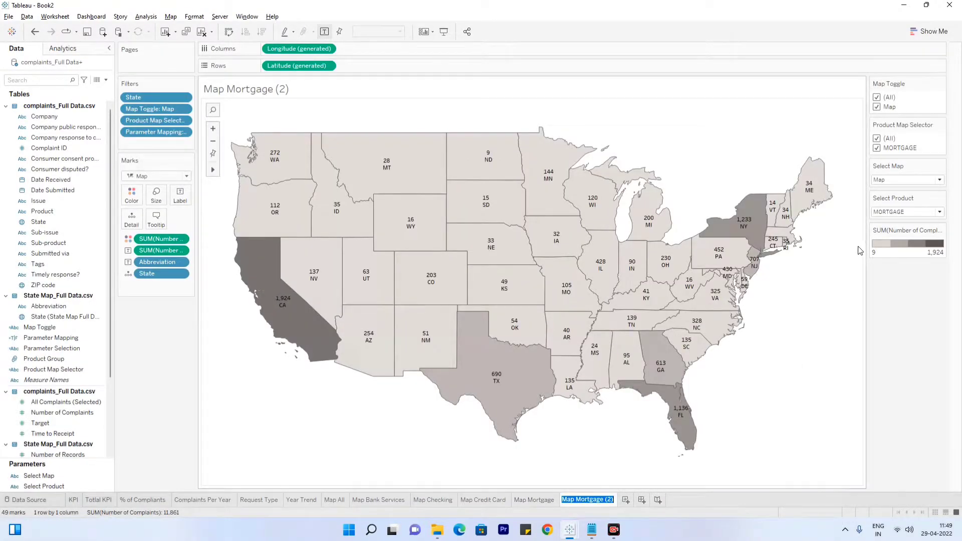
pyautogui.click(882, 213)
pyautogui.click(884, 214)
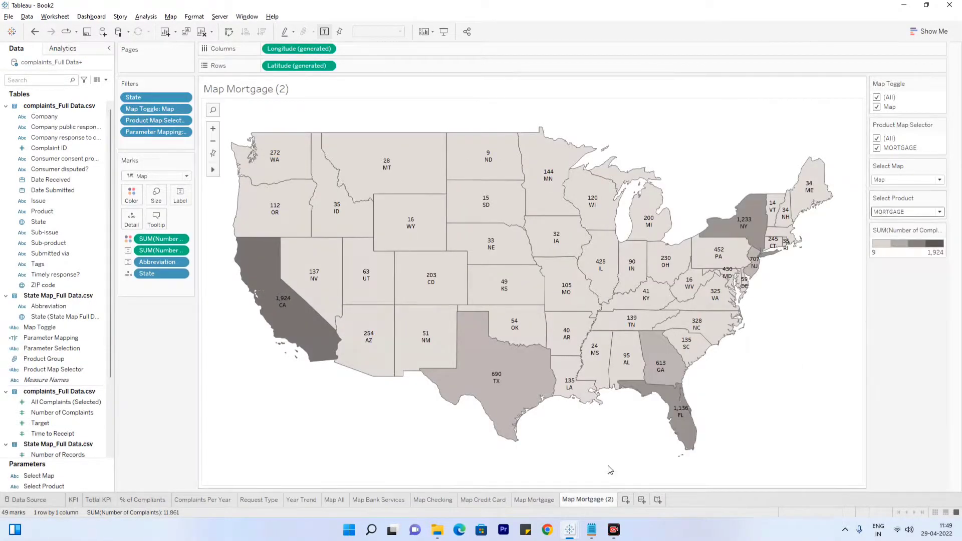
pyautogui.doubleClick(596, 500)
pyautogui.moveTo(612, 500); pyautogui.dragTo(576, 496)
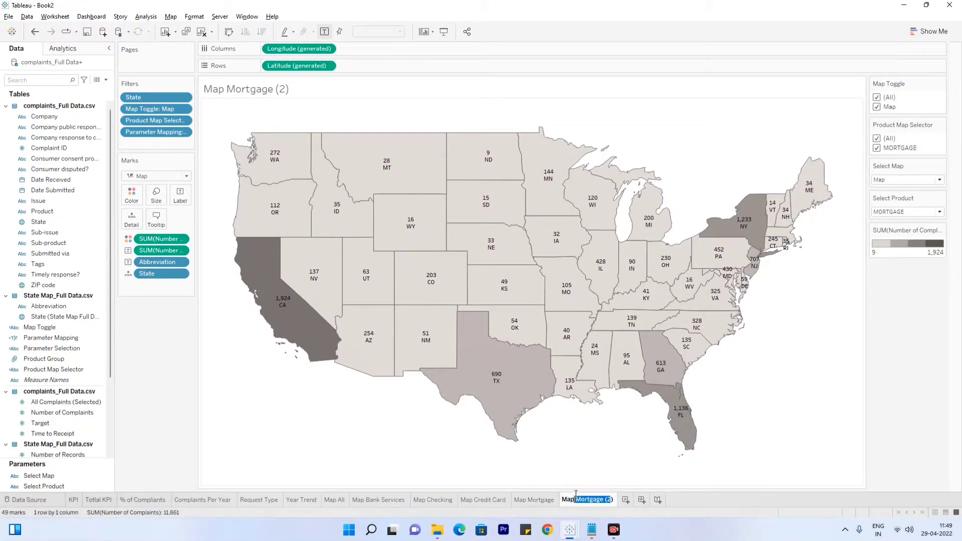
pyautogui.press('BackSpace')
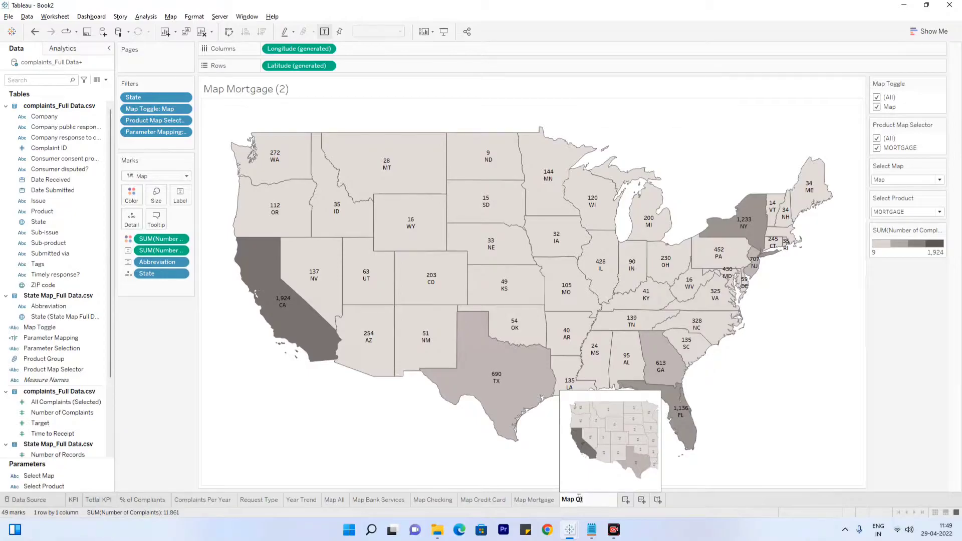
pyautogui.press('Return')
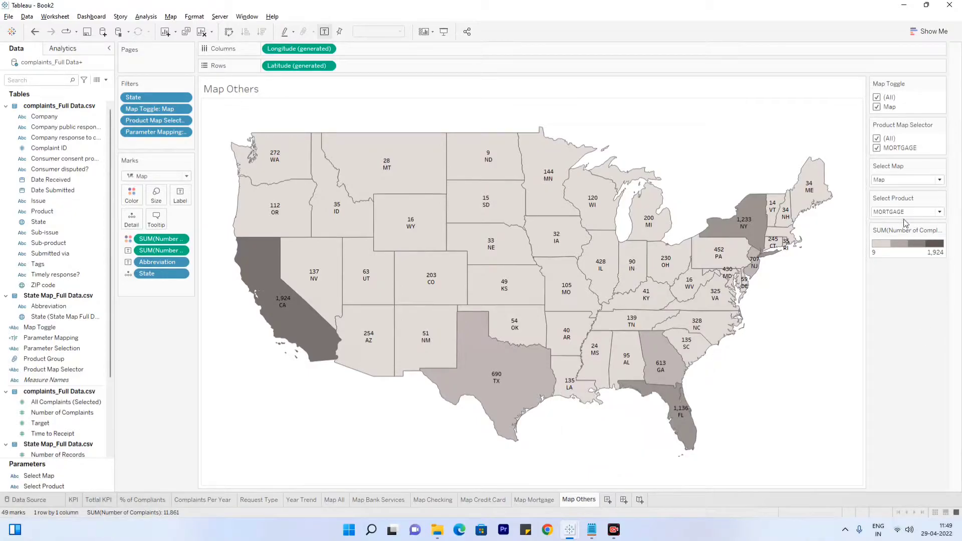
# On Map Others, set Select Product to OTHERS and include OTHERS in the Product Map Selector filter
pyautogui.click(905, 212)
pyautogui.click(885, 255)
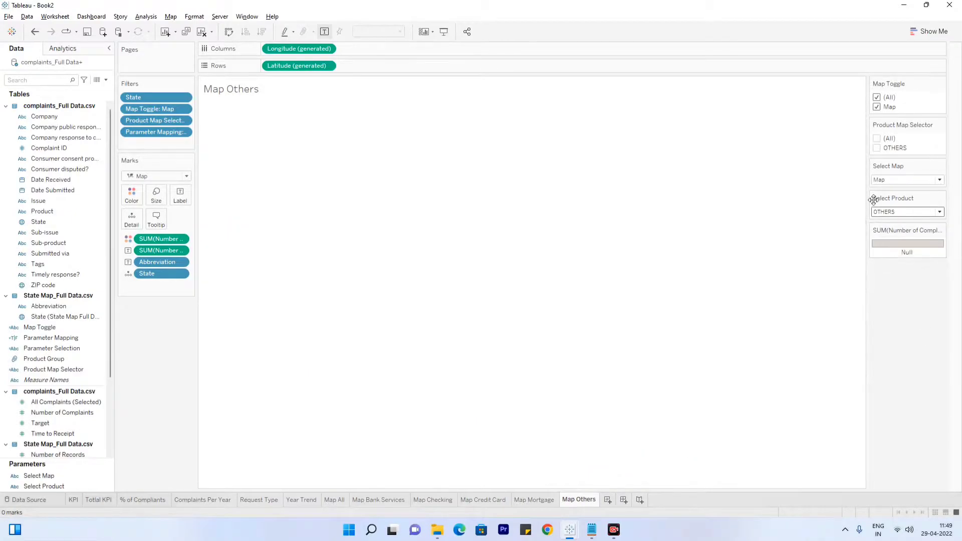
pyautogui.click(877, 148)
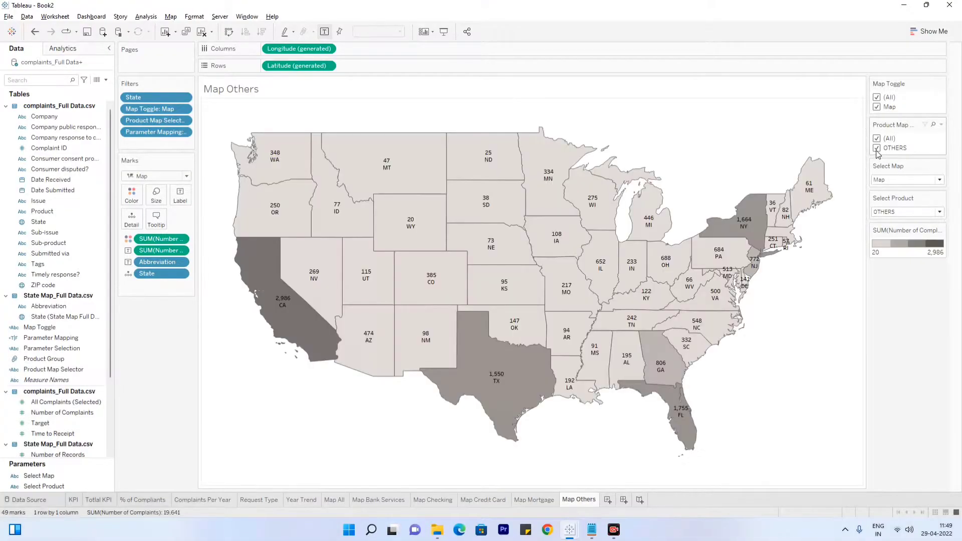
pyautogui.rightClick(918, 279)
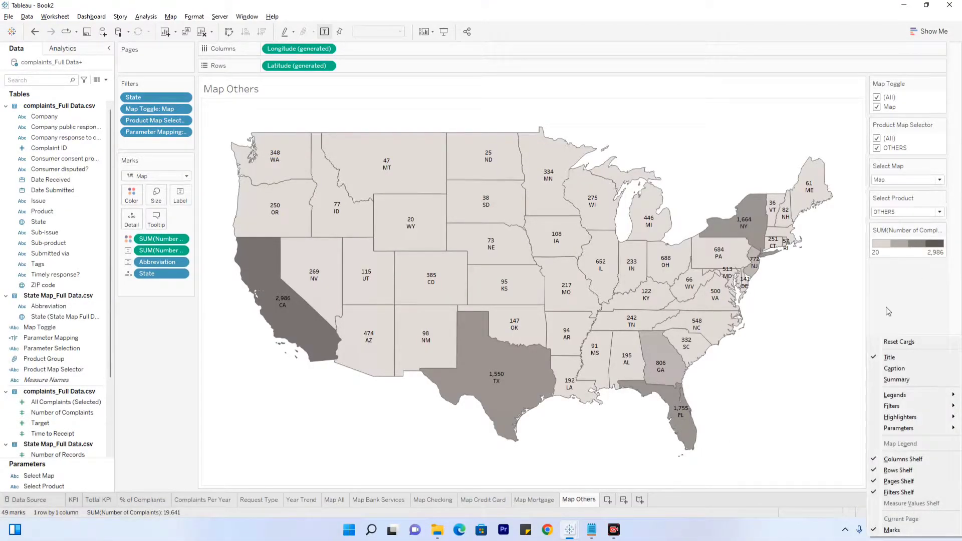
pyautogui.click(323, 487)
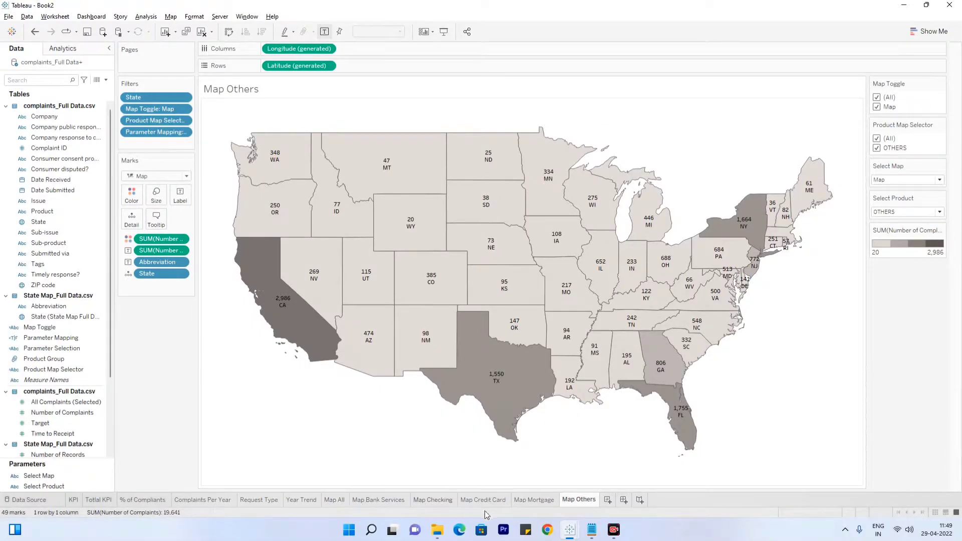
pyautogui.moveTo(506, 506)
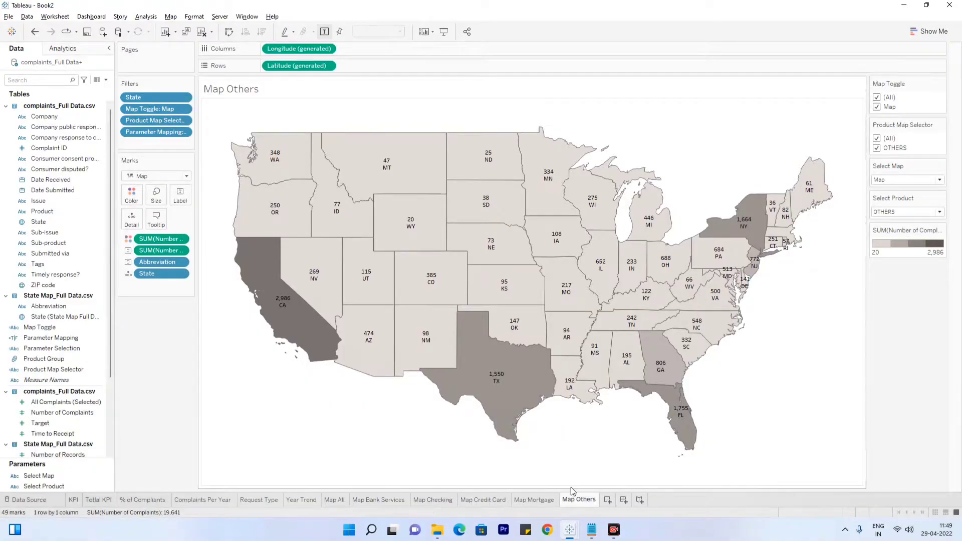
pyautogui.click(910, 212)
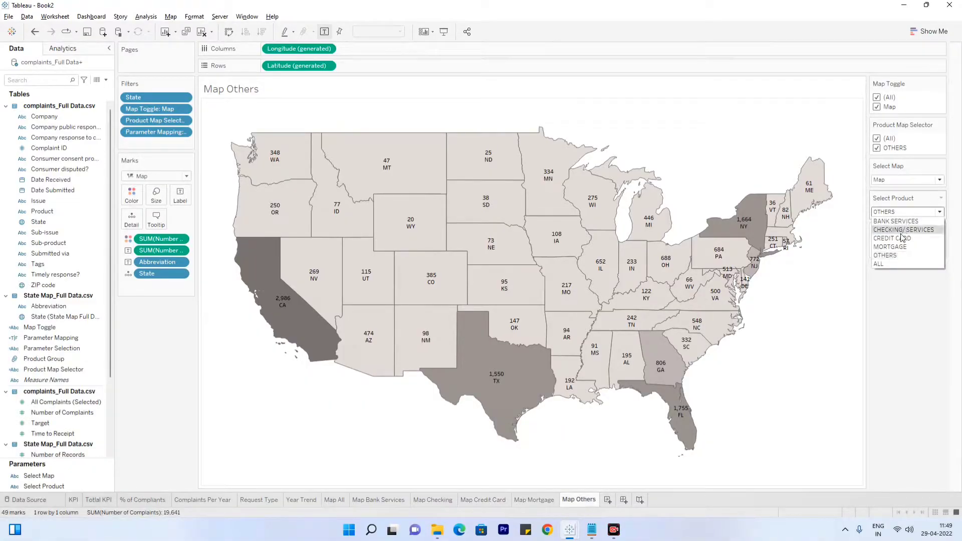
pyautogui.click(631, 469)
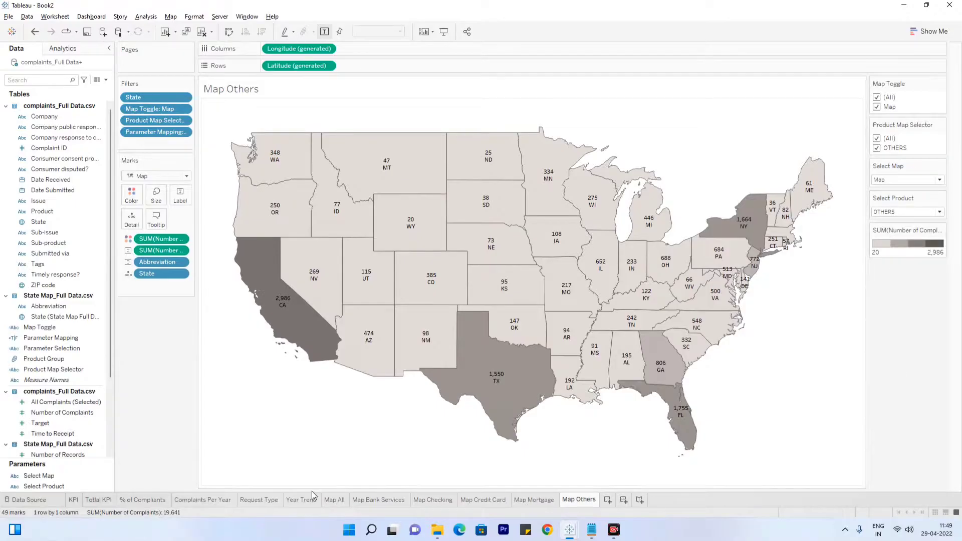
pyautogui.click(608, 500)
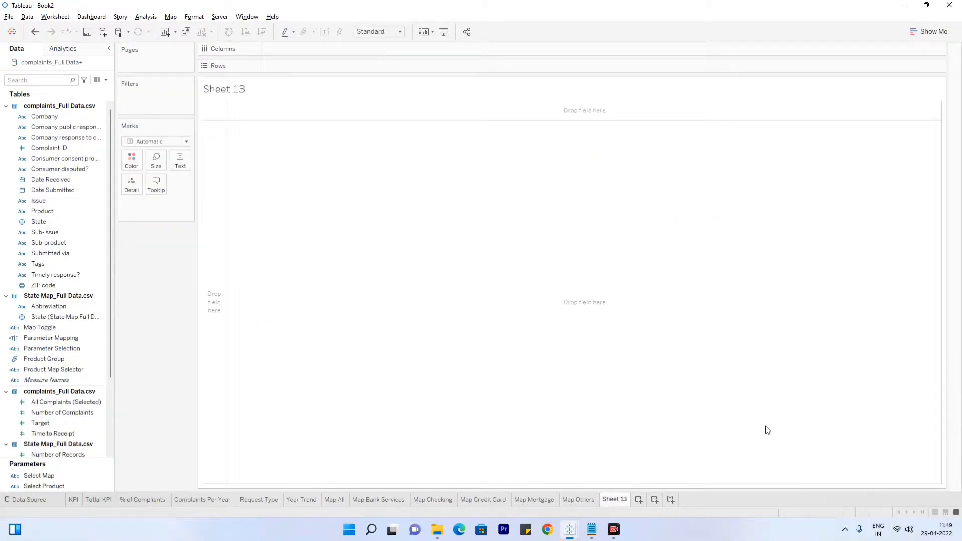
pyautogui.rightClick(614, 499)
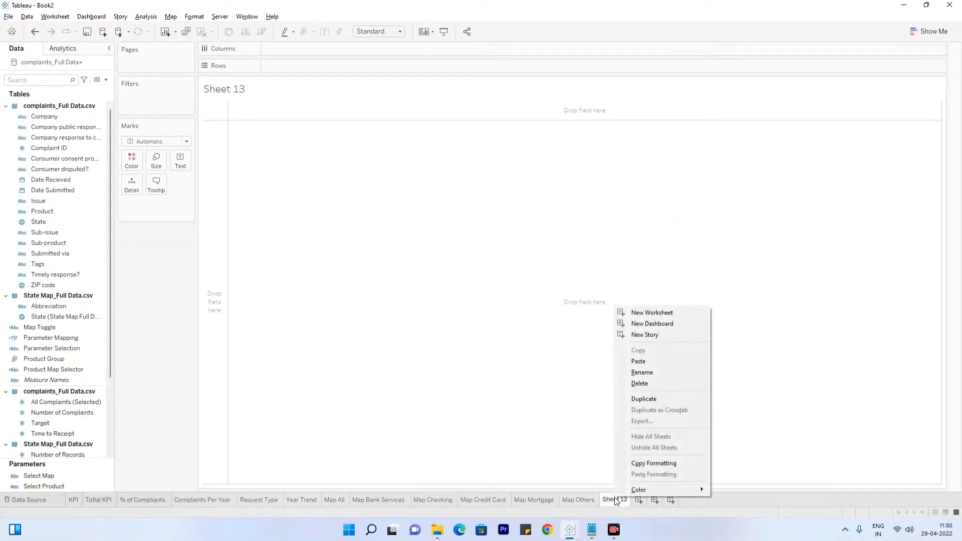
pyautogui.click(671, 384)
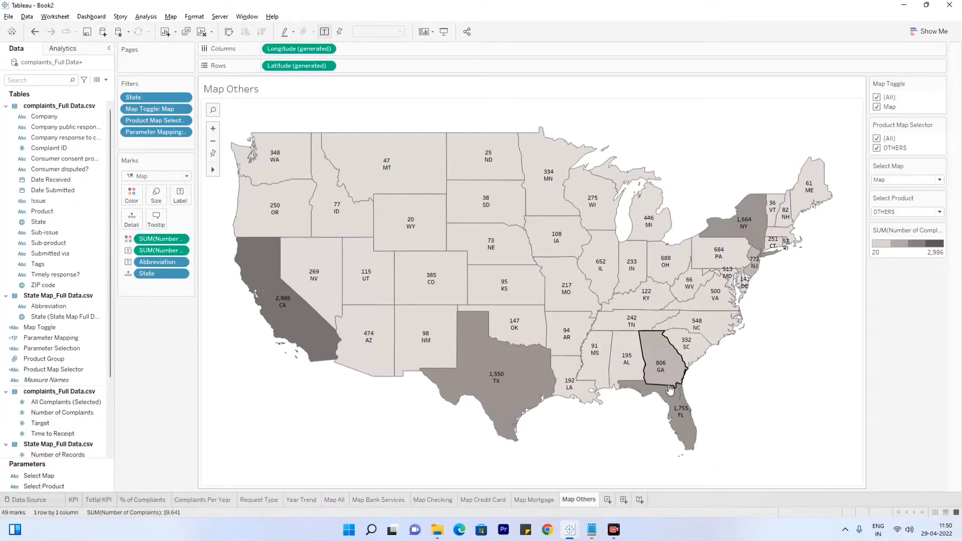
# Add a new worksheet after Map Others and name it Tile All
pyautogui.click(603, 502)
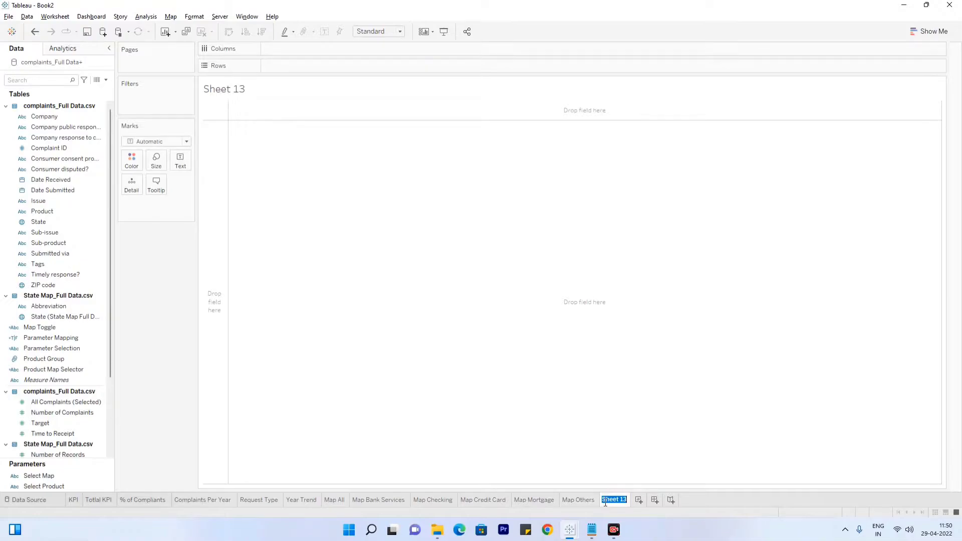
pyautogui.write('Tile All')
pyautogui.press('Return')
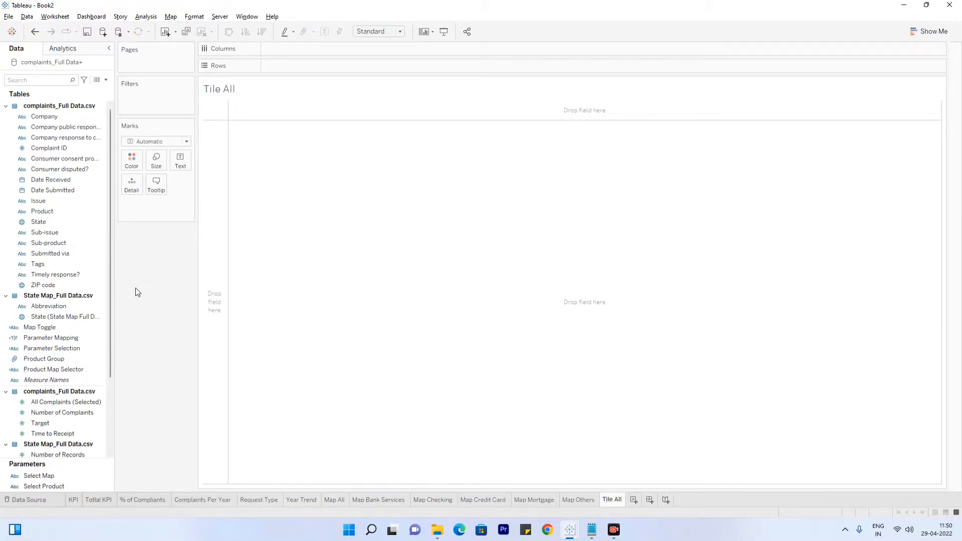
# Convert the Space, Row and One measures of State Map_Full Data.csv into dimensions
pyautogui.scroll(-3, 77, 317)
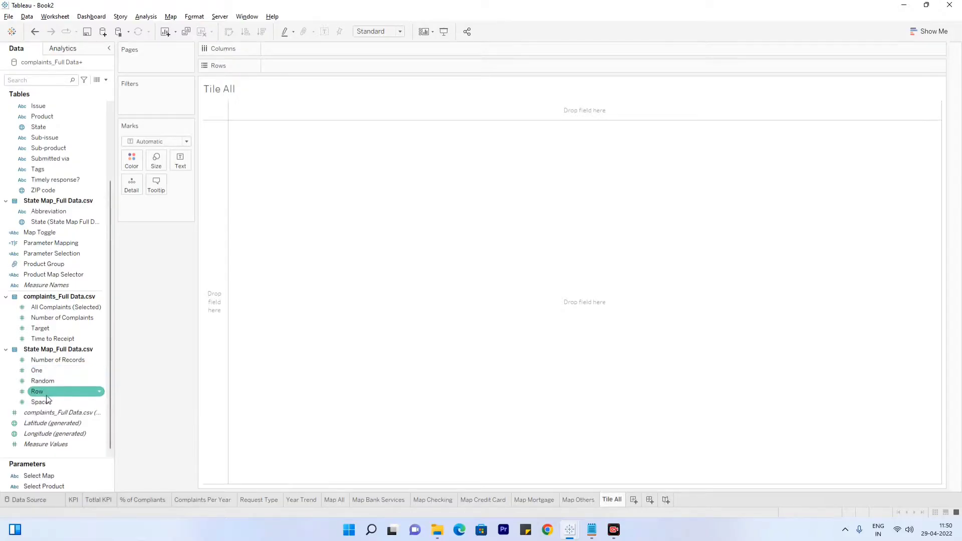
pyautogui.moveTo(43, 401); pyautogui.dragTo(50, 277)
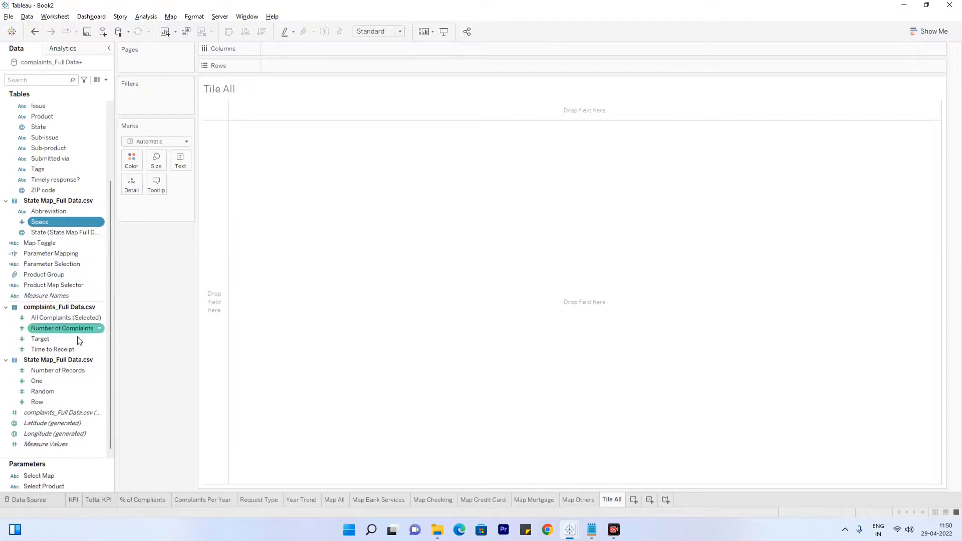
pyautogui.moveTo(45, 402); pyautogui.dragTo(44, 222)
pyautogui.moveTo(40, 391); pyautogui.dragTo(58, 252)
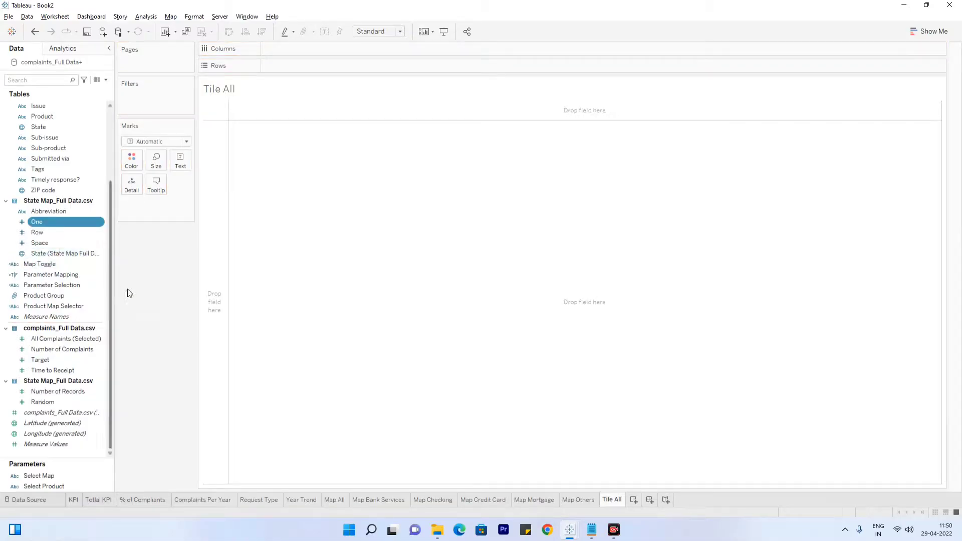
# Lay out the tile grid with Space on columns and Row on rows, and fit it to Entire View
pyautogui.moveTo(50, 243); pyautogui.dragTo(300, 51)
pyautogui.click(53, 234)
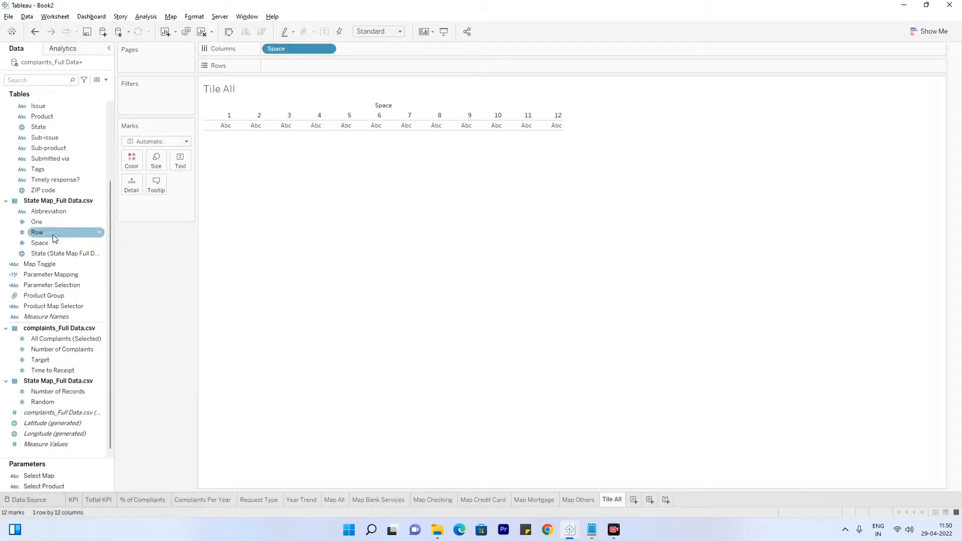
pyautogui.moveTo(47, 233); pyautogui.dragTo(275, 68)
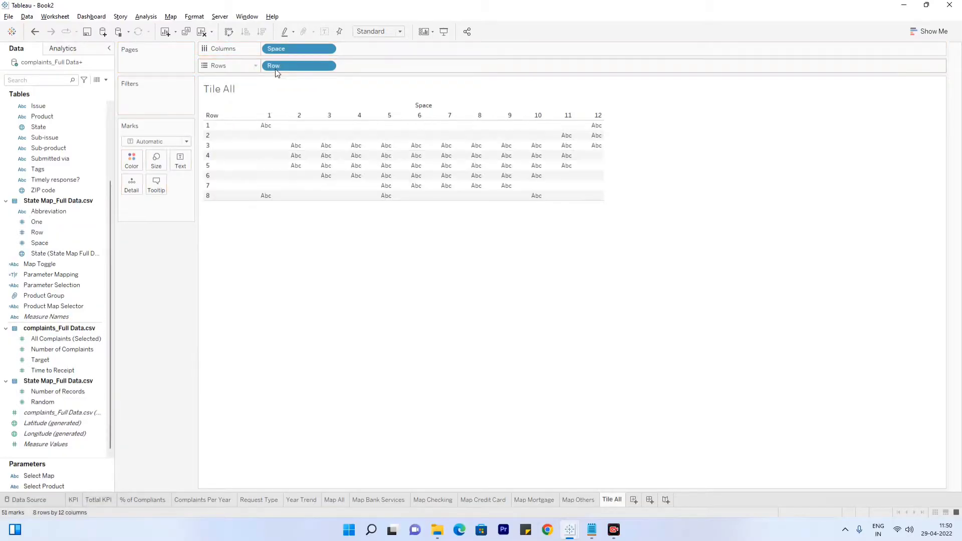
pyautogui.click(373, 32)
pyautogui.click(372, 66)
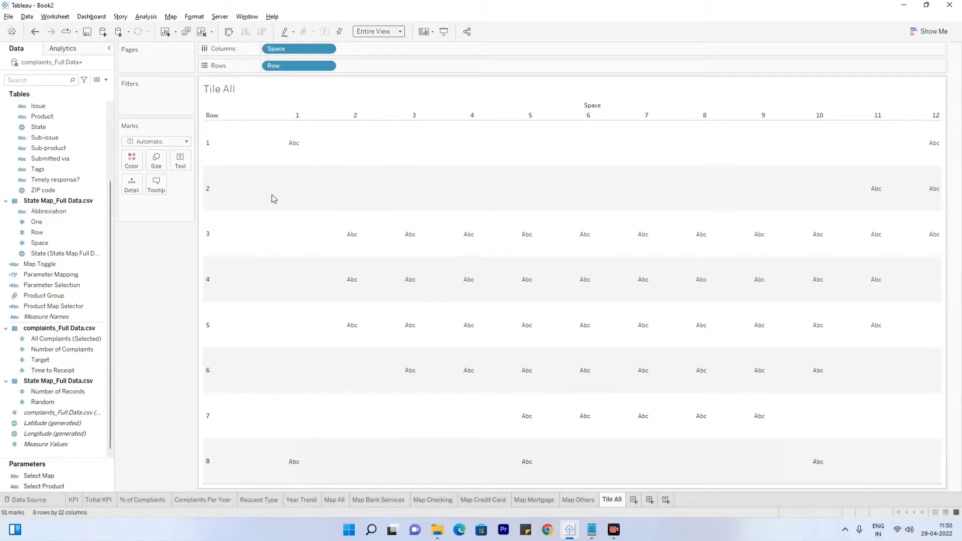
# Size the marks by One and enlarge them into big square tiles
pyautogui.moveTo(37, 222); pyautogui.dragTo(157, 168)
pyautogui.click(145, 144)
pyautogui.click(146, 145)
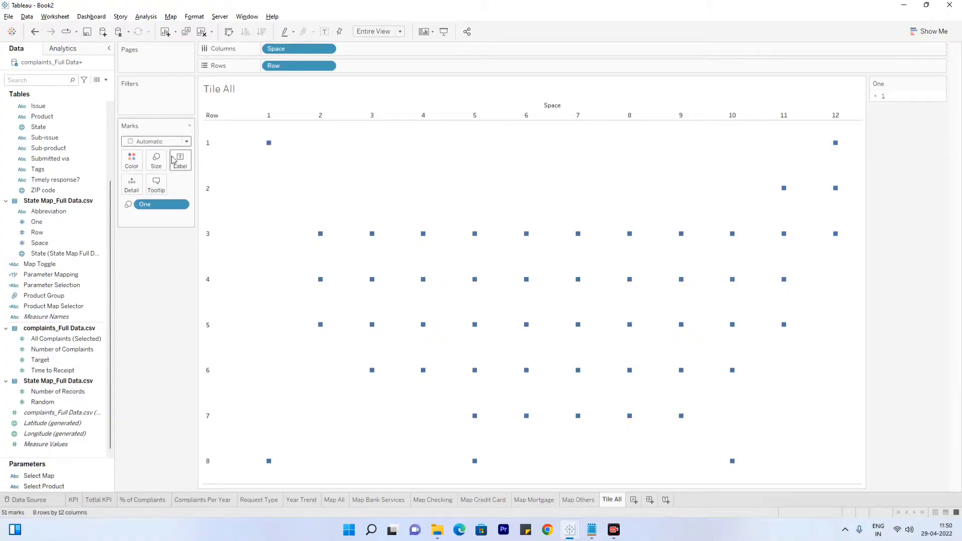
pyautogui.click(157, 161)
pyautogui.moveTo(163, 186); pyautogui.dragTo(230, 193)
pyautogui.click(166, 247)
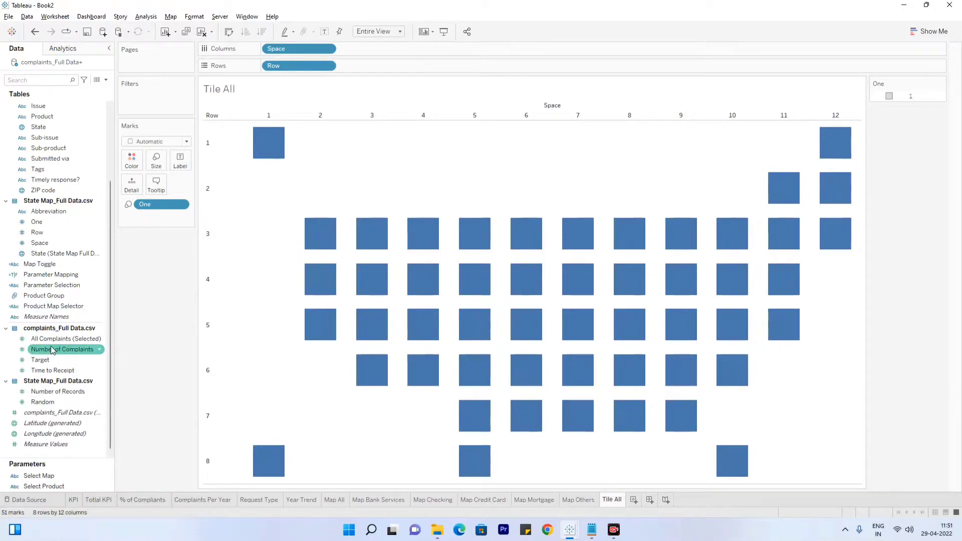
# Label the tiles with Abbreviation and set the mark type to Square
pyautogui.moveTo(48, 211); pyautogui.dragTo(178, 169)
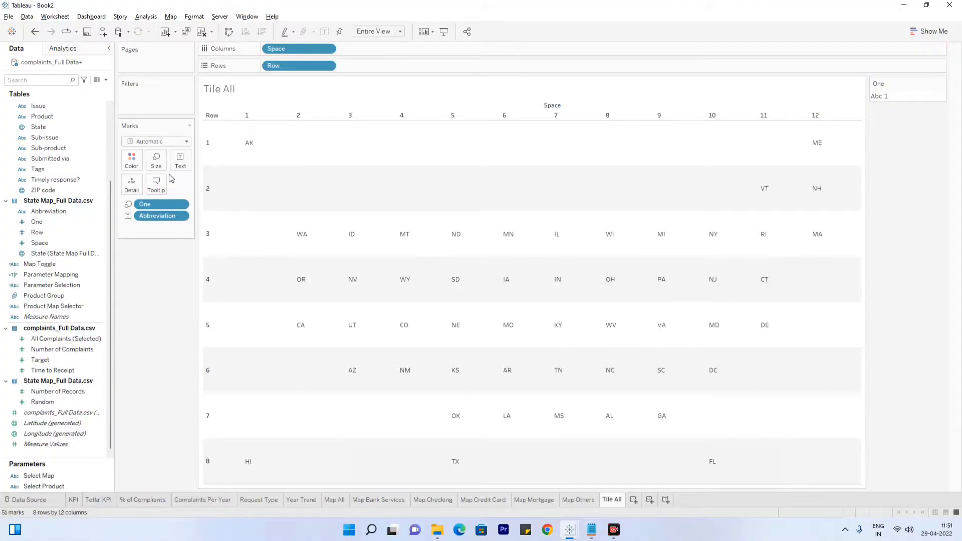
pyautogui.click(150, 141)
pyautogui.click(145, 190)
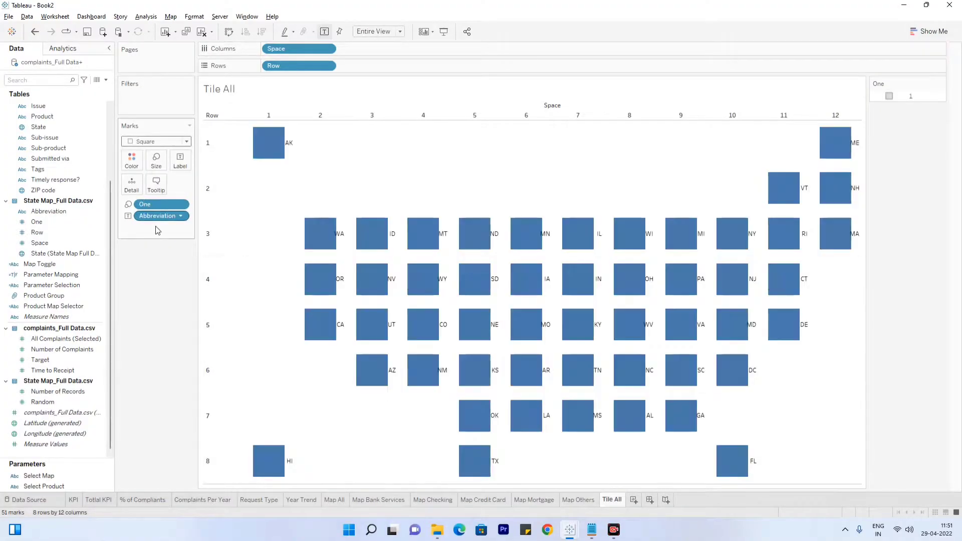
# Align the state abbreviation labels to the centre of the square tiles
pyautogui.click(180, 161)
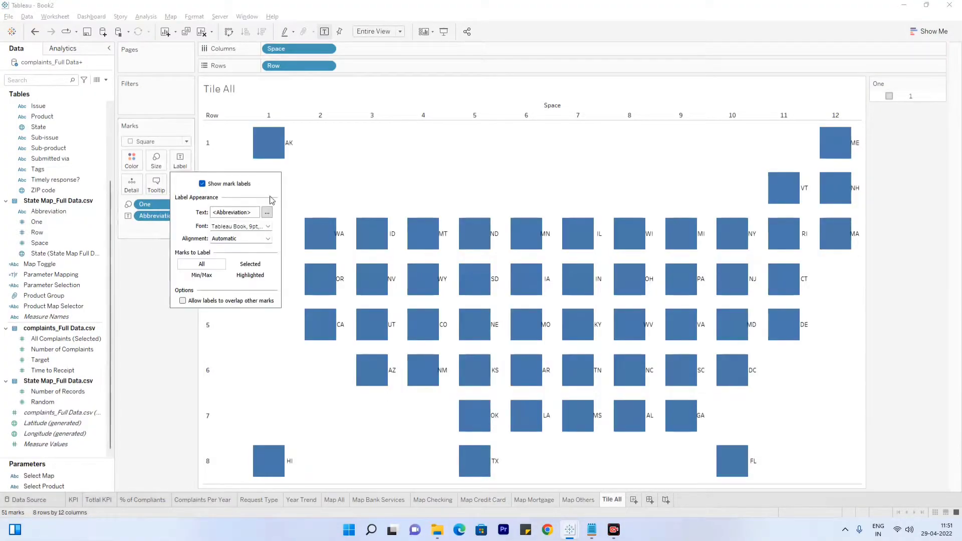
pyautogui.click(267, 212)
pyautogui.click(611, 182)
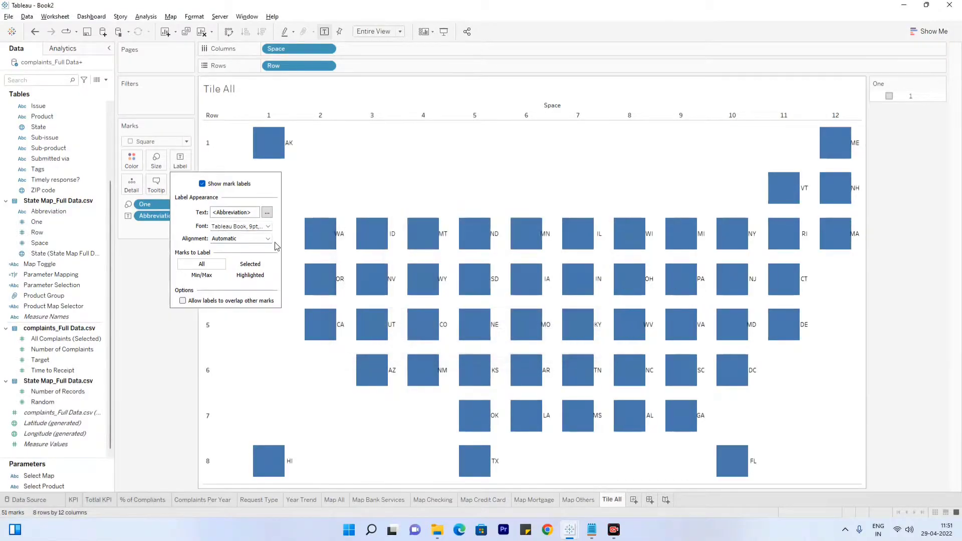
pyautogui.click(268, 239)
pyautogui.click(236, 279)
pyautogui.click(187, 327)
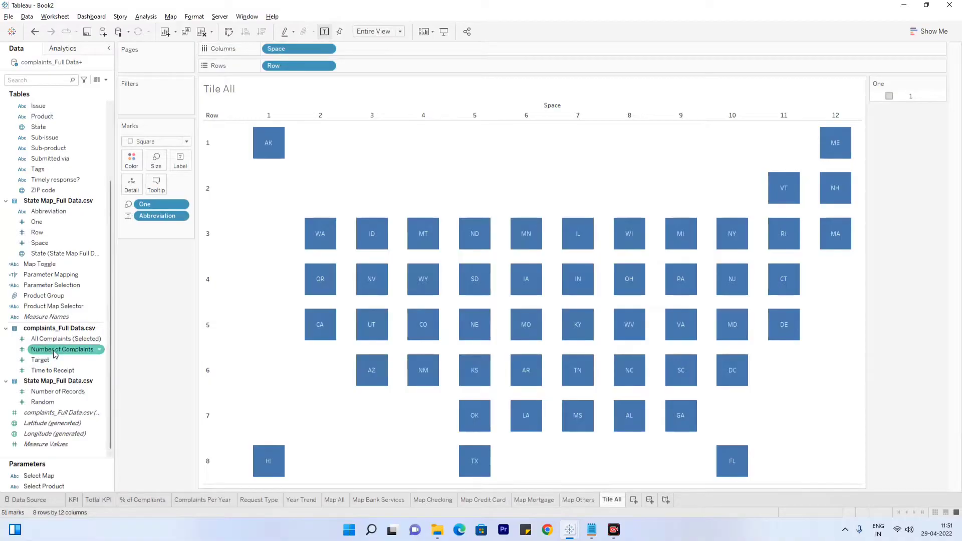
# Add Number of Complaints to the tile labels and check the tile tooltips
pyautogui.moveTo(53, 350); pyautogui.dragTo(180, 161)
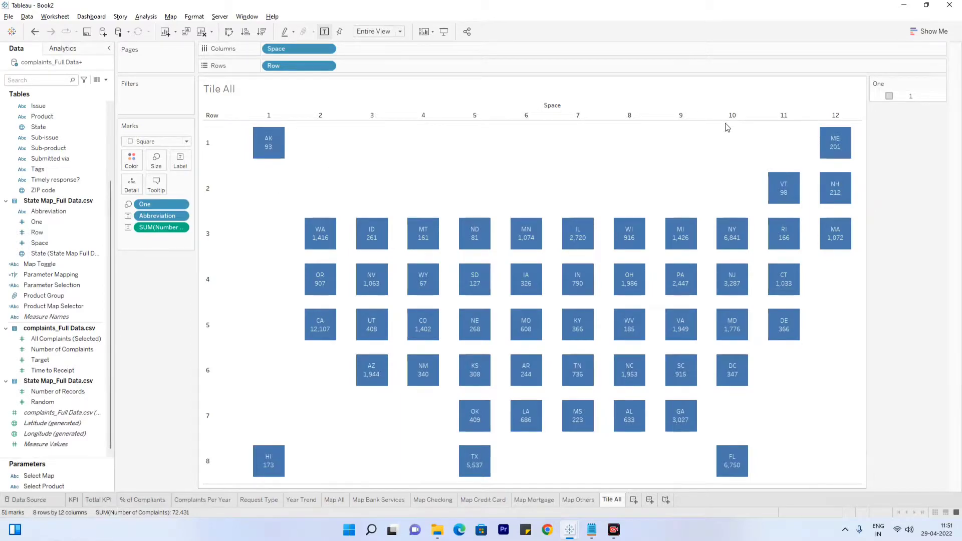
pyautogui.moveTo(263, 138)
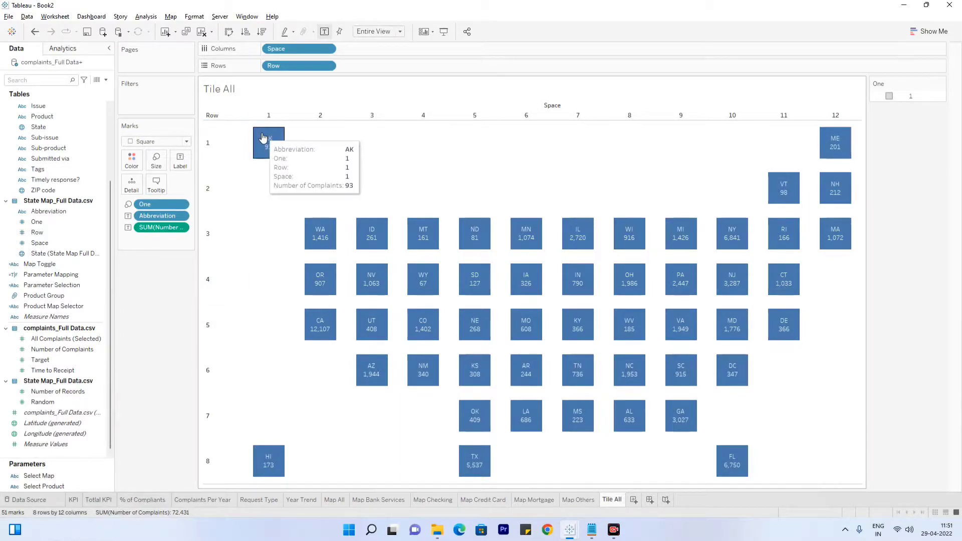
pyautogui.moveTo(323, 323)
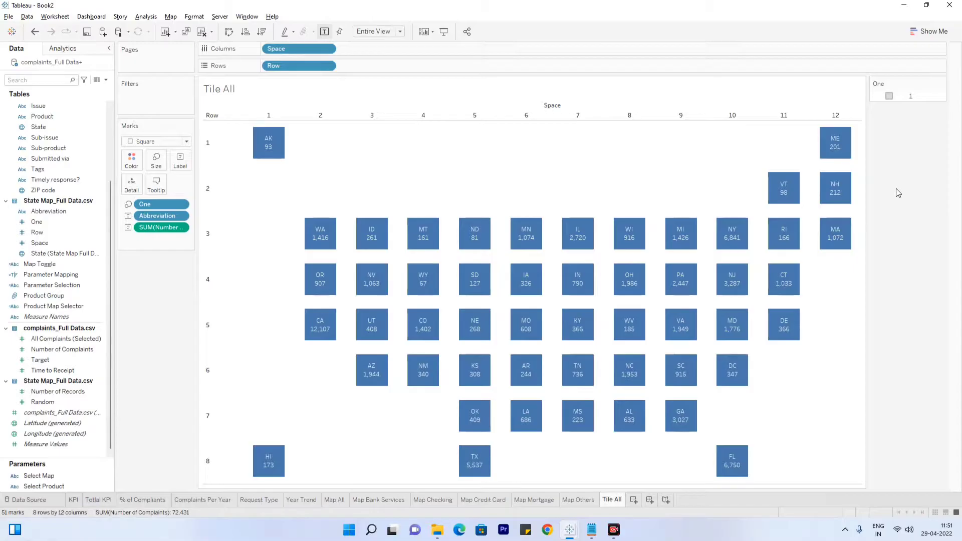
pyautogui.moveTo(941, 94)
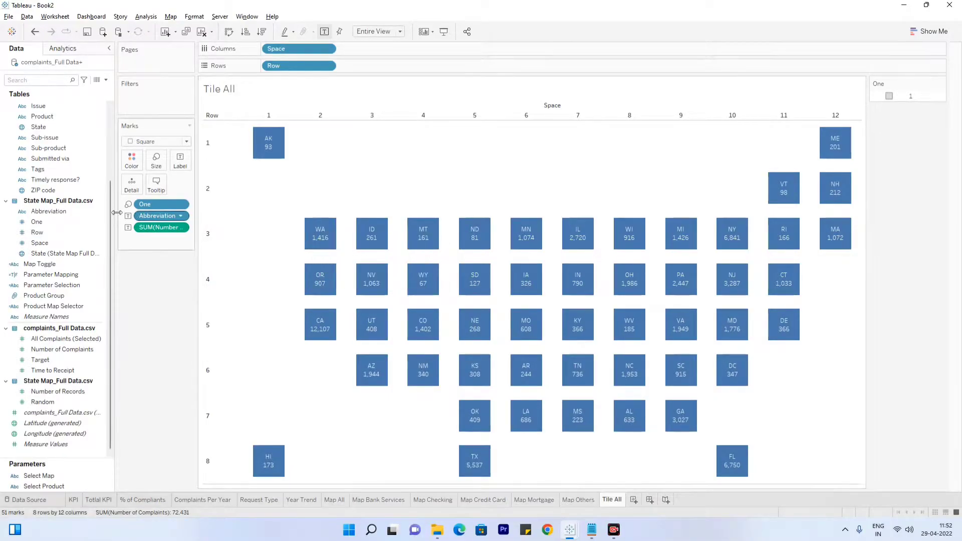
# Color the tiles by Number of Complaints using the Gray Warm palette with 4 stepped colors
pyautogui.moveTo(160, 227); pyautogui.dragTo(132, 163)
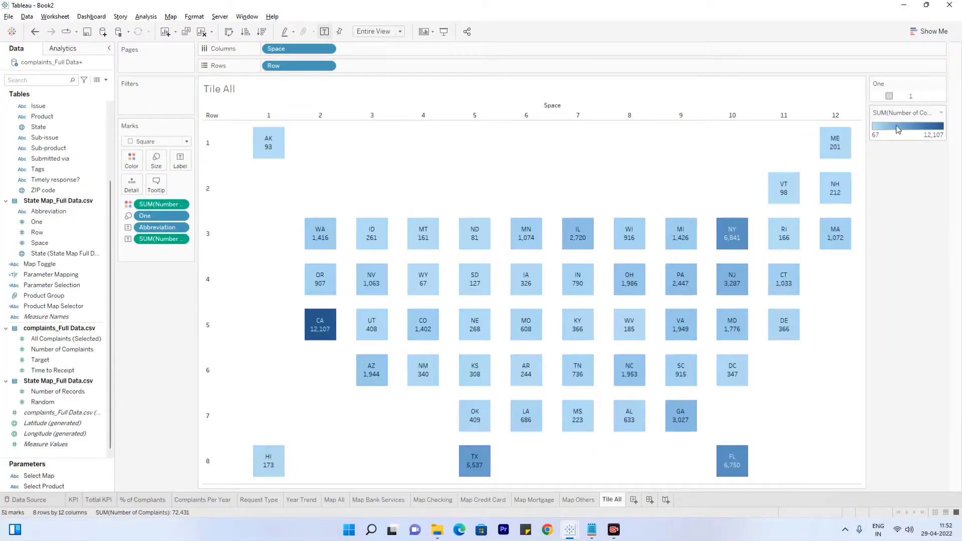
pyautogui.doubleClick(898, 129)
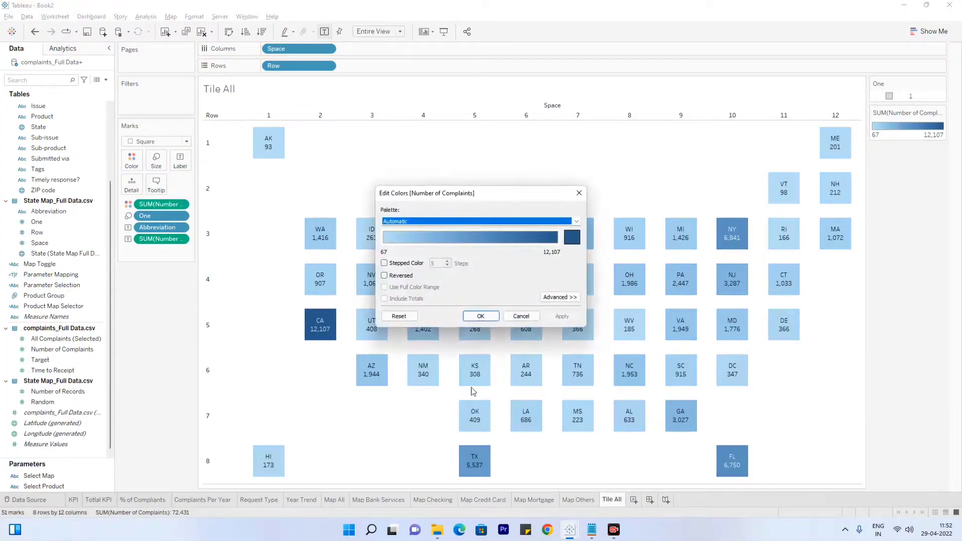
pyautogui.click(407, 224)
pyautogui.click(411, 290)
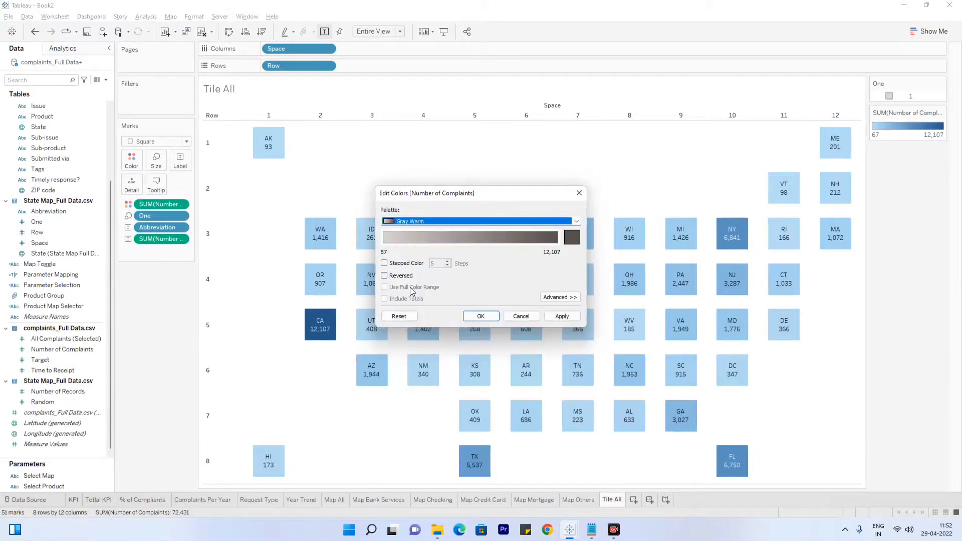
pyautogui.click(384, 263)
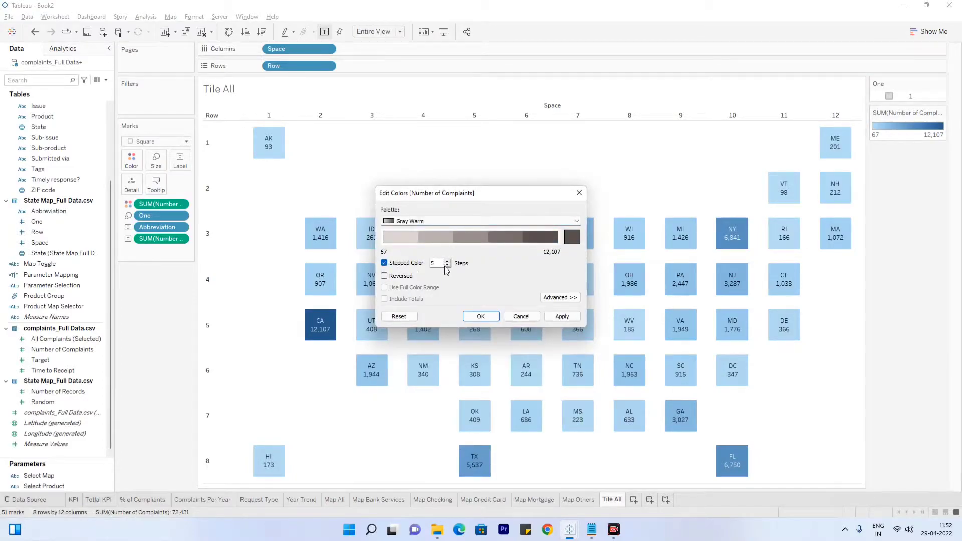
pyautogui.click(446, 266)
pyautogui.click(560, 316)
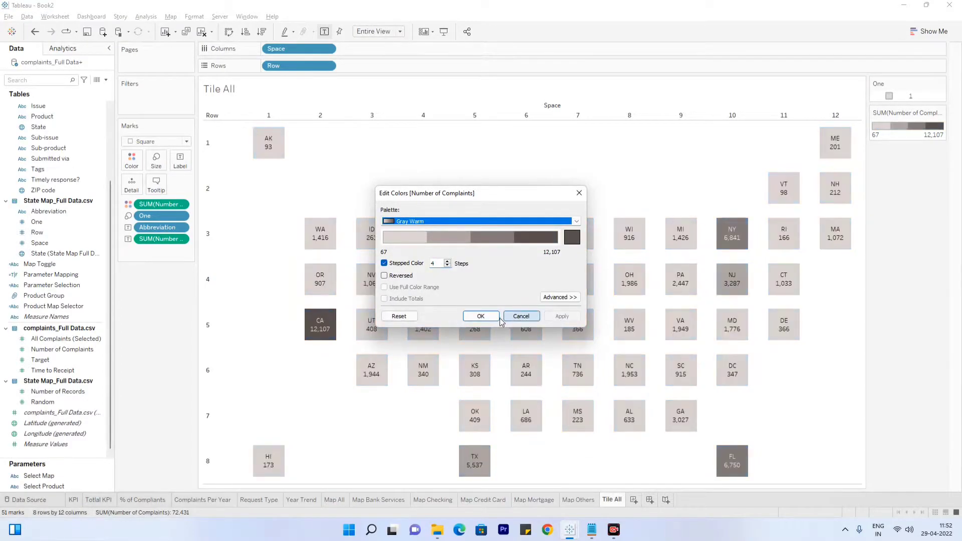
pyautogui.click(484, 316)
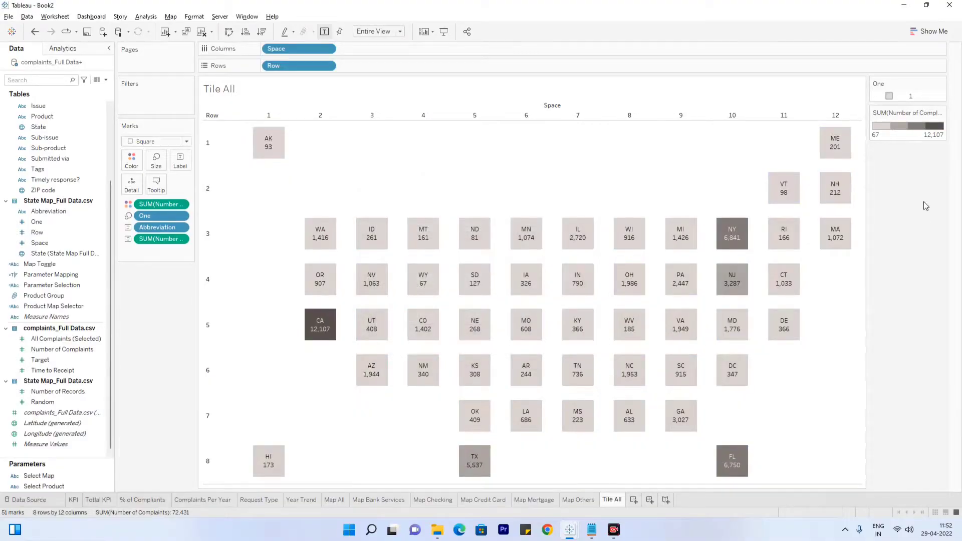
# Format the Abbreviation and Number of Complaints label text as Tableau Medium, size 8
pyautogui.click(180, 160)
pyautogui.click(267, 213)
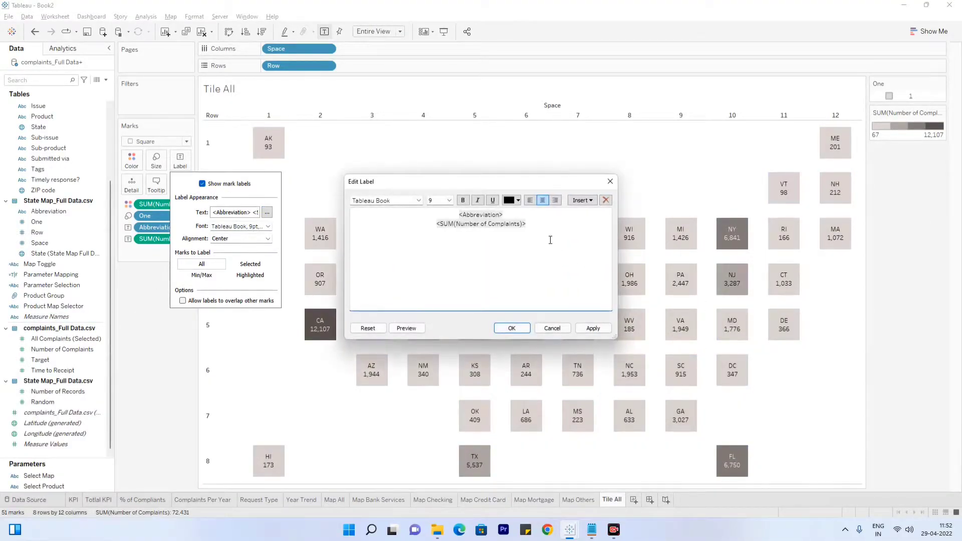
pyautogui.moveTo(549, 241); pyautogui.dragTo(439, 210)
pyautogui.click(449, 200)
pyautogui.click(442, 209)
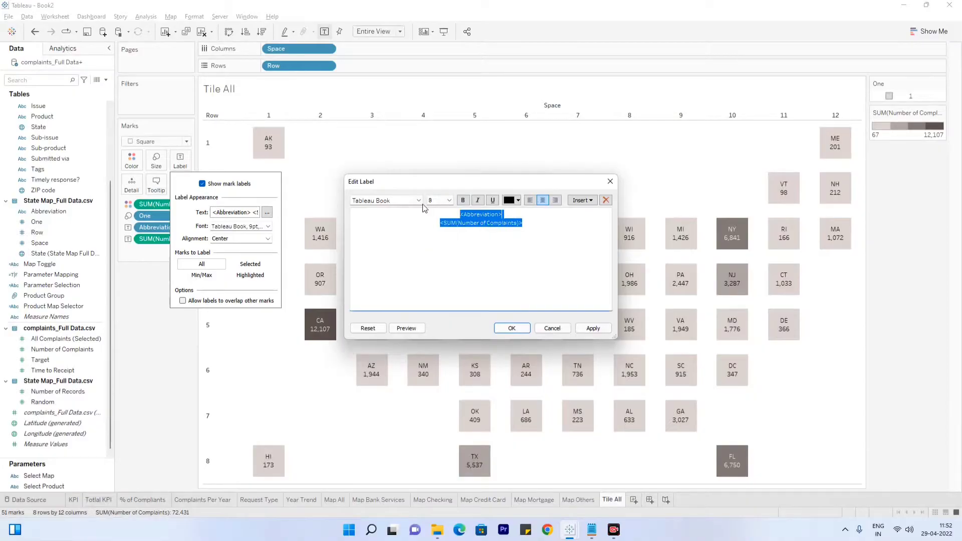
pyautogui.click(419, 201)
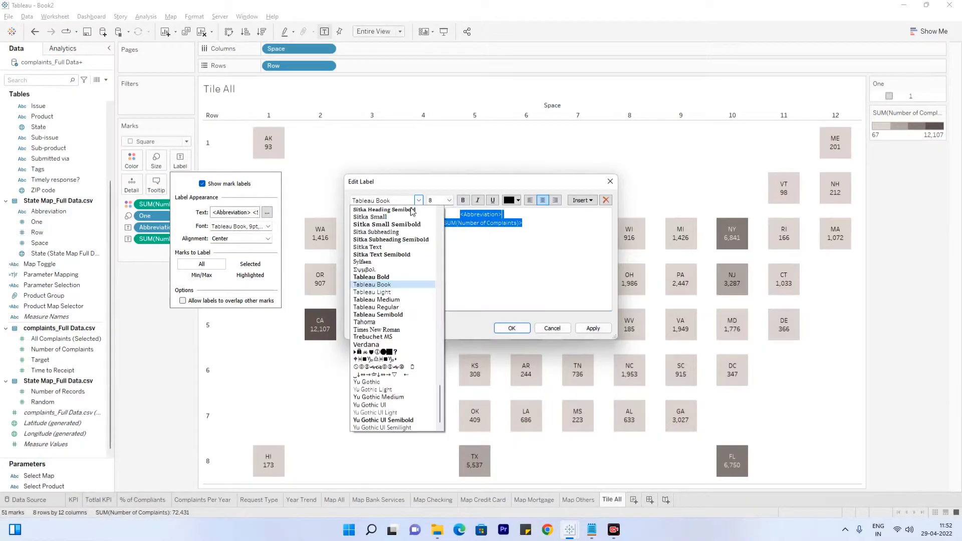
pyautogui.click(384, 300)
pyautogui.click(593, 328)
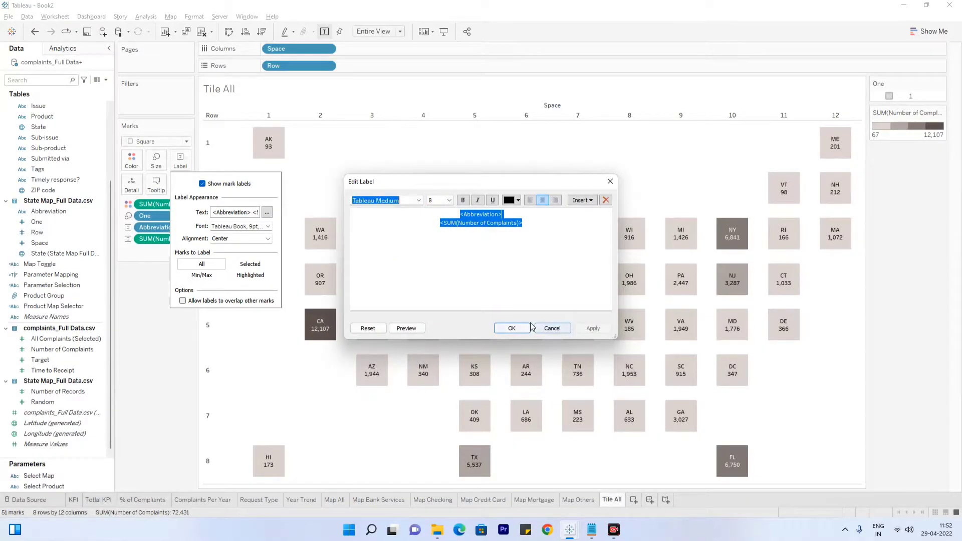
pyautogui.click(510, 329)
pyautogui.click(147, 339)
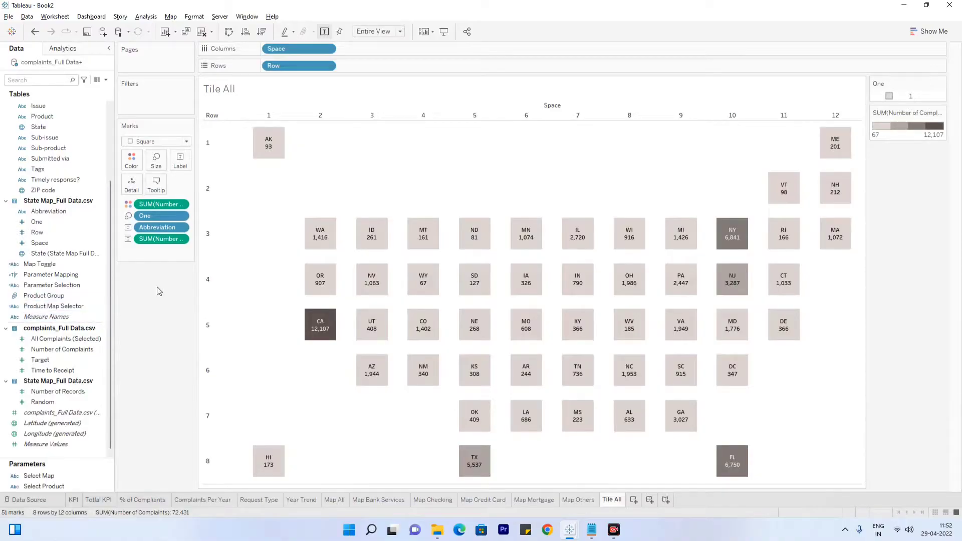
# Show the Select Product and Select Map parameter controls on the Tile All sheet
pyautogui.moveTo(70, 264); pyautogui.dragTo(150, 103)
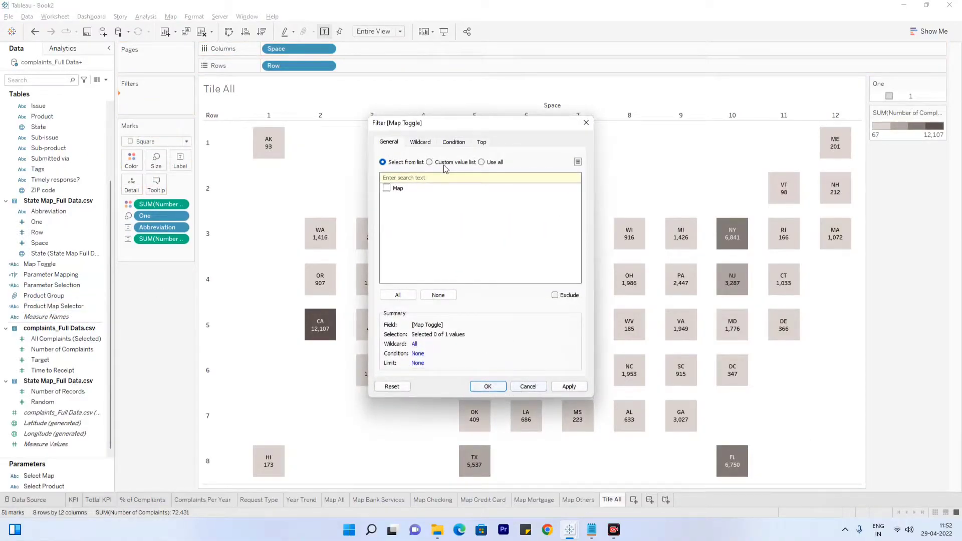
pyautogui.click(586, 123)
pyautogui.rightClick(42, 486)
pyautogui.click(79, 319)
pyautogui.rightClick(37, 476)
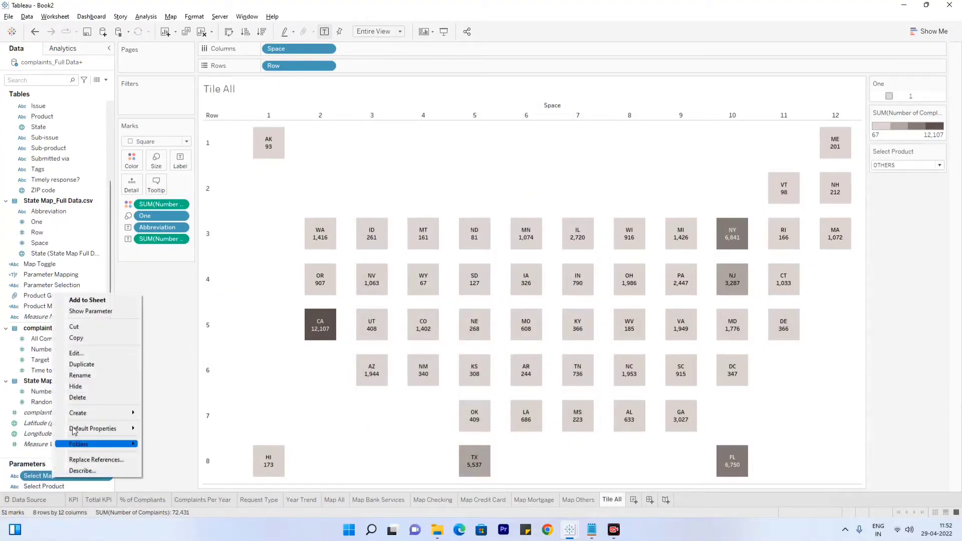
pyautogui.click(82, 353)
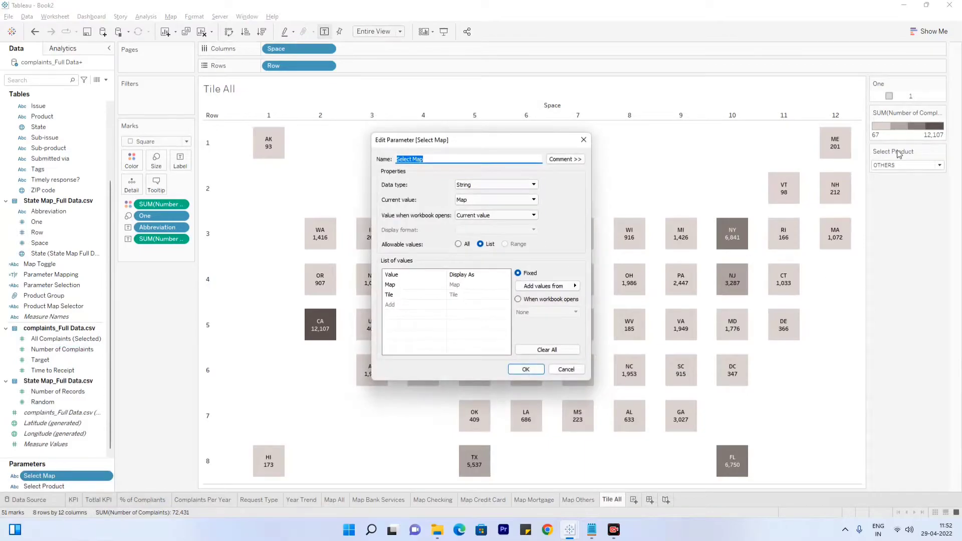
pyautogui.click(584, 139)
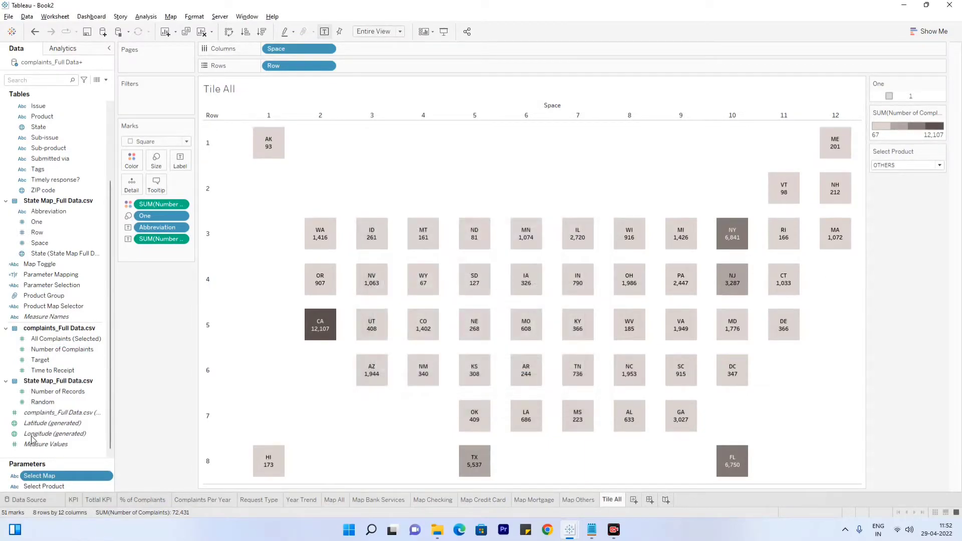
pyautogui.rightClick(39, 476)
pyautogui.click(74, 308)
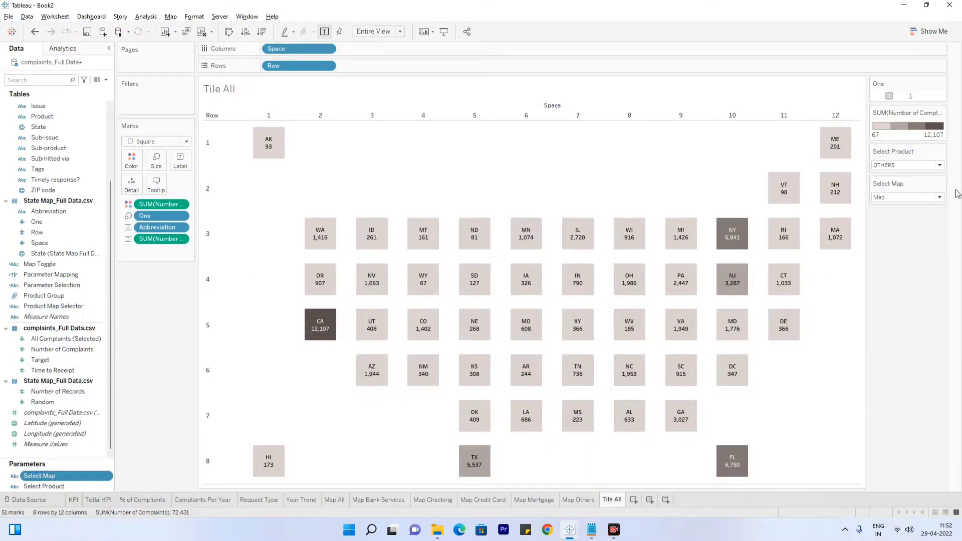
# Set the Select Map parameter to Tile and the Select Product parameter to ALL
pyautogui.click(886, 199)
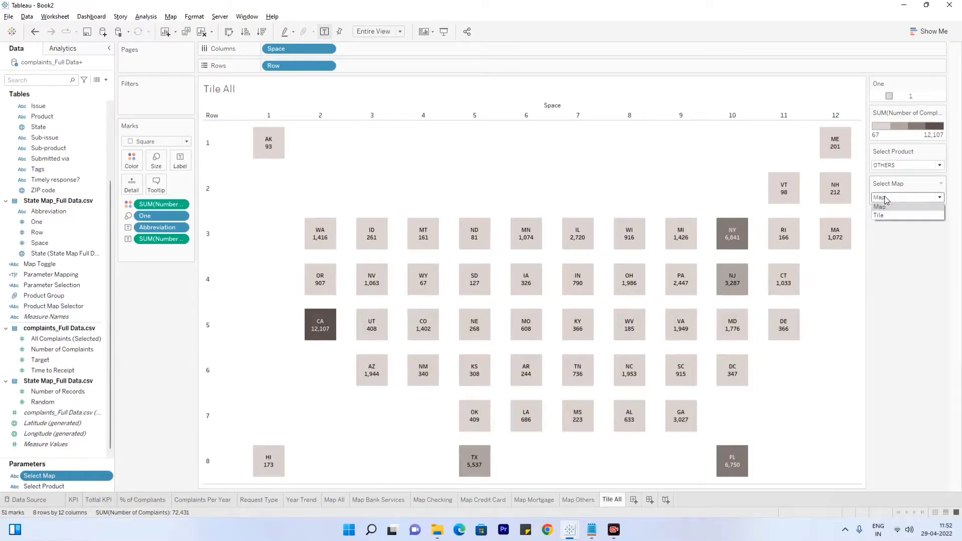
pyautogui.click(890, 216)
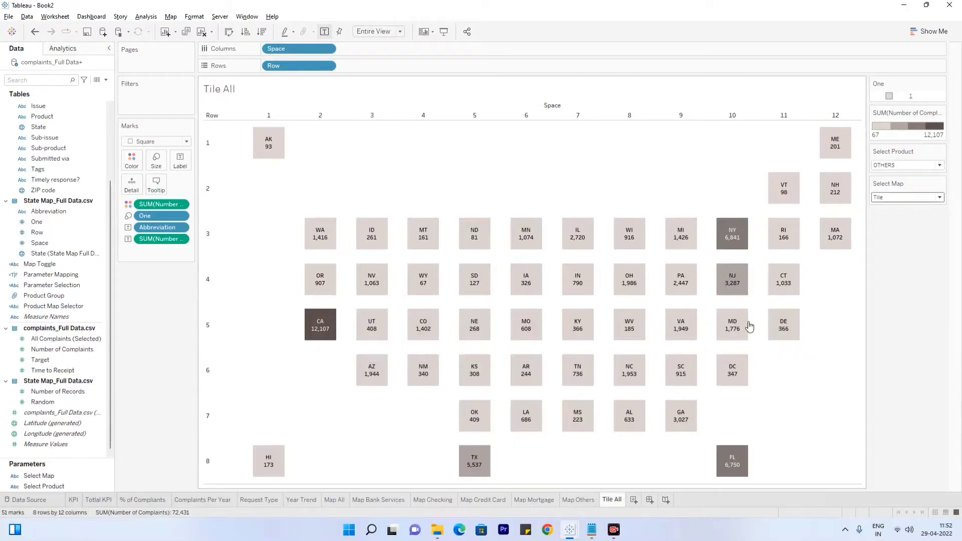
pyautogui.click(897, 166)
pyautogui.click(888, 218)
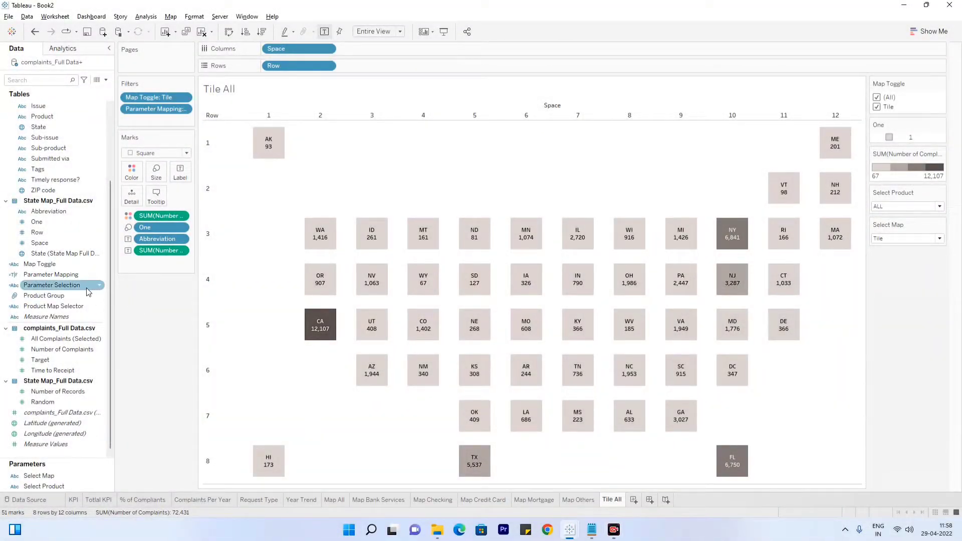
# Filter the sheet by Product Map Selector with the value ALL and show that filter beside the tiles
pyautogui.click(72, 288)
pyautogui.moveTo(54, 306); pyautogui.dragTo(150, 118)
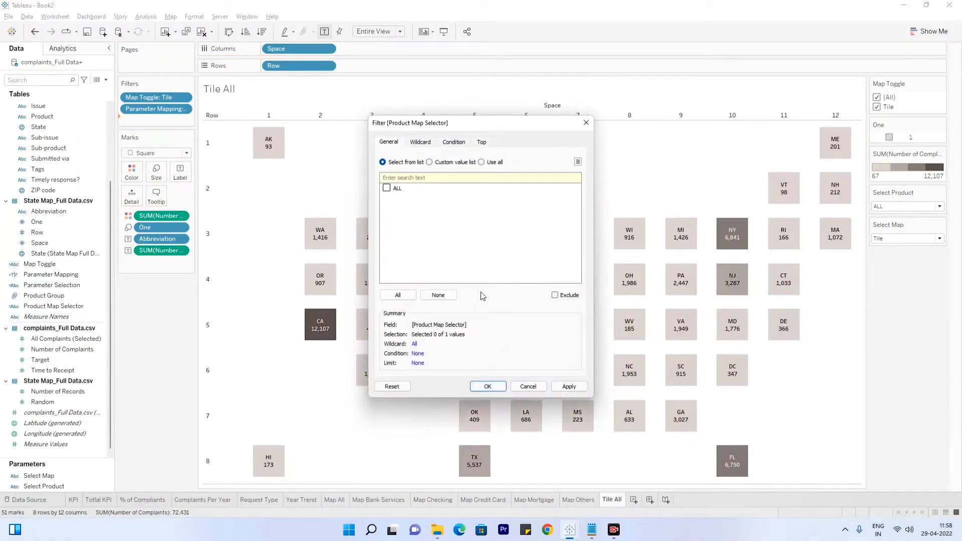
pyautogui.click(569, 386)
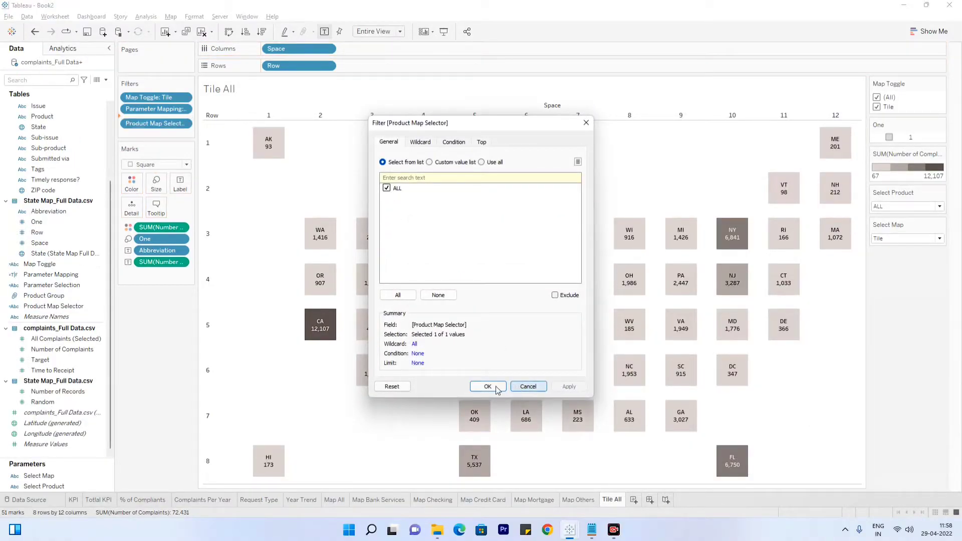
pyautogui.click(487, 387)
pyautogui.rightClick(147, 119)
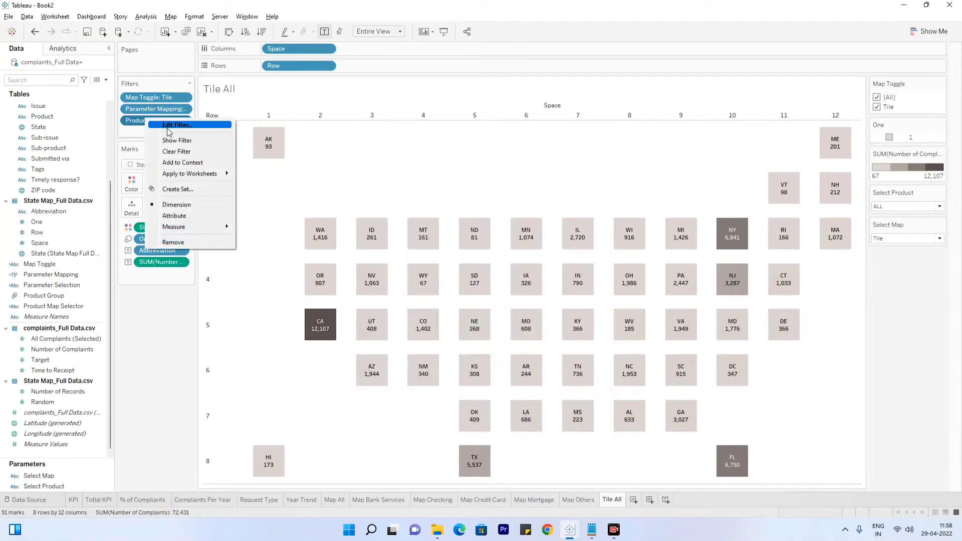
pyautogui.click(168, 140)
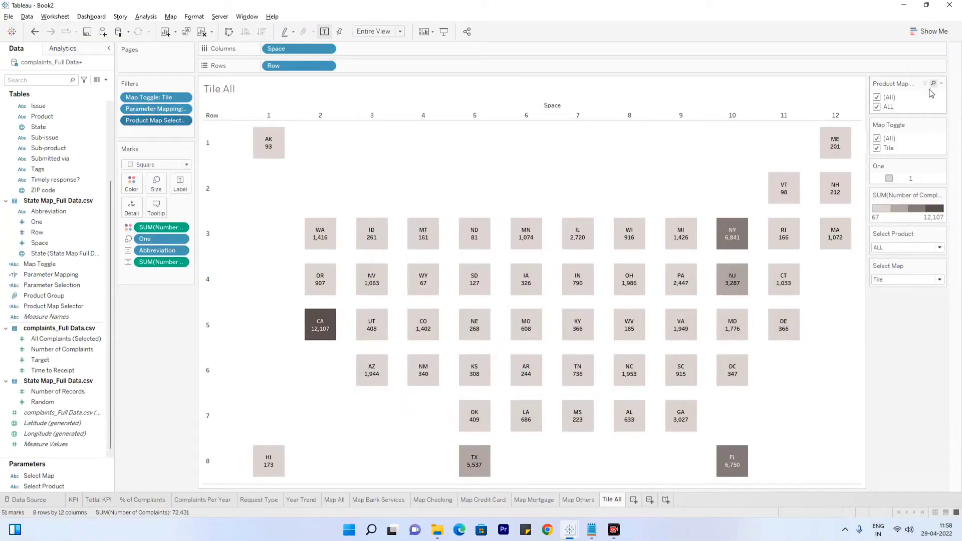
# Test the product filter by switching Select Product to BANK SERVICES and back to ALL
pyautogui.click(885, 248)
pyautogui.click(885, 256)
pyautogui.click(883, 247)
pyautogui.click(888, 300)
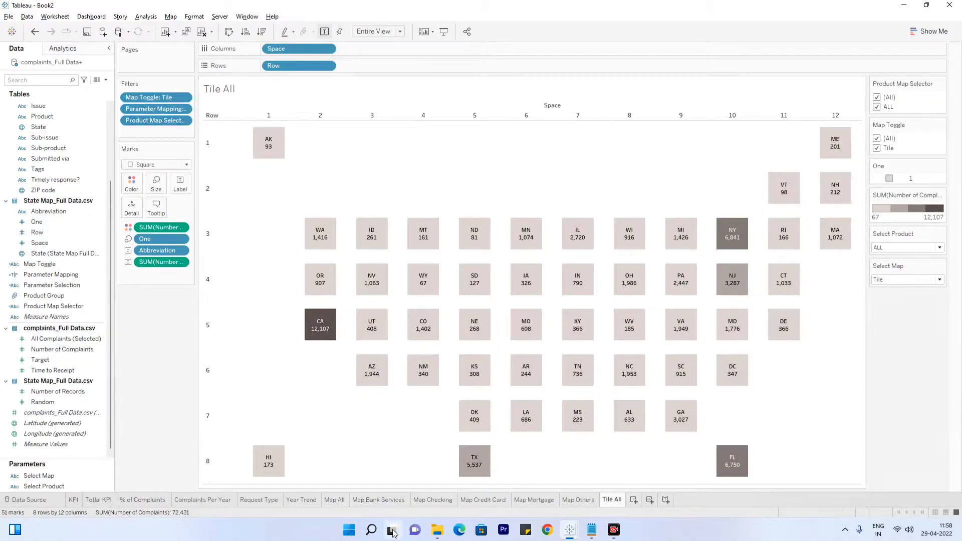
# Enlarge the square tiles slightly and hide the Space and Row headers
pyautogui.click(156, 185)
pyautogui.moveTo(227, 209); pyautogui.dragTo(231, 211)
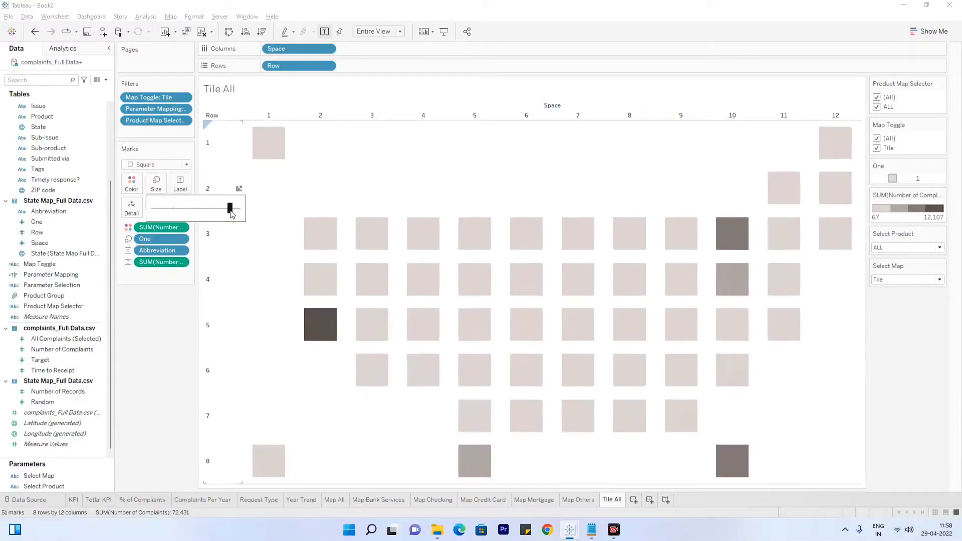
pyautogui.click(283, 116)
pyautogui.click(289, 115)
pyautogui.click(311, 179)
pyautogui.rightClick(219, 133)
pyautogui.click(251, 198)
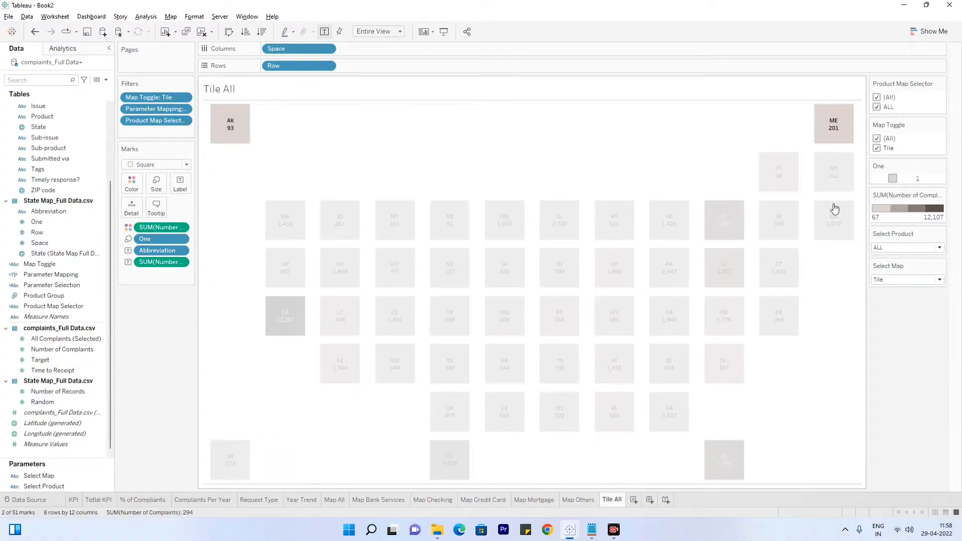
pyautogui.click(237, 141)
pyautogui.click(236, 141)
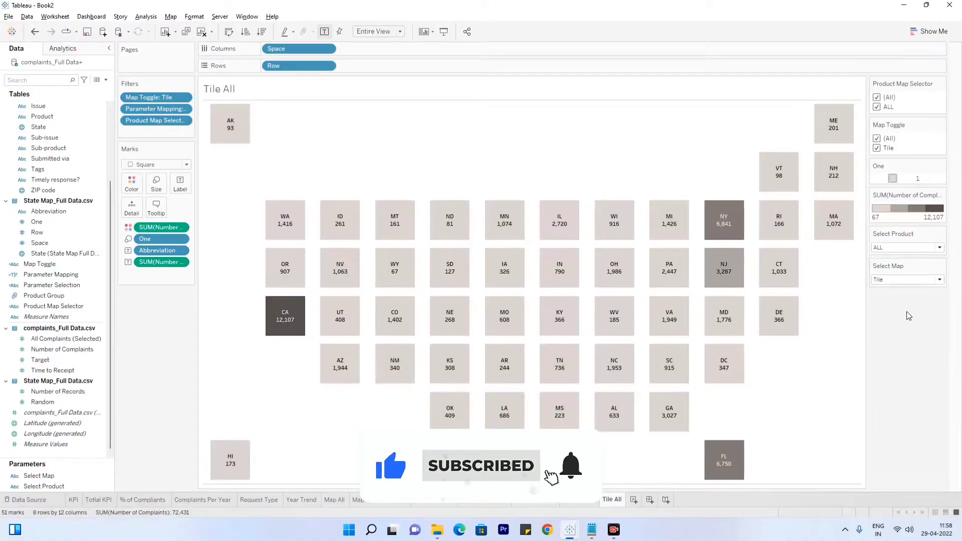
# Duplicate the Tile All sheet and rename the copy Tile Bank Services
pyautogui.rightClick(612, 501)
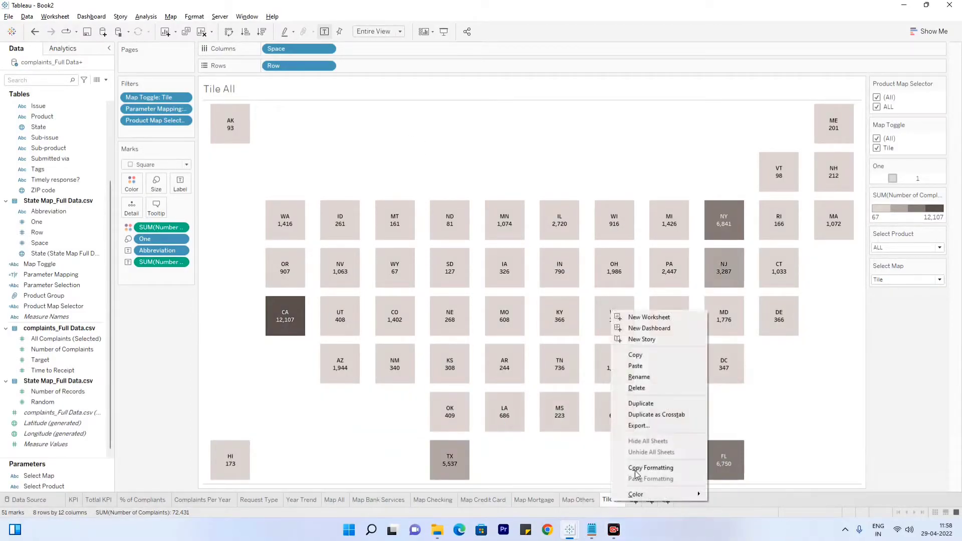
pyautogui.click(646, 403)
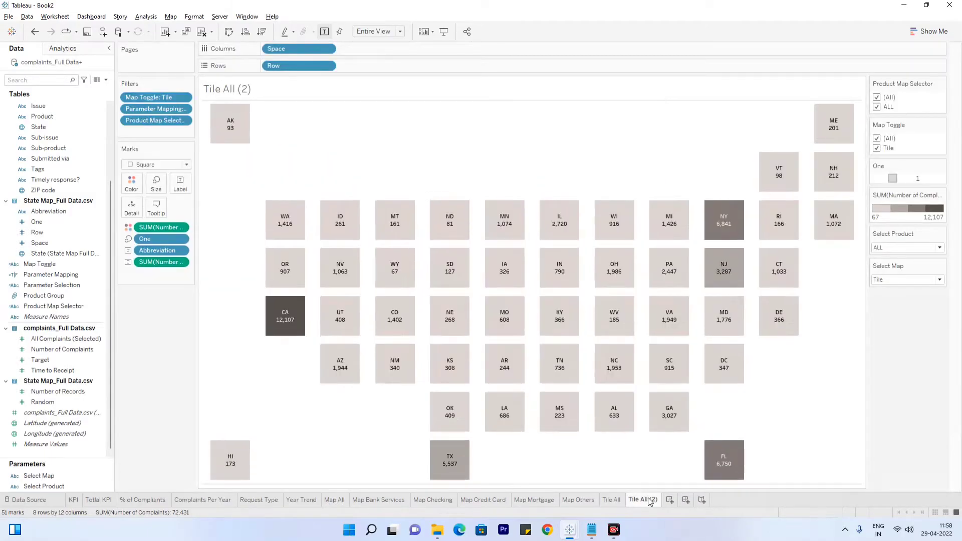
pyautogui.click(884, 251)
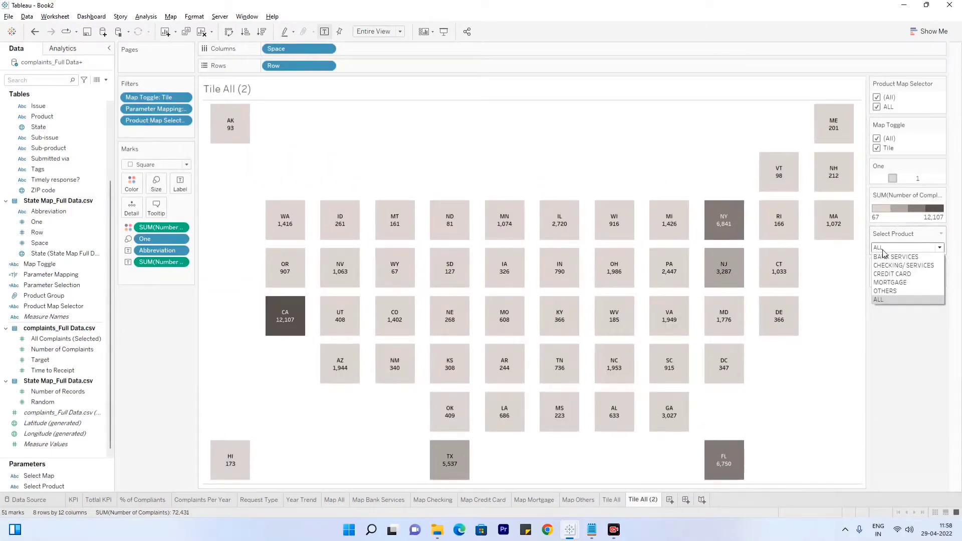
pyautogui.click(883, 249)
pyautogui.doubleClick(658, 502)
pyautogui.moveTo(658, 499)
pyautogui.mouseDown()
pyautogui.moveTo(630, 498)
pyautogui.moveTo(642, 501)
pyautogui.mouseUp()
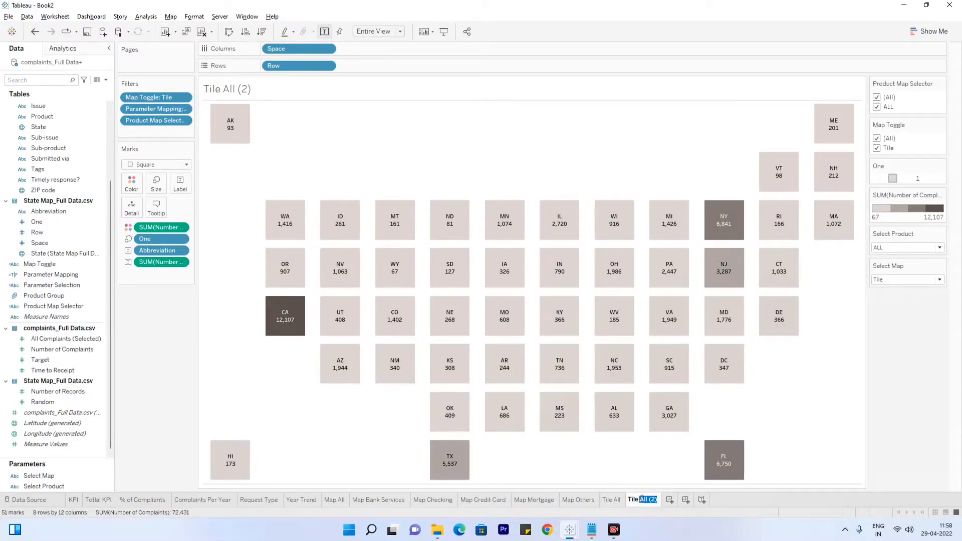
pyautogui.write('Bank Ser')
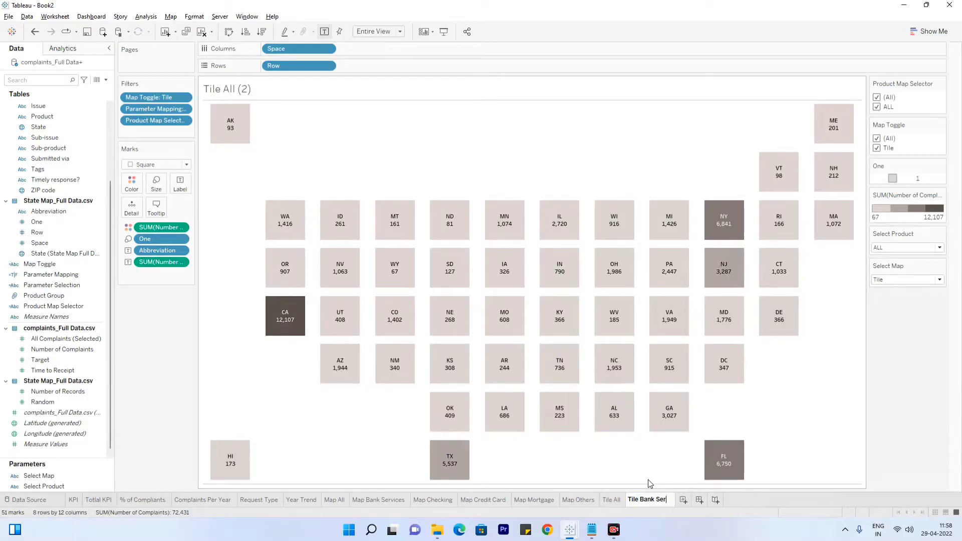
pyautogui.write('vices')
pyautogui.press('Return')
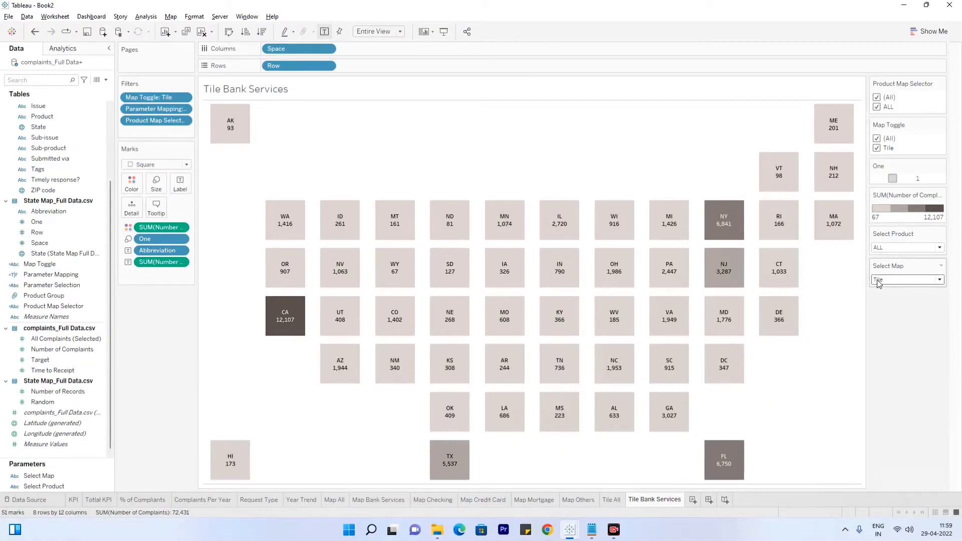
# Set the Select Product parameter to BANK SERVICES for the Tile Bank Services sheet
pyautogui.click(880, 248)
pyautogui.click(882, 256)
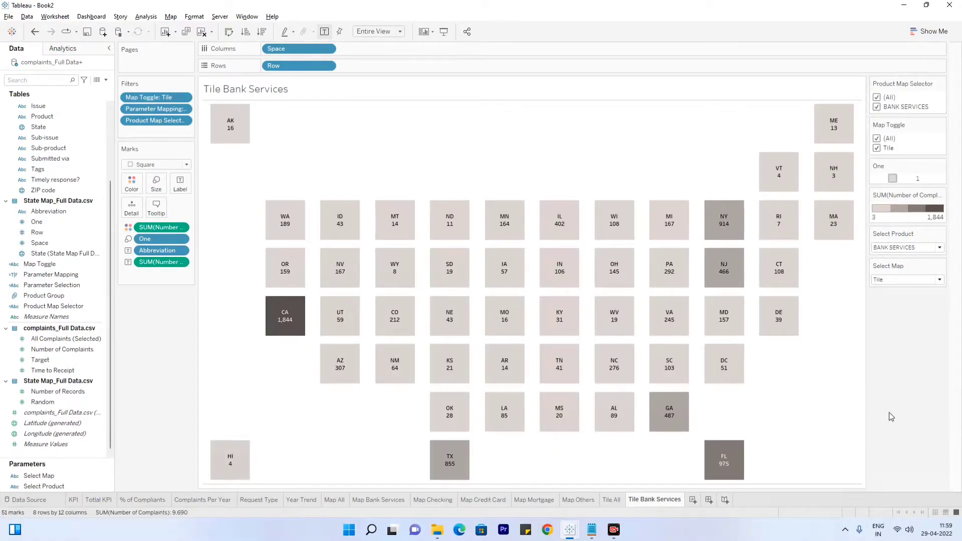
# Duplicate the Tile Bank Services sheet as Tile Checking and switch its product to CHECKING/ SERVICES
pyautogui.rightClick(672, 504)
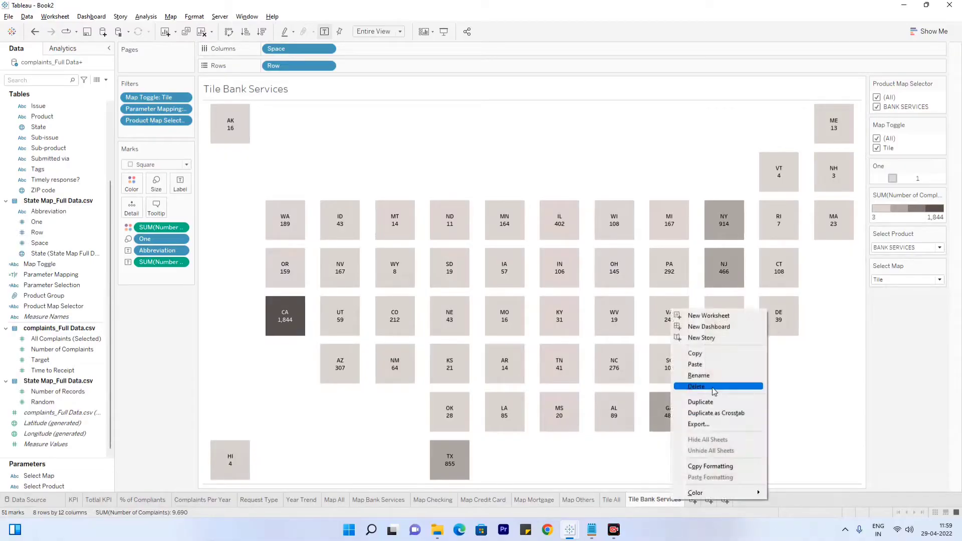
pyautogui.click(708, 407)
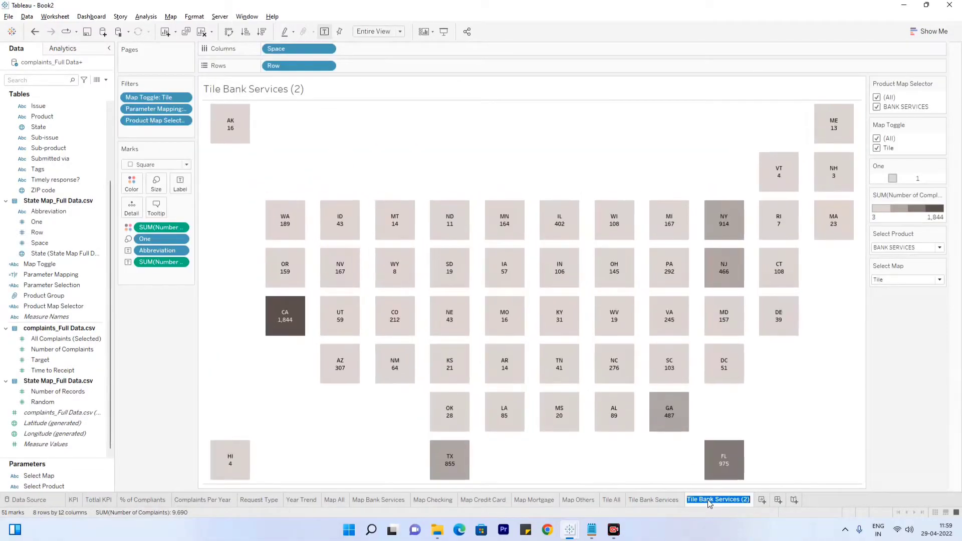
pyautogui.click(901, 248)
pyautogui.click(901, 253)
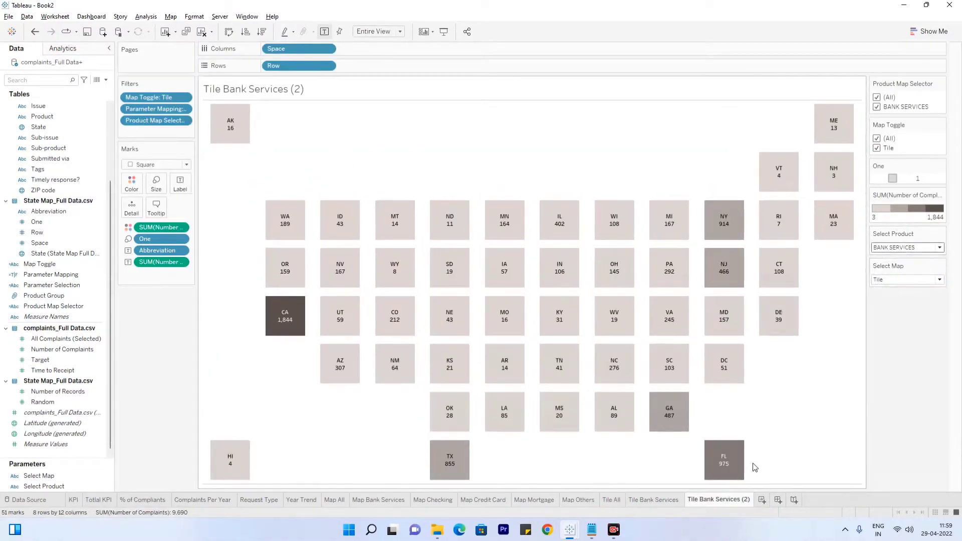
pyautogui.doubleClick(733, 500)
pyautogui.moveTo(748, 502); pyautogui.dragTo(703, 503)
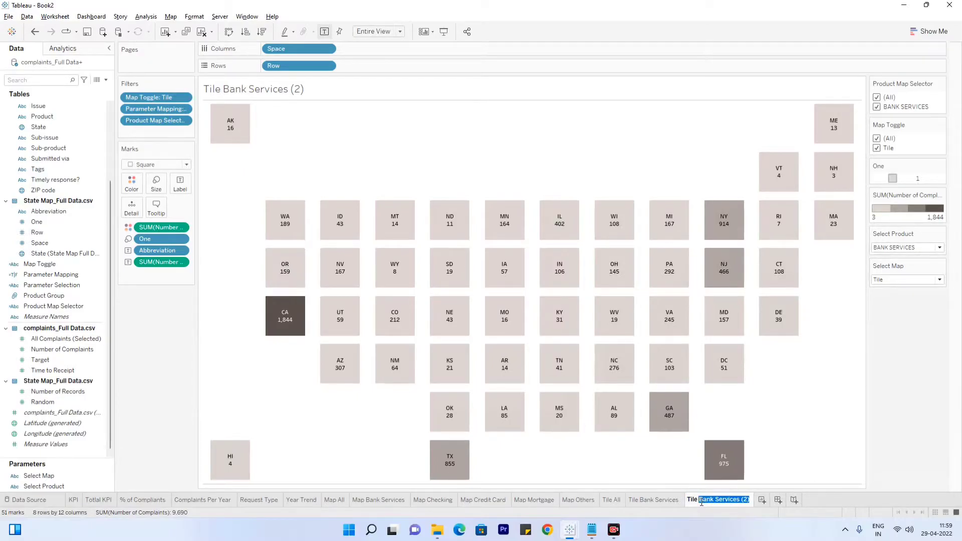
pyautogui.write('C')
pyautogui.press('Return')
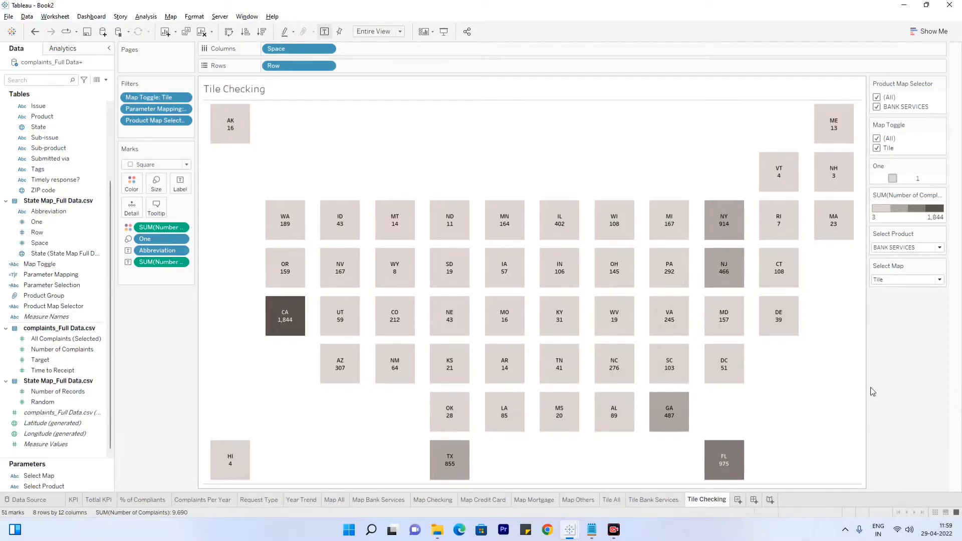
pyautogui.click(891, 248)
pyautogui.click(887, 265)
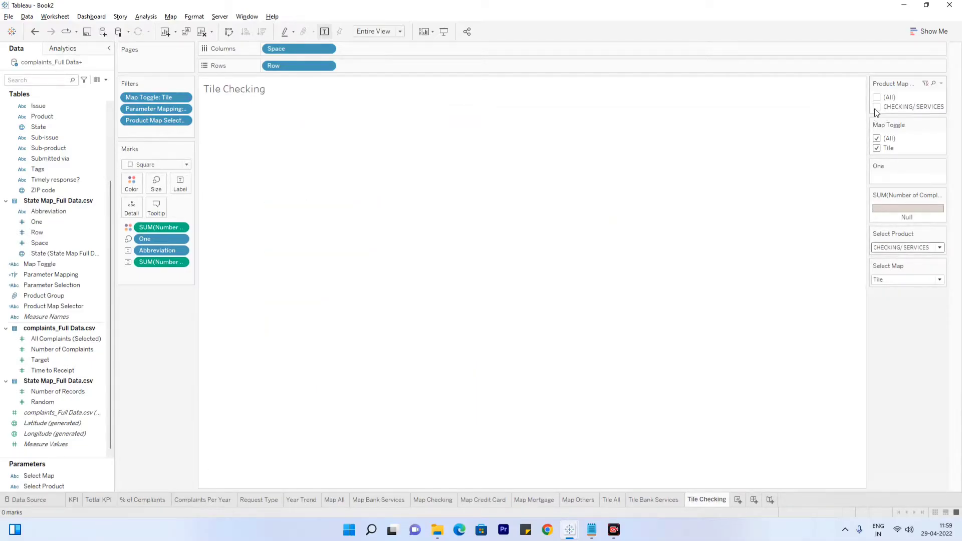
# Duplicate the Tile Checking sheet and set Select Product to CREDIT CARD on the copy
pyautogui.rightClick(711, 500)
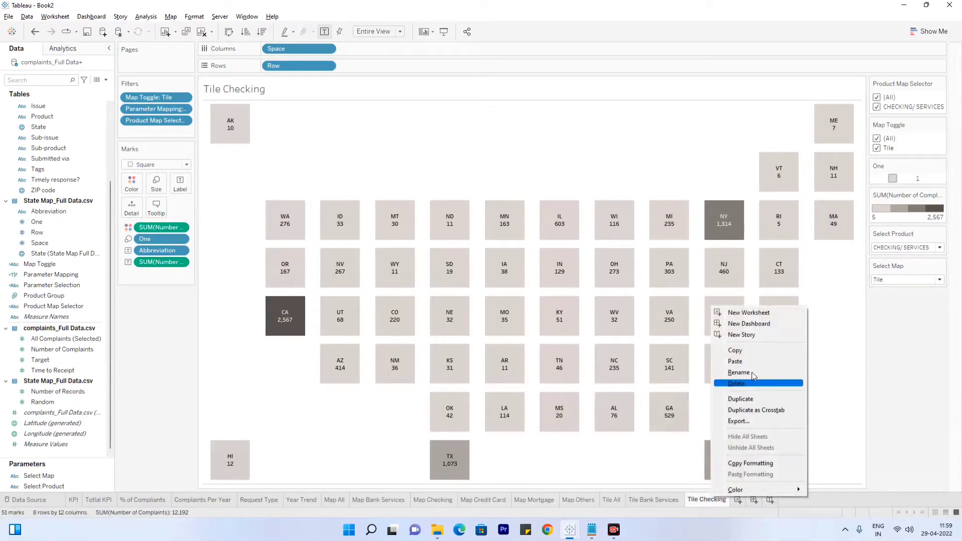
pyautogui.click(752, 399)
pyautogui.click(900, 248)
pyautogui.click(892, 274)
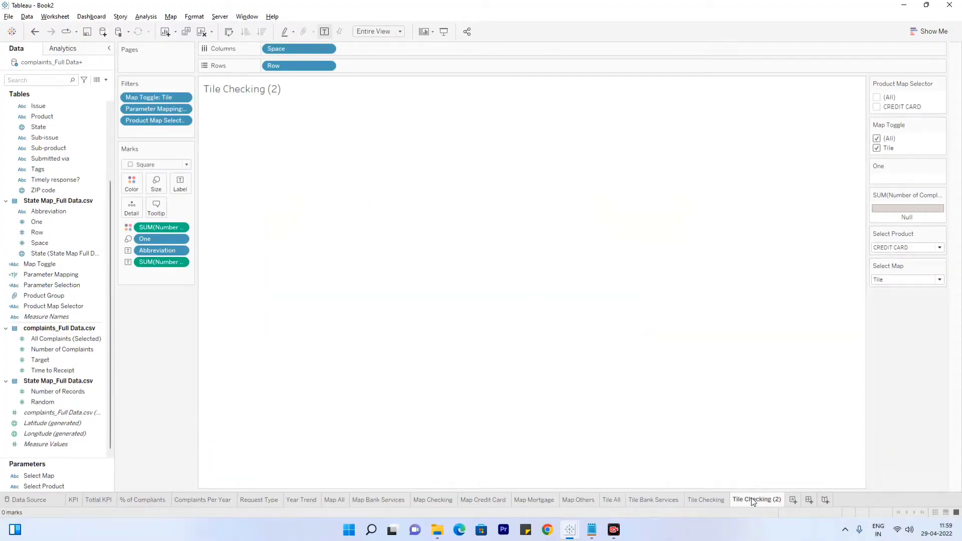
# Rename the copied sheet Tile Crdeit Card and include CREDIT CARD in its Product Map Selector filter
pyautogui.moveTo(749, 502); pyautogui.dragTo(779, 506)
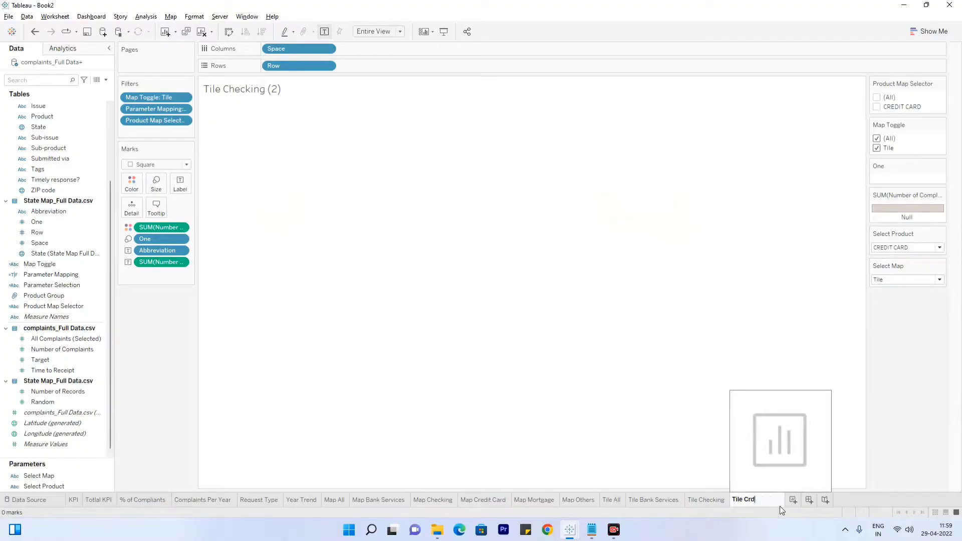
pyautogui.write('rdeit Card')
pyautogui.press('Return')
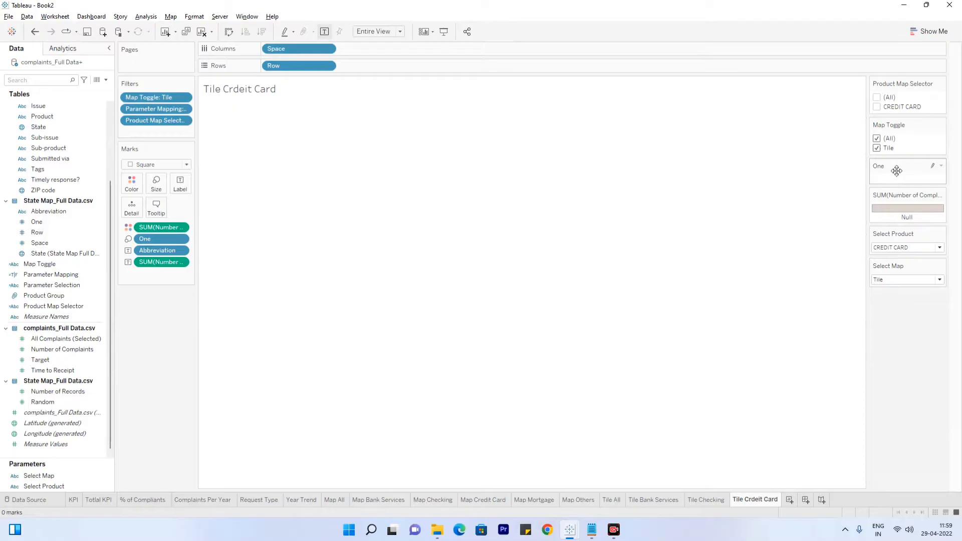
pyautogui.click(880, 107)
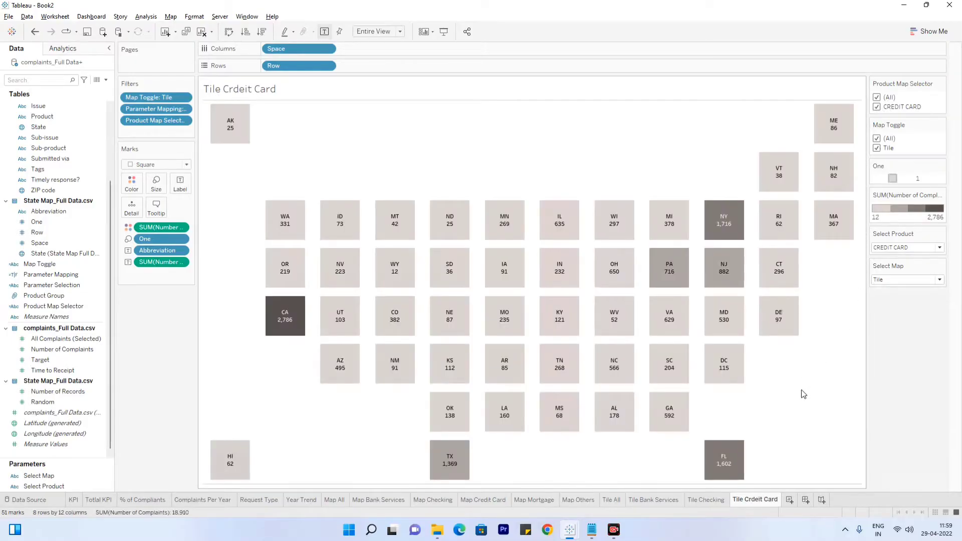
# Duplicate the Tile Crdeit Card sheet and set Select Product to MORTGAGE on the copy
pyautogui.rightClick(770, 499)
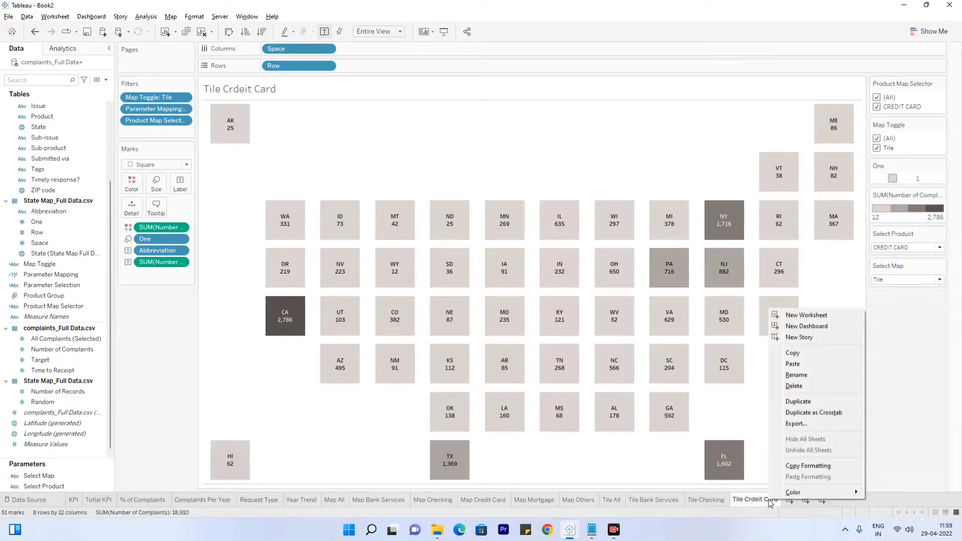
pyautogui.click(812, 402)
pyautogui.click(939, 248)
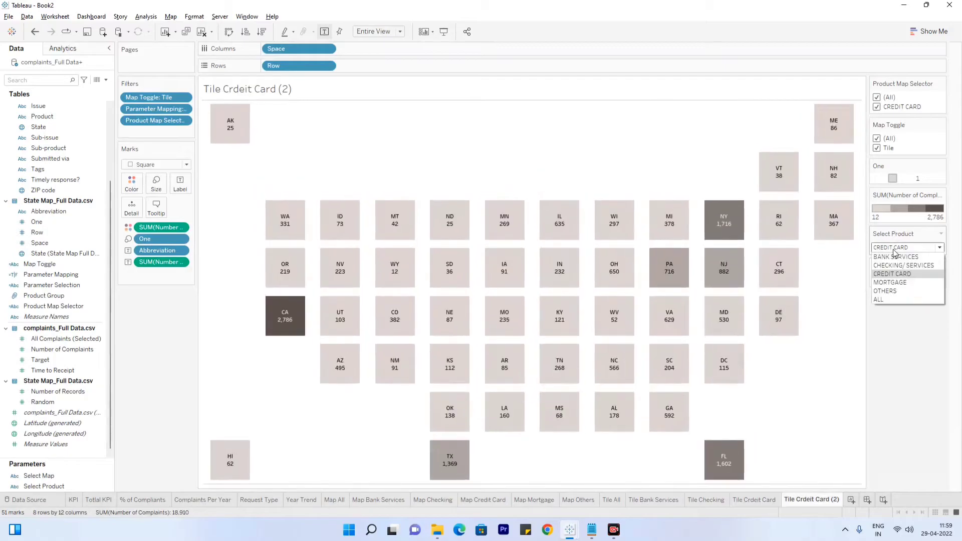
pyautogui.click(893, 282)
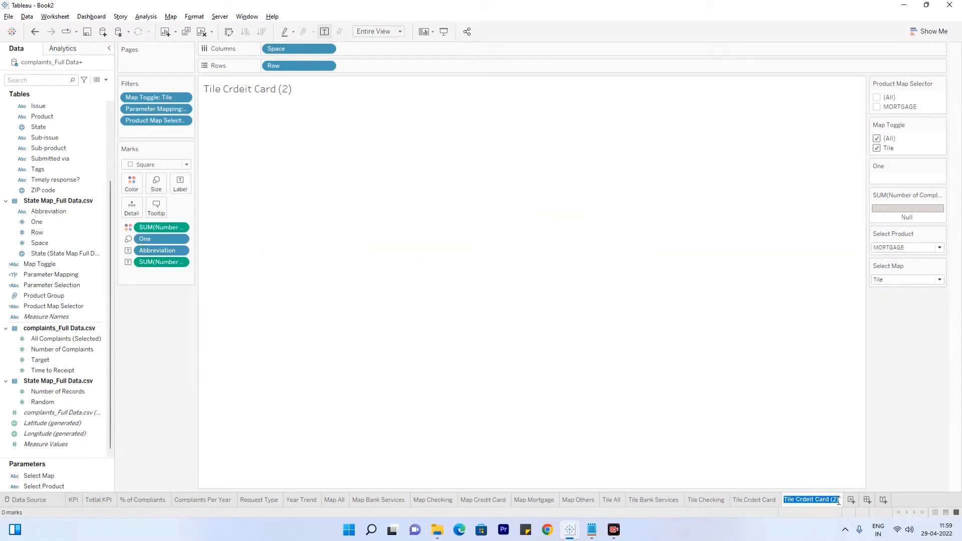
# Rename the copied sheet Tile Martgage and include MORTGAGE in its Product Map Selector filter
pyautogui.moveTo(839, 500); pyautogui.dragTo(798, 500)
pyautogui.write('Martgage')
pyautogui.click(852, 501)
pyautogui.doubleClick(824, 500)
pyautogui.click(827, 501)
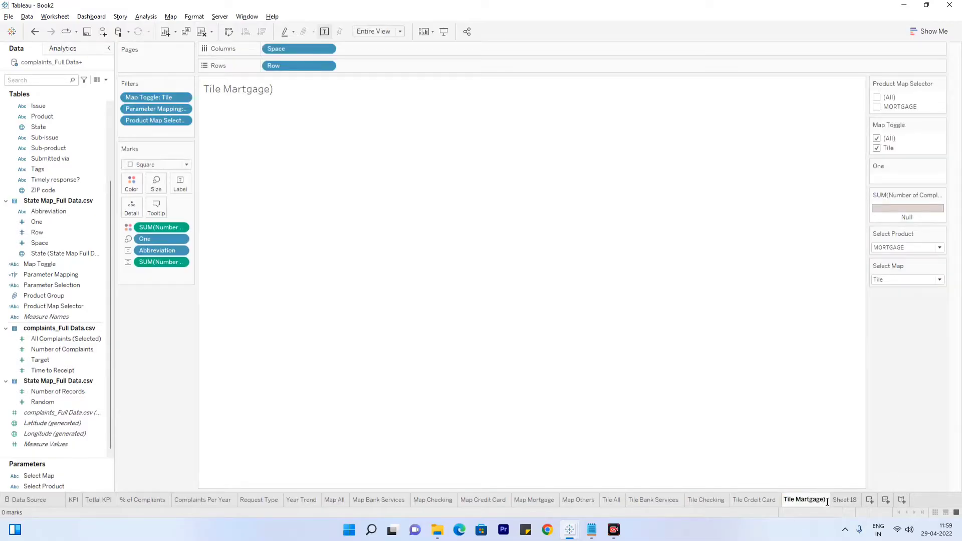
pyautogui.press('Return')
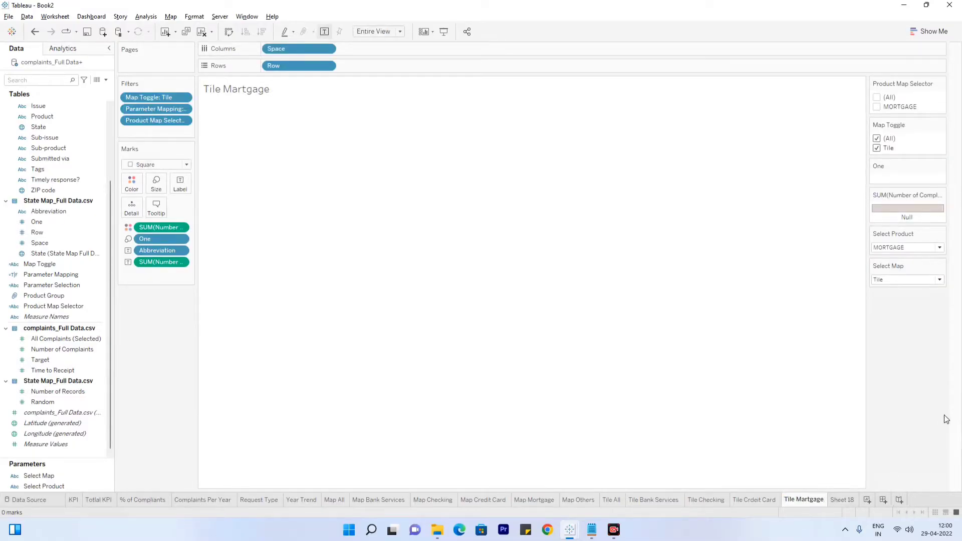
pyautogui.click(876, 106)
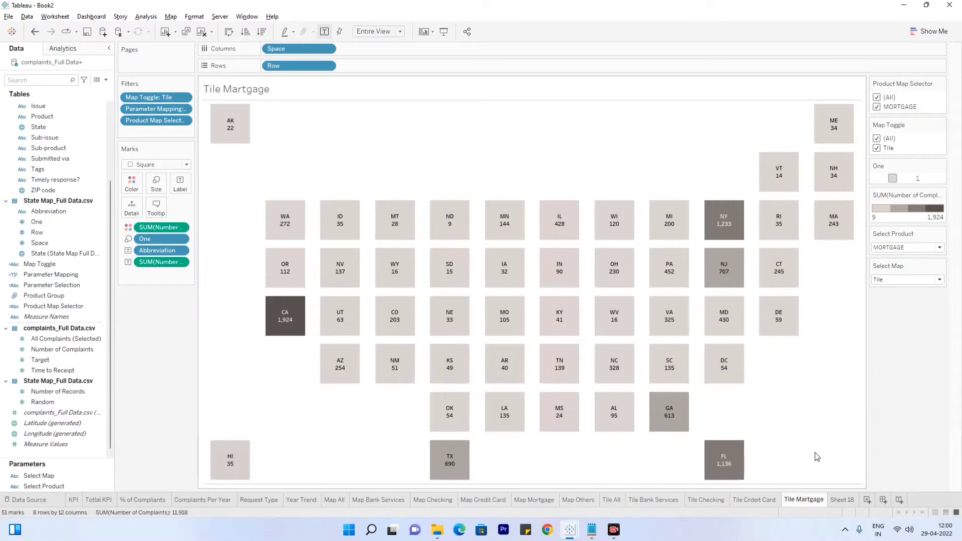
# Check the Tile Crdeit Card and Tile Martgage sheets and delete the stray empty worksheet Sheet 18
pyautogui.click(741, 499)
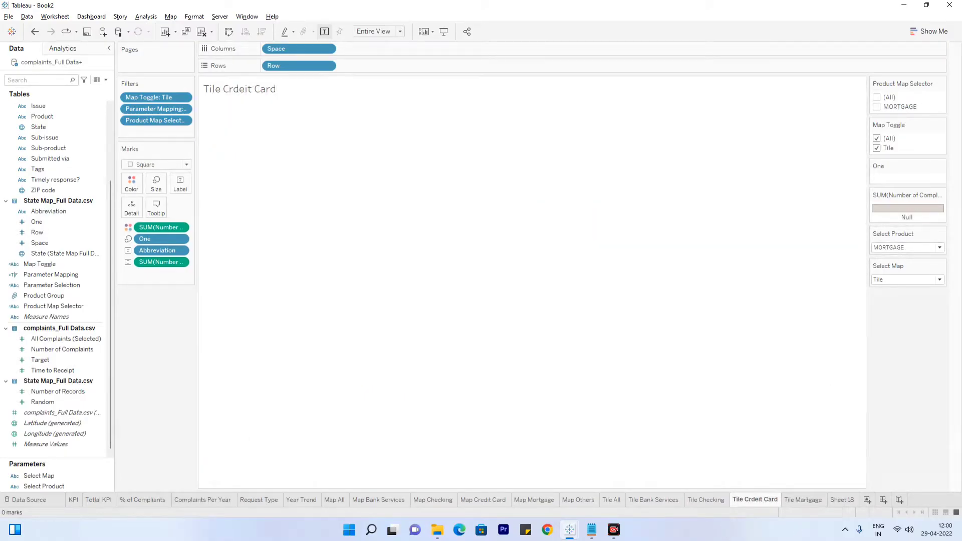
pyautogui.click(802, 500)
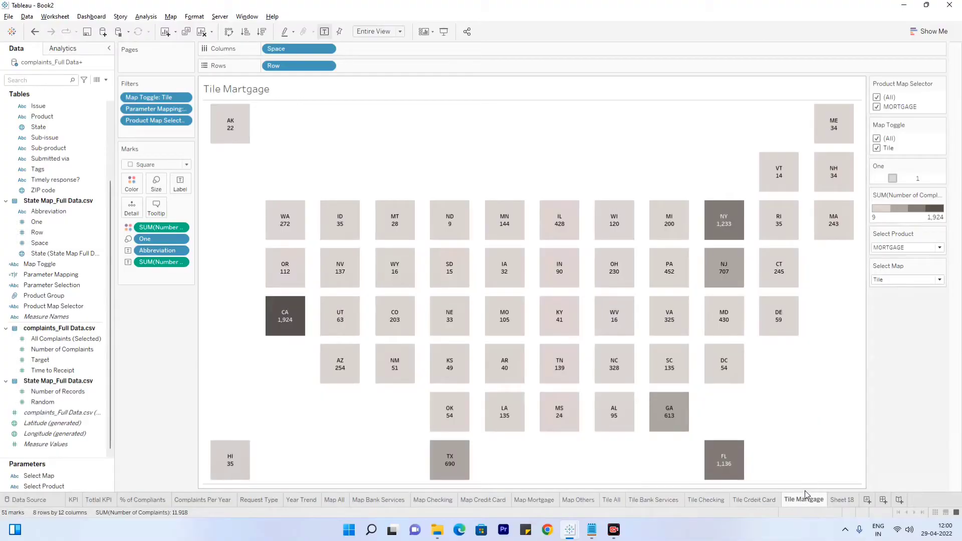
pyautogui.rightClick(833, 503)
pyautogui.click(860, 387)
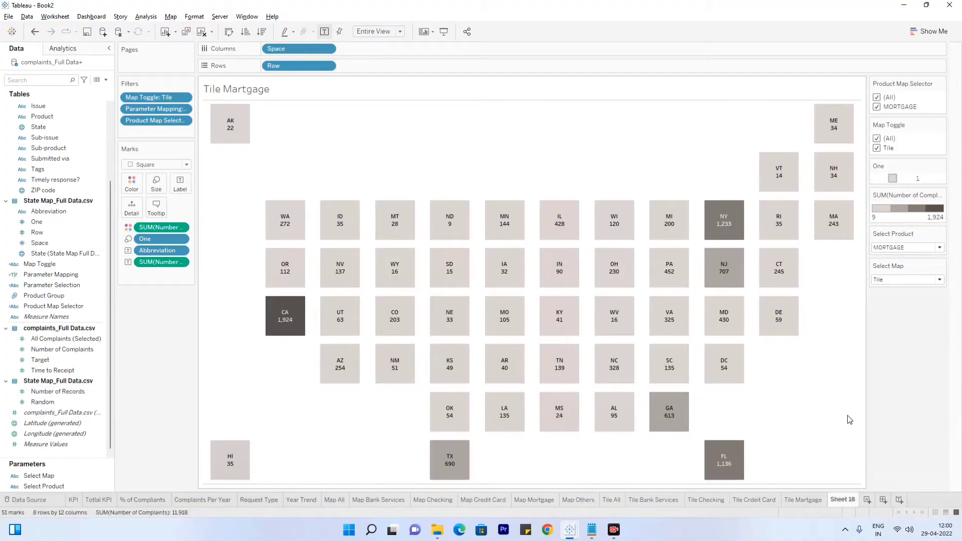
# Duplicate the Tile Martgage sheet and rename the copy Tile Others
pyautogui.rightClick(812, 500)
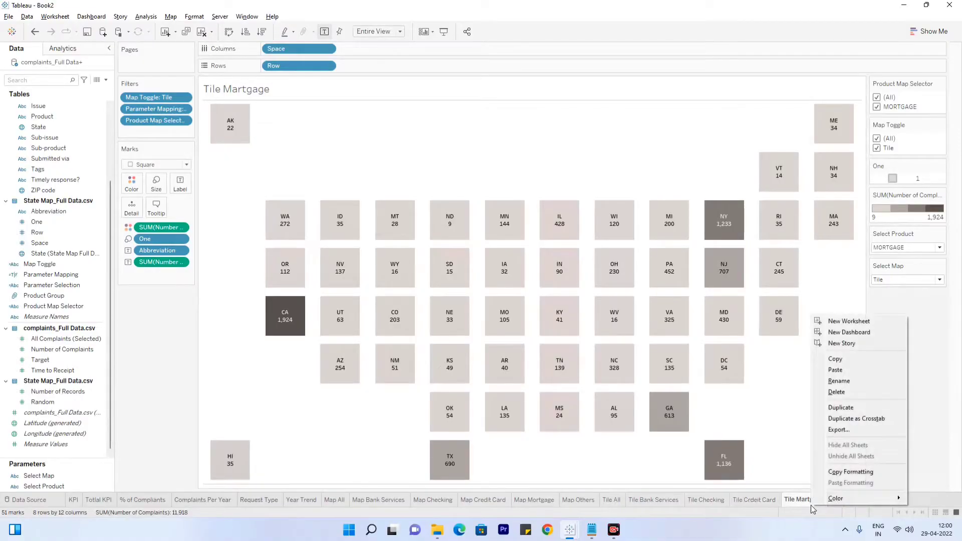
pyautogui.click(841, 408)
pyautogui.click(907, 248)
pyautogui.click(895, 370)
pyautogui.doubleClick(846, 501)
pyautogui.moveTo(846, 501); pyautogui.dragTo(879, 503)
pyautogui.write('Others')
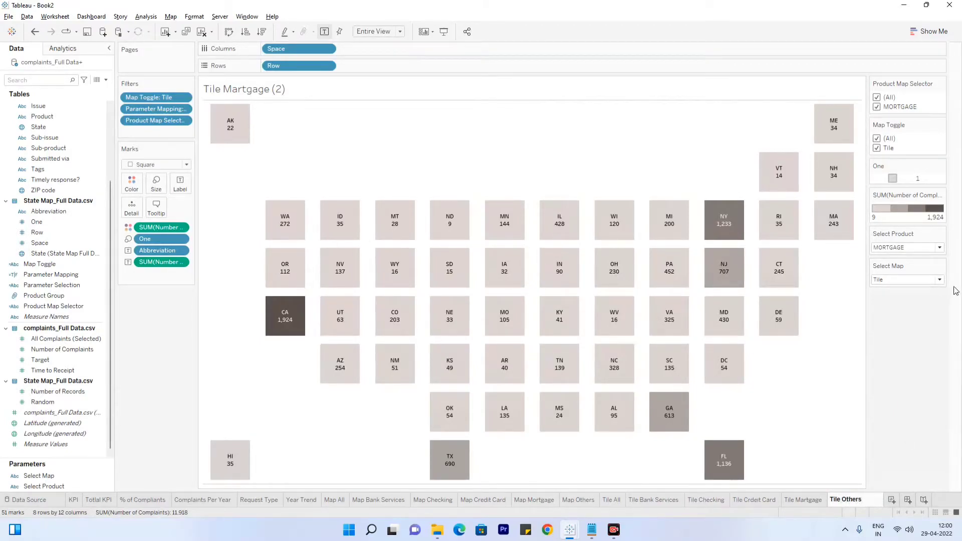
# Set Select Product to OTHERS on the Tile Others sheet and include OTHERS in its Product Map Selector filter
pyautogui.click(907, 248)
pyautogui.click(895, 292)
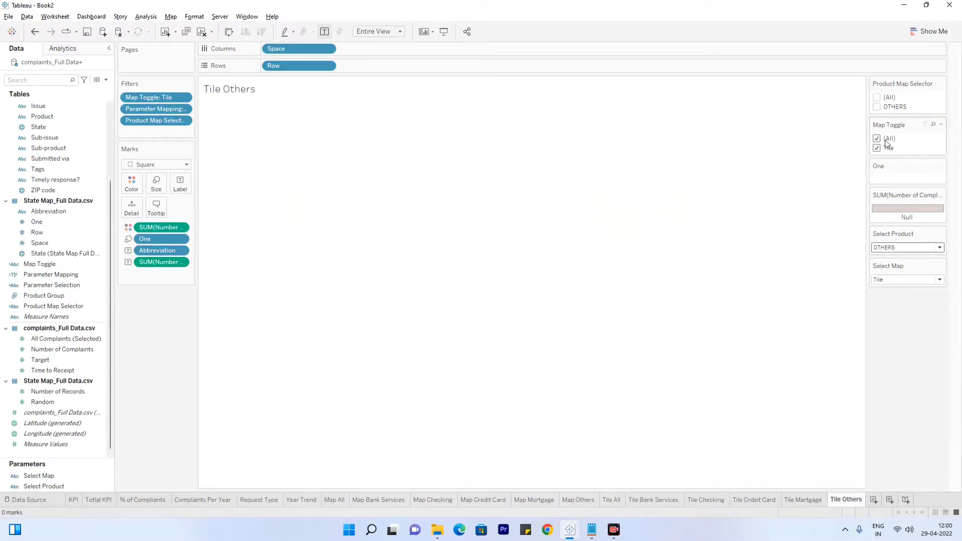
pyautogui.click(877, 106)
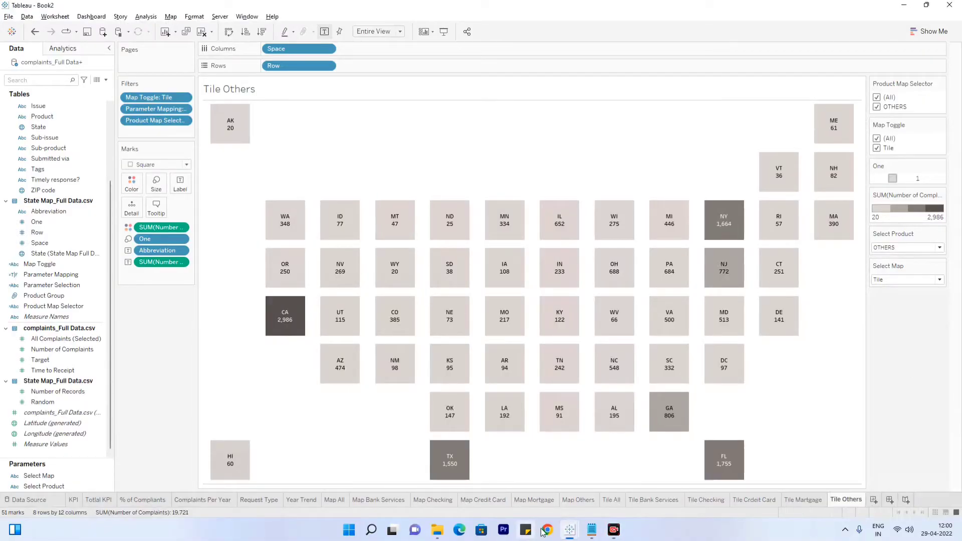
# Look at the finished dashboard in the Customer Complaints workbook and return to the Book2 workbook
pyautogui.moveTo(570, 530)
pyautogui.click(534, 489)
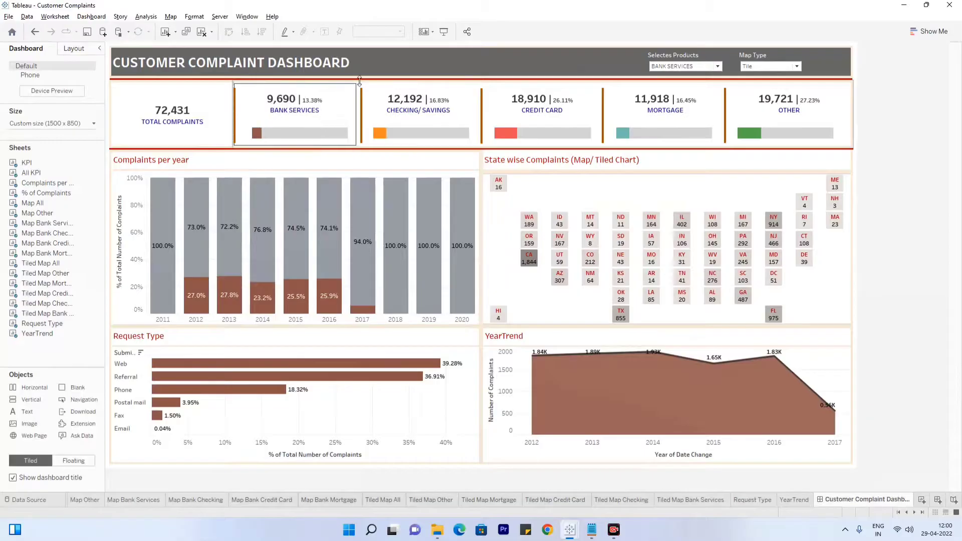
pyautogui.moveTo(570, 530)
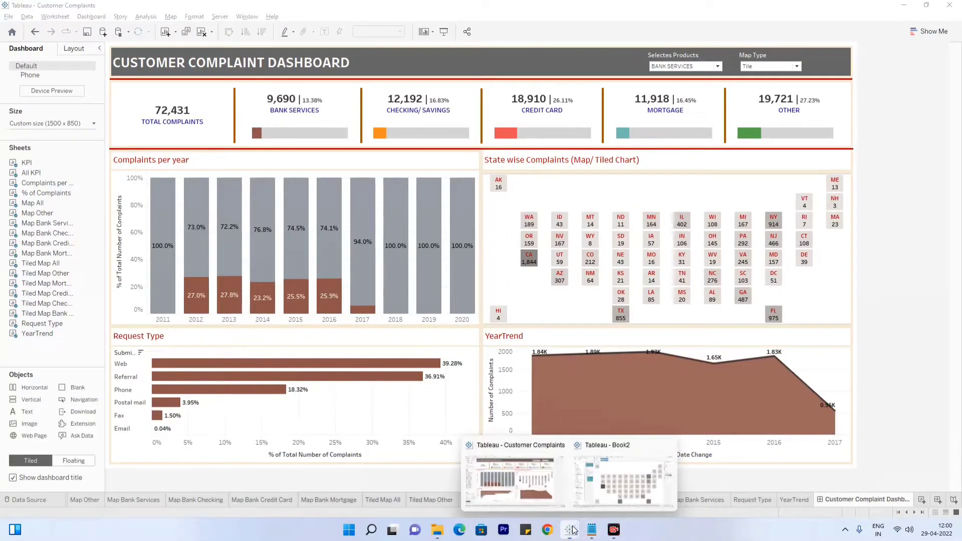
pyautogui.click(601, 503)
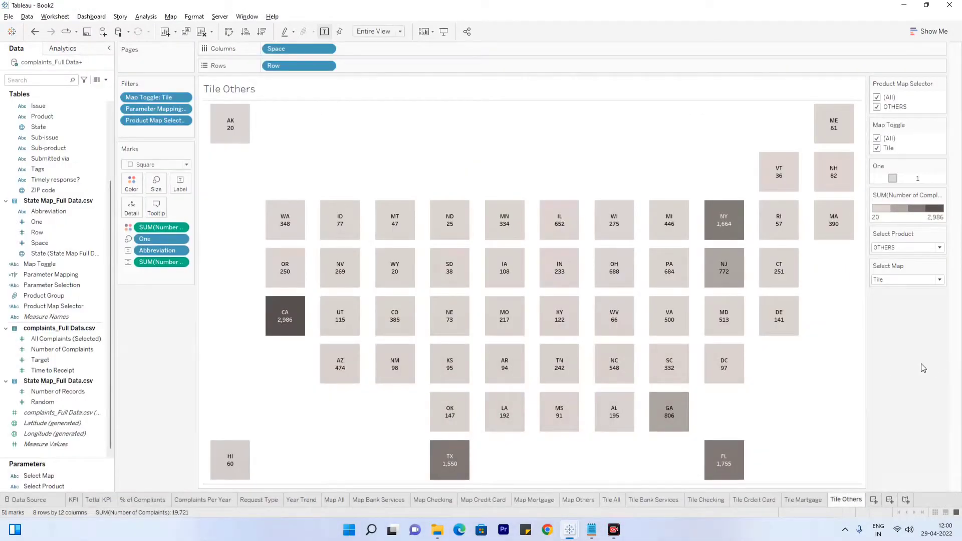
pyautogui.click(614, 529)
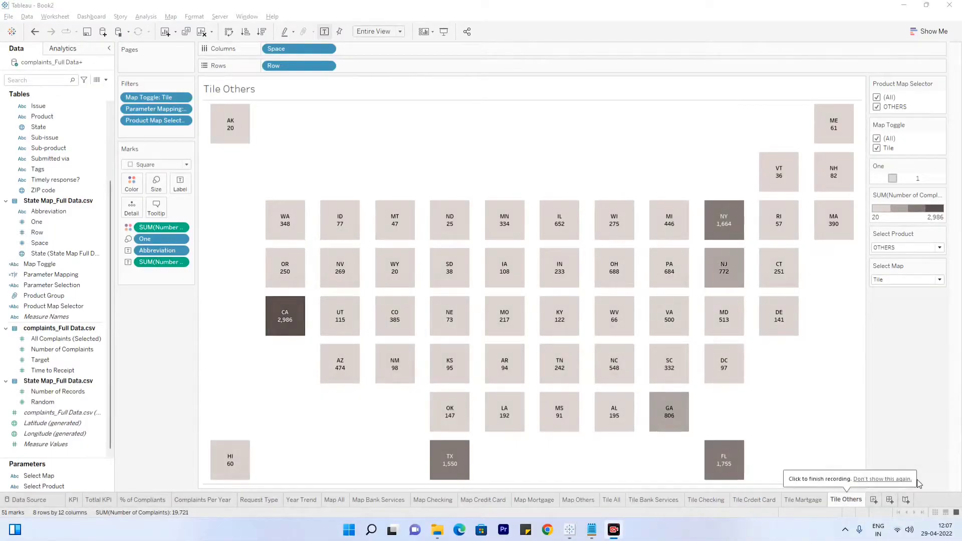
# Create a new dashboard and name it CUSTOMER COMPLAINT DASHBOARD
pyautogui.click(888, 501)
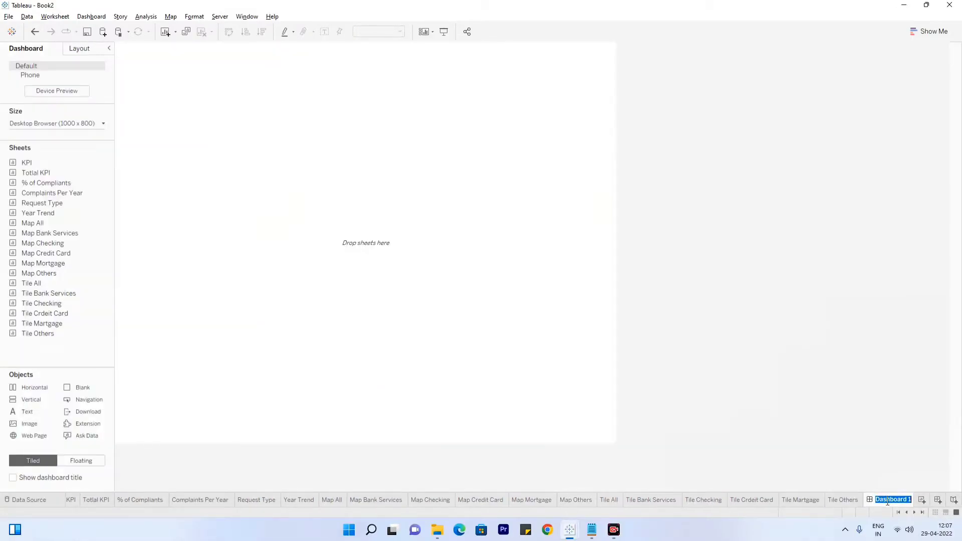
pyautogui.write('CUSTOMER COMP')
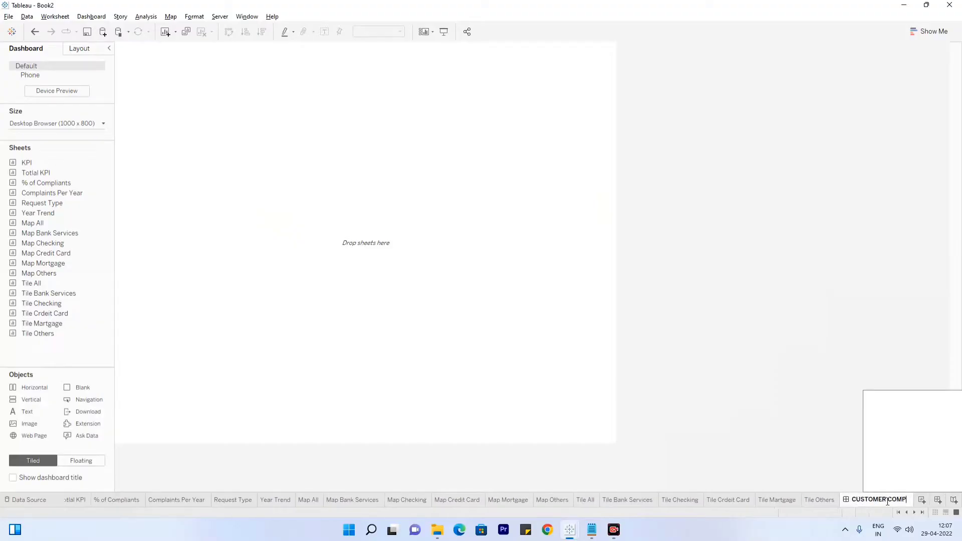
pyautogui.write('LAINT DASH')
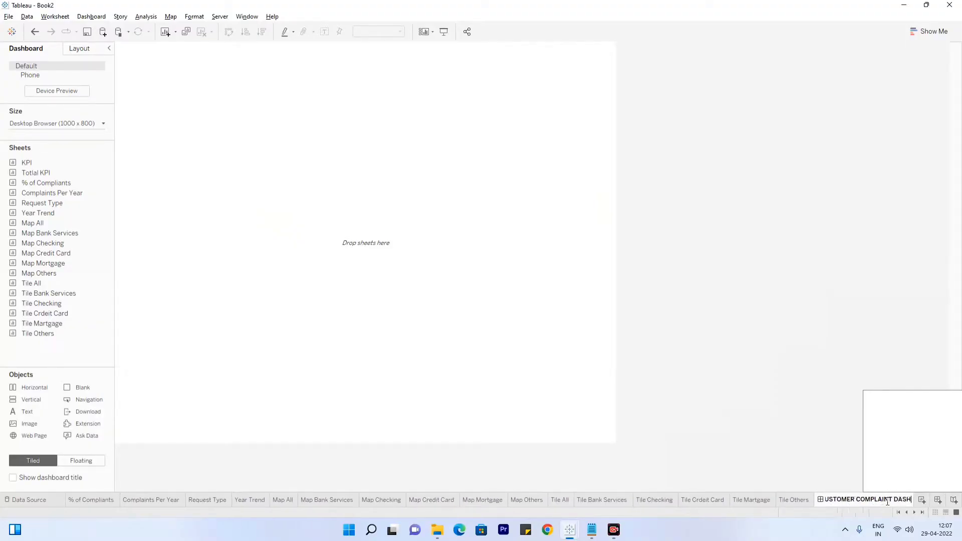
pyautogui.write('BOARD')
pyautogui.press('Return')
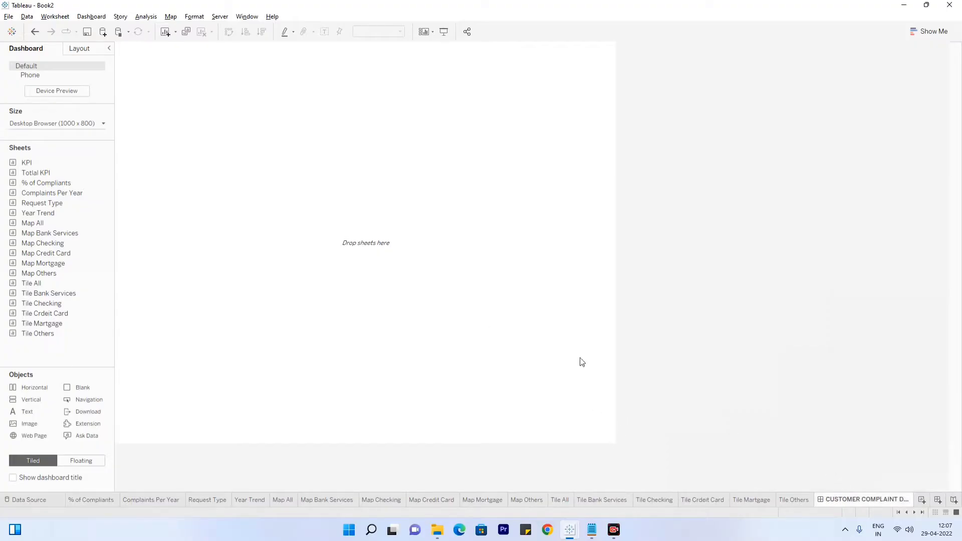
# Set the dashboard to a fixed custom size of 1500 px wide by 850 px high
pyautogui.click(73, 128)
pyautogui.click(53, 138)
pyautogui.click(43, 139)
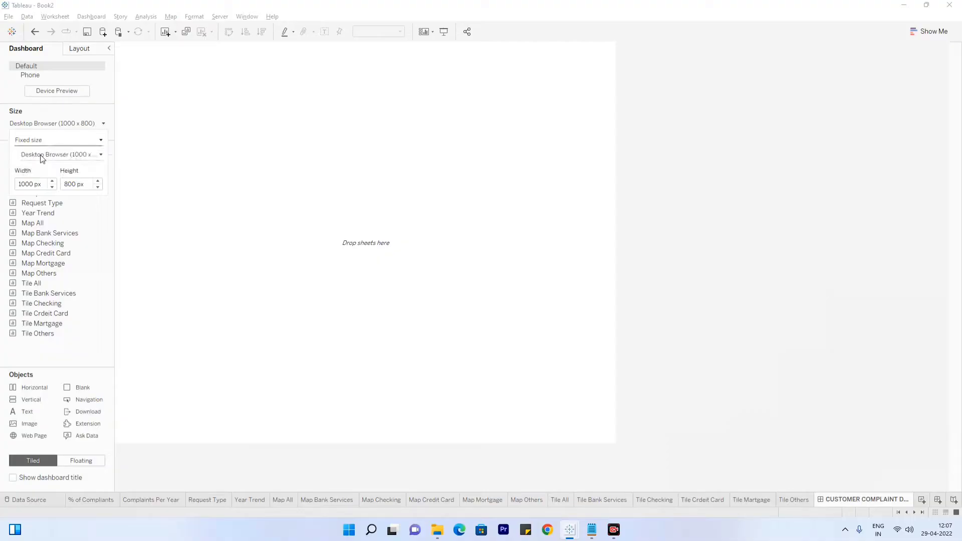
pyautogui.doubleClick(31, 184)
pyautogui.write('15')
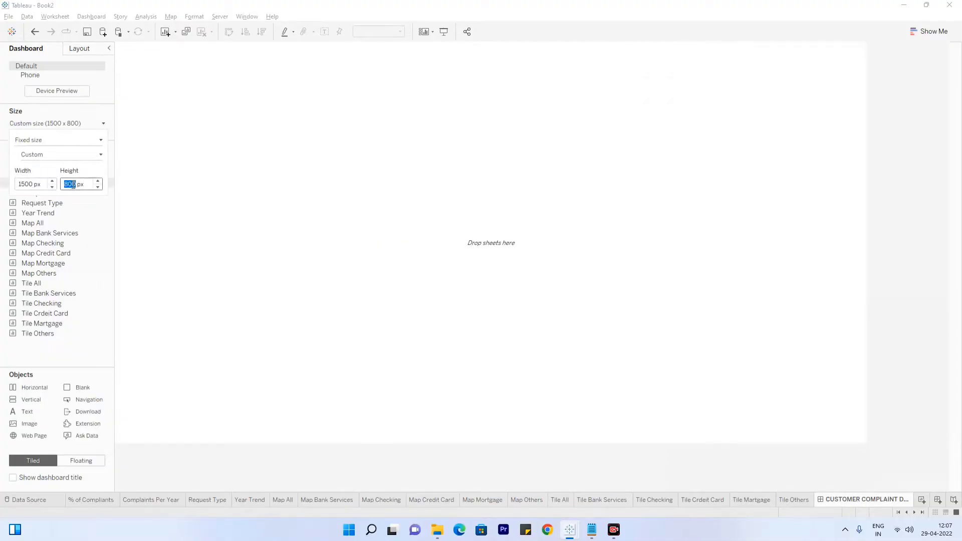
pyautogui.click(191, 211)
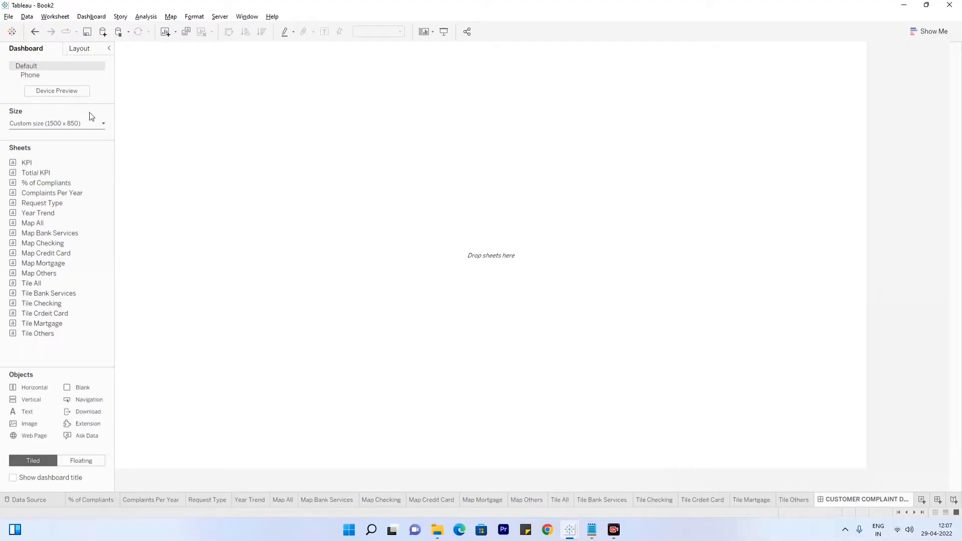
# Turn on the title of the CUSTOMER COMPLAINT DASHBOARD
pyautogui.click(81, 123)
pyautogui.click(592, 140)
pyautogui.click(22, 479)
# Shade the dashboard title dark grey and make its bar slightly taller
pyautogui.rightClick(210, 56)
pyautogui.click(238, 90)
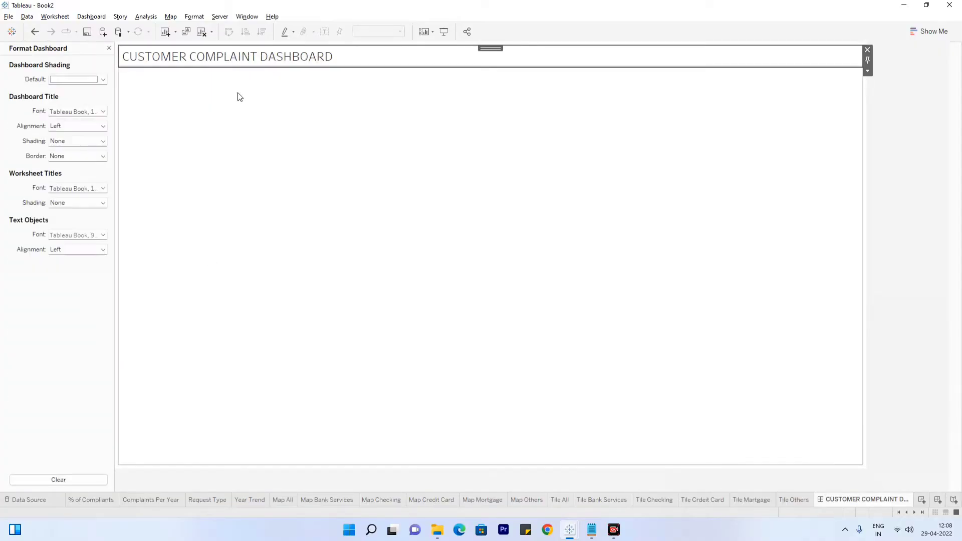
pyautogui.click(57, 142)
pyautogui.click(56, 181)
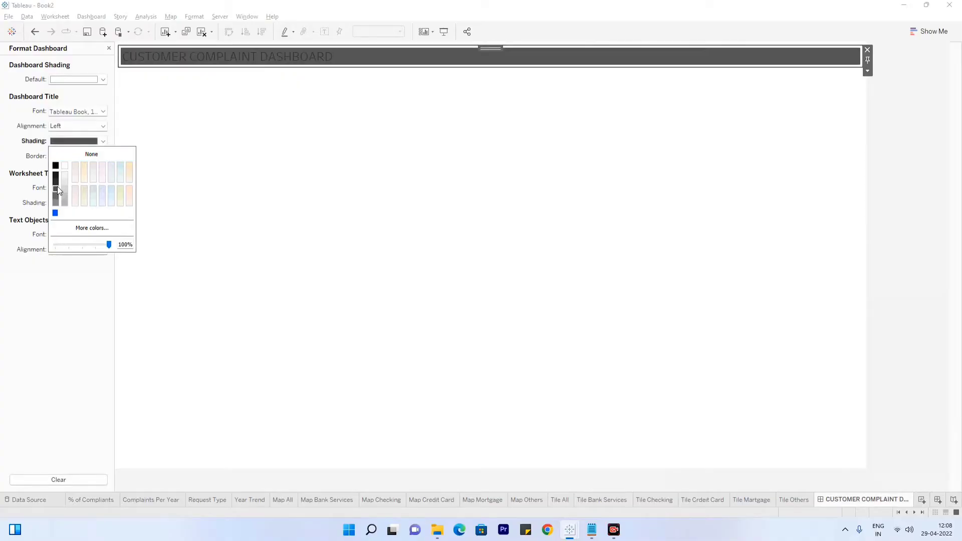
pyautogui.click(518, 209)
pyautogui.moveTo(208, 66); pyautogui.dragTo(203, 71)
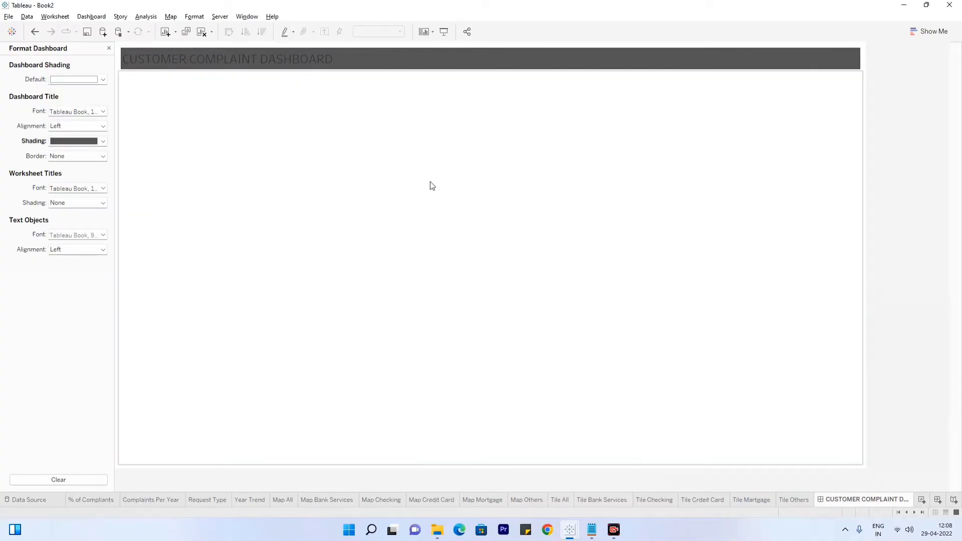
# Format the dashboard title text as white Tableau Bold, size 22, and close the dashboard formatting options
pyautogui.doubleClick(281, 62)
pyautogui.doubleClick(406, 221)
pyautogui.click(406, 224)
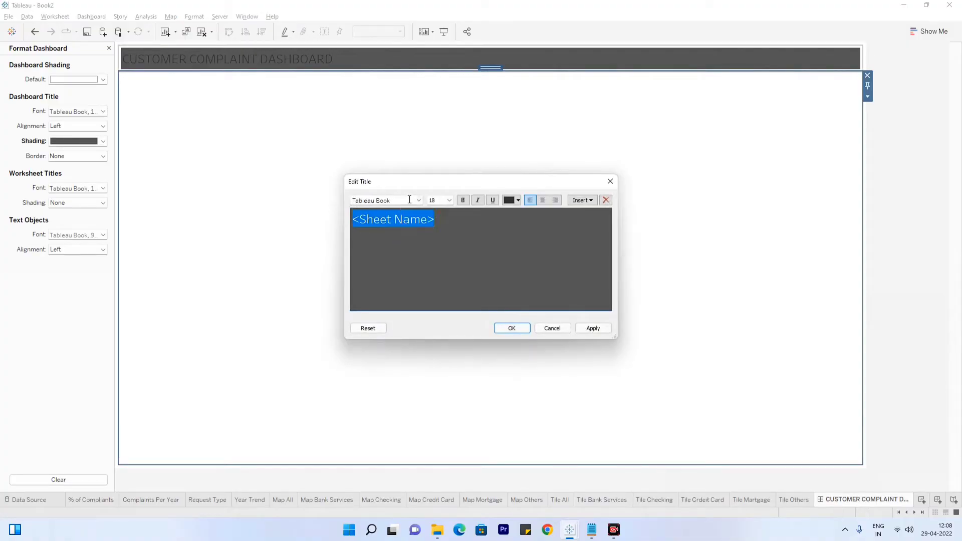
pyautogui.click(450, 201)
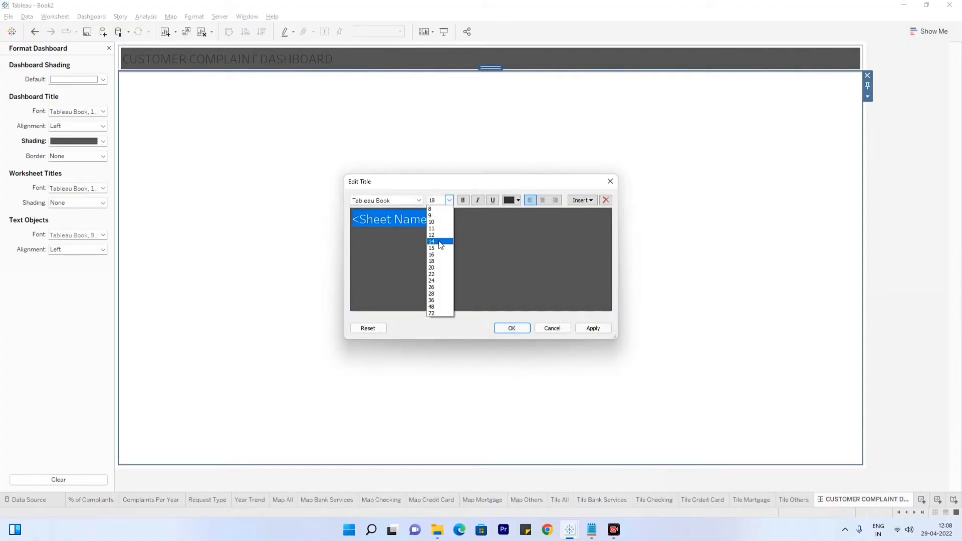
pyautogui.click(437, 275)
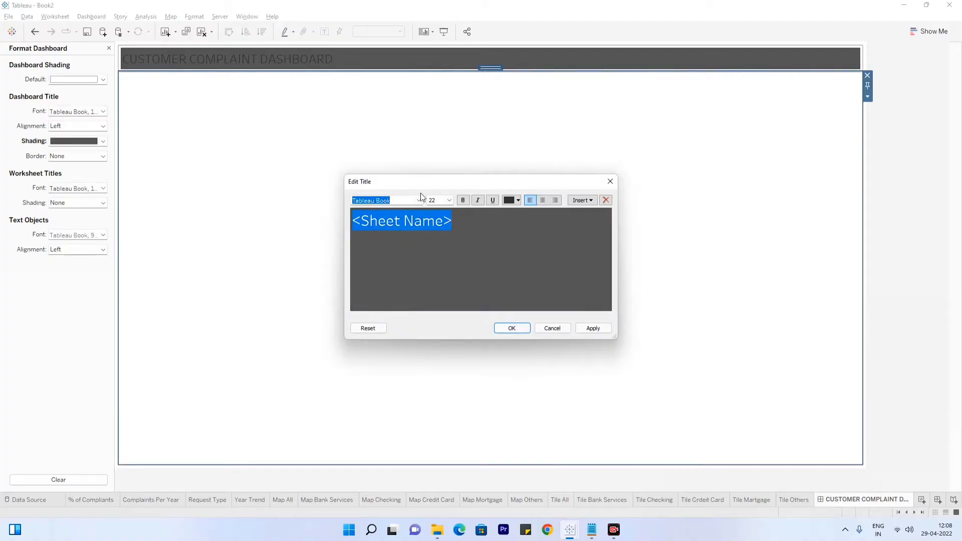
pyautogui.click(419, 200)
pyautogui.click(416, 276)
pyautogui.click(511, 201)
pyautogui.click(509, 209)
pyautogui.click(593, 328)
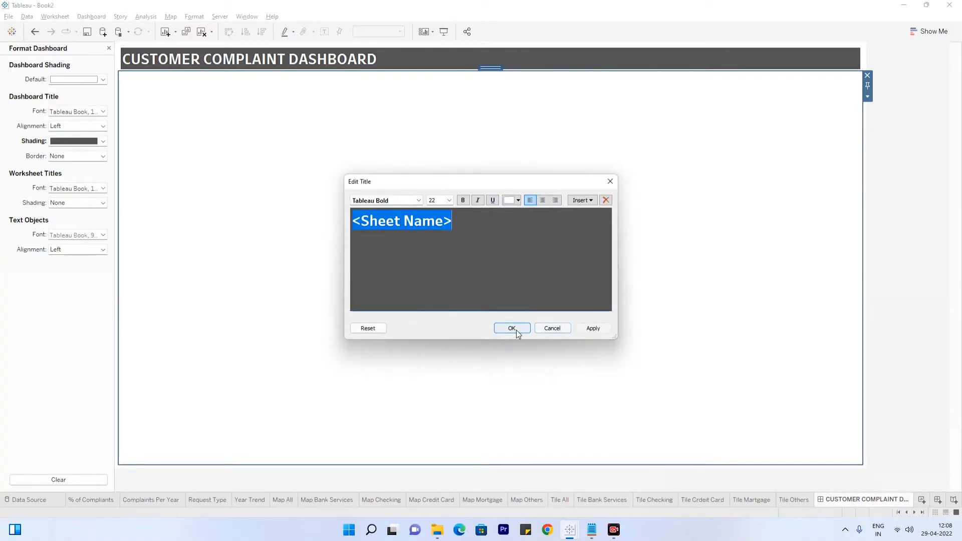
pyautogui.click(511, 328)
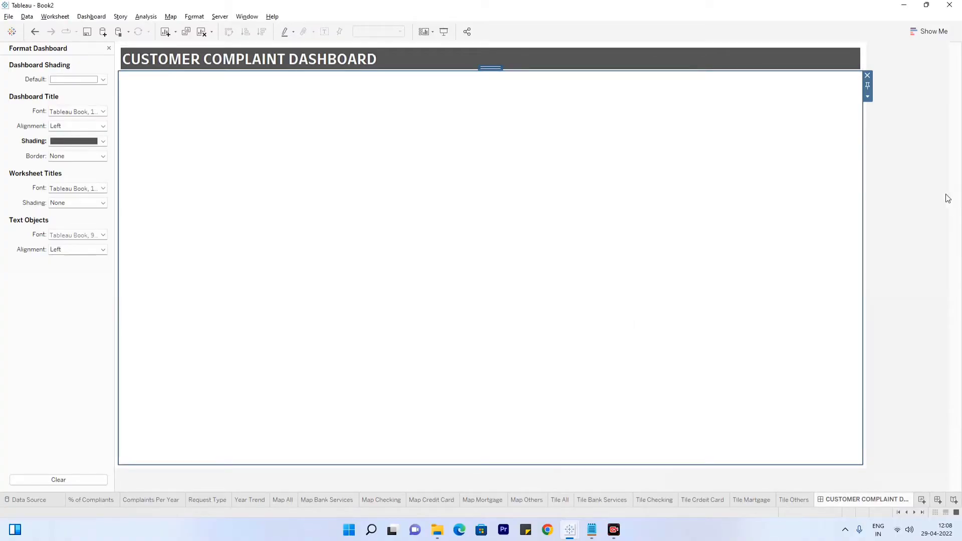
pyautogui.click(108, 48)
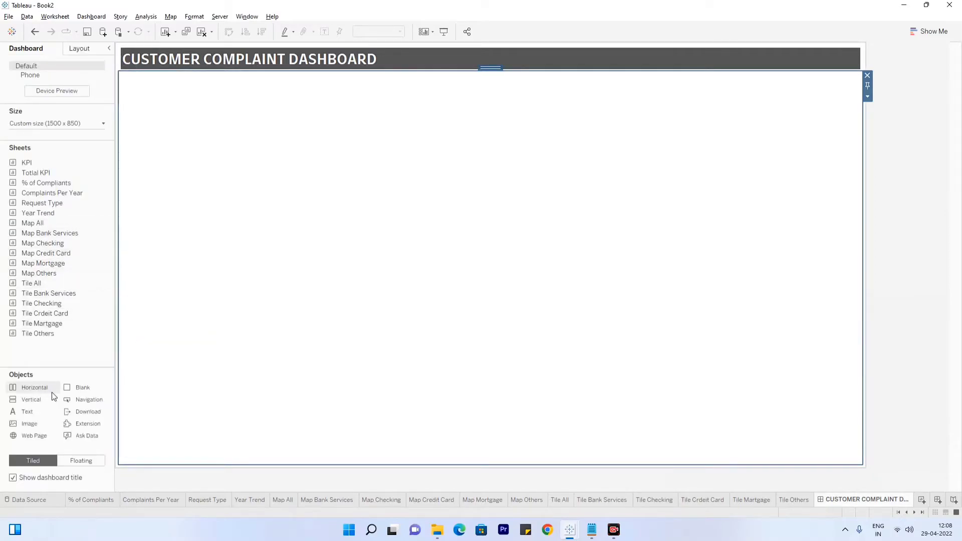
# Add a horizontal container below the title and a blank object across the lower half of the dashboard
pyautogui.moveTo(32, 392); pyautogui.dragTo(238, 234)
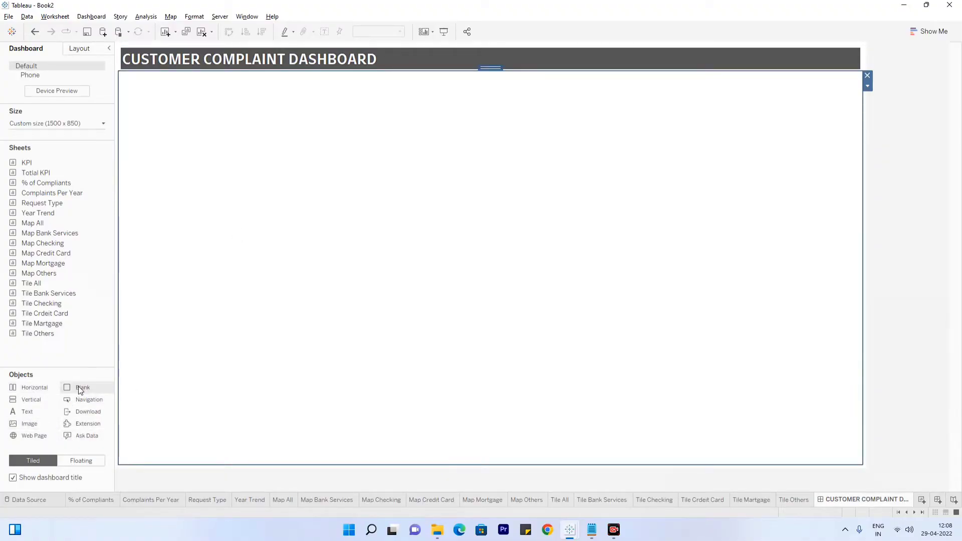
pyautogui.moveTo(80, 390); pyautogui.dragTo(350, 455)
pyautogui.click(247, 197)
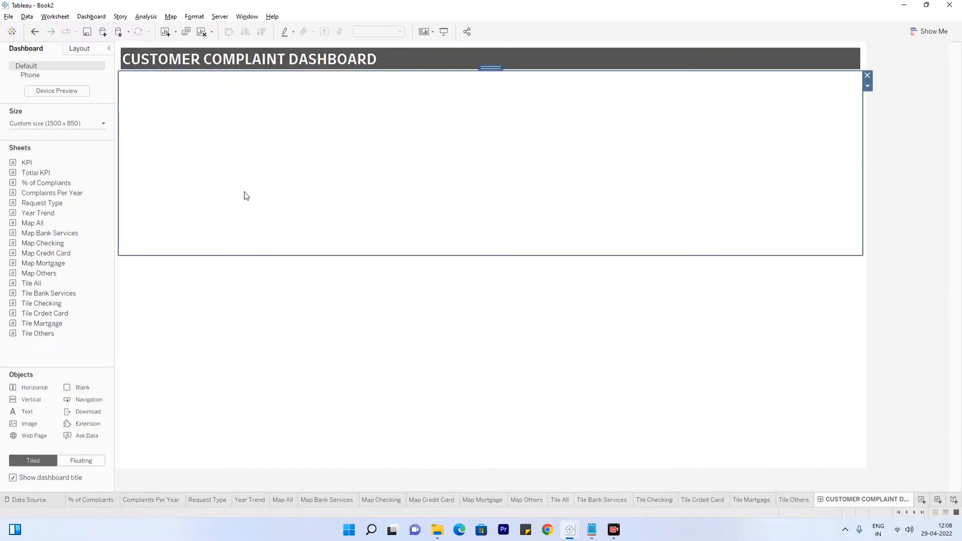
# Give the dashboard's overall Tiled container a pale orange background
pyautogui.click(80, 48)
pyautogui.click(36, 351)
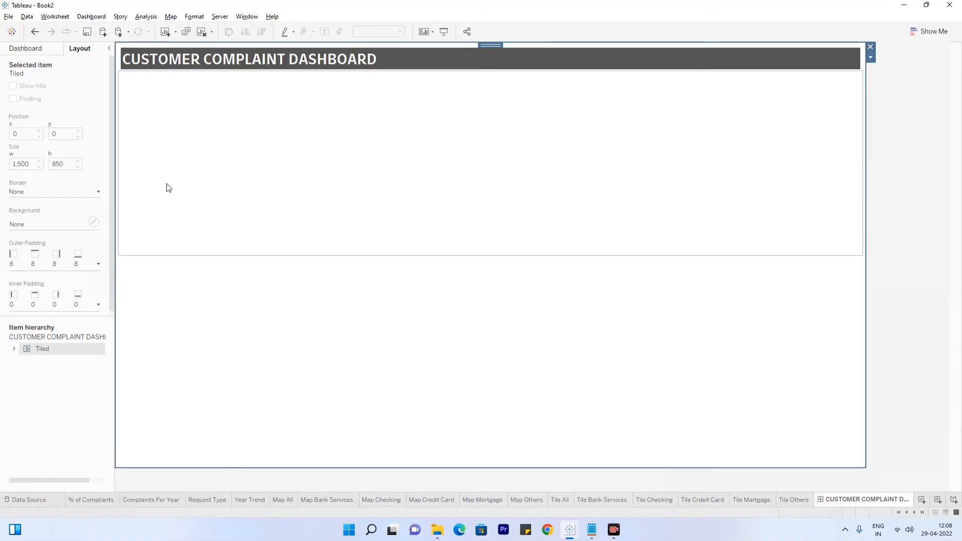
pyautogui.click(22, 221)
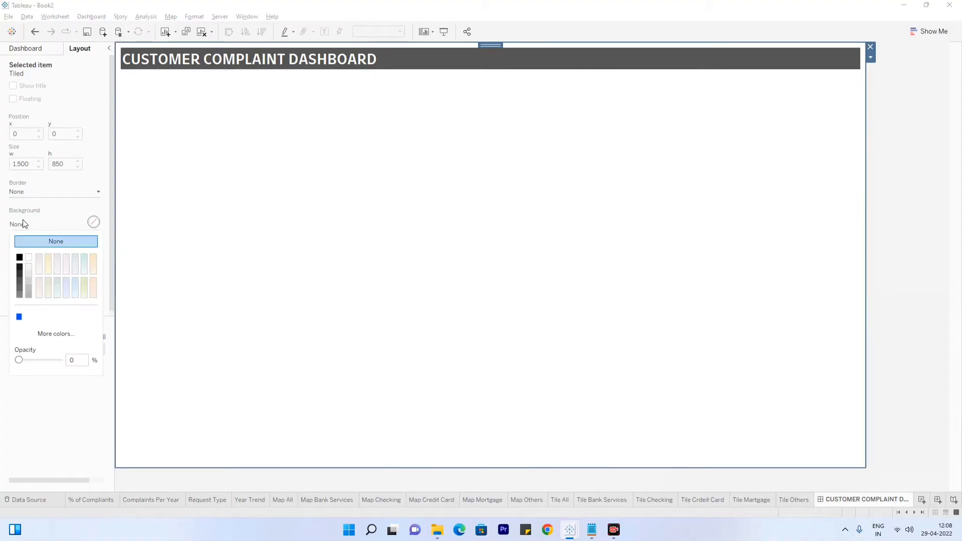
pyautogui.click(95, 264)
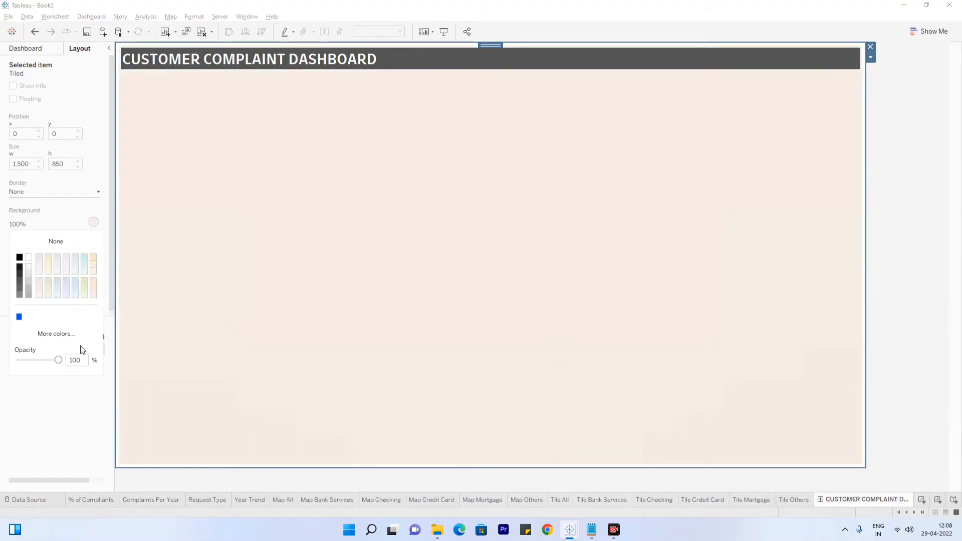
pyautogui.click(69, 401)
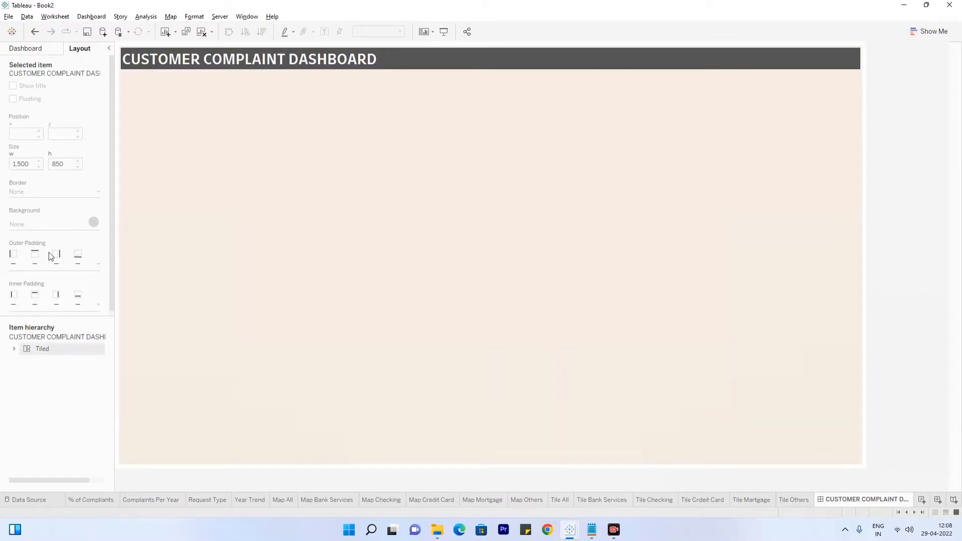
# Add the KPI sheet to the horizontal container below the dashboard title and hide the sheet's title
pyautogui.click(41, 49)
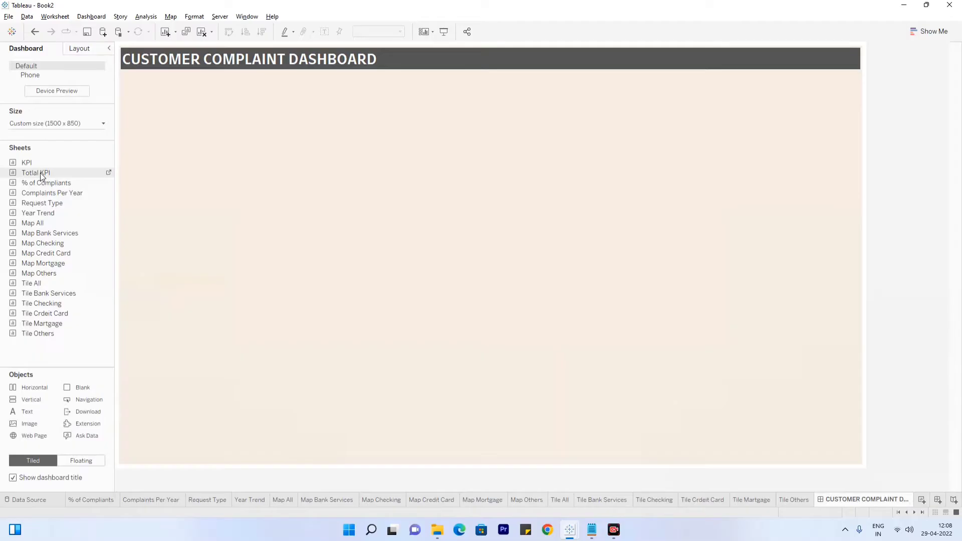
pyautogui.moveTo(25, 165); pyautogui.dragTo(374, 155)
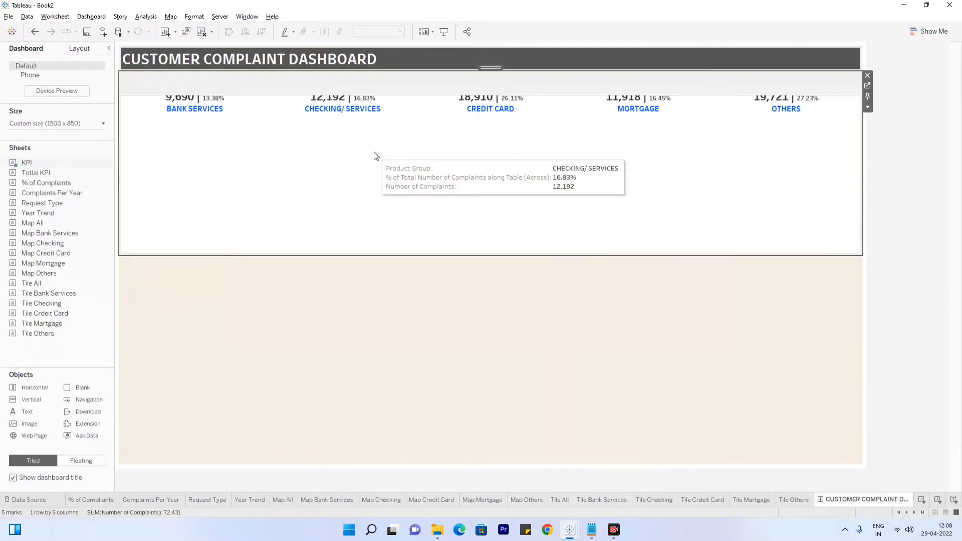
pyautogui.rightClick(132, 83)
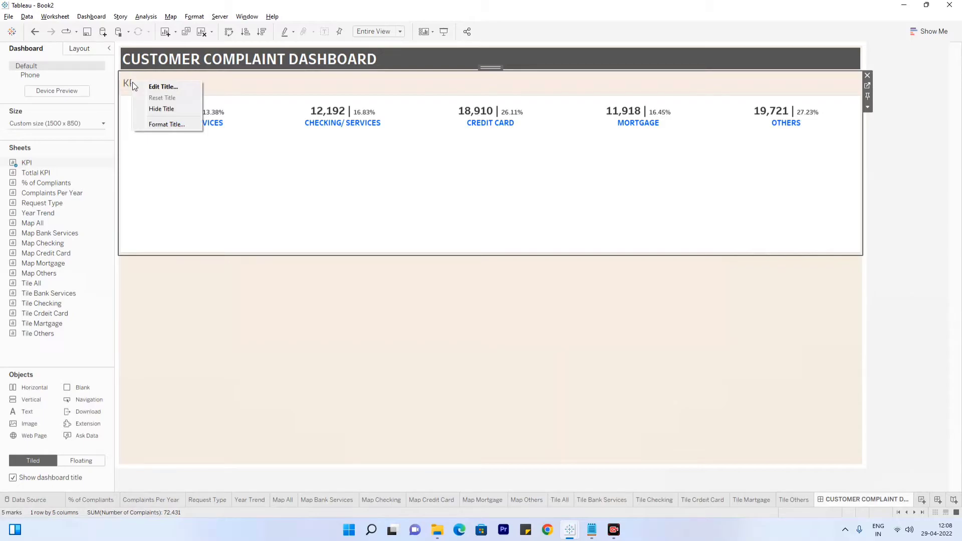
pyautogui.click(161, 109)
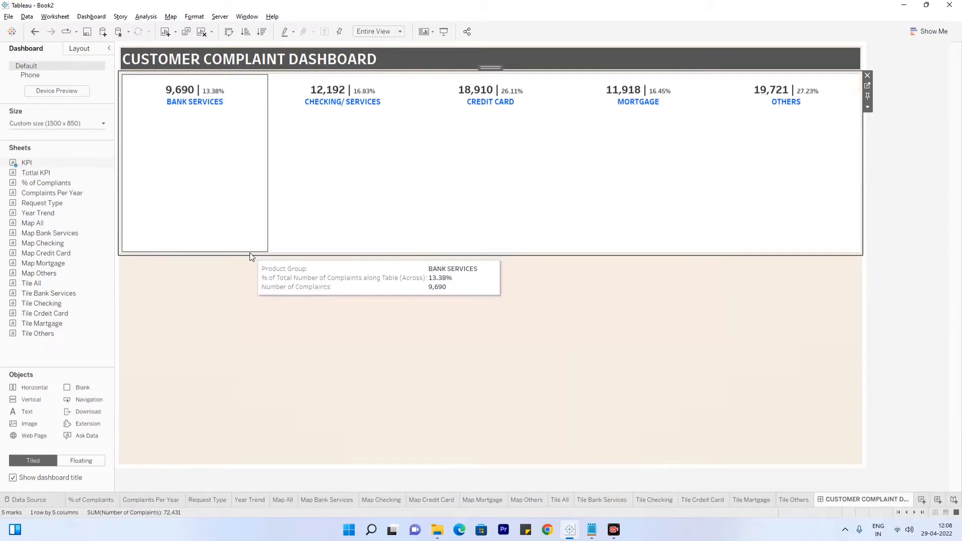
# Shorten the KPI sheet to a slim row beneath the dashboard title and place the Totlal KPI sheet at the row's left end
pyautogui.moveTo(249, 256); pyautogui.dragTo(259, 132)
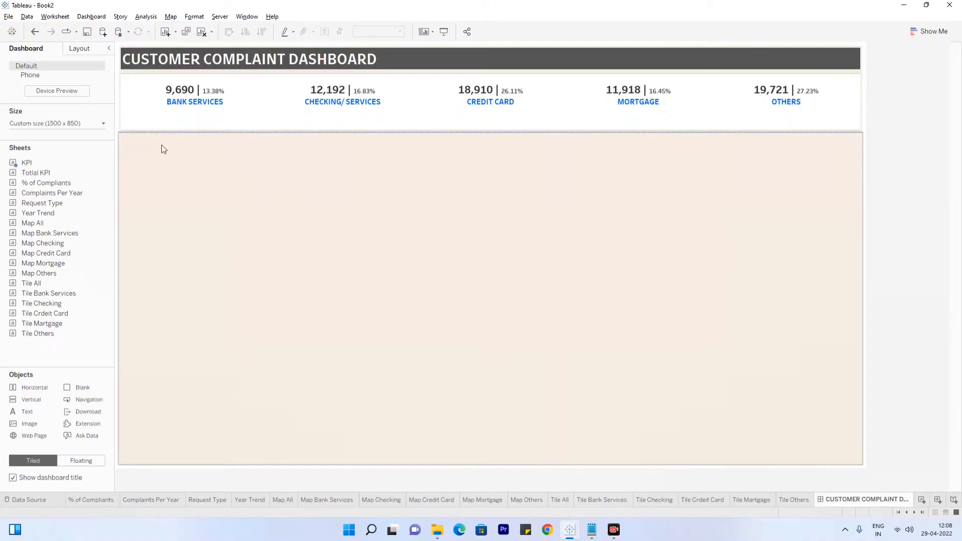
pyautogui.moveTo(33, 172); pyautogui.dragTo(143, 94)
pyautogui.click(333, 185)
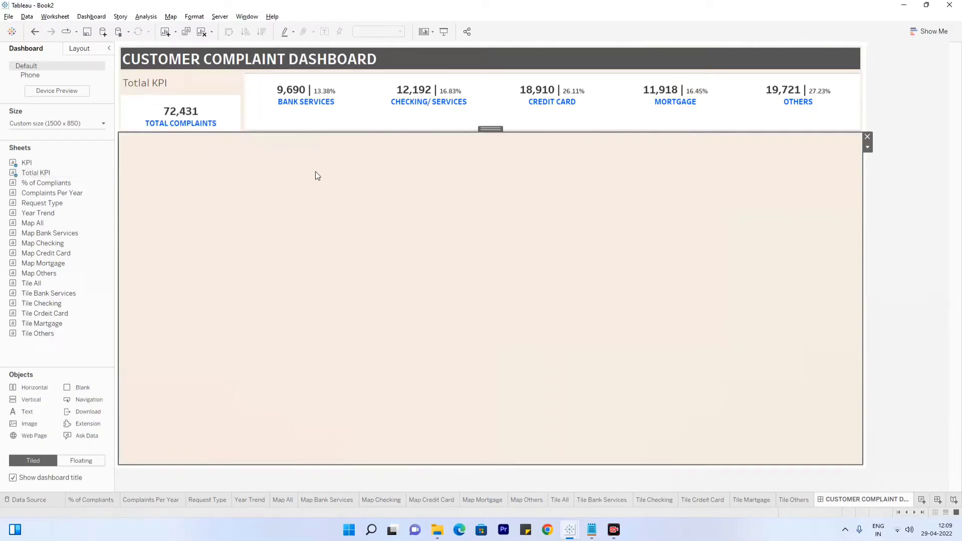
# Hide the title of the Totlal KPI sheet on the dashboard
pyautogui.click(150, 83)
pyautogui.rightClick(155, 83)
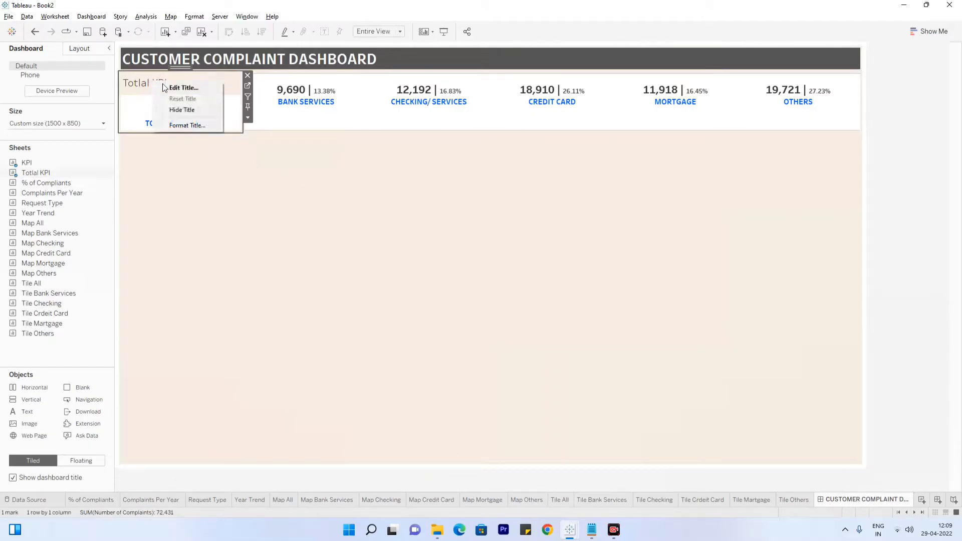
pyautogui.click(182, 109)
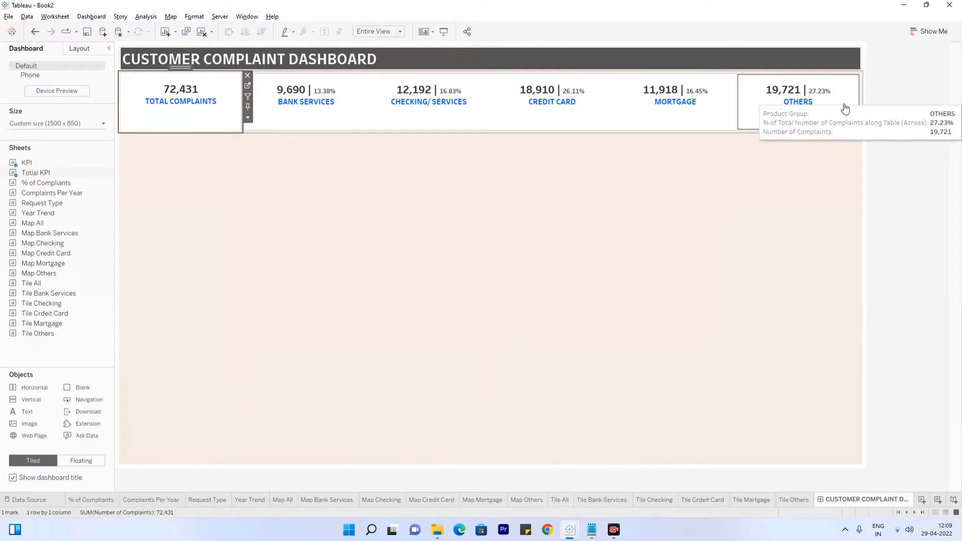
pyautogui.click(233, 166)
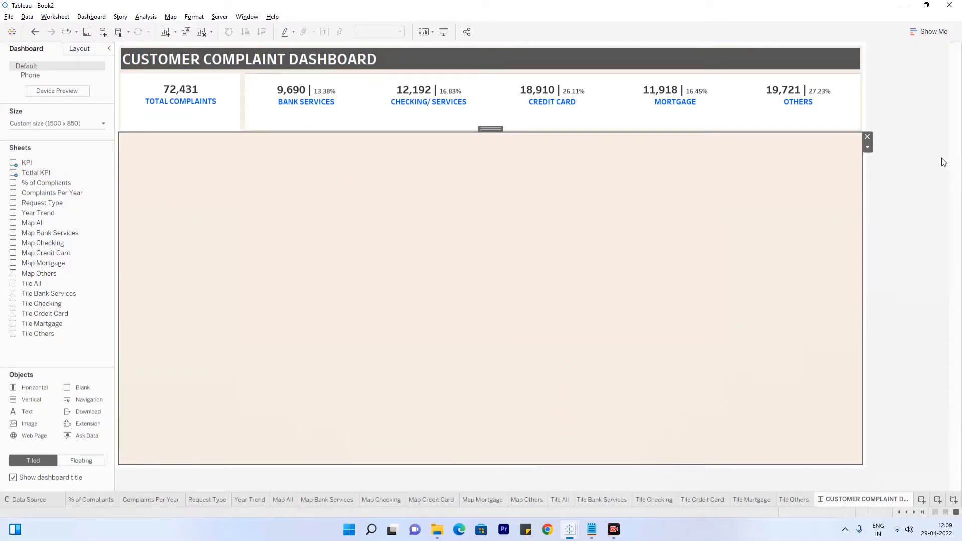
# Set the right outer padding of the Totlal KPI sheet to 0
pyautogui.click(228, 106)
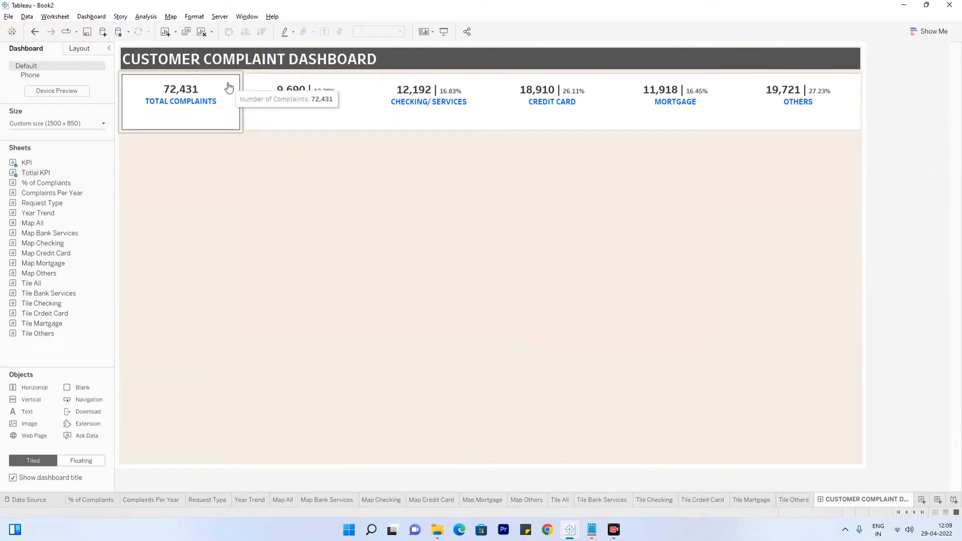
pyautogui.click(228, 88)
pyautogui.click(81, 50)
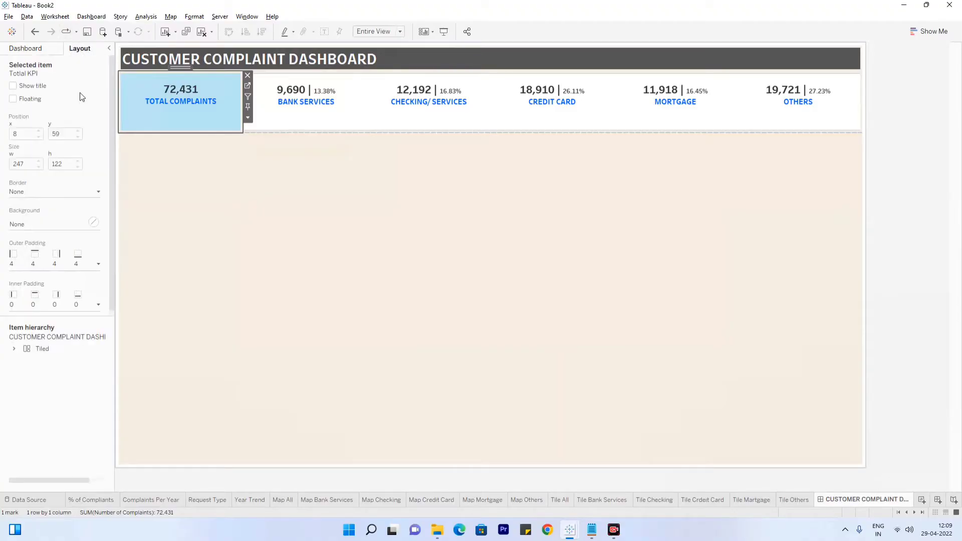
pyautogui.click(47, 256)
pyautogui.click(69, 325)
pyautogui.click(102, 325)
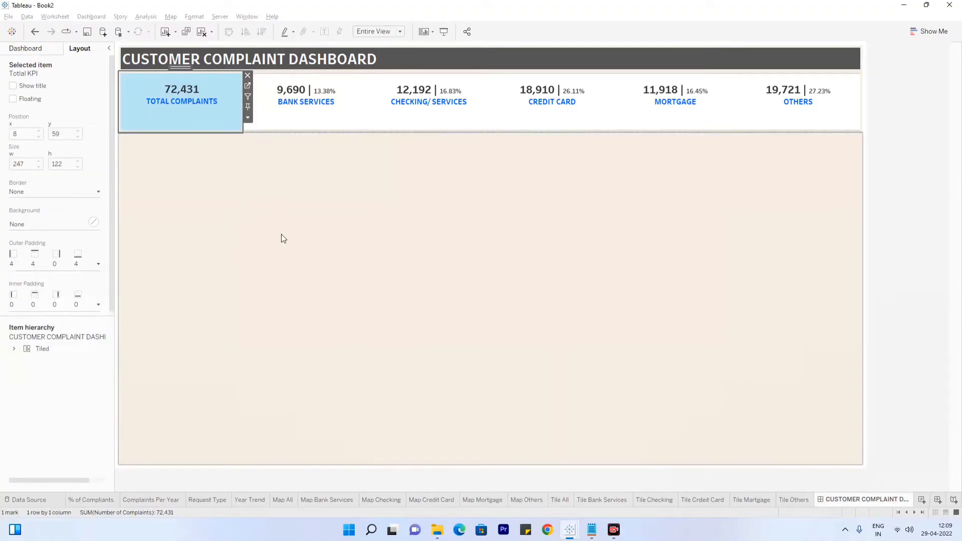
# Remove the KPI sheet's left outer padding to close the gap beside Total Complaints
pyautogui.click(260, 100)
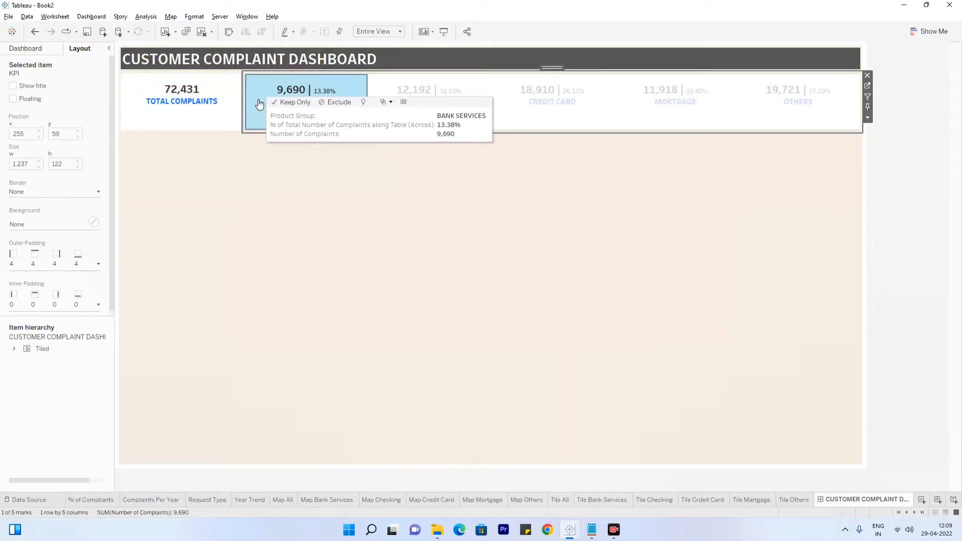
pyautogui.click(41, 261)
pyautogui.click(62, 326)
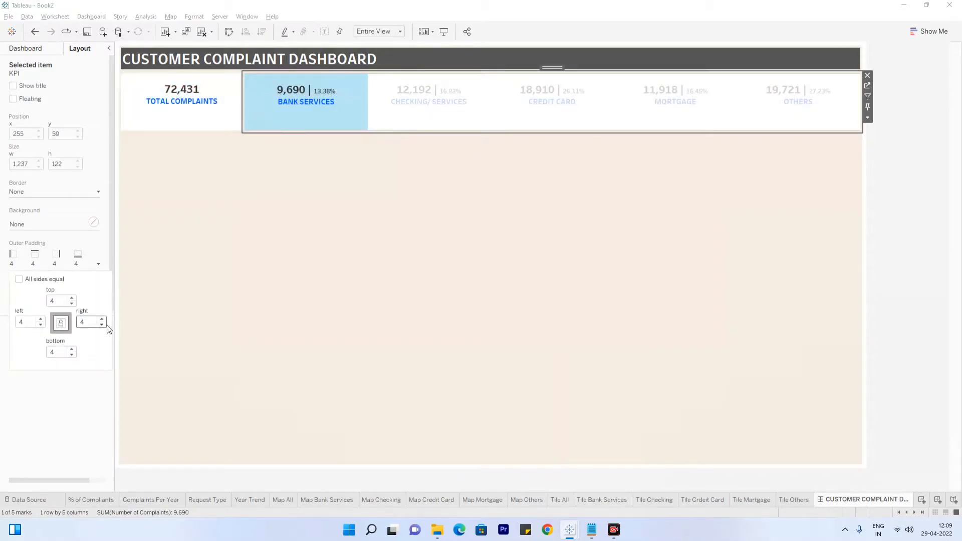
pyautogui.click(42, 326)
pyautogui.click(388, 267)
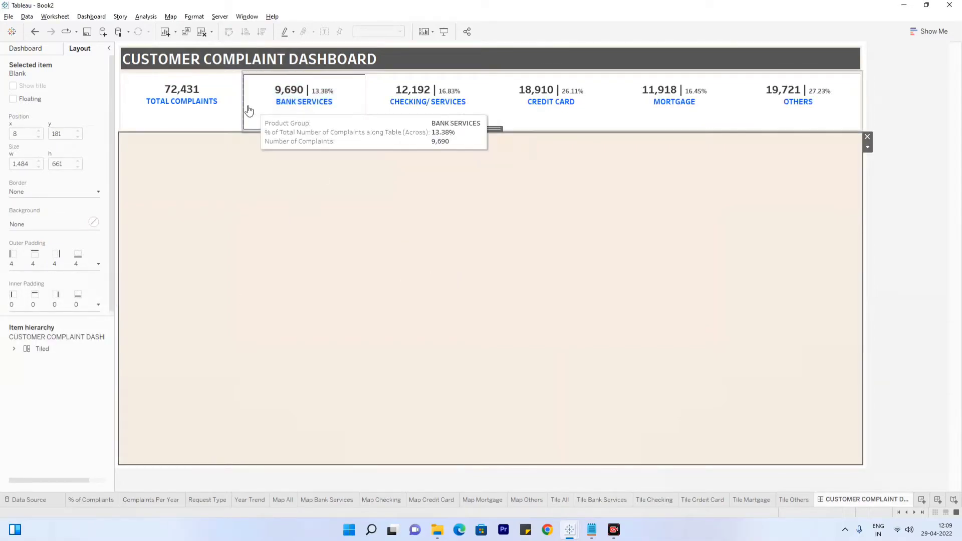
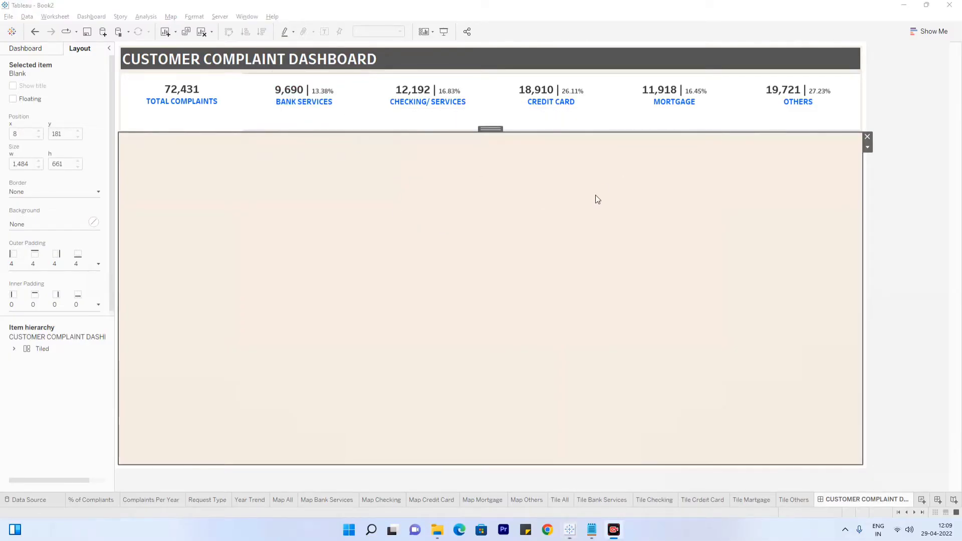
# Shorten the KPI row slightly so the blank area below it starts at y 175
pyautogui.click(927, 364)
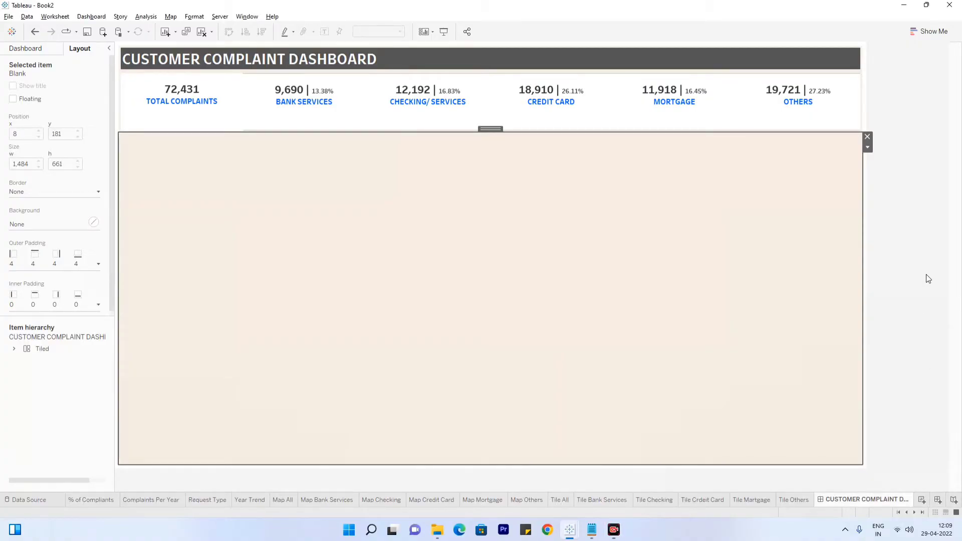
pyautogui.click(263, 130)
pyautogui.click(600, 157)
pyautogui.click(922, 104)
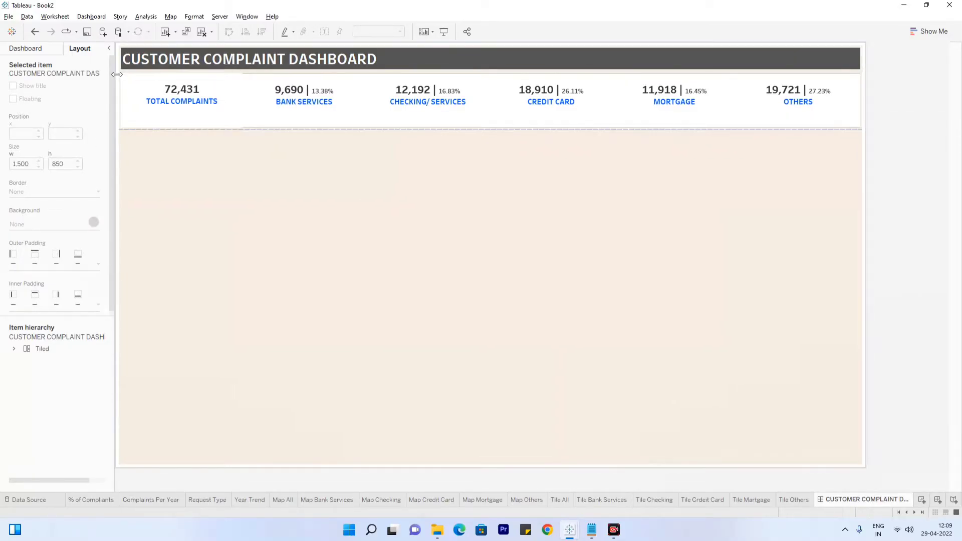
pyautogui.click(387, 245)
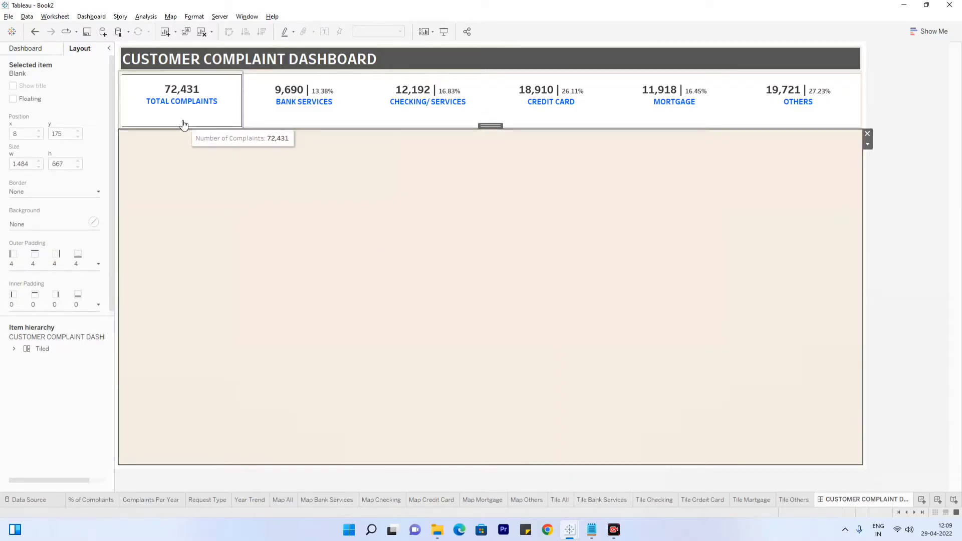
# Switch to the Customer Complaints workbook to examine the finished dashboard's layout, and return to Book2
pyautogui.moveTo(566, 530)
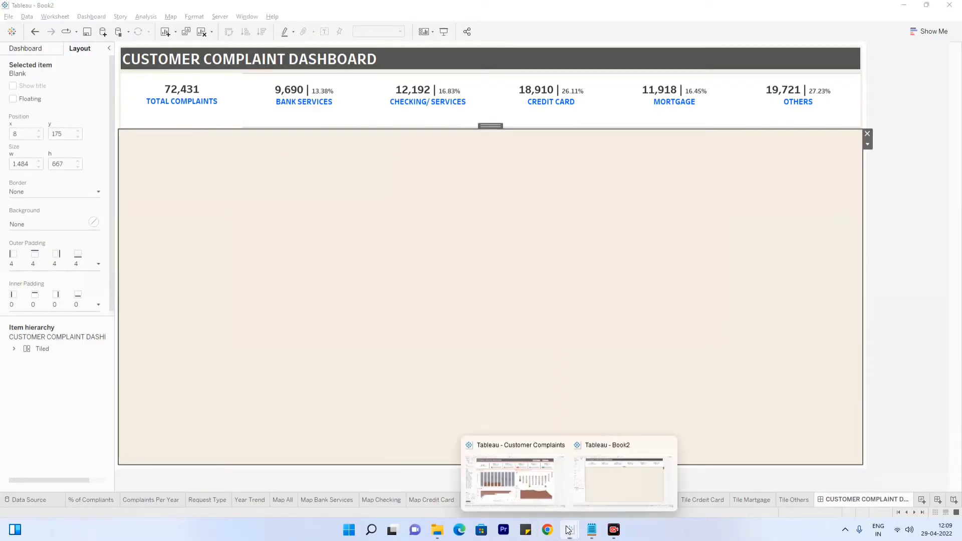
pyautogui.click(538, 490)
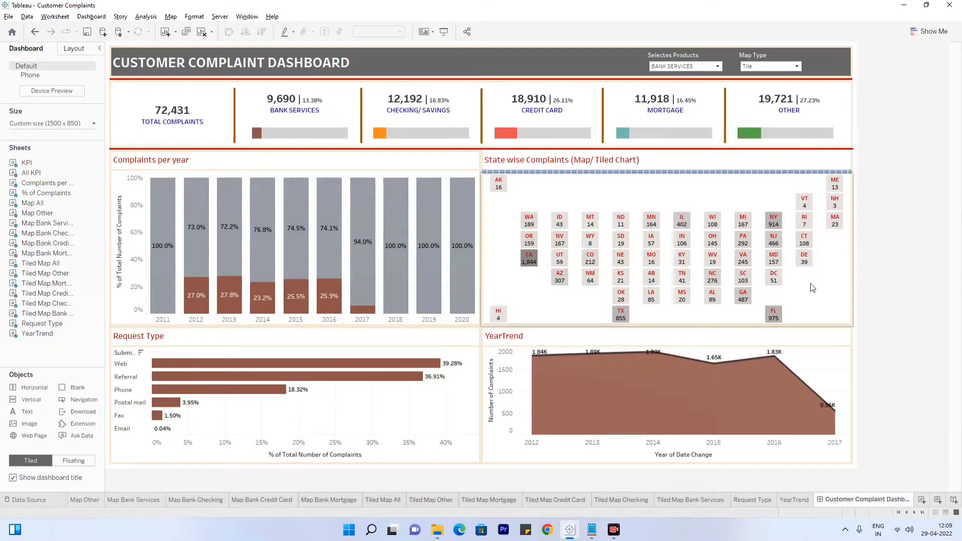
pyautogui.moveTo(572, 529)
pyautogui.click(574, 507)
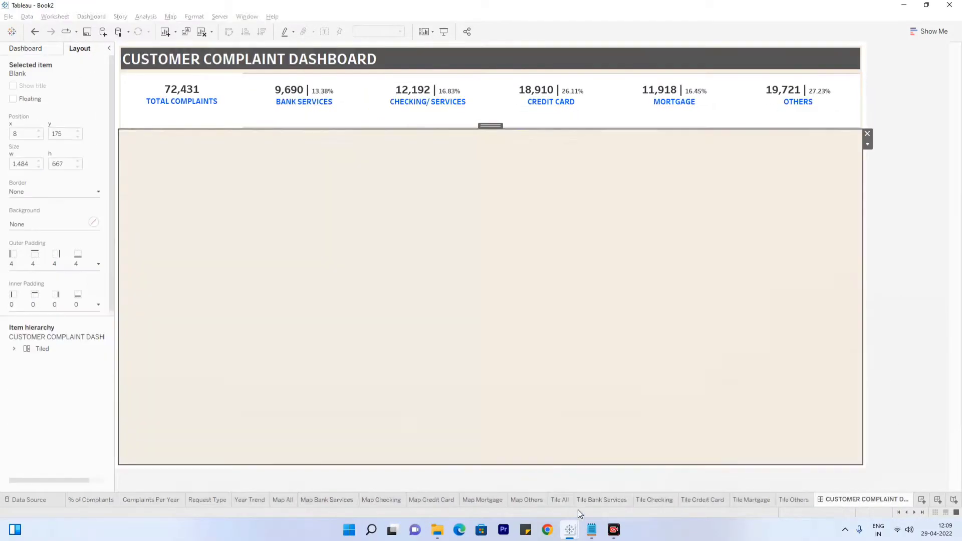
# Add the % of Compliants sheet to the dashboard as a floating object below the KPI row
pyautogui.click(34, 52)
pyautogui.moveTo(37, 184); pyautogui.dragTo(15, 176)
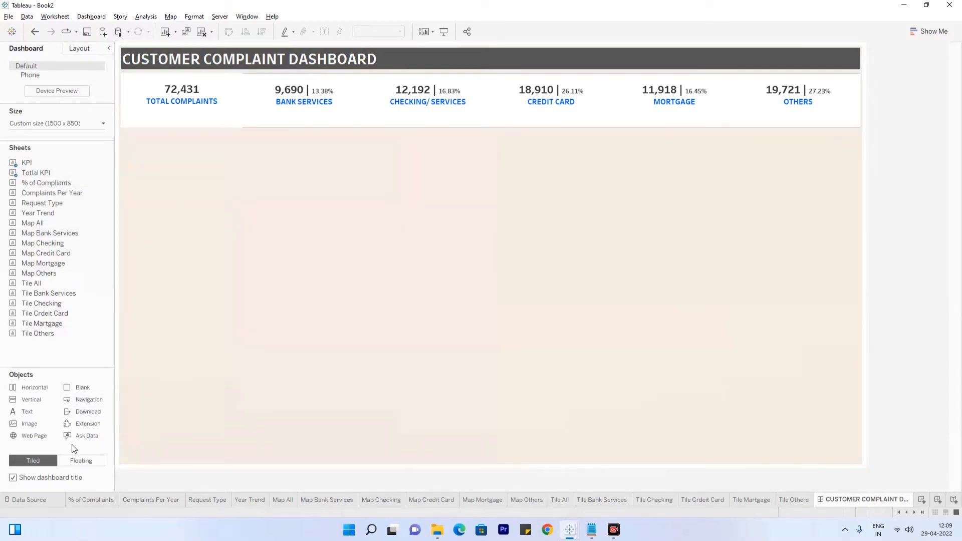
pyautogui.click(78, 460)
pyautogui.moveTo(38, 189); pyautogui.dragTo(351, 141)
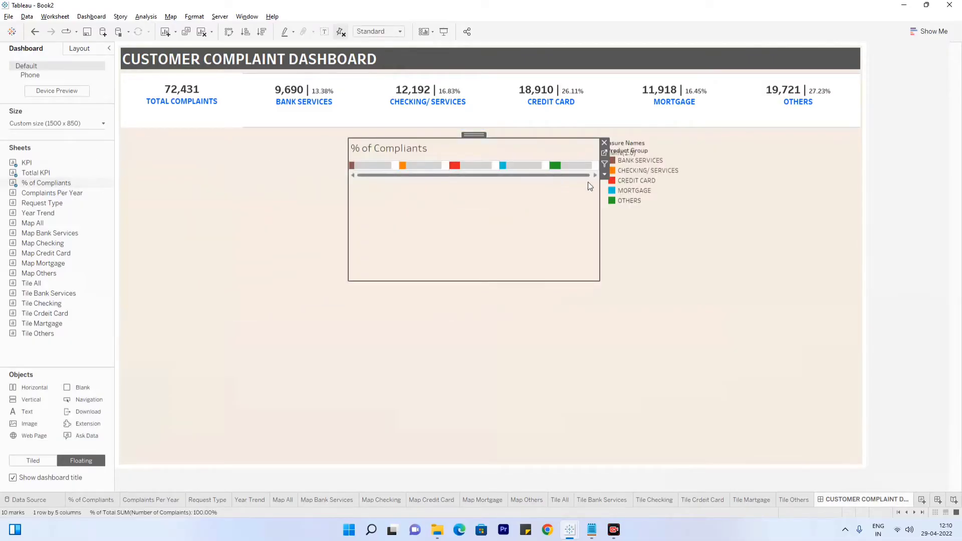
# Remove the Measure Names and Product Group legends that came with the % of Compliants sheet
pyautogui.click(654, 141)
pyautogui.click(673, 144)
pyautogui.click(652, 153)
pyautogui.click(687, 150)
# Hide the title of the floating % of Compliants sheet and set its fit to Entire View
pyautogui.click(355, 179)
pyautogui.rightClick(366, 151)
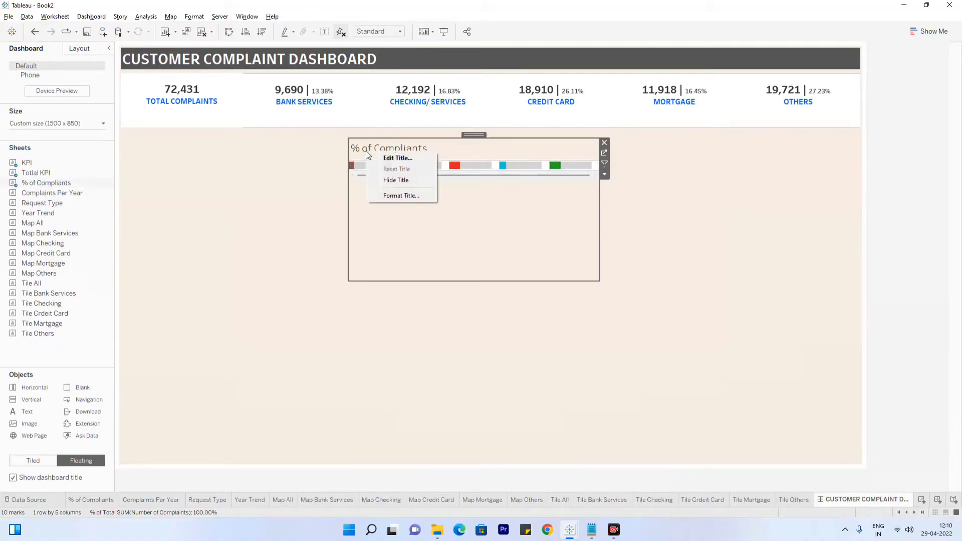
pyautogui.click(392, 180)
pyautogui.click(366, 34)
pyautogui.click(374, 68)
# Resize the % of Compliants sheet to a thin strip spanning the five product groups and position it beneath their labels
pyautogui.moveTo(413, 281); pyautogui.dragTo(410, 157)
pyautogui.moveTo(349, 147); pyautogui.dragTo(245, 145)
pyautogui.moveTo(605, 147); pyautogui.dragTo(846, 146)
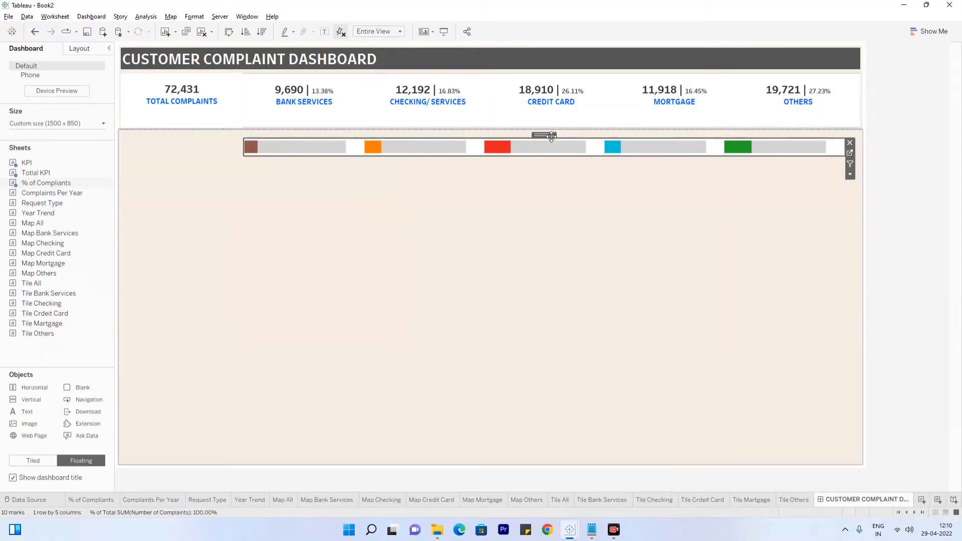
pyautogui.moveTo(546, 135); pyautogui.dragTo(552, 101)
pyautogui.click(567, 174)
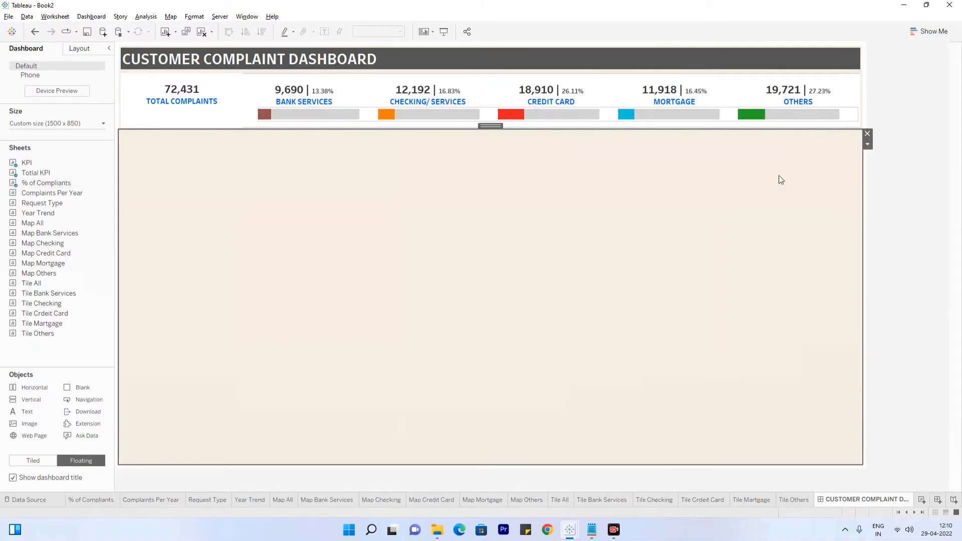
pyautogui.click(918, 149)
# Set the Grand Total pane and header borders of the % of Compliants sheet to None
pyautogui.click(731, 118)
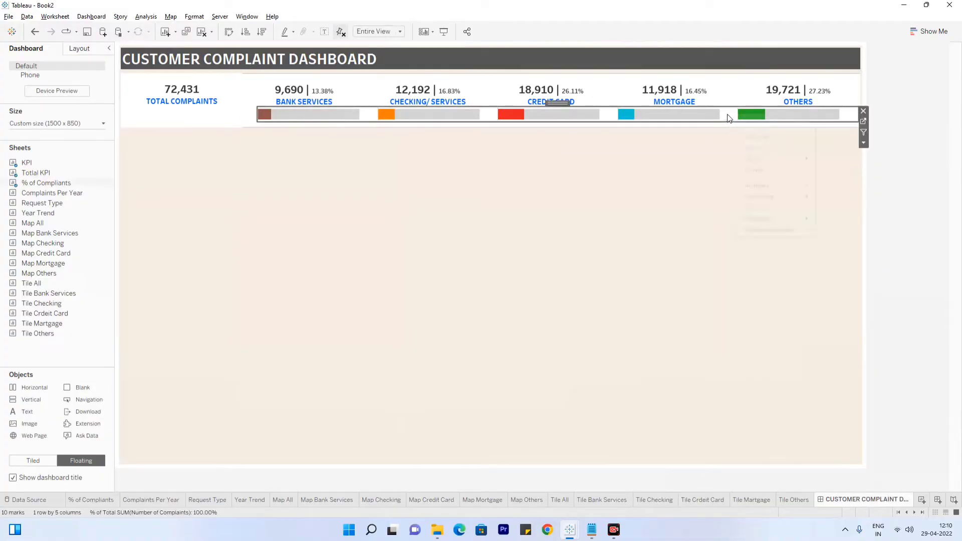
pyautogui.rightClick(730, 118)
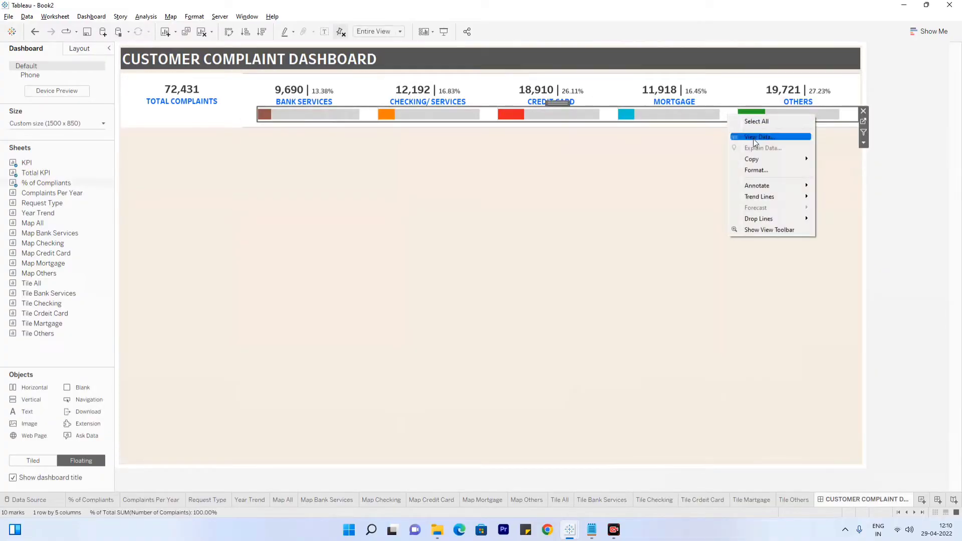
pyautogui.click(756, 170)
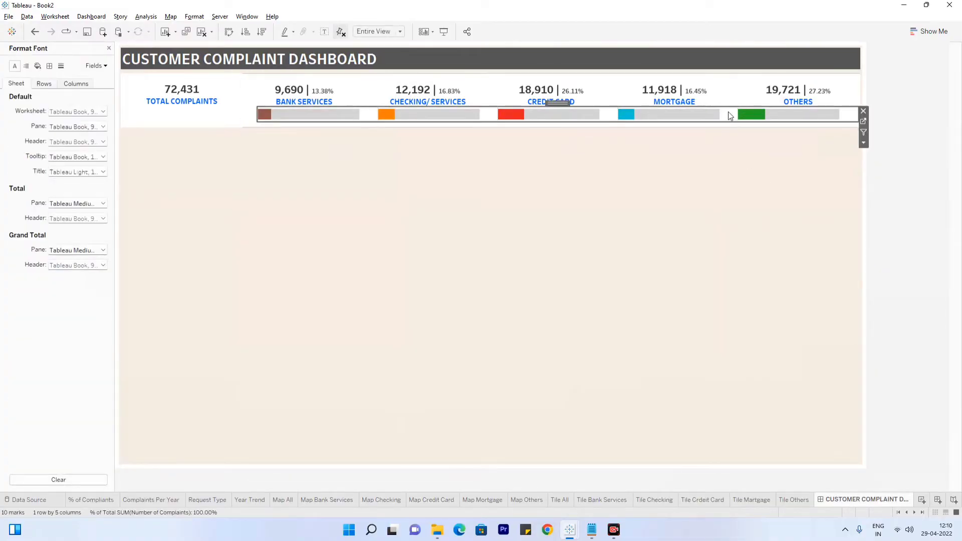
pyautogui.click(62, 66)
pyautogui.click(49, 67)
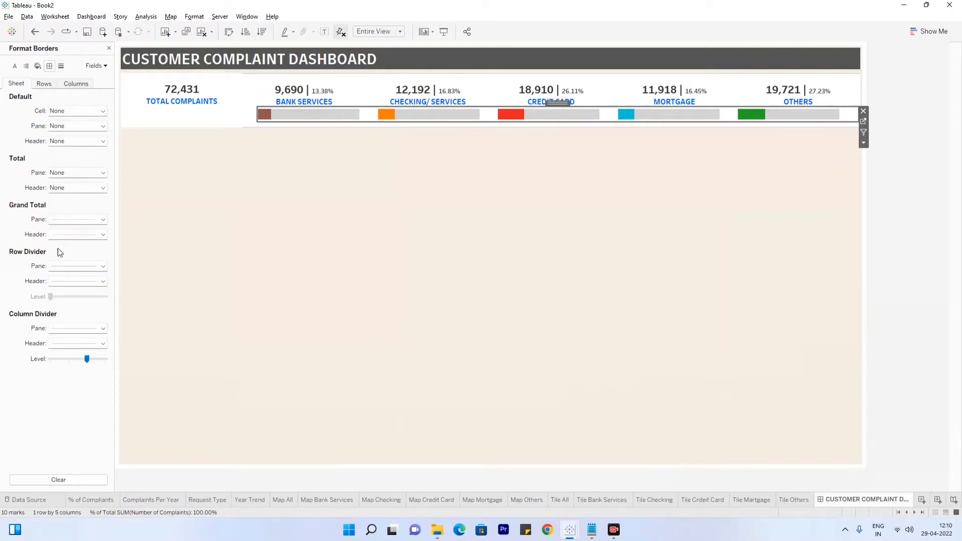
pyautogui.click(78, 219)
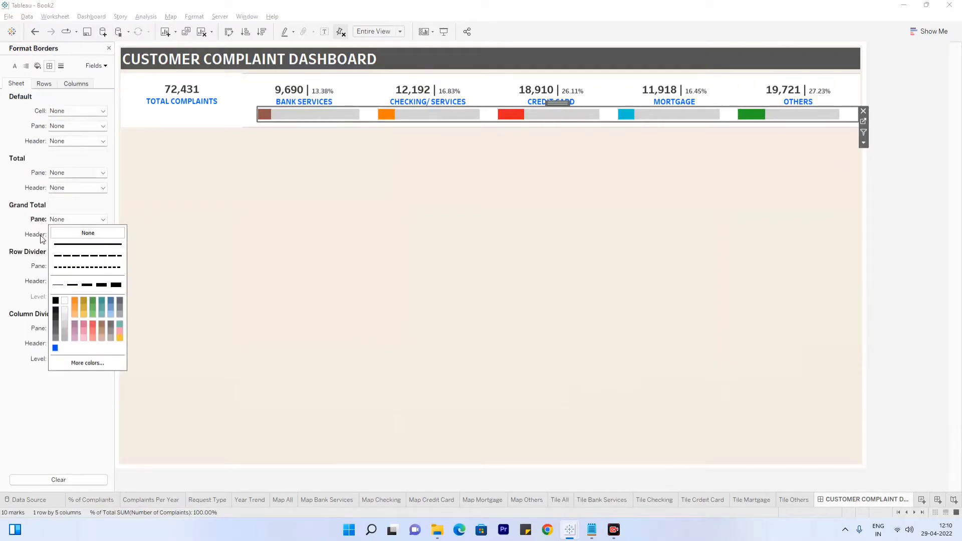
pyautogui.click(77, 234)
pyautogui.click(88, 247)
# Set the row divider and column divider borders of the % of Compliants sheet to None for pane and header
pyautogui.click(60, 266)
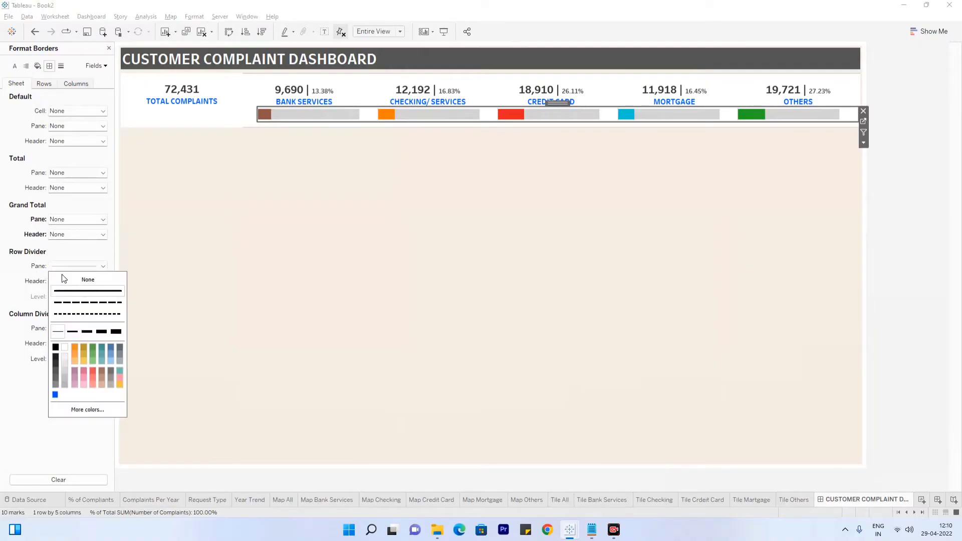
pyautogui.click(63, 279)
pyautogui.click(66, 282)
pyautogui.click(75, 294)
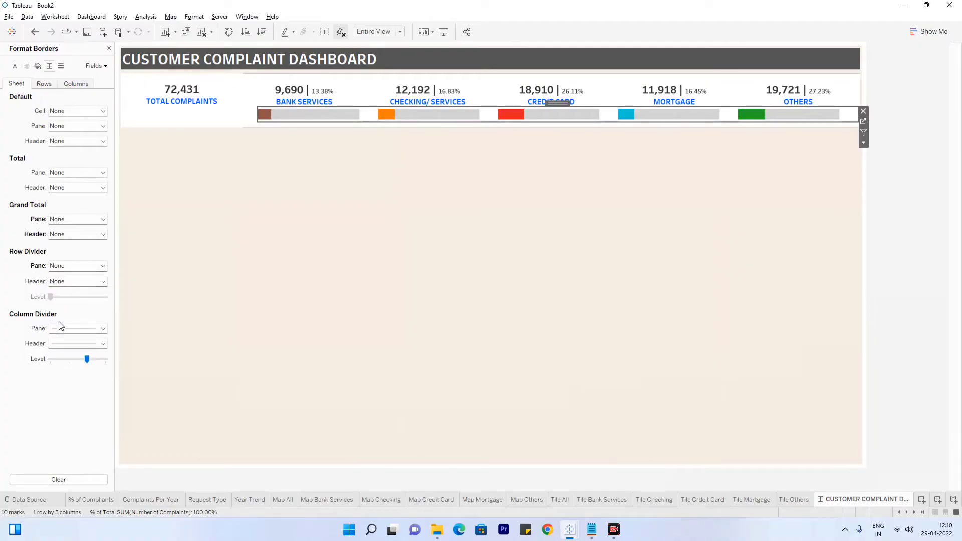
pyautogui.click(60, 327)
pyautogui.click(77, 340)
pyautogui.click(52, 345)
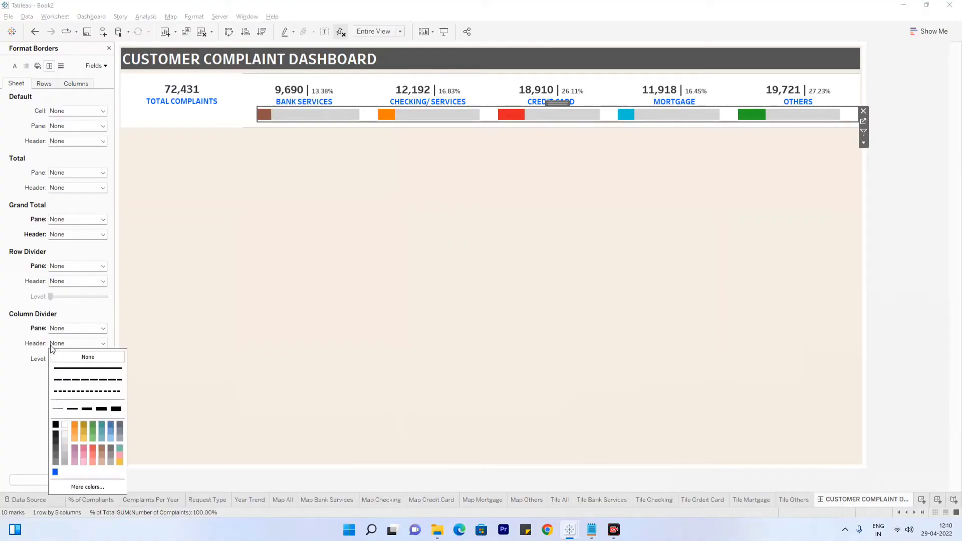
pyautogui.click(238, 282)
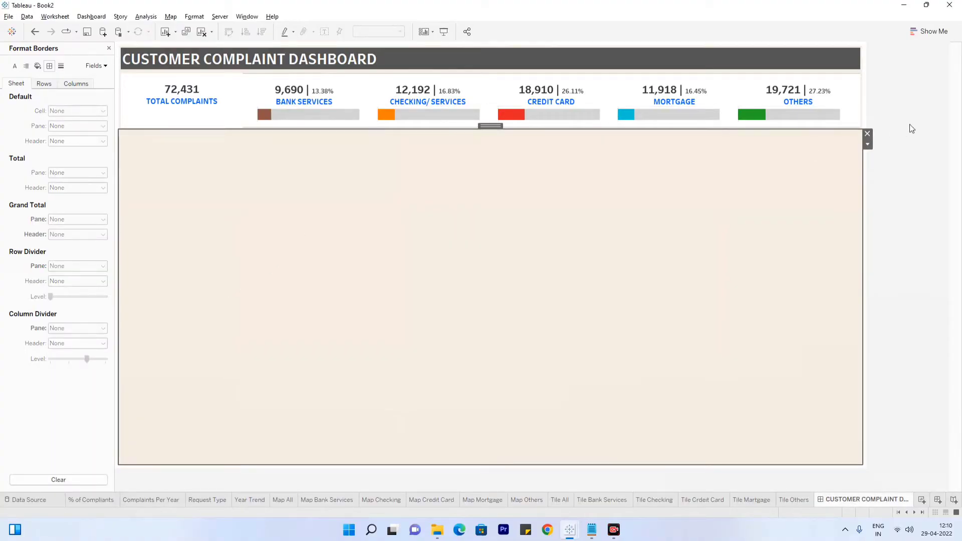
# Open the % of Compliants worksheet from its floating strip on the dashboard
pyautogui.click(934, 115)
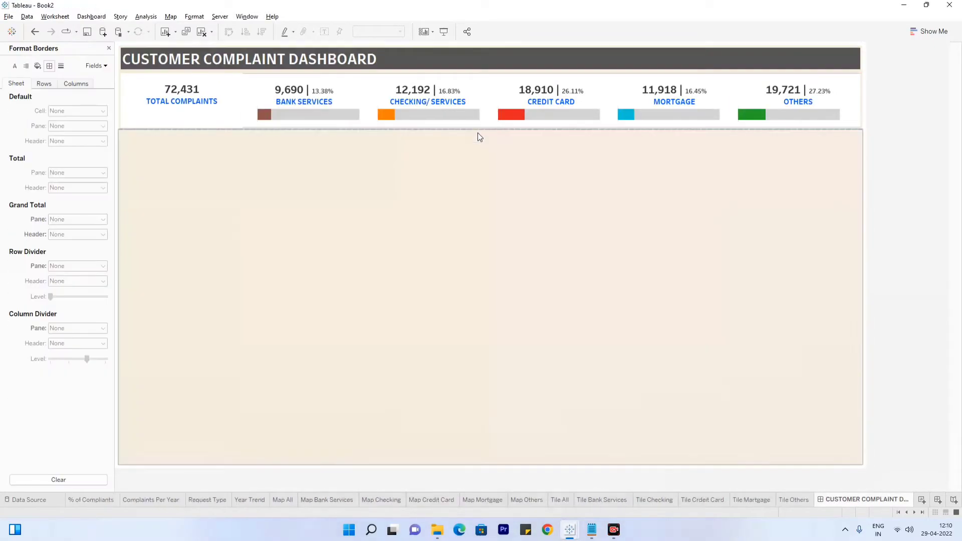
pyautogui.click(478, 133)
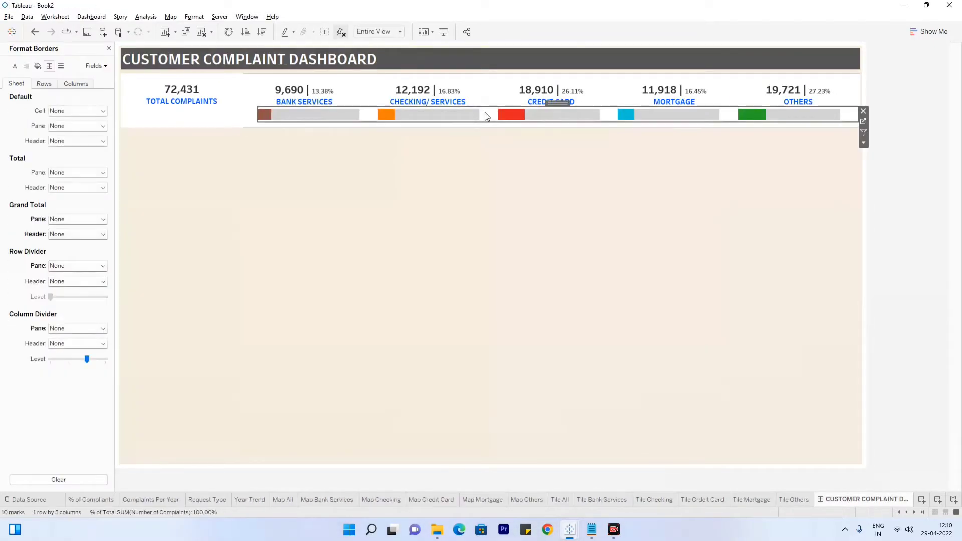
pyautogui.click(863, 122)
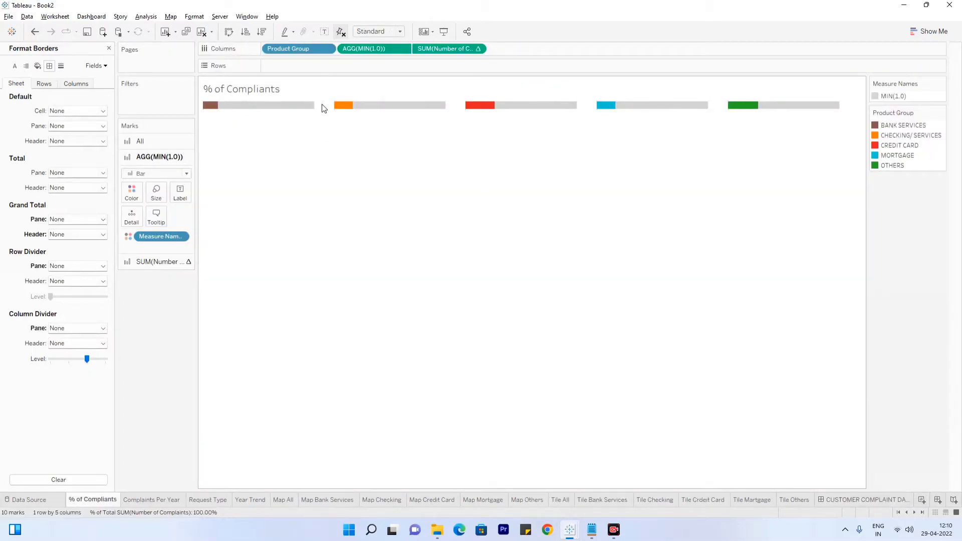
# Show the MIN(1.0) axis header on the % of Compliants sheet and set the axis's fixed end to 1.2
pyautogui.rightClick(370, 50)
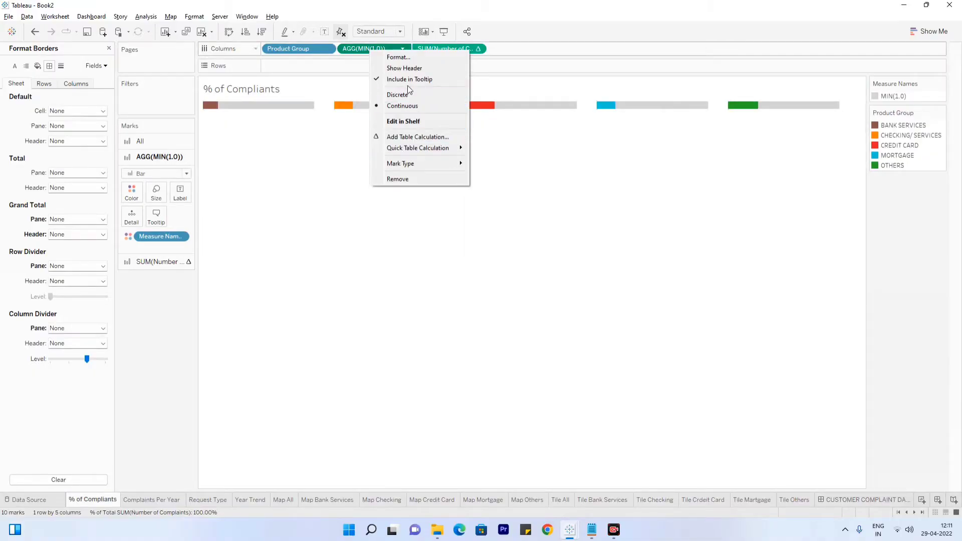
pyautogui.click(401, 68)
pyautogui.doubleClick(266, 116)
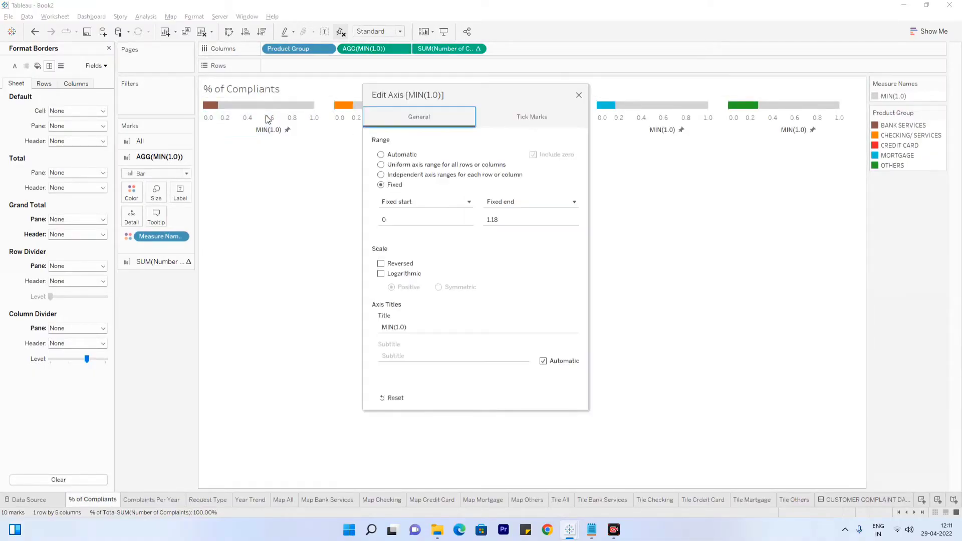
pyautogui.click(504, 219)
pyautogui.doubleClick(491, 220)
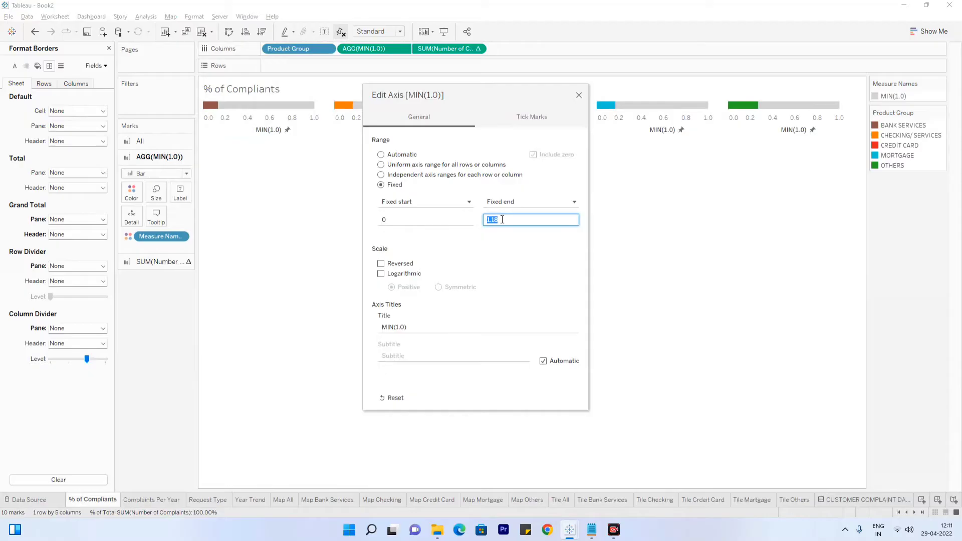
pyautogui.write('1.2')
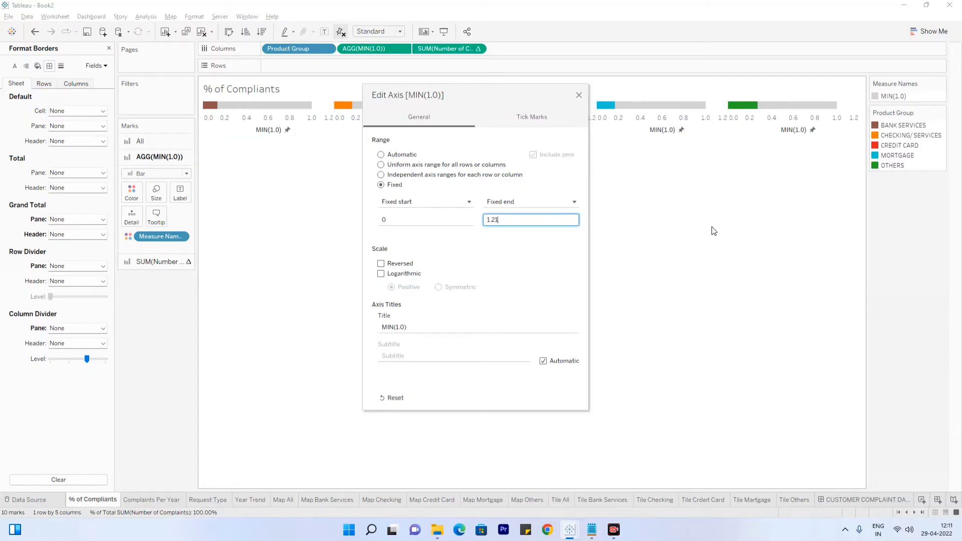
pyautogui.click(579, 96)
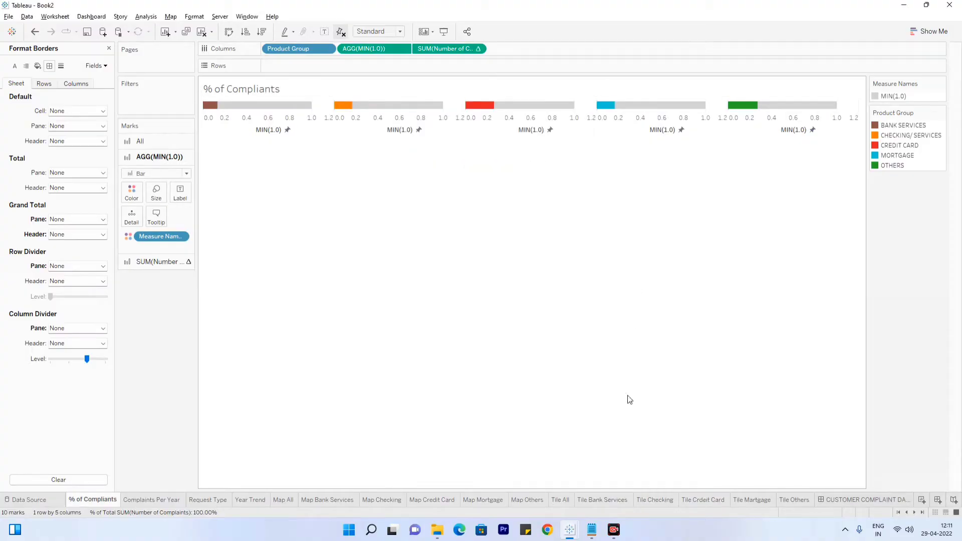
# Hide the MIN(1.0) axis header on the % of Compliants sheet and return to the Customer Complaint Dashboard
pyautogui.click(897, 502)
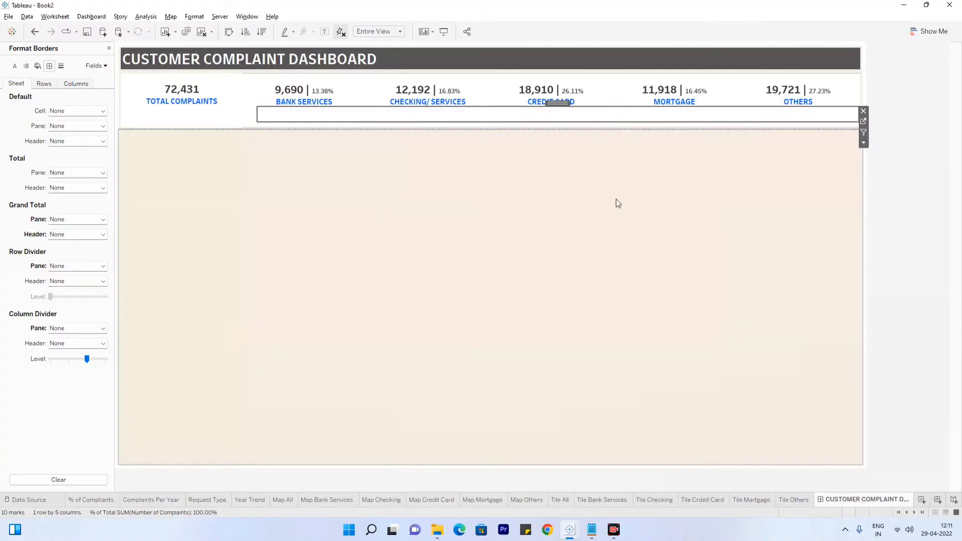
pyautogui.click(477, 224)
pyautogui.click(455, 119)
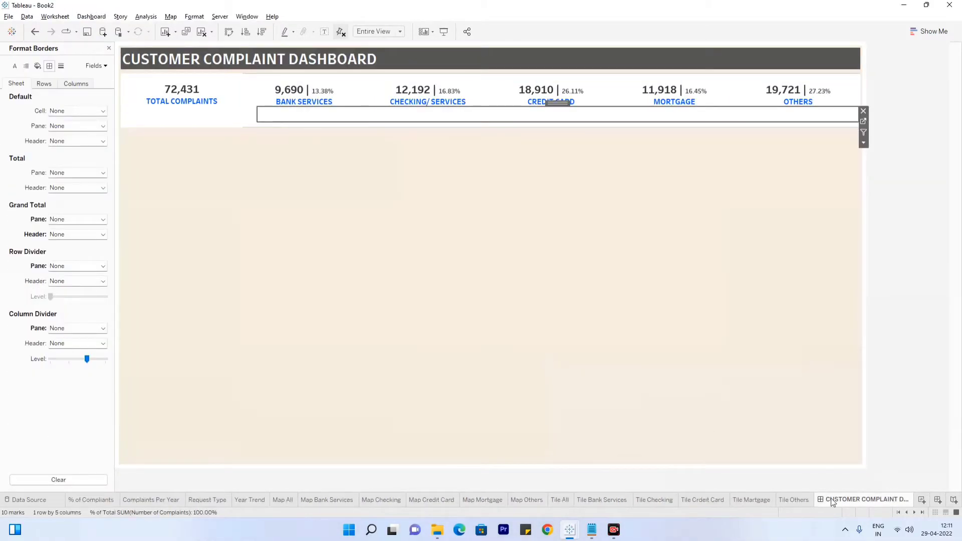
pyautogui.click(864, 121)
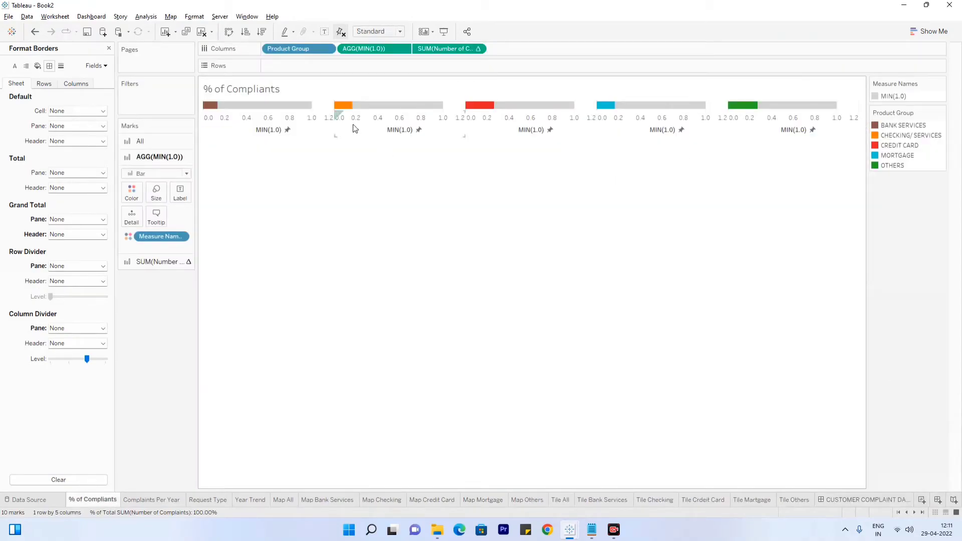
pyautogui.rightClick(309, 119)
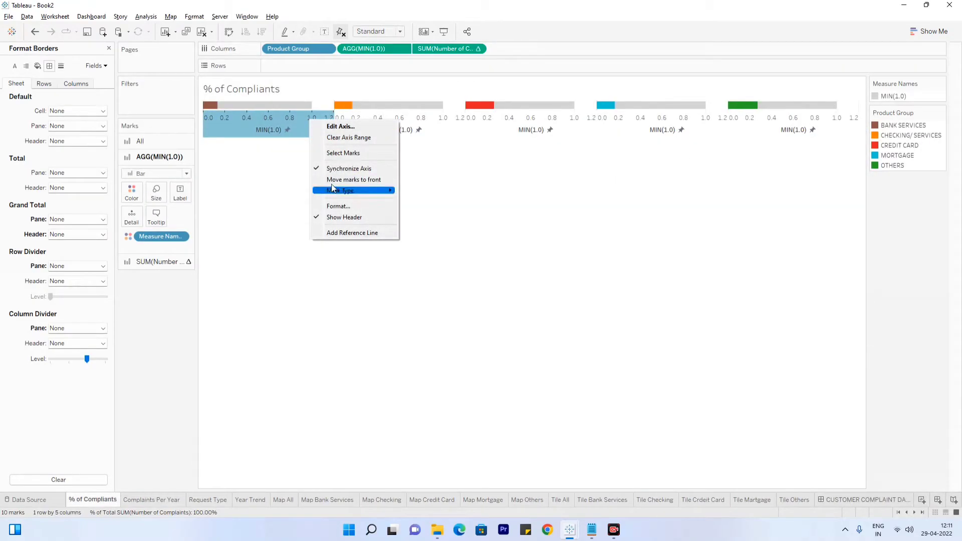
pyautogui.click(341, 217)
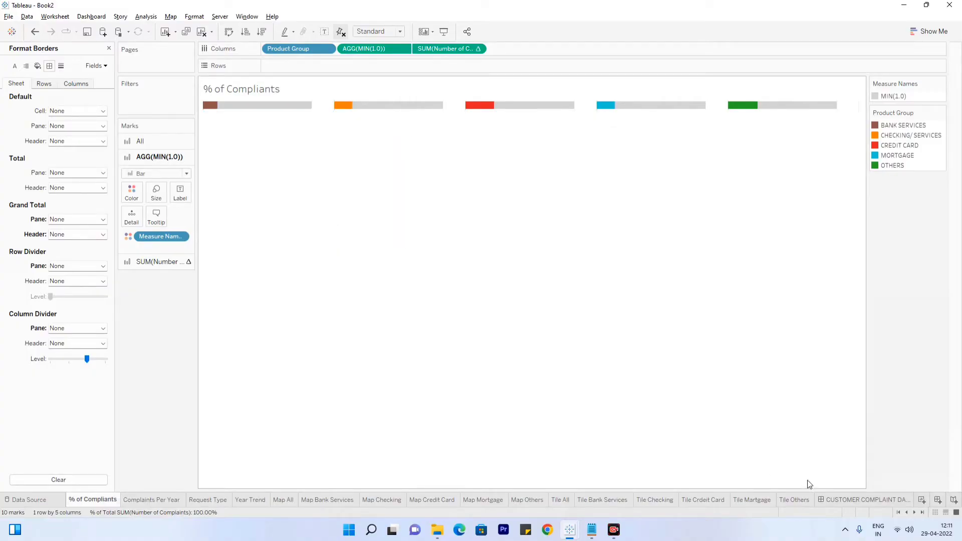
pyautogui.click(882, 501)
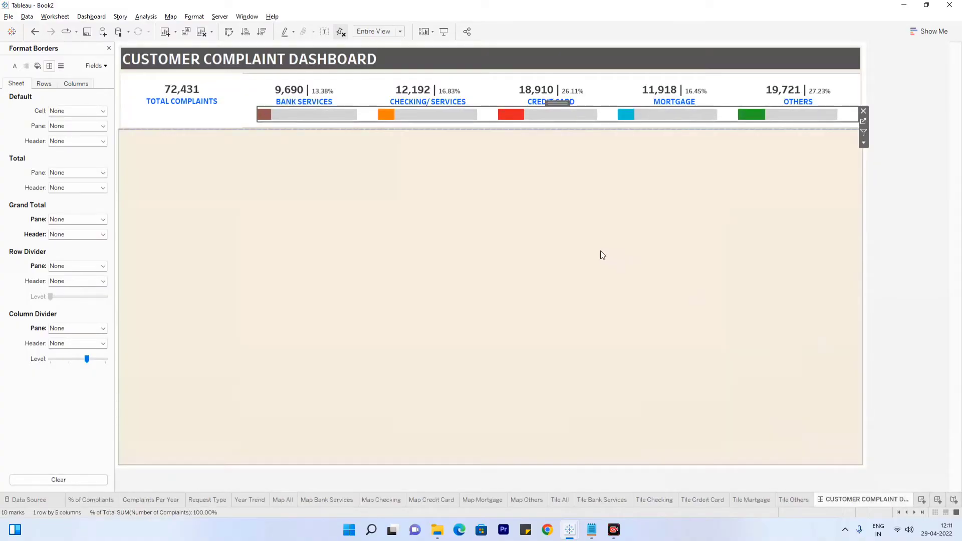
pyautogui.click(939, 171)
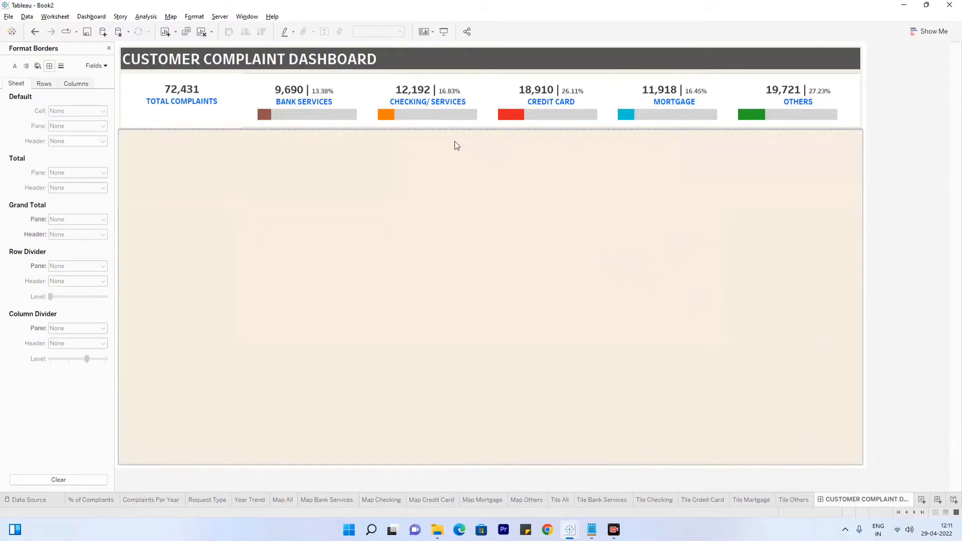
# Make the KPI row slightly taller and shift the % of Compliants strip down to align its bars beneath the product group labels
pyautogui.click(367, 122)
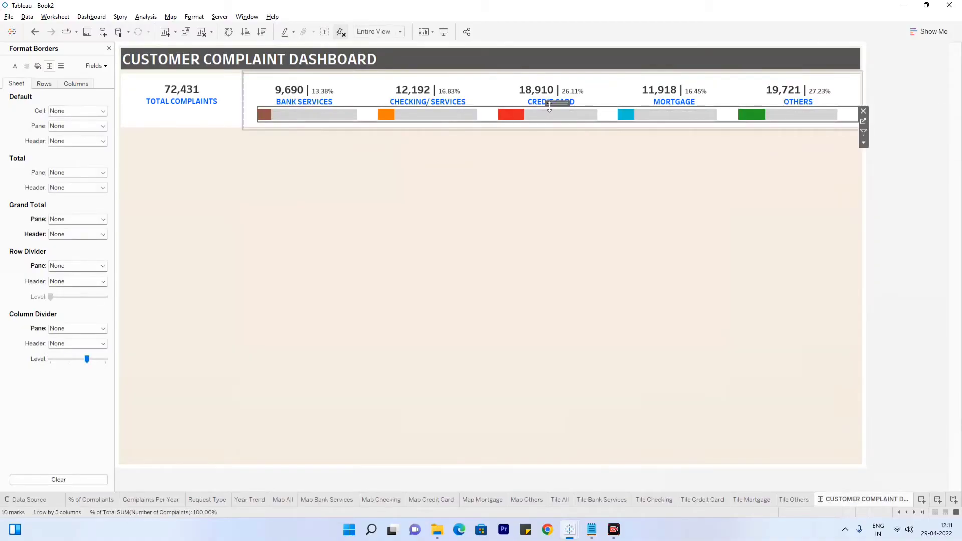
pyautogui.moveTo(555, 102); pyautogui.dragTo(554, 102)
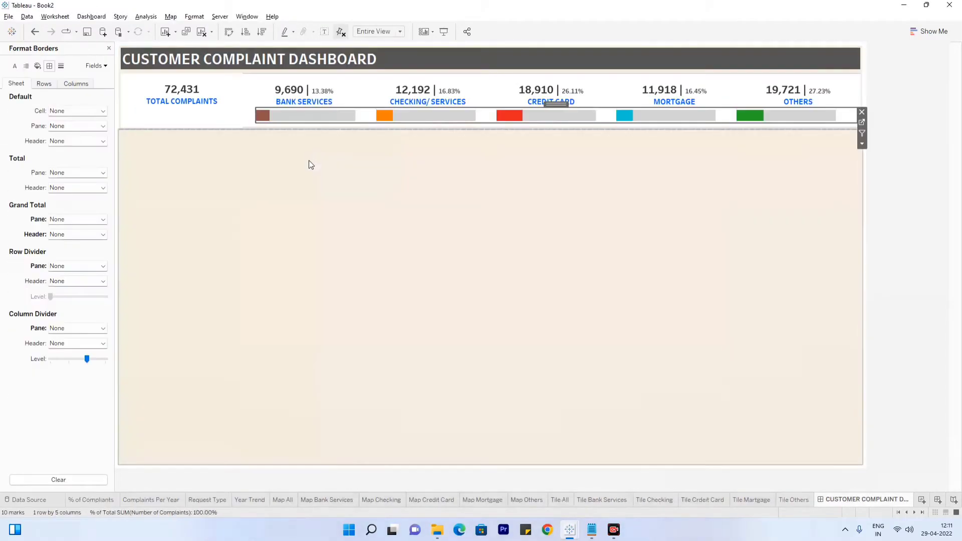
pyautogui.moveTo(255, 128); pyautogui.dragTo(255, 134)
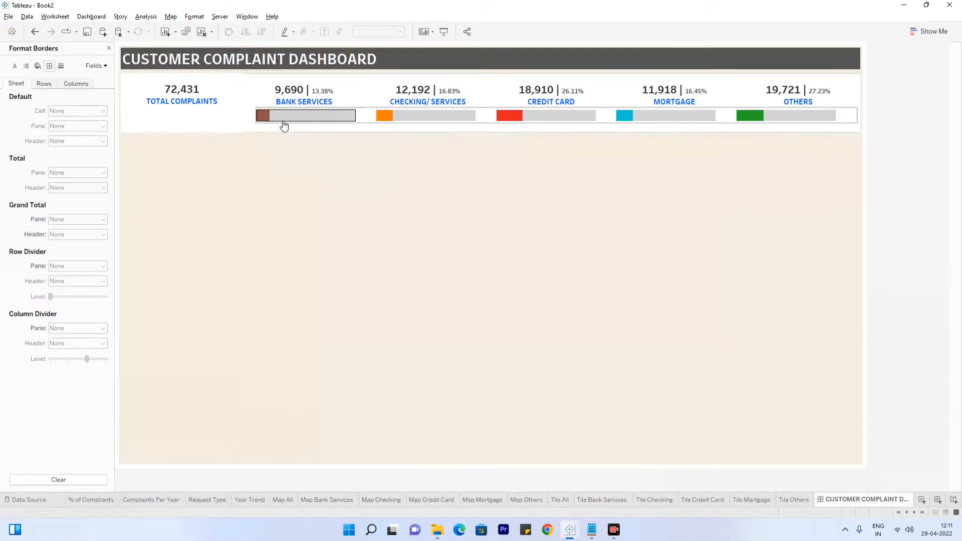
pyautogui.click(365, 113)
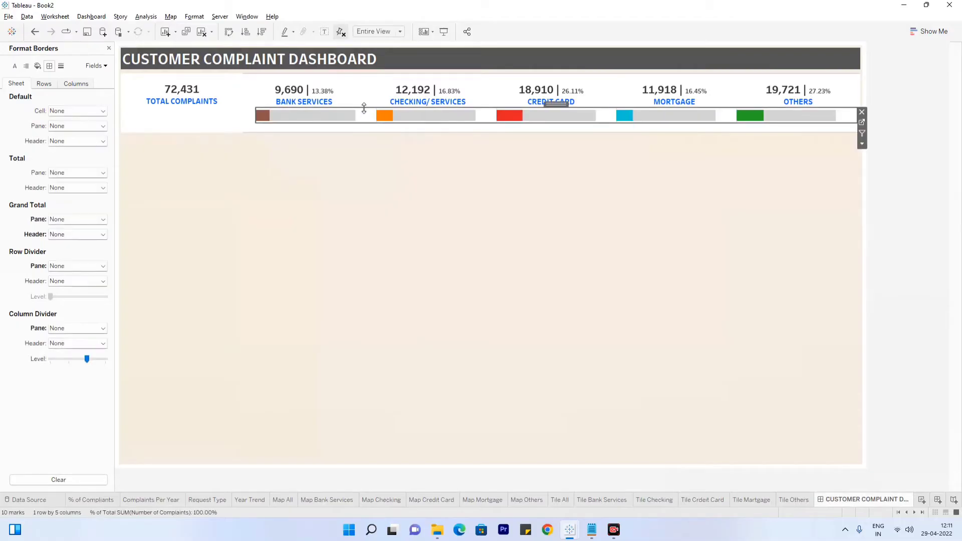
pyautogui.moveTo(365, 108); pyautogui.dragTo(365, 113)
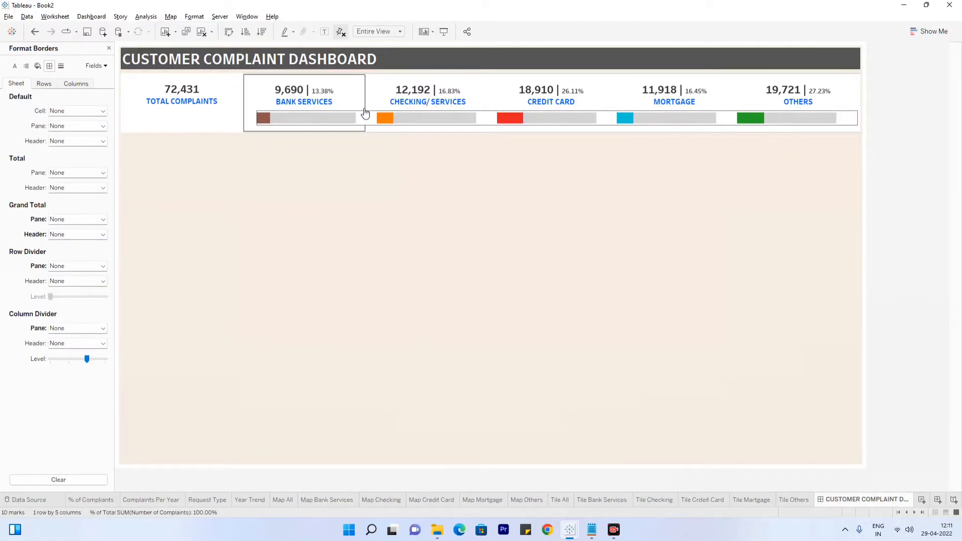
pyautogui.click(364, 109)
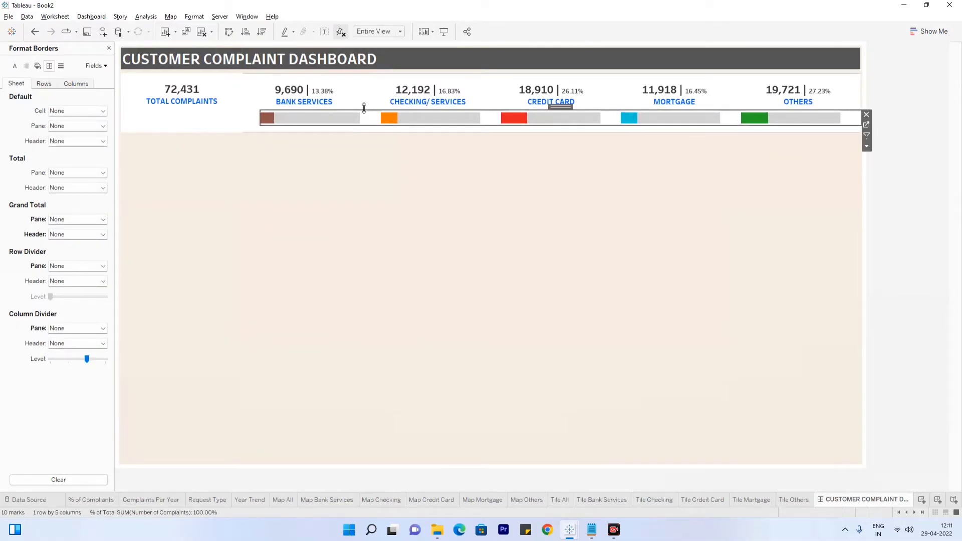
pyautogui.rightClick(364, 108)
pyautogui.click(943, 74)
pyautogui.click(945, 122)
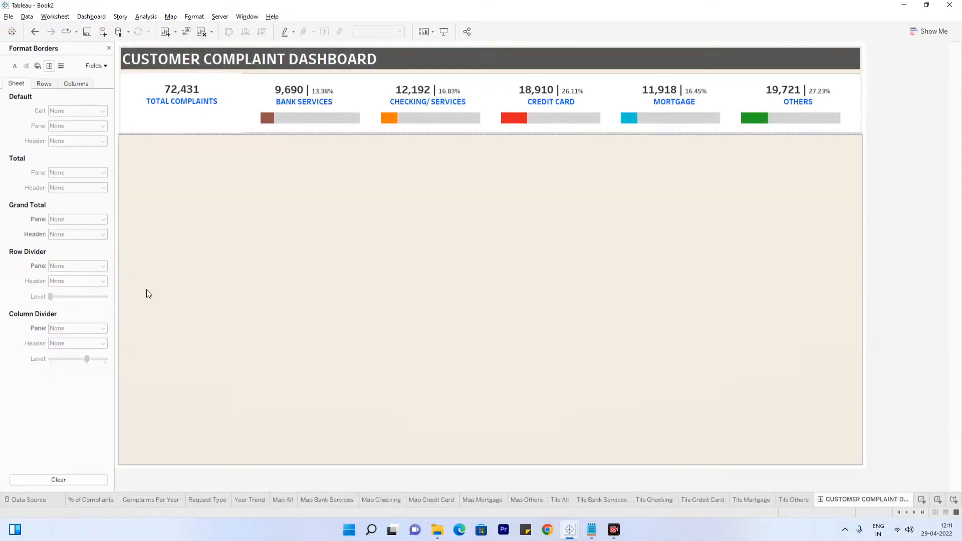
# Close the border formatting and add a tiled Blank object between the dashboard title and the KPI row
pyautogui.click(108, 48)
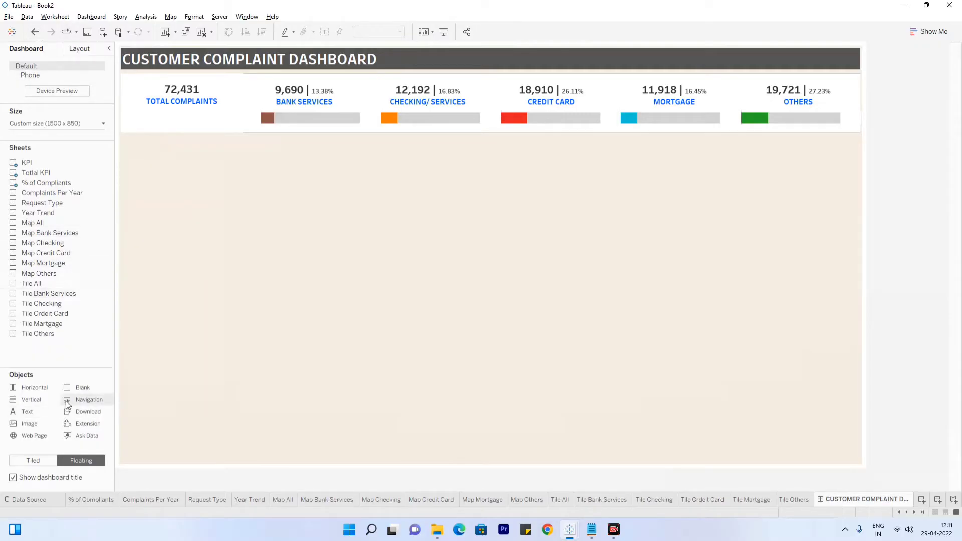
pyautogui.moveTo(75, 390); pyautogui.dragTo(1, 311)
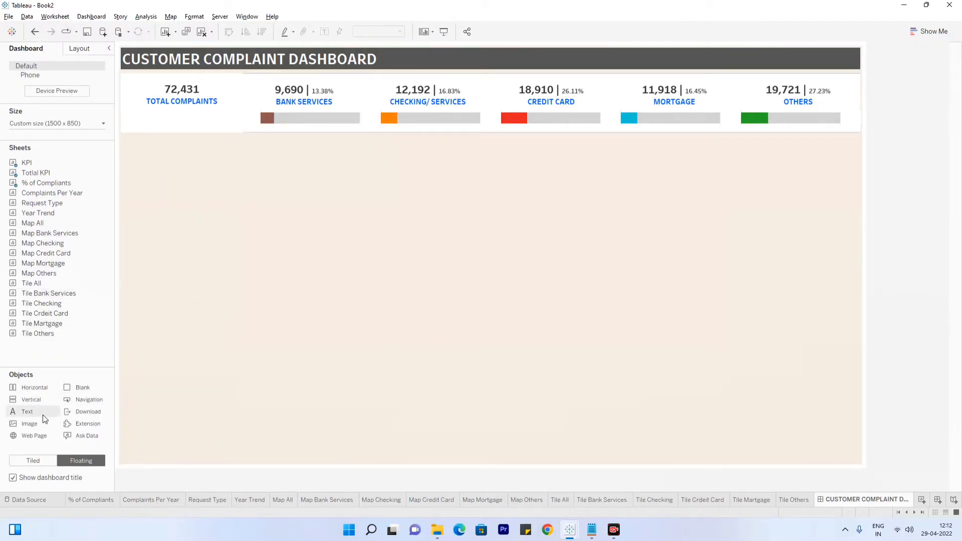
pyautogui.click(31, 461)
pyautogui.moveTo(92, 387); pyautogui.dragTo(185, 75)
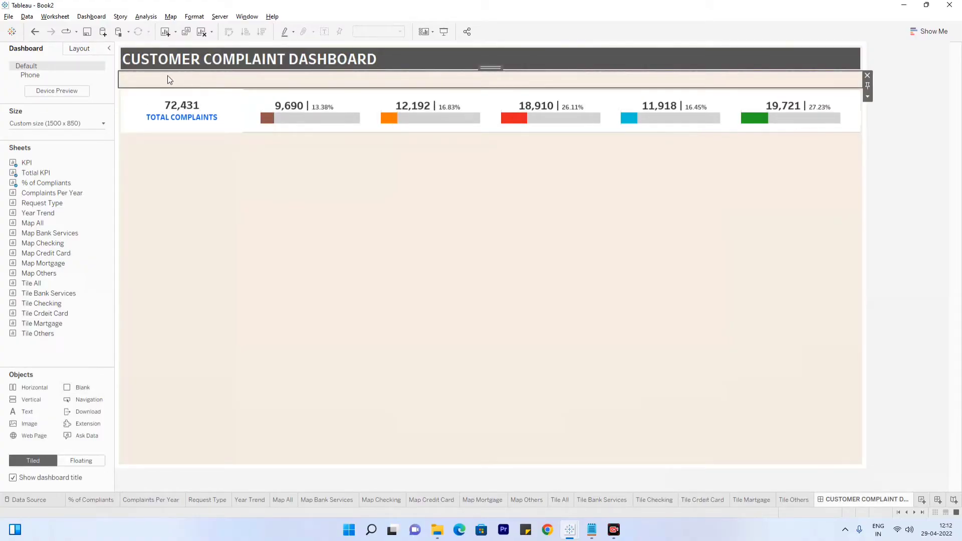
# Set the Blank object's top and bottom outer padding to 0, leaving the left and right sides at 4
pyautogui.click(79, 48)
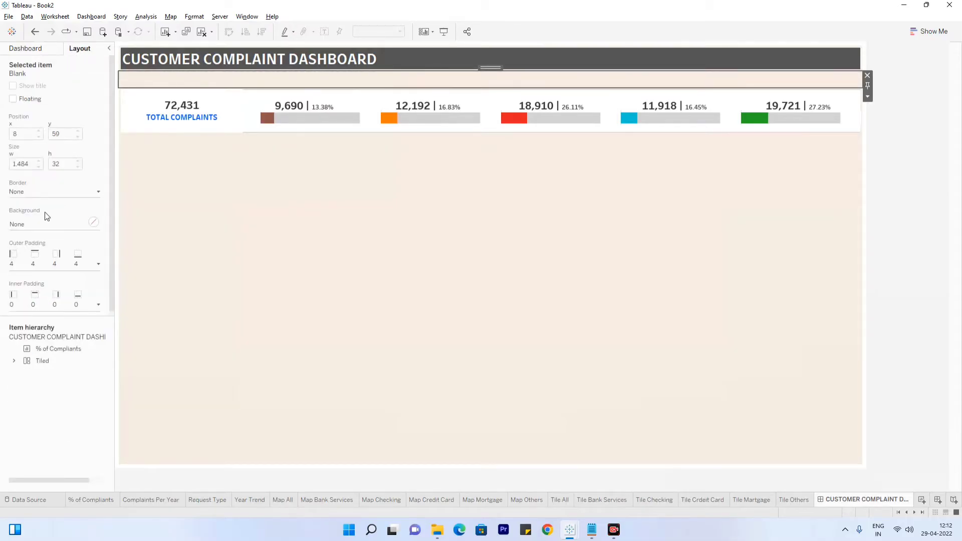
pyautogui.click(35, 263)
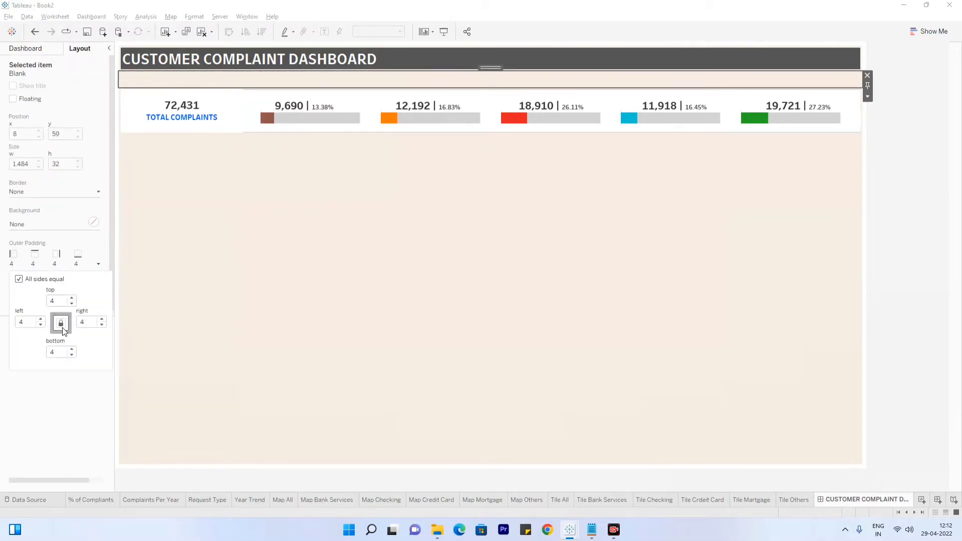
pyautogui.click(72, 303)
pyautogui.click(72, 355)
pyautogui.click(72, 355)
pyautogui.click(223, 201)
# Set the height of the Blank object below the dashboard title to 8 pixels
pyautogui.click(124, 82)
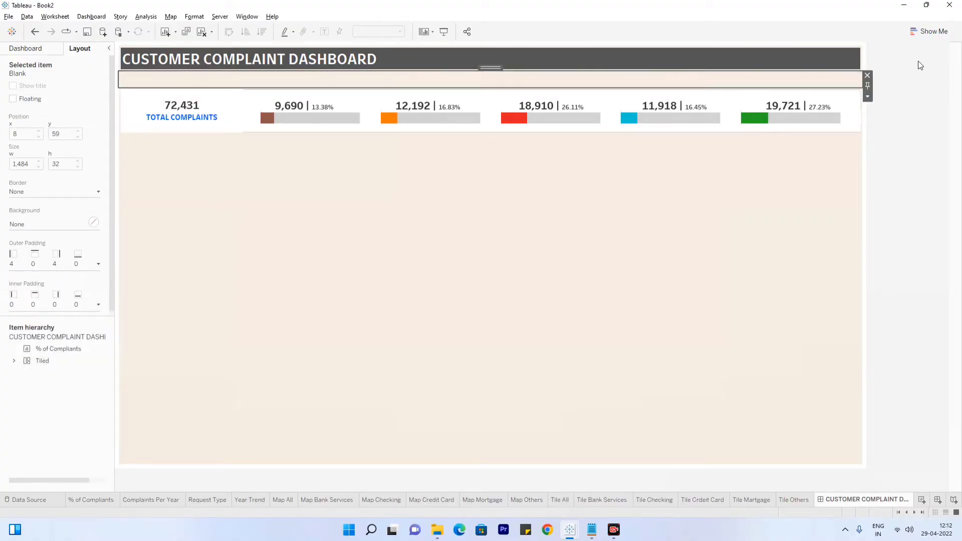
pyautogui.click(868, 97)
pyautogui.click(895, 138)
pyautogui.click(868, 96)
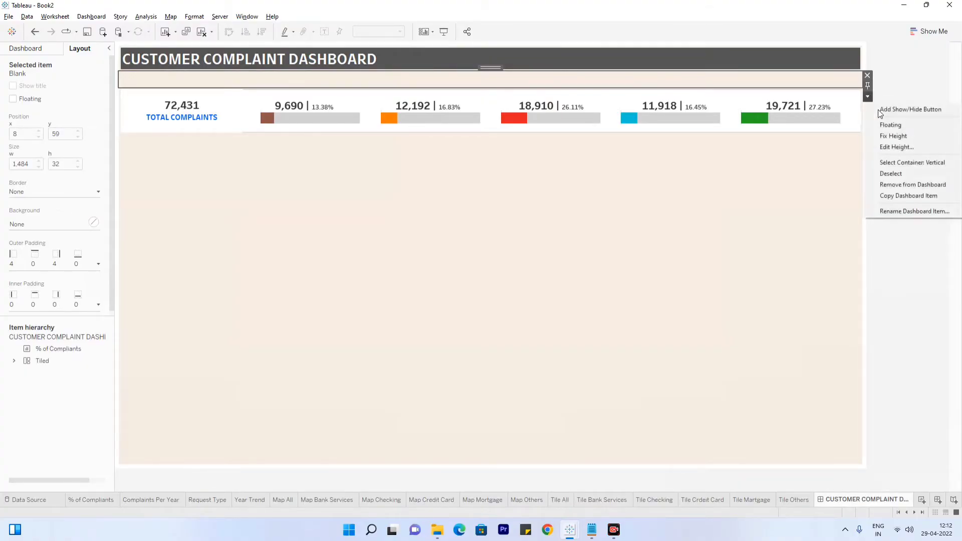
pyautogui.click(896, 147)
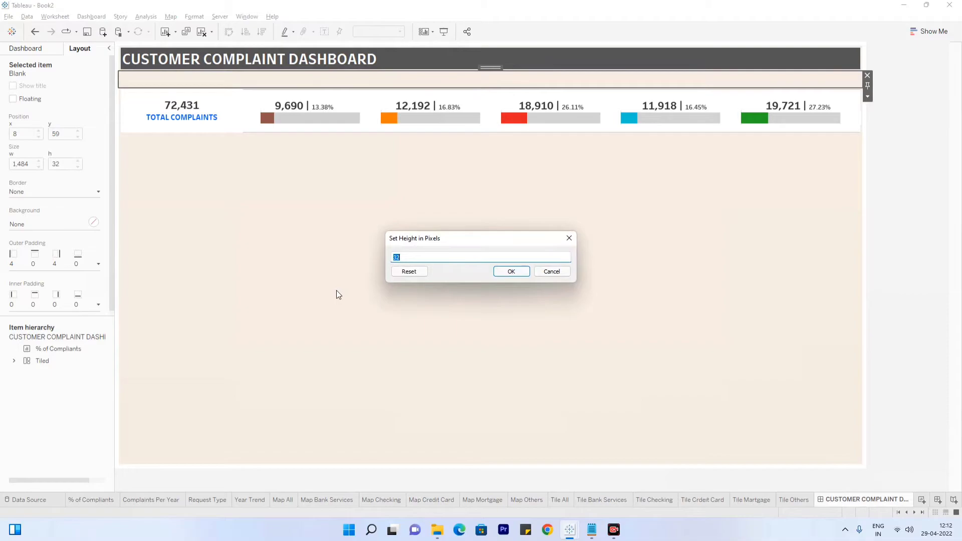
pyautogui.write('8')
pyautogui.press('Return')
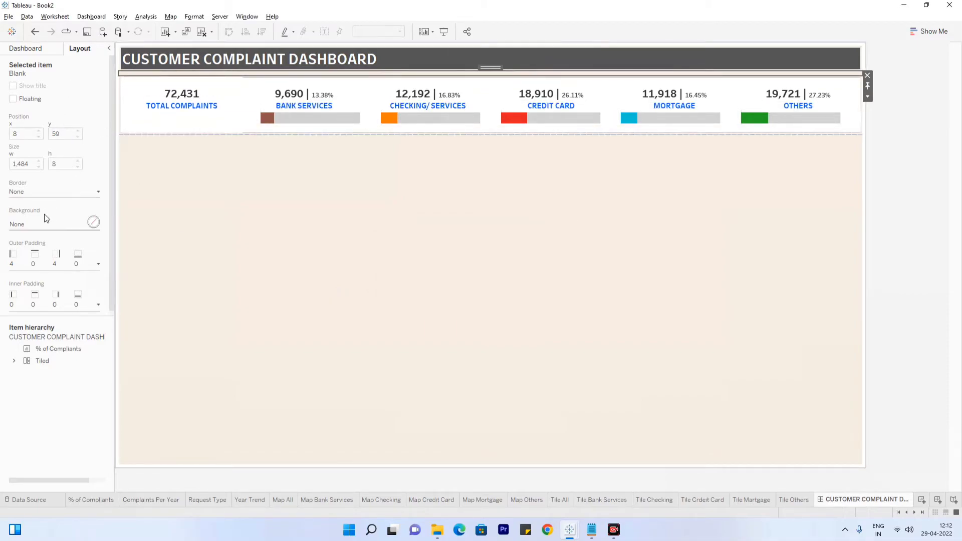
# Fill the Blank object's background with dark red #aa0000 to form a divider line
pyautogui.click(29, 231)
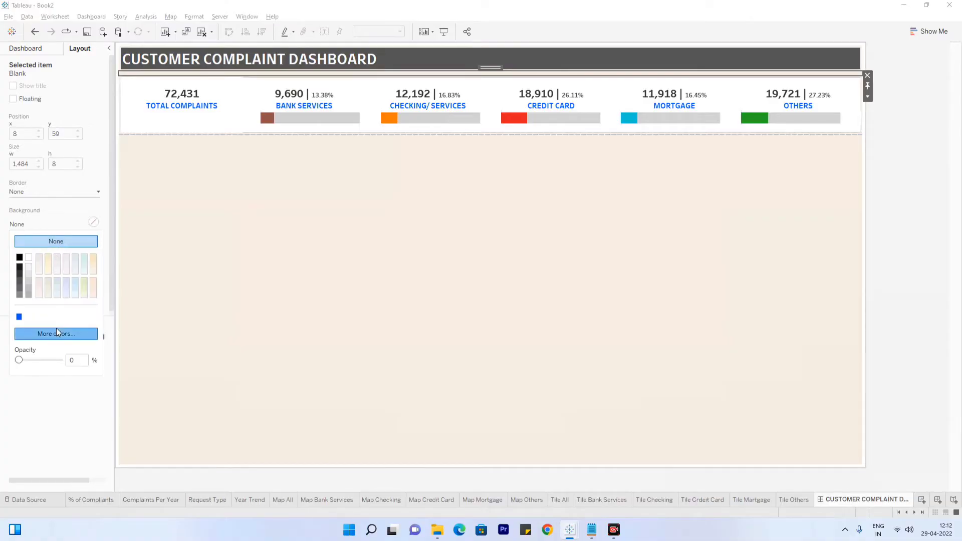
pyautogui.click(56, 334)
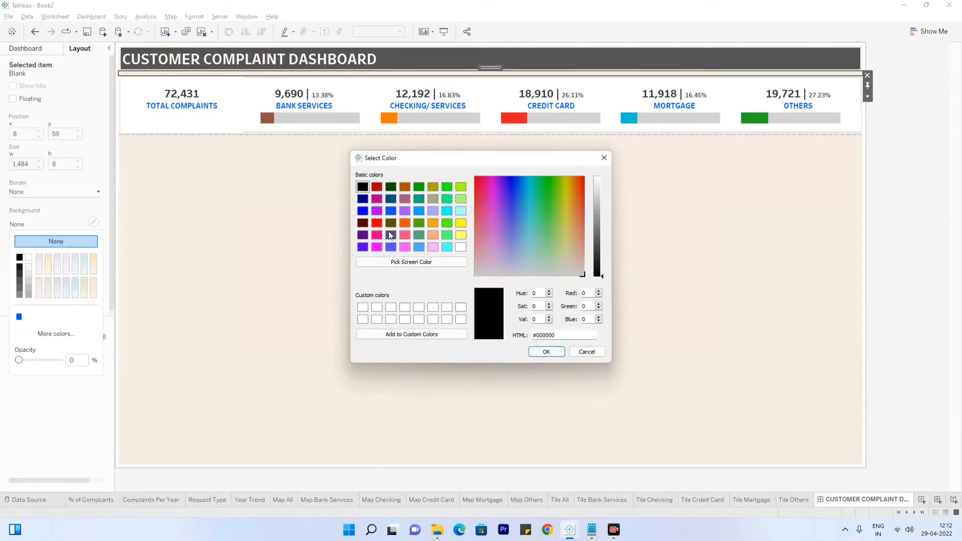
pyautogui.click(377, 187)
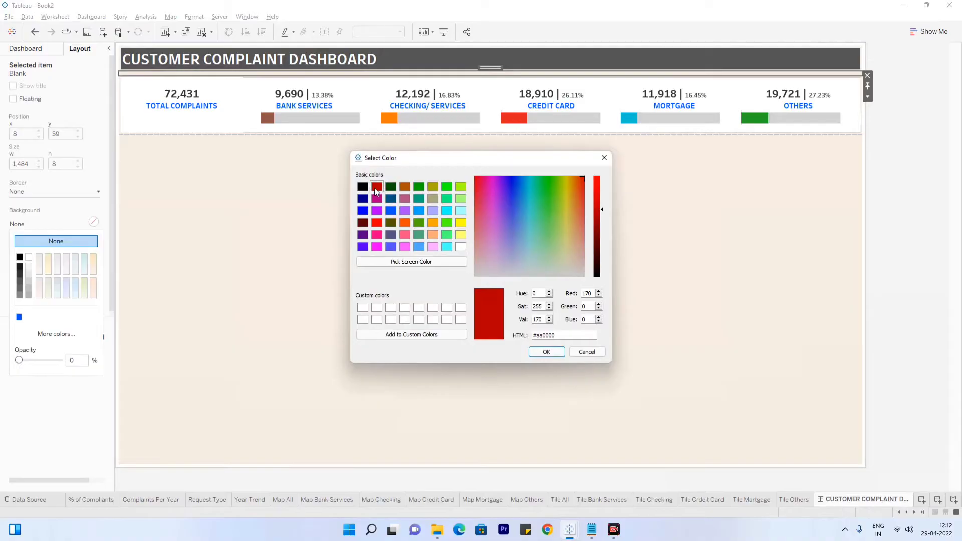
pyautogui.click(547, 353)
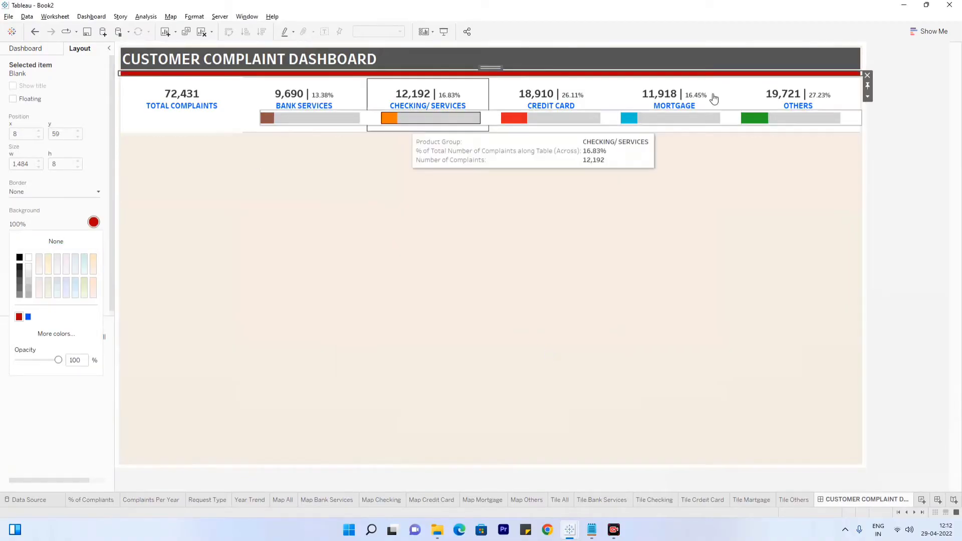
# Reduce the height of the red divider below the dashboard title to 5 pixels
pyautogui.click(868, 98)
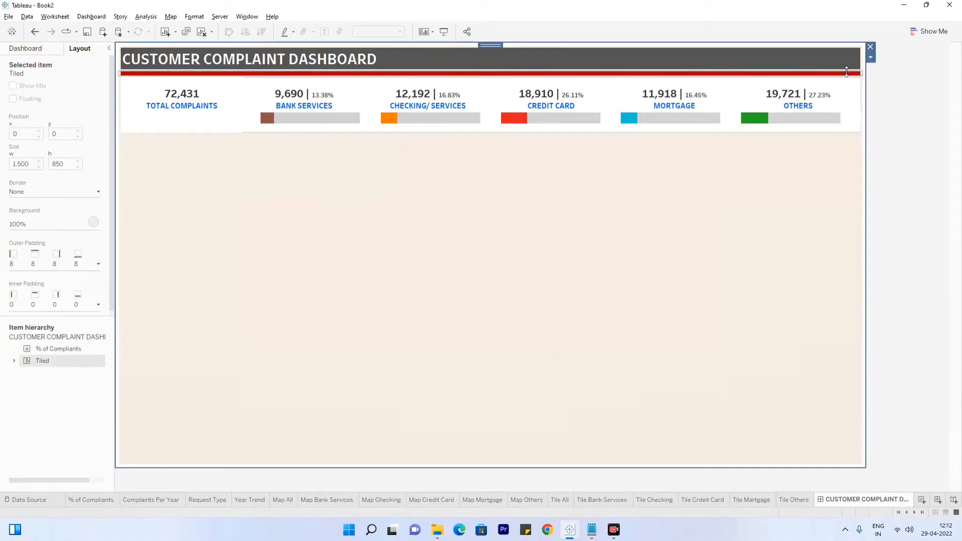
pyautogui.click(863, 82)
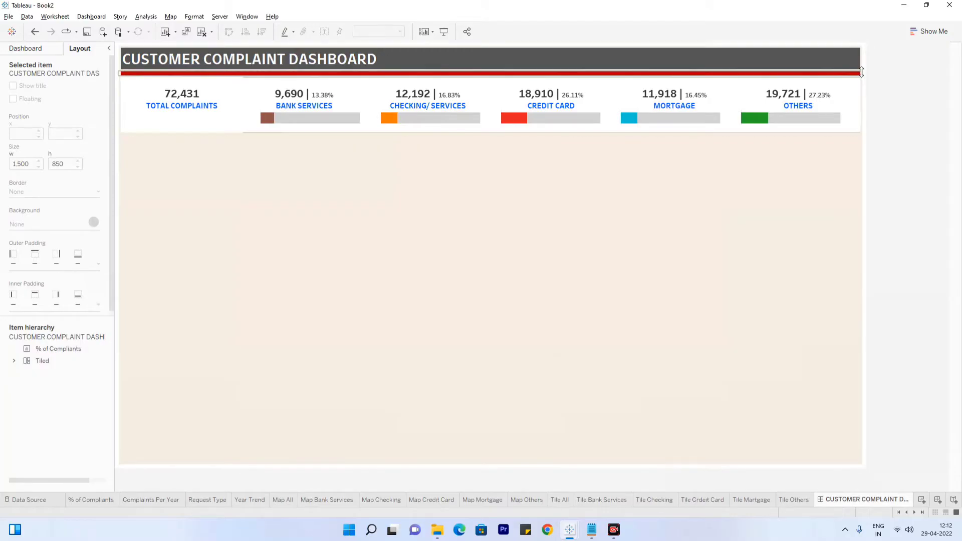
pyautogui.click(860, 74)
pyautogui.click(867, 96)
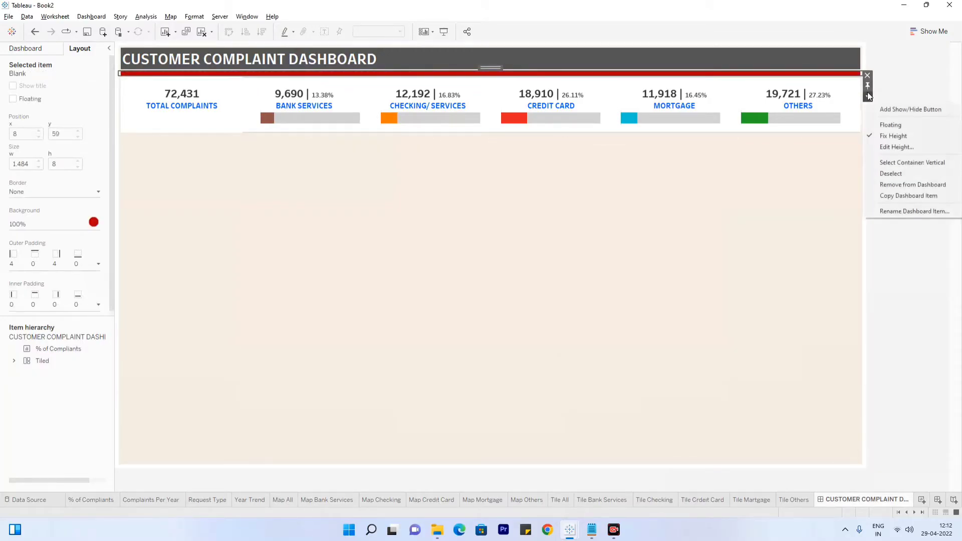
pyautogui.click(890, 149)
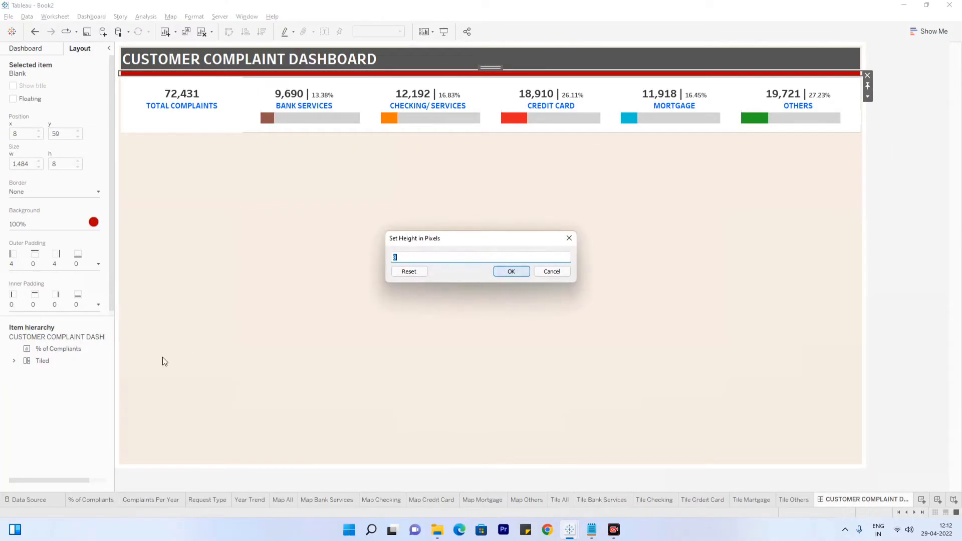
pyautogui.write('5')
pyautogui.press('Return')
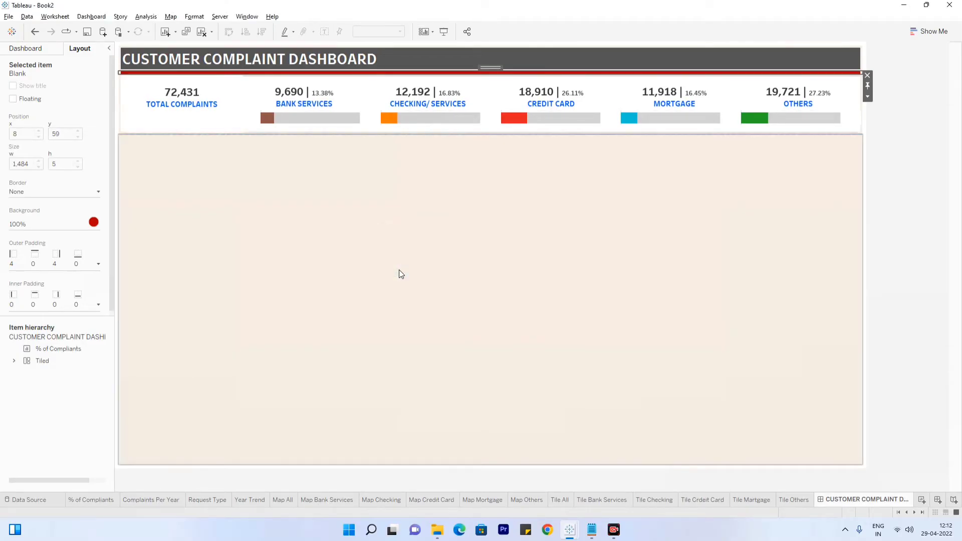
# Set the red divider's height to 4 pixels and deselect it
pyautogui.click(868, 97)
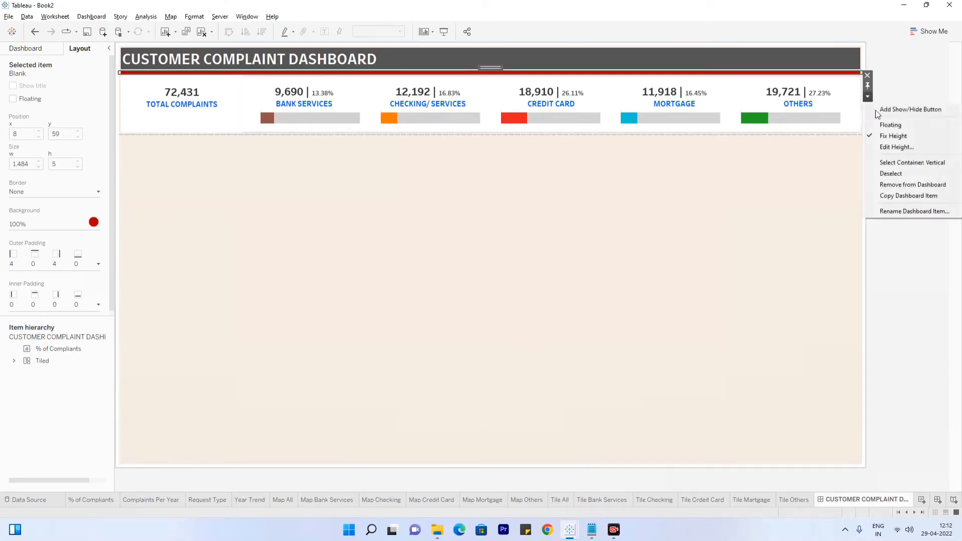
pyautogui.click(887, 146)
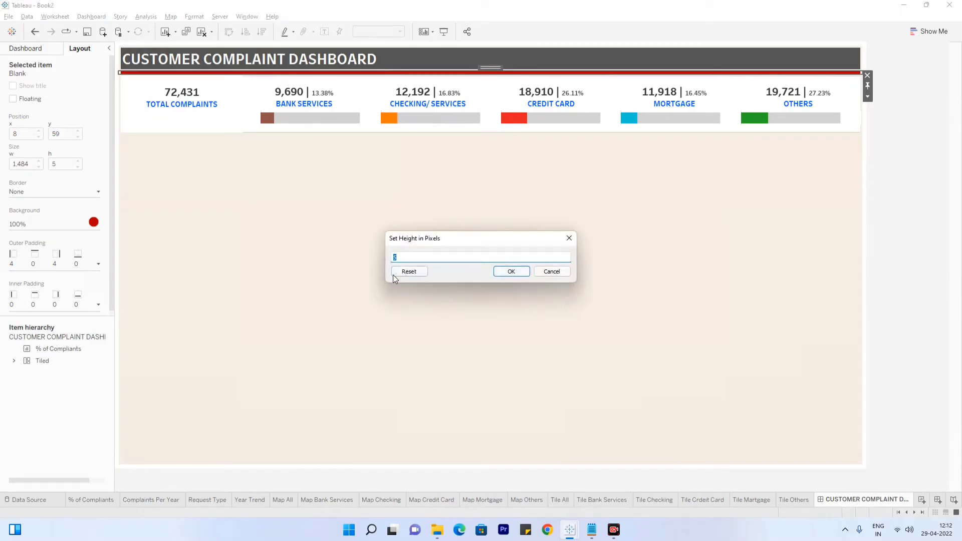
pyautogui.write('4')
pyautogui.press('Return')
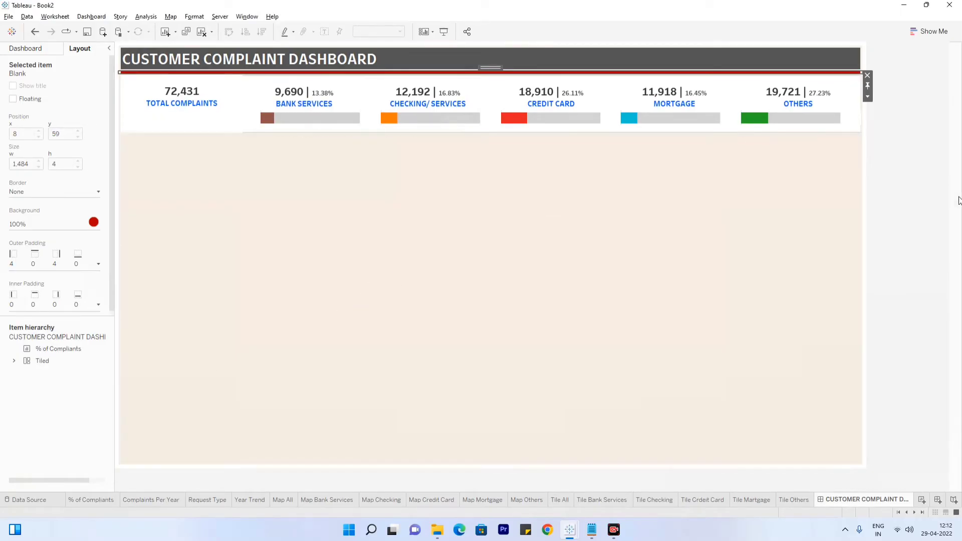
pyautogui.click(914, 176)
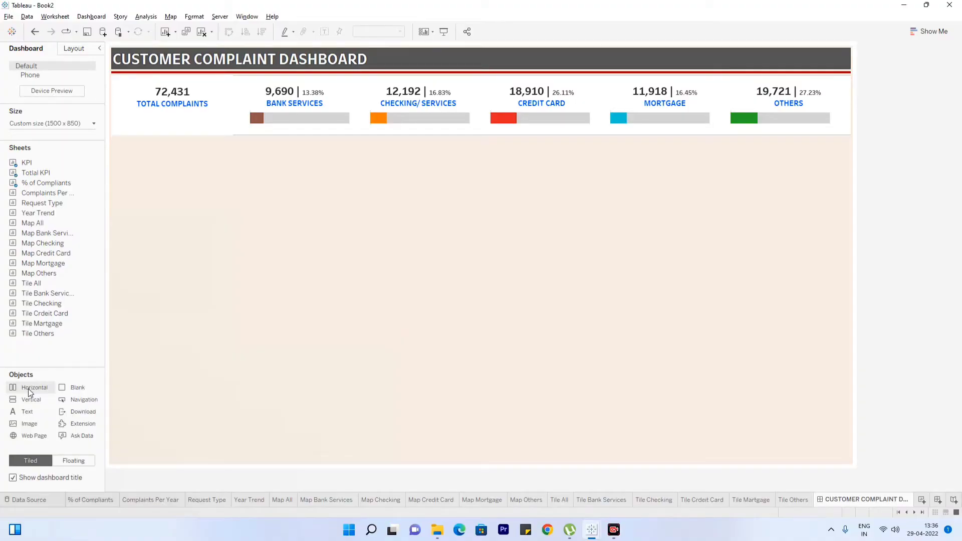
# Add a tiled horizontal container below the KPI row and place the Complaints Per Year sheet in it
pyautogui.moveTo(29, 393); pyautogui.dragTo(356, 188)
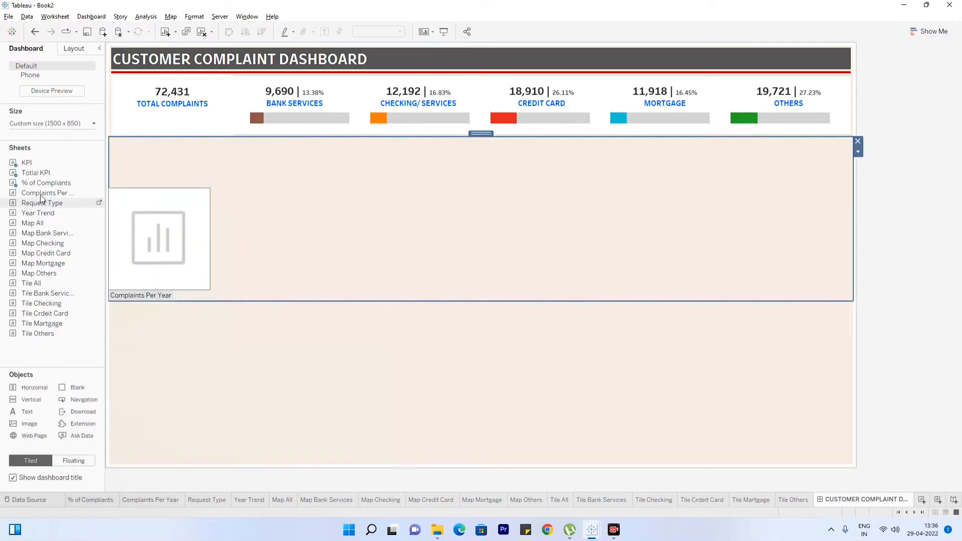
pyautogui.moveTo(42, 195); pyautogui.dragTo(184, 199)
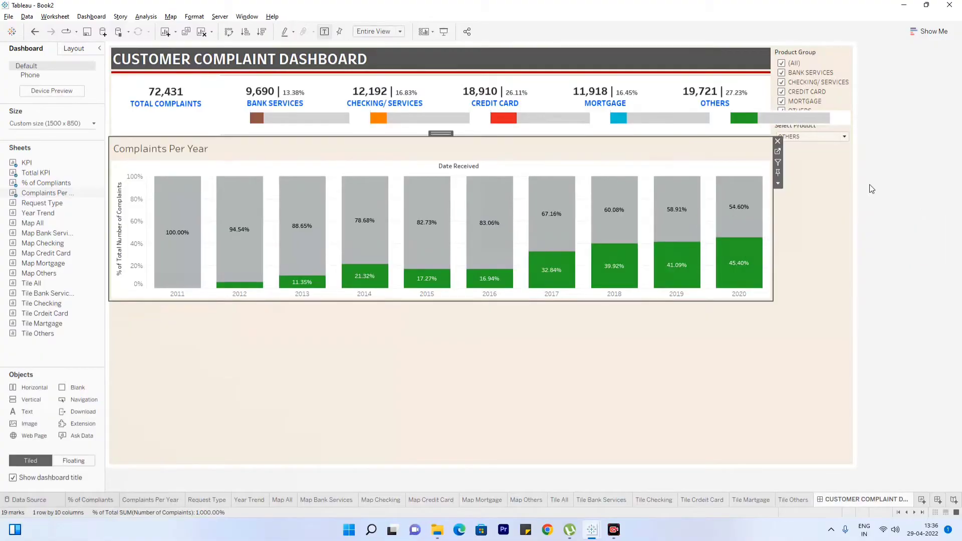
# Delete the layout container holding the Product Group and Select Product controls, including its items
pyautogui.click(822, 220)
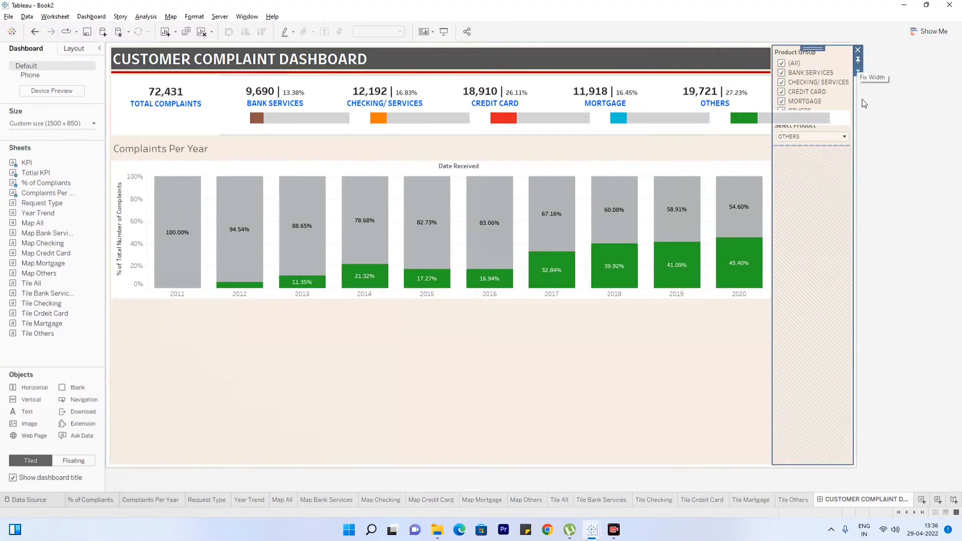
pyautogui.click(858, 49)
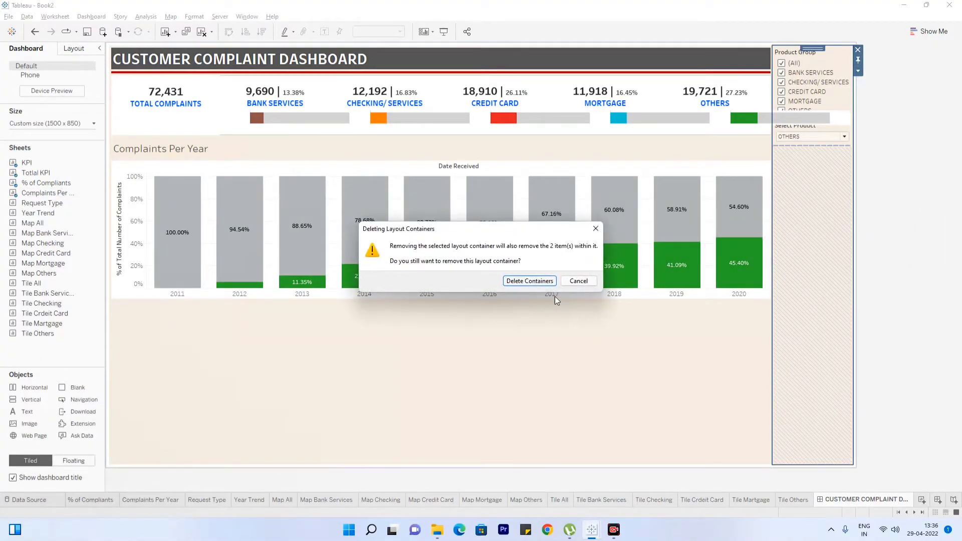
pyautogui.click(540, 282)
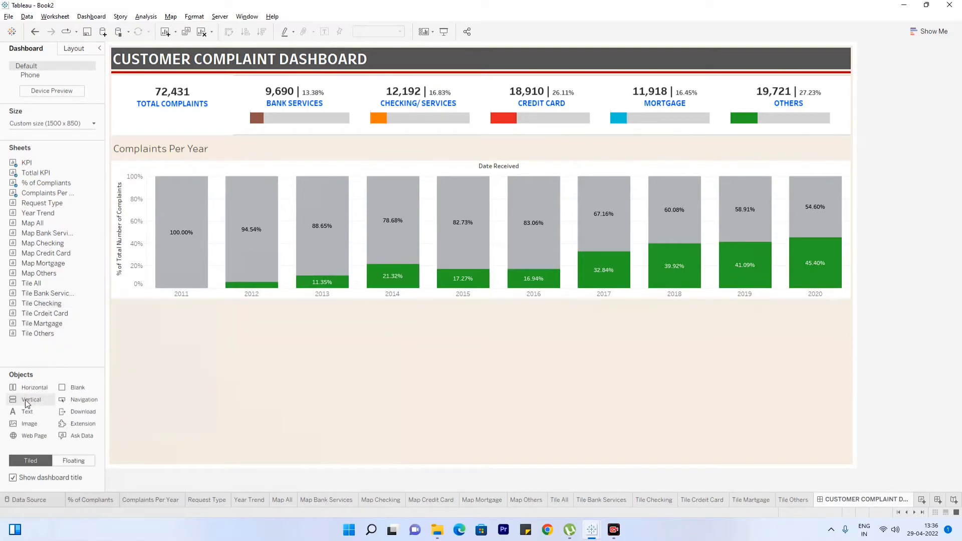
# Add a vertical container to the right of the Complaints Per Year chart and distribute the horizontal container's contents evenly
pyautogui.moveTo(34, 401); pyautogui.dragTo(763, 221)
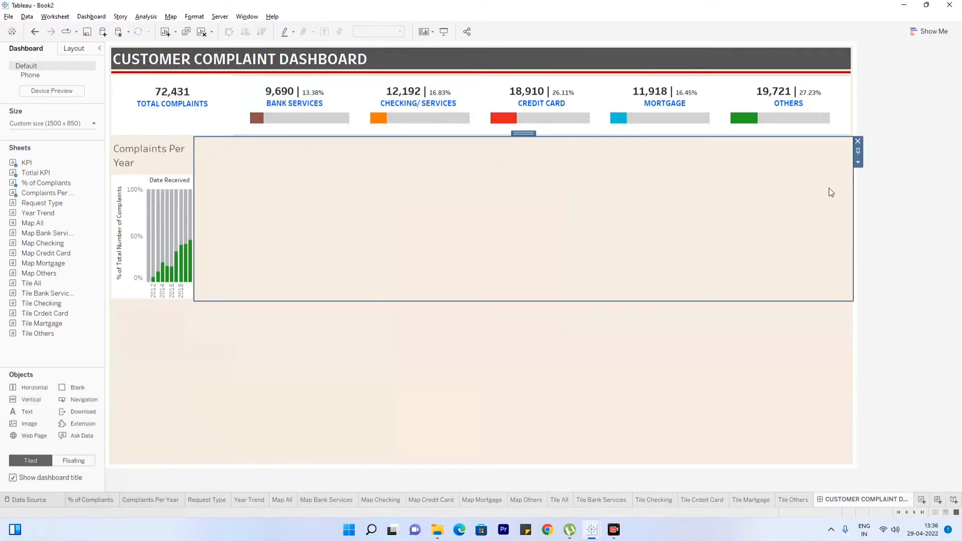
pyautogui.click(859, 162)
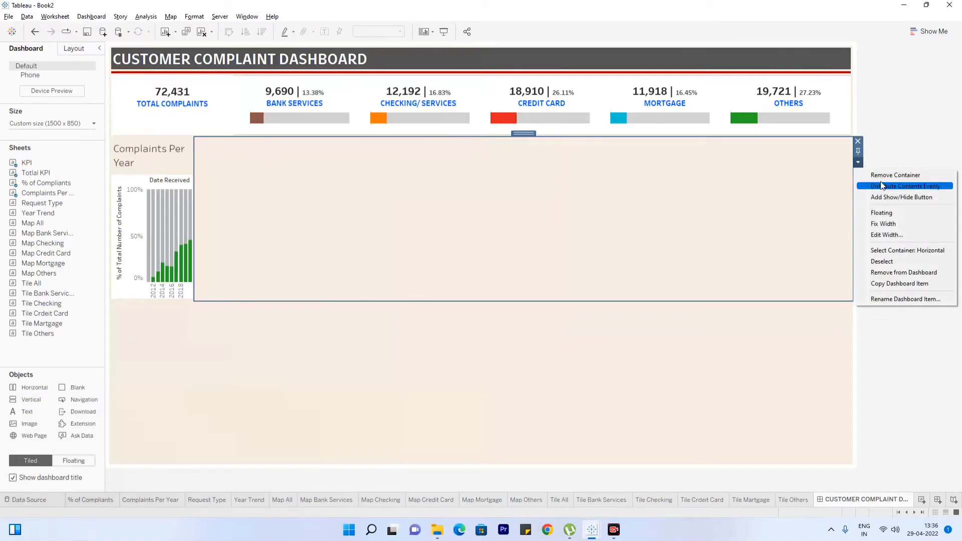
pyautogui.click(891, 251)
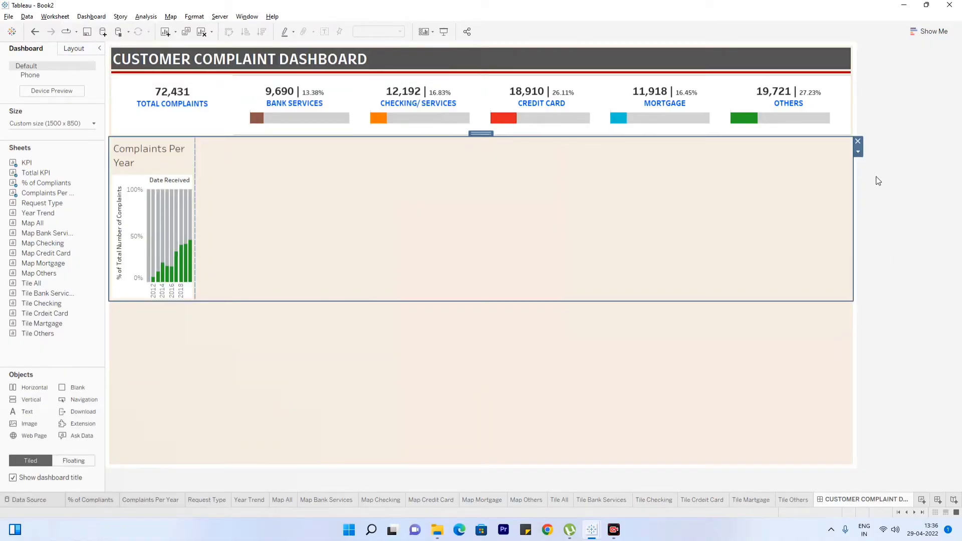
pyautogui.click(859, 152)
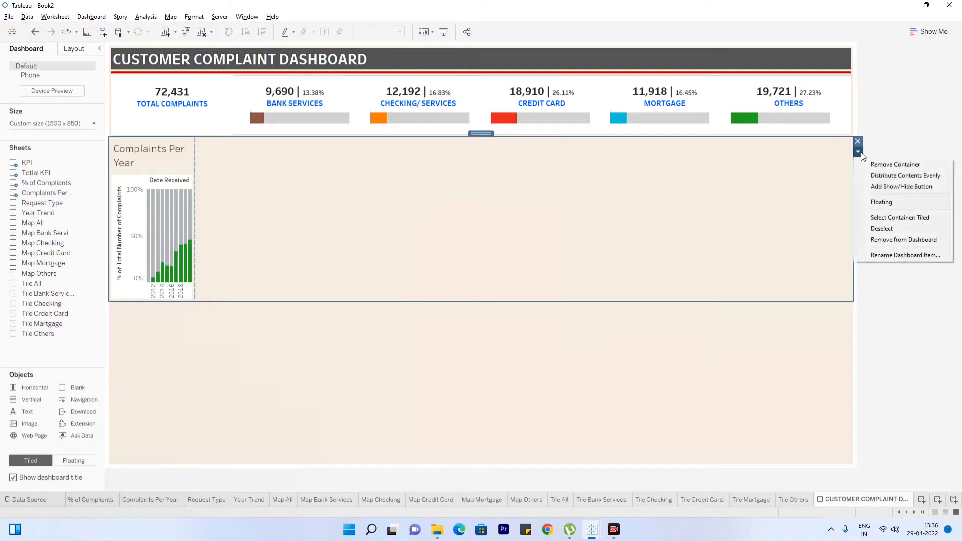
pyautogui.click(883, 176)
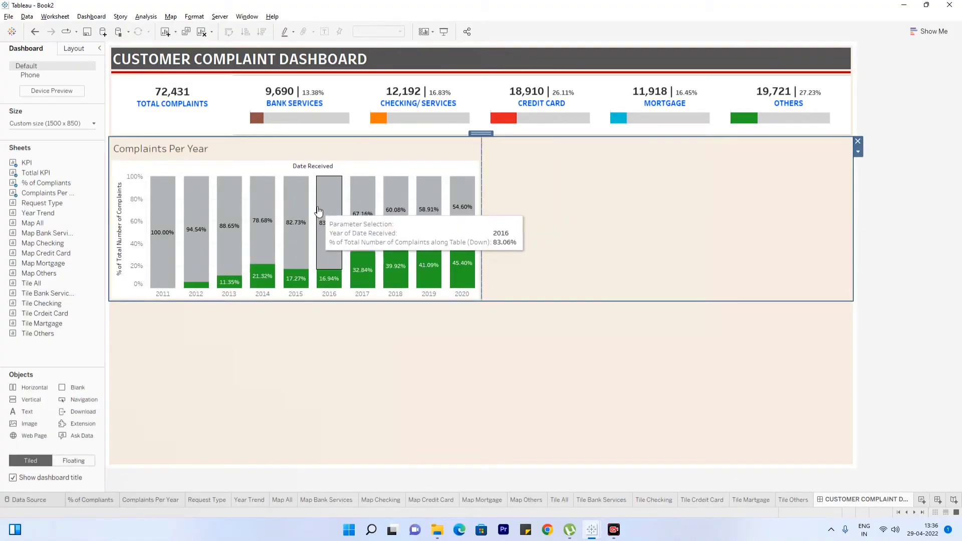
# Stack the Map All, Map Bank Services, Map Checking, Map Credit Card, Map Mortgage and Map Others sheets in the empty vertical container
pyautogui.click(564, 180)
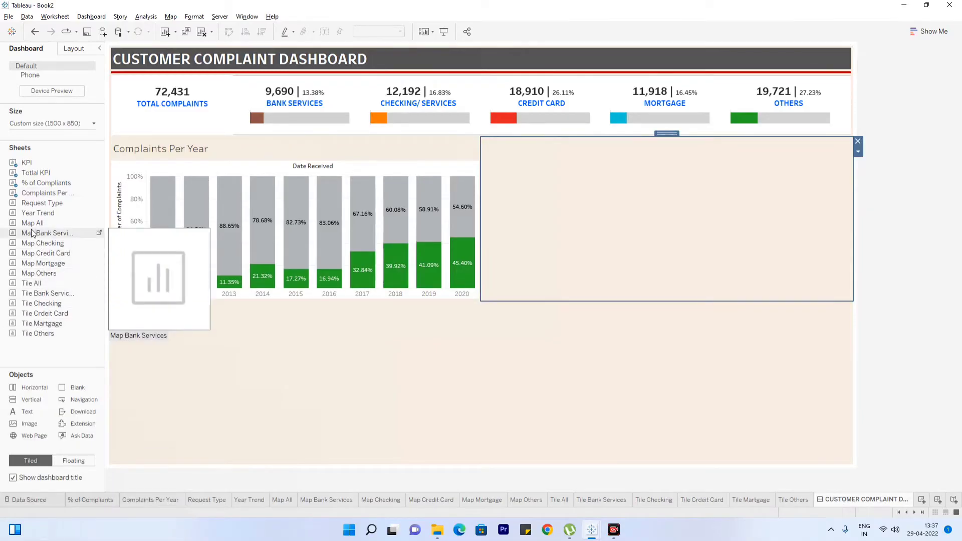
pyautogui.moveTo(32, 225); pyautogui.dragTo(655, 193)
pyautogui.moveTo(70, 234); pyautogui.dragTo(559, 168)
pyautogui.moveTo(42, 243)
pyautogui.mouseDown()
pyautogui.moveTo(563, 230)
pyautogui.moveTo(577, 211)
pyautogui.mouseUp()
pyautogui.moveTo(43, 254)
pyautogui.mouseDown()
pyautogui.moveTo(514, 206)
pyautogui.moveTo(150, 321)
pyautogui.moveTo(153, 261)
pyautogui.moveTo(549, 246)
pyautogui.mouseUp()
pyautogui.moveTo(32, 274); pyautogui.dragTo(477, 271)
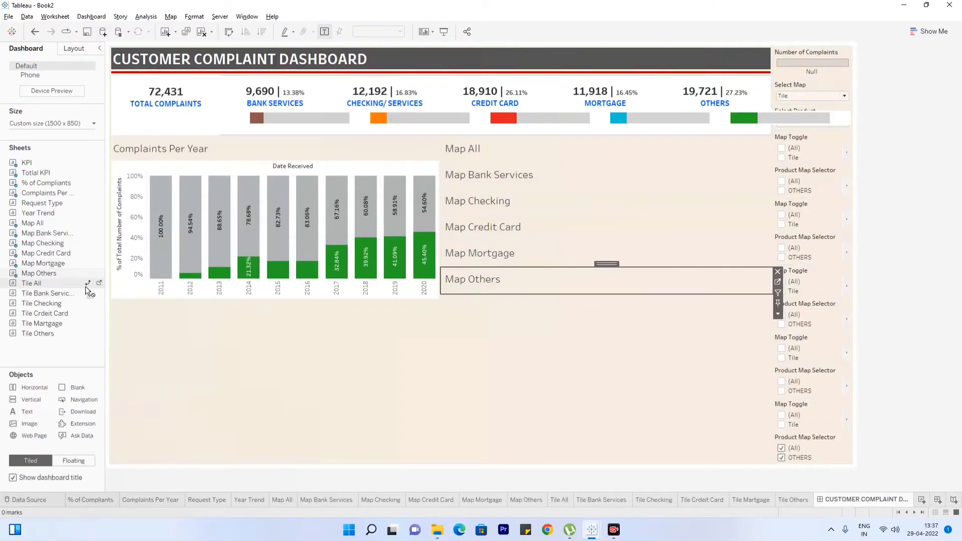
# Add the Tile All, Tile Bank Services, Tile Checking, Tile Crdeit Card, Tile Martgage and Tile Others sheets to the container with the maps
pyautogui.moveTo(544, 285); pyautogui.dragTo(543, 284)
pyautogui.moveTo(47, 294)
pyautogui.mouseDown()
pyautogui.moveTo(112, 316)
pyautogui.moveTo(396, 278)
pyautogui.moveTo(495, 285)
pyautogui.mouseUp()
pyautogui.moveTo(43, 308); pyautogui.dragTo(508, 270)
pyautogui.moveTo(41, 314); pyautogui.dragTo(489, 275)
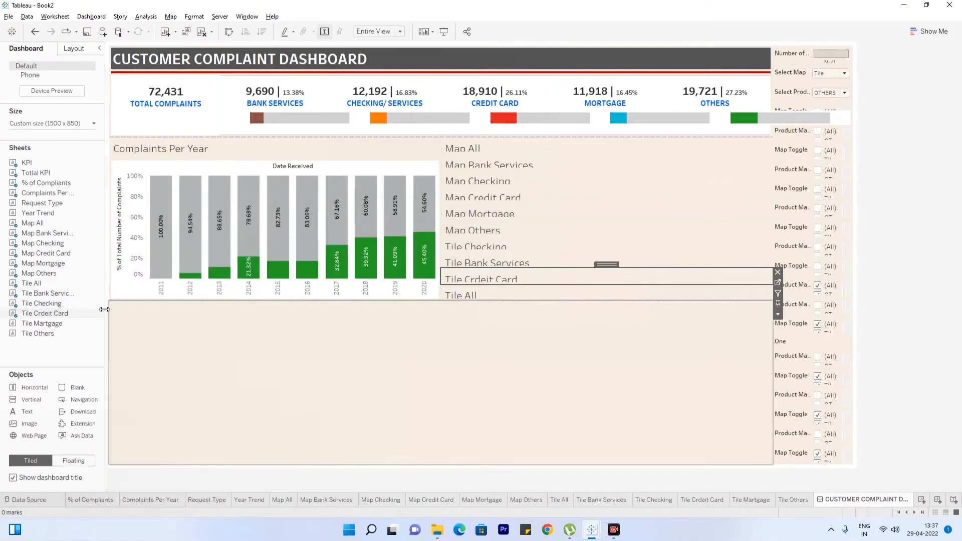
pyautogui.moveTo(44, 324); pyautogui.dragTo(508, 273)
pyautogui.moveTo(44, 337); pyautogui.dragTo(533, 279)
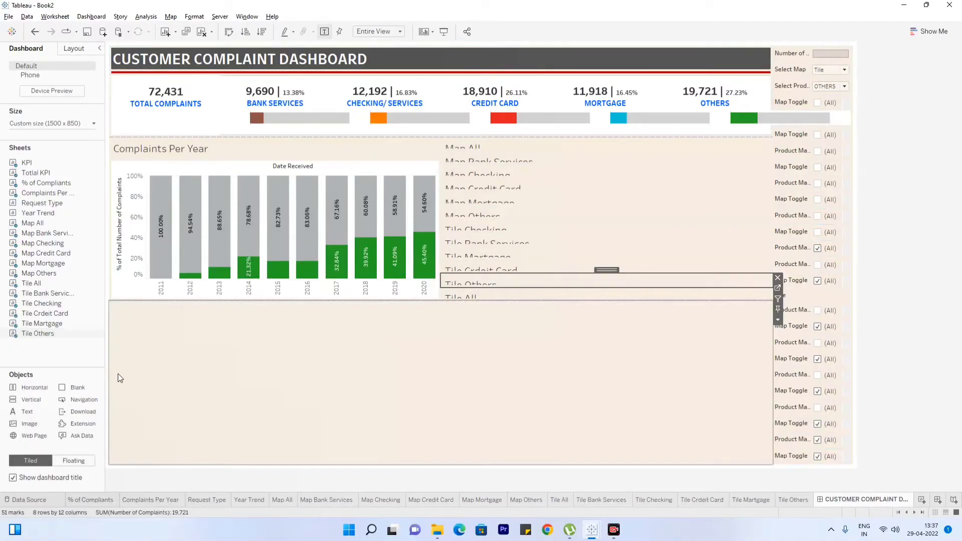
# Add a text object reading "State Wise Complaints (Map/ Tile Chart)" near the top of the map and tile container
pyautogui.moveTo(29, 404); pyautogui.dragTo(631, 154)
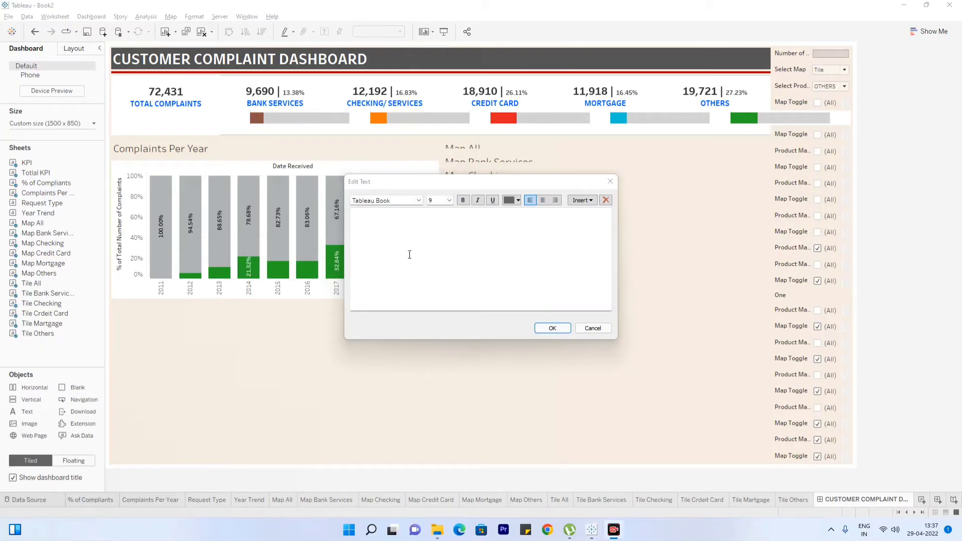
pyautogui.click(410, 253)
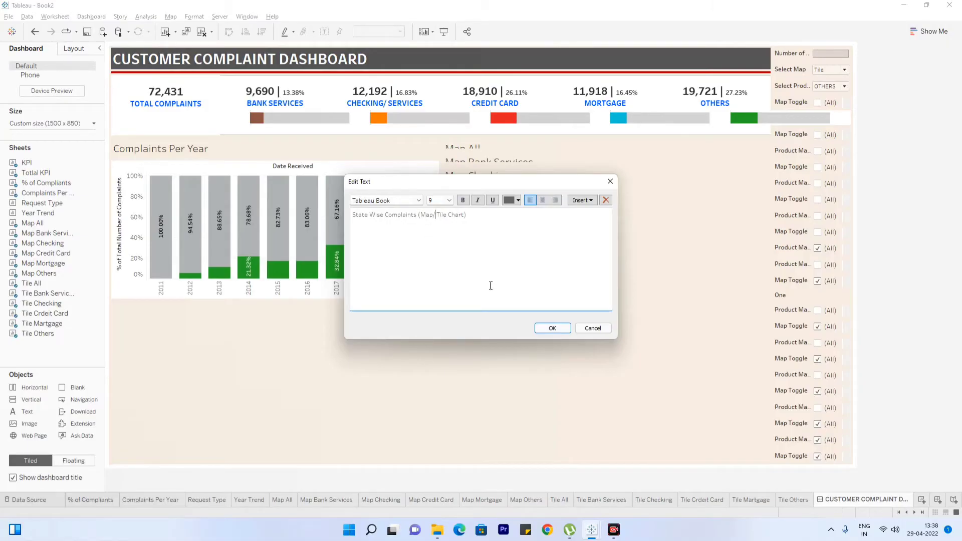
pyautogui.click(554, 328)
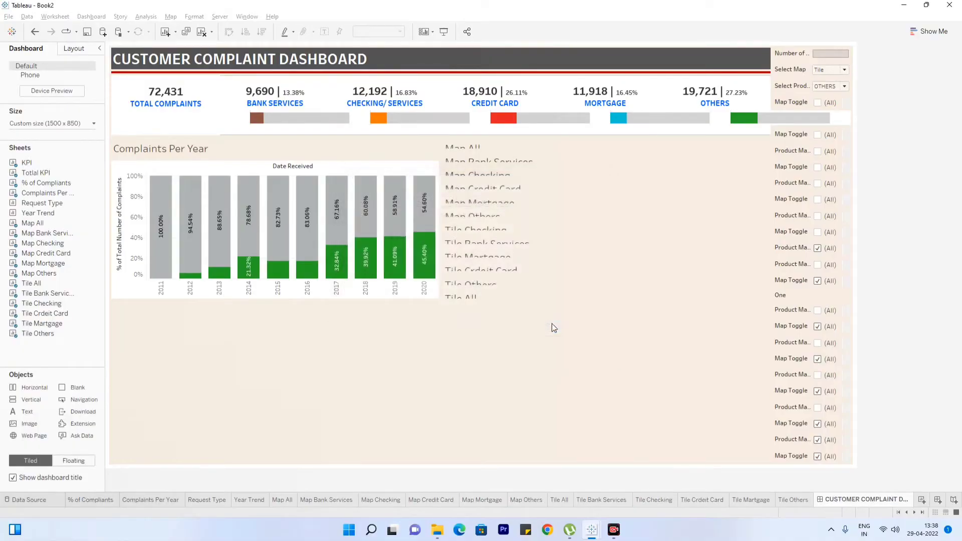
# Hide the titles of the Tile All and Tile Crdeit Card sheets on the dashboard
pyautogui.moveTo(616, 146)
pyautogui.mouseDown()
pyautogui.moveTo(608, 136)
pyautogui.moveTo(462, 150)
pyautogui.moveTo(463, 139)
pyautogui.moveTo(513, 147)
pyautogui.moveTo(562, 184)
pyautogui.moveTo(474, 296)
pyautogui.mouseUp()
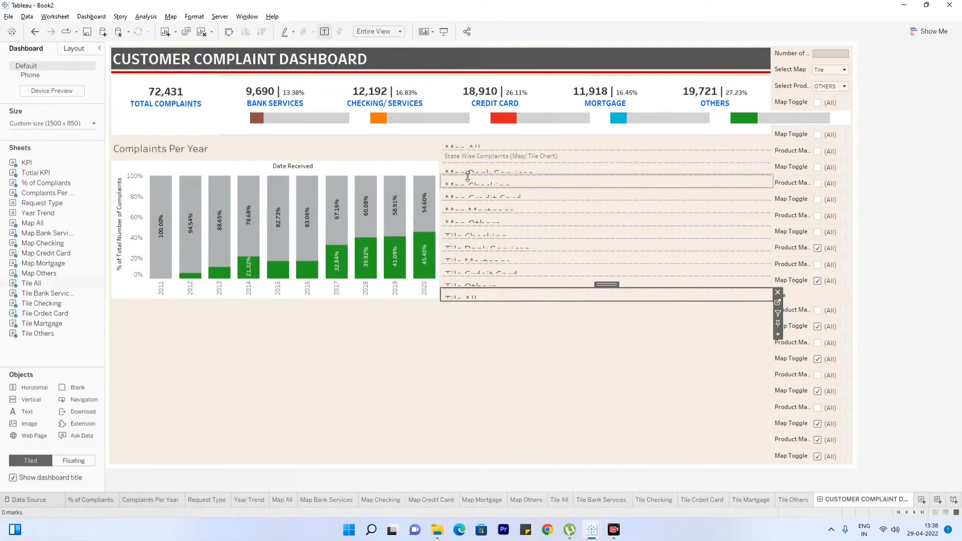
pyautogui.rightClick(461, 294)
pyautogui.click(494, 318)
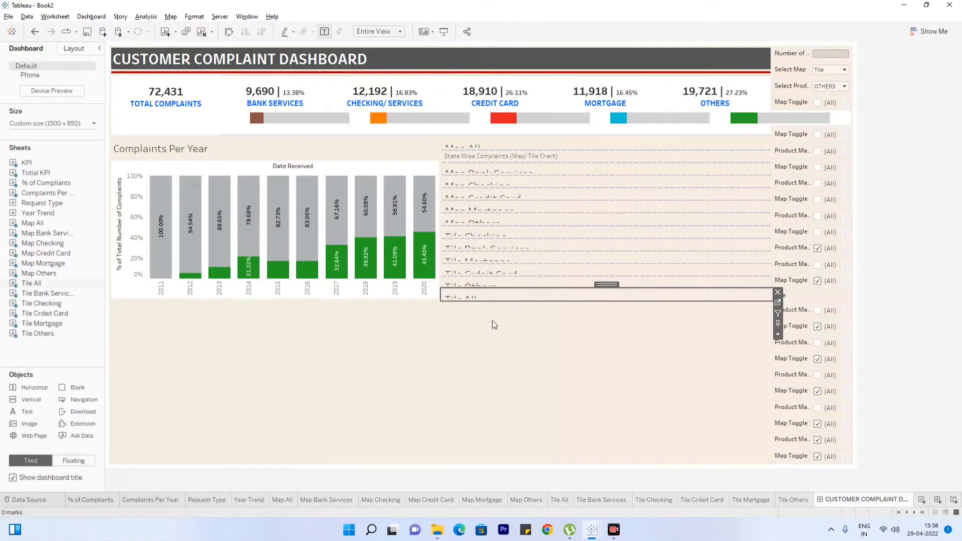
pyautogui.rightClick(462, 283)
pyautogui.click(488, 292)
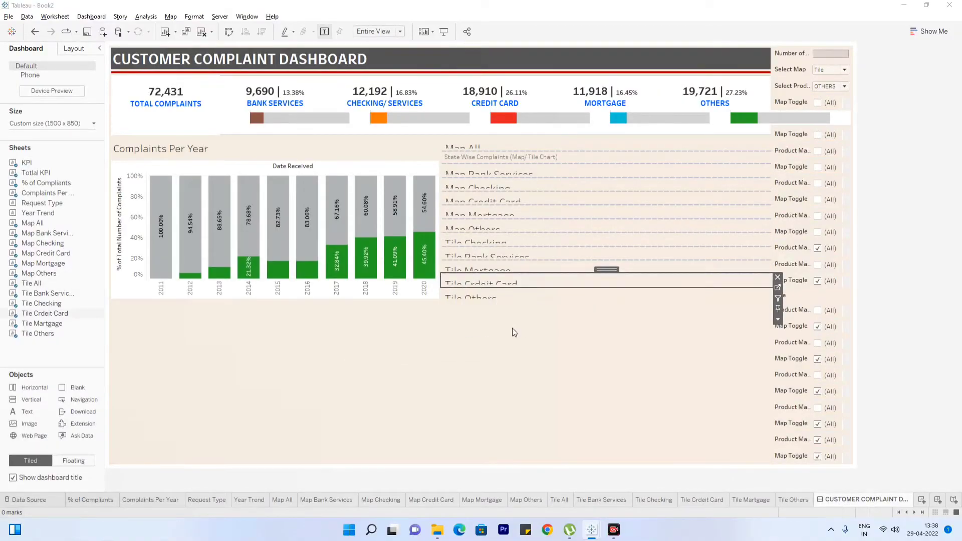
pyautogui.click(566, 329)
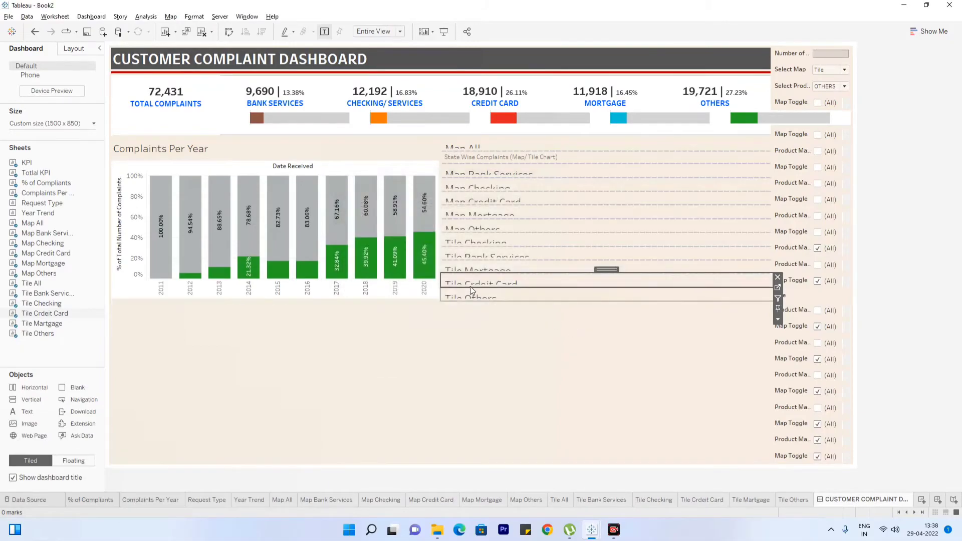
pyautogui.rightClick(468, 285)
pyautogui.rightClick(450, 283)
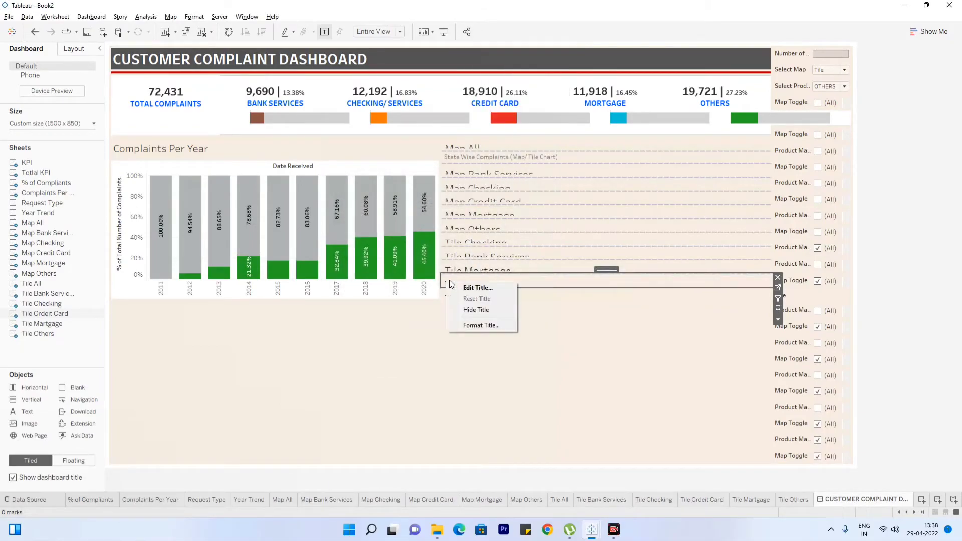
pyautogui.click(476, 307)
# Hide the titles of the Tile Martgage, Tile Bank Services and Tile Checking sheets
pyautogui.rightClick(468, 283)
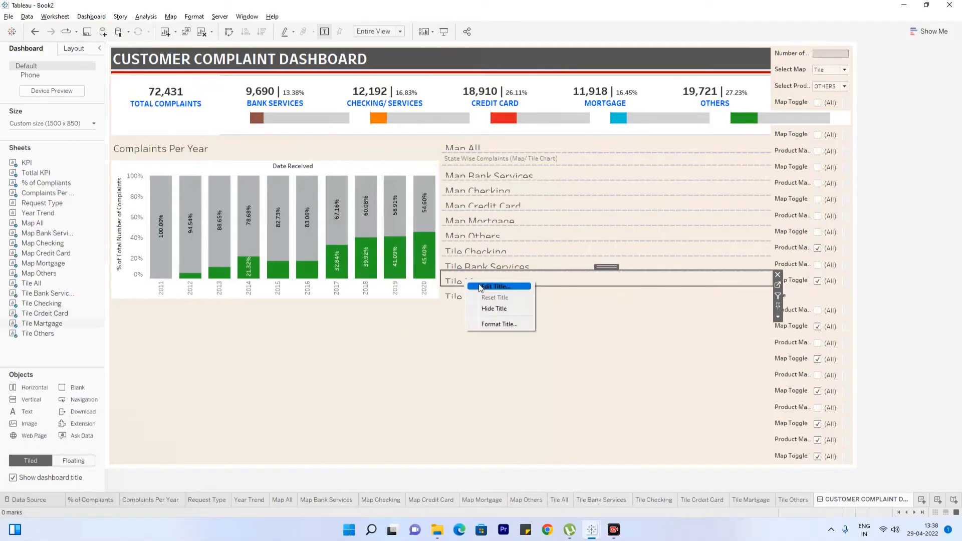
pyautogui.click(480, 309)
pyautogui.rightClick(460, 278)
pyautogui.click(478, 308)
pyautogui.rightClick(461, 276)
pyautogui.click(482, 307)
# Hide the titles of the Map Others, Map Mortgage, Map Credit Card and Map Checking sheets
pyautogui.rightClick(459, 265)
pyautogui.click(483, 296)
pyautogui.rightClick(470, 256)
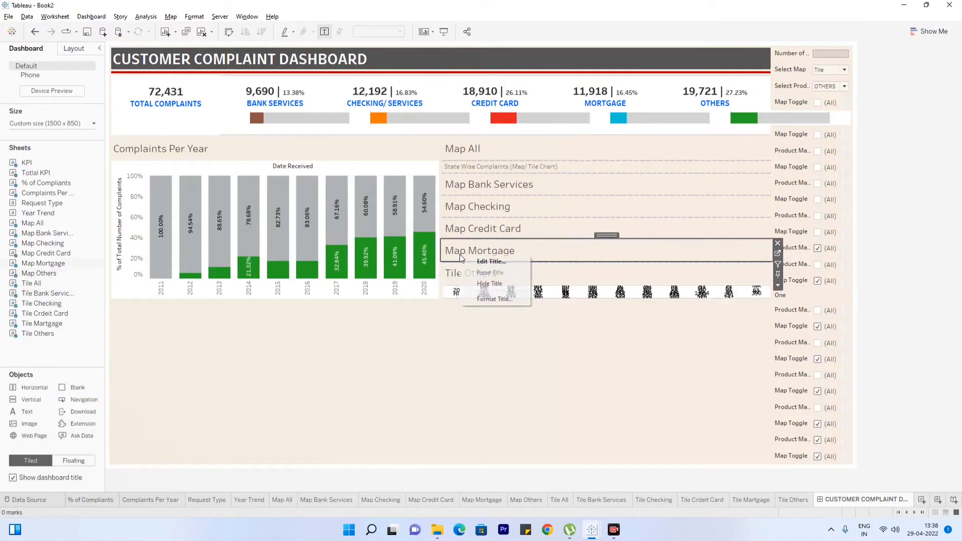
pyautogui.click(489, 284)
pyautogui.rightClick(471, 228)
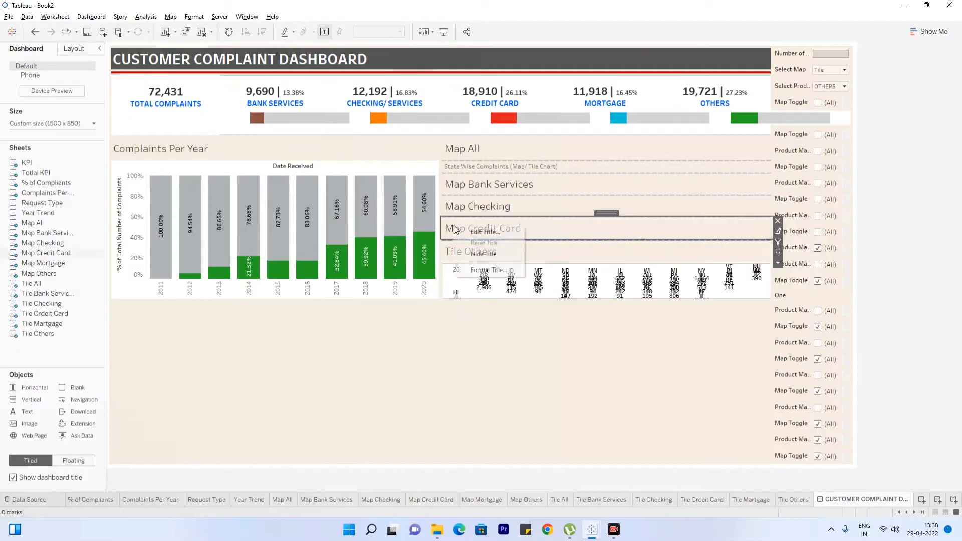
pyautogui.click(490, 252)
pyautogui.rightClick(467, 209)
pyautogui.click(487, 232)
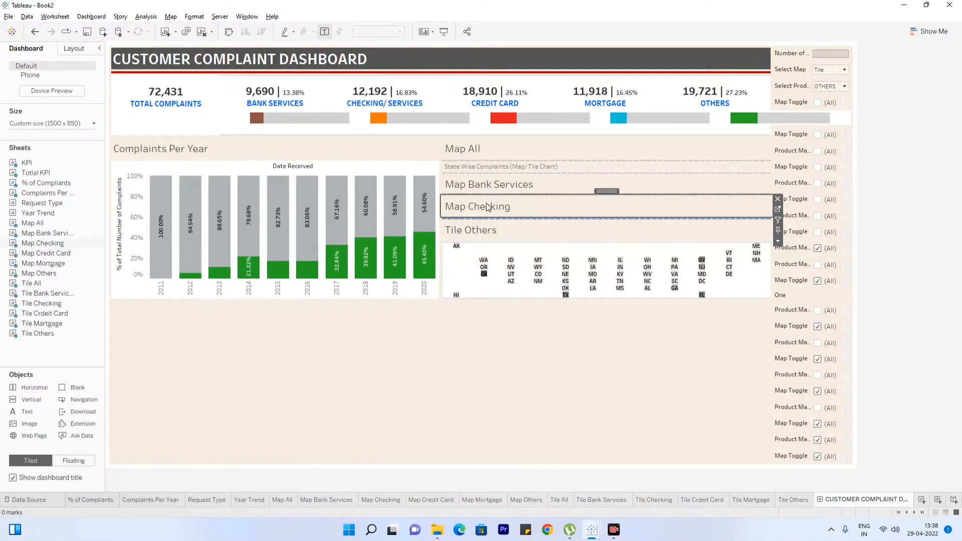
# Hide the Map Bank Services and Tile Others titles, and extend the Complaints Per Year and tile chart row downward
pyautogui.rightClick(475, 191)
pyautogui.click(504, 216)
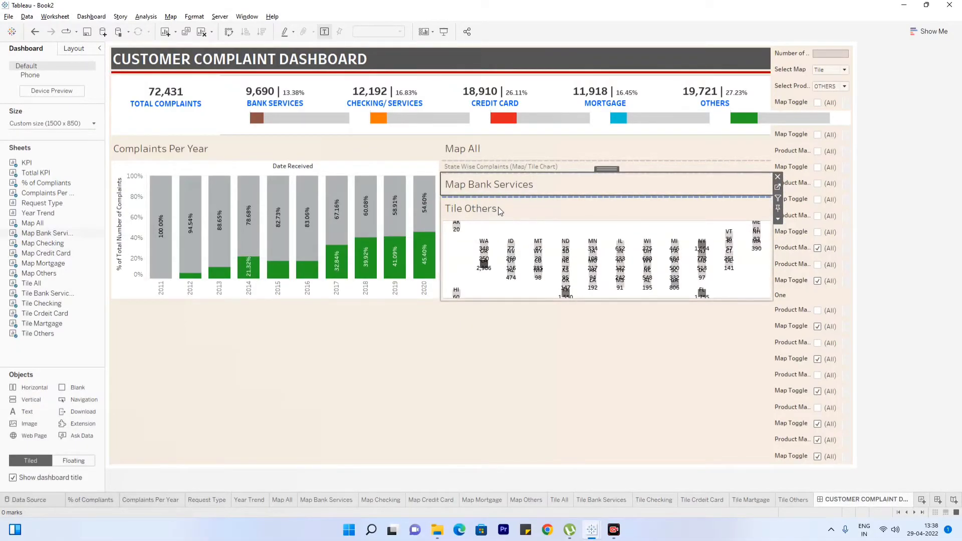
pyautogui.rightClick(468, 188)
pyautogui.click(498, 213)
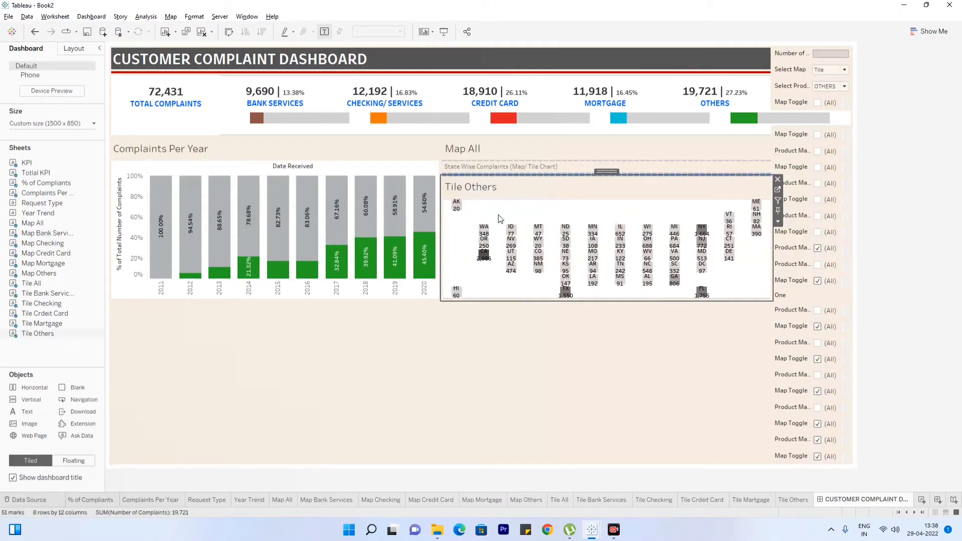
pyautogui.moveTo(492, 299); pyautogui.dragTo(492, 326)
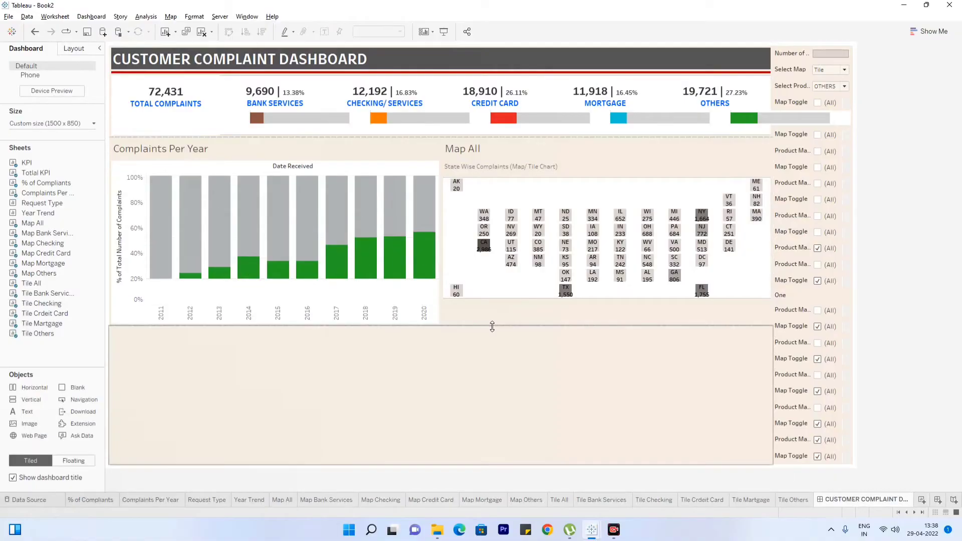
# Delete the vertical layout container holding the Map Toggle and product filters, legend and parameter controls, including everything inside it
pyautogui.click(847, 391)
pyautogui.click(858, 399)
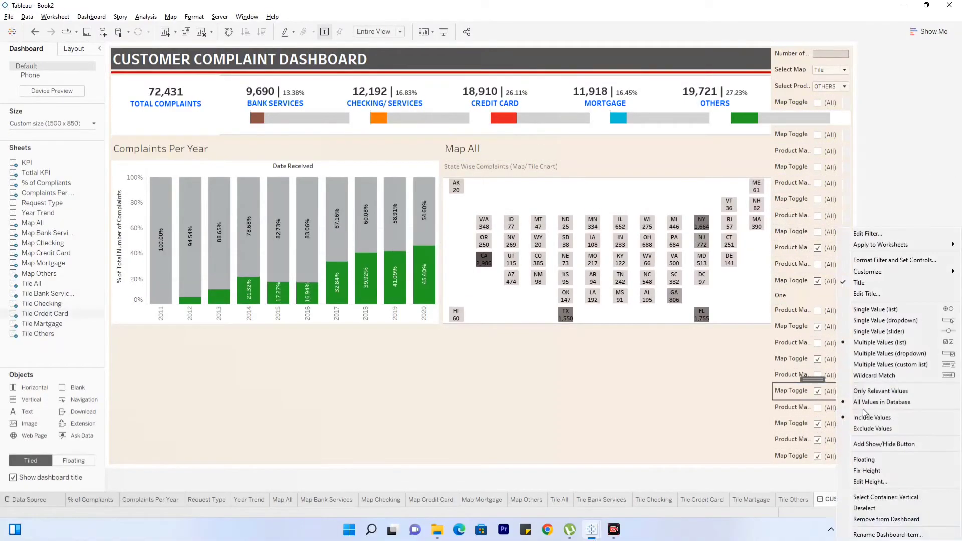
pyautogui.click(886, 498)
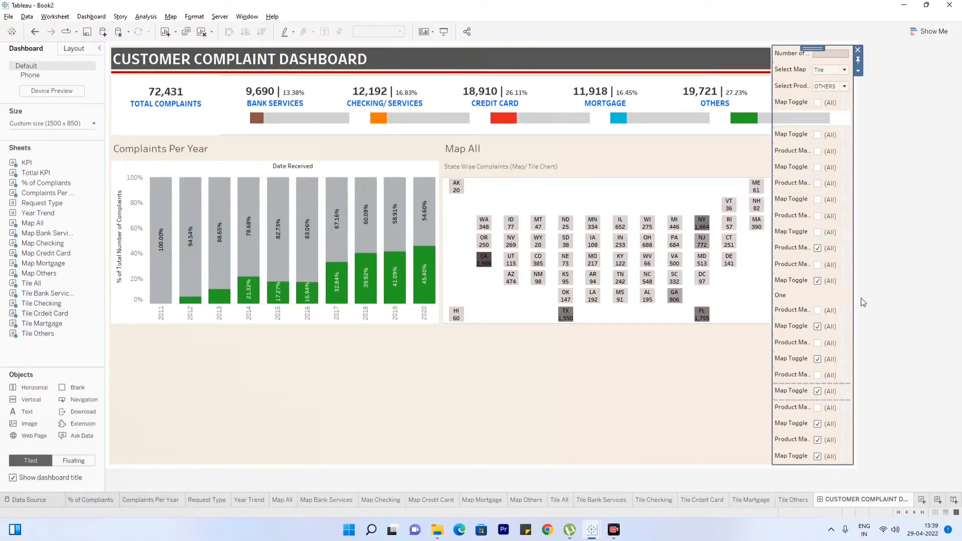
pyautogui.click(859, 50)
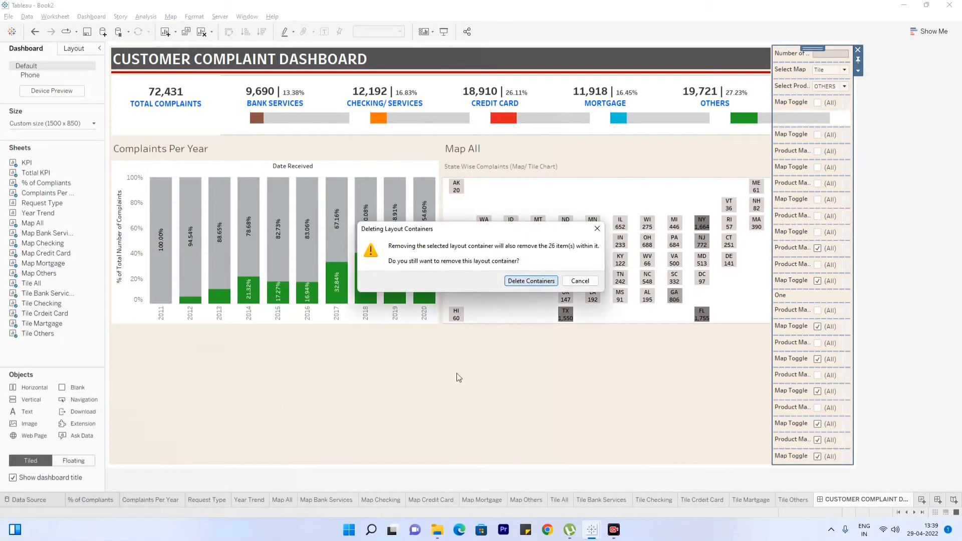
pyautogui.click(533, 281)
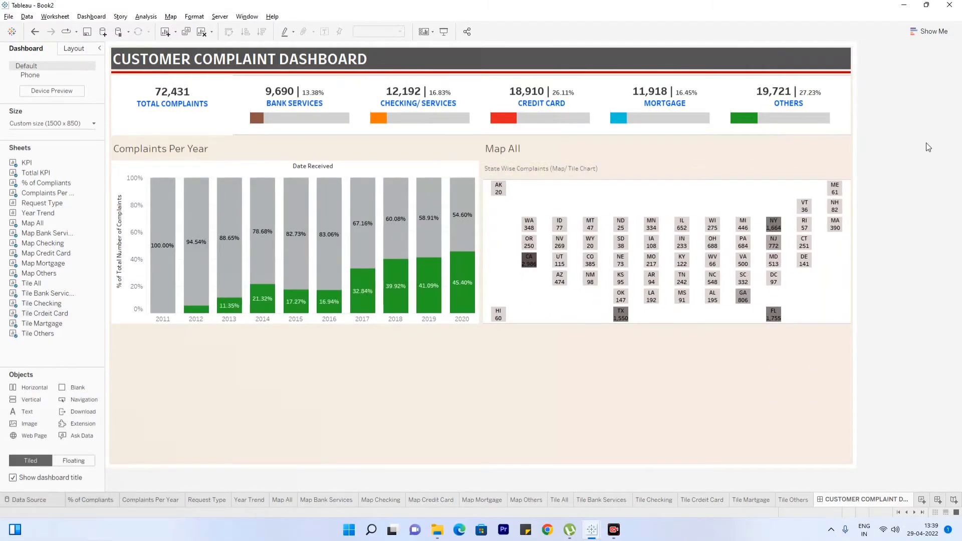
# Hide the title of the Map All sheet above the State Wise Complaints text
pyautogui.rightClick(512, 158)
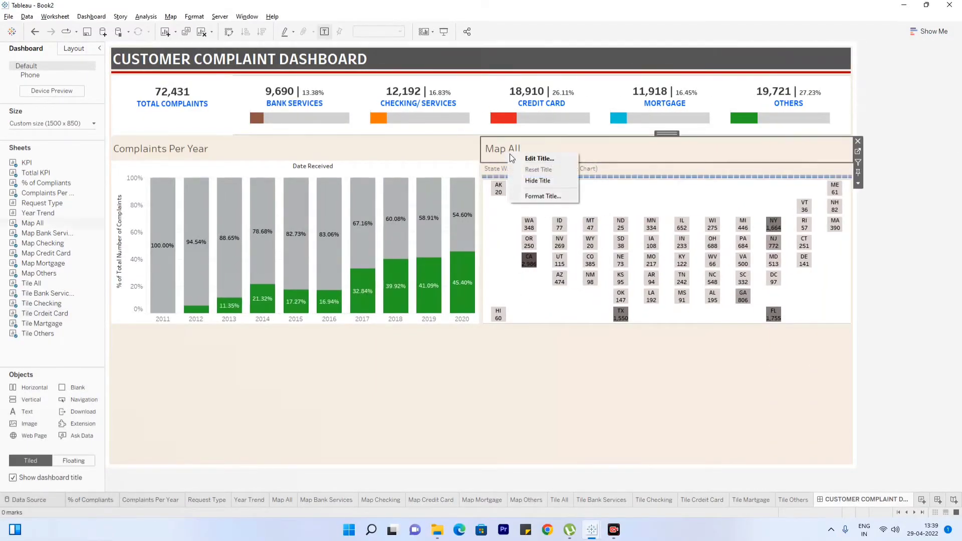
pyautogui.click(537, 181)
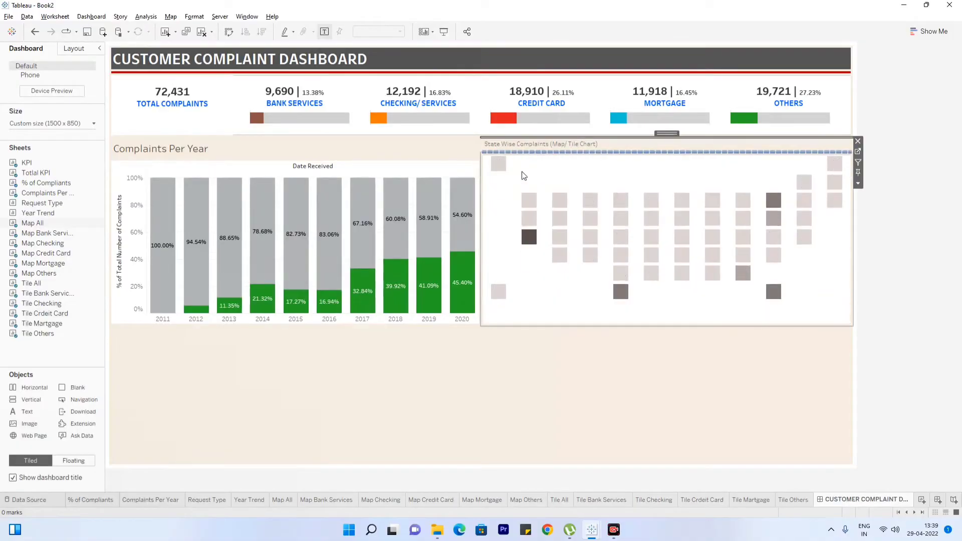
pyautogui.moveTo(666, 133); pyautogui.dragTo(507, 144)
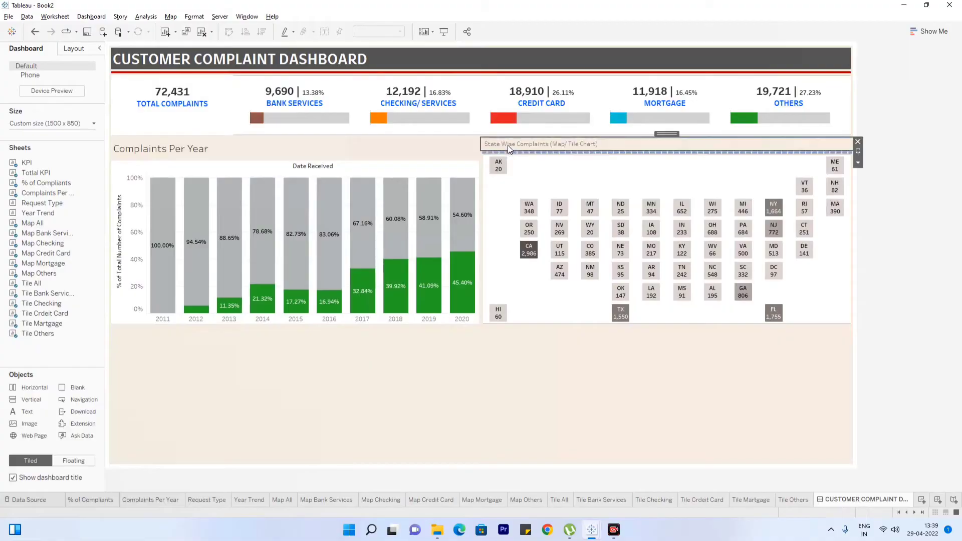
pyautogui.click(903, 145)
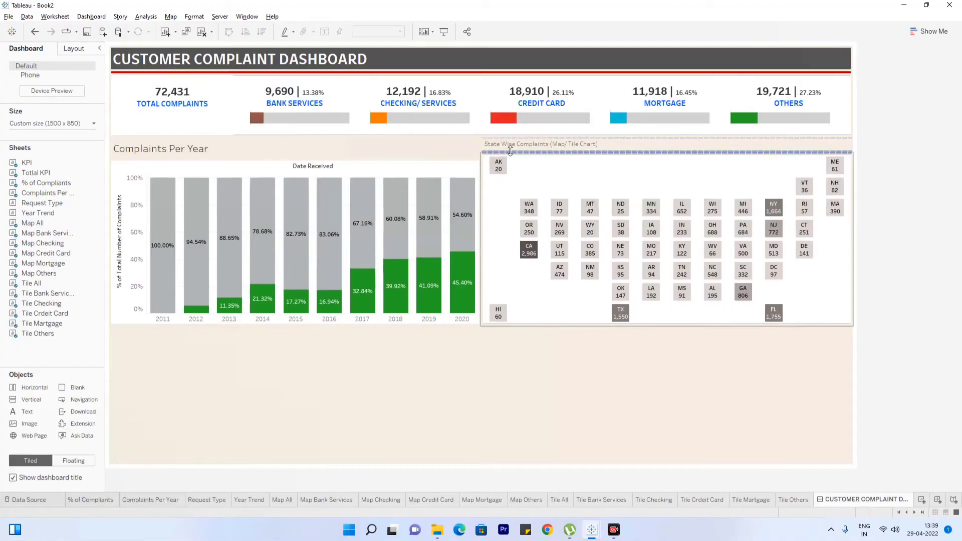
# Format the "State Wise Complaints (Map/ Tile Chart)" text in Tableau Semibold, size 12, with the dark red colour
pyautogui.doubleClick(542, 144)
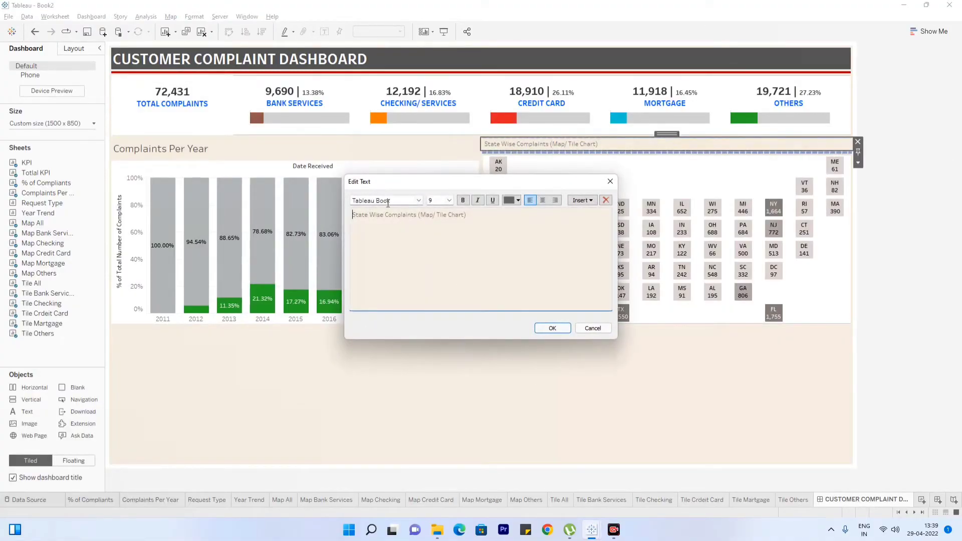
pyautogui.tripleClick(389, 218)
pyautogui.click(447, 200)
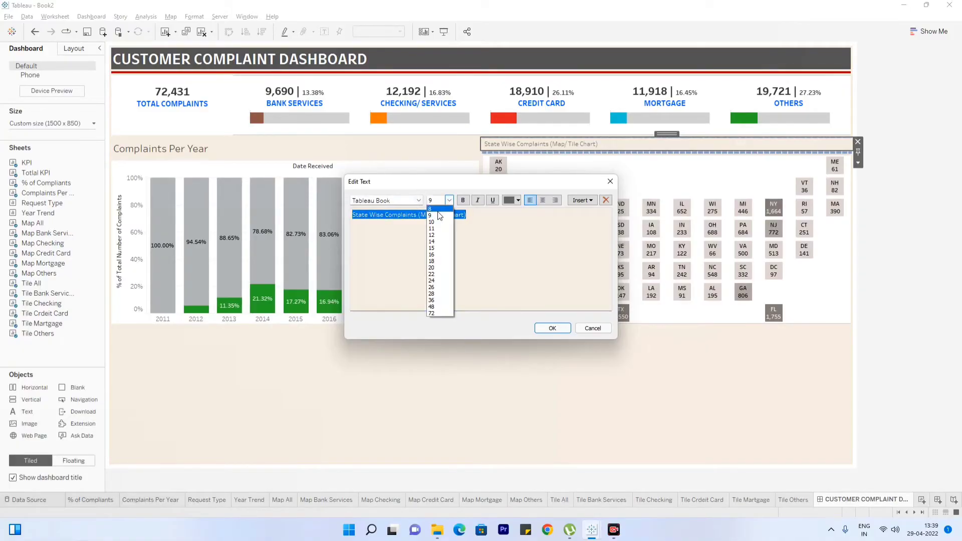
pyautogui.click(431, 232)
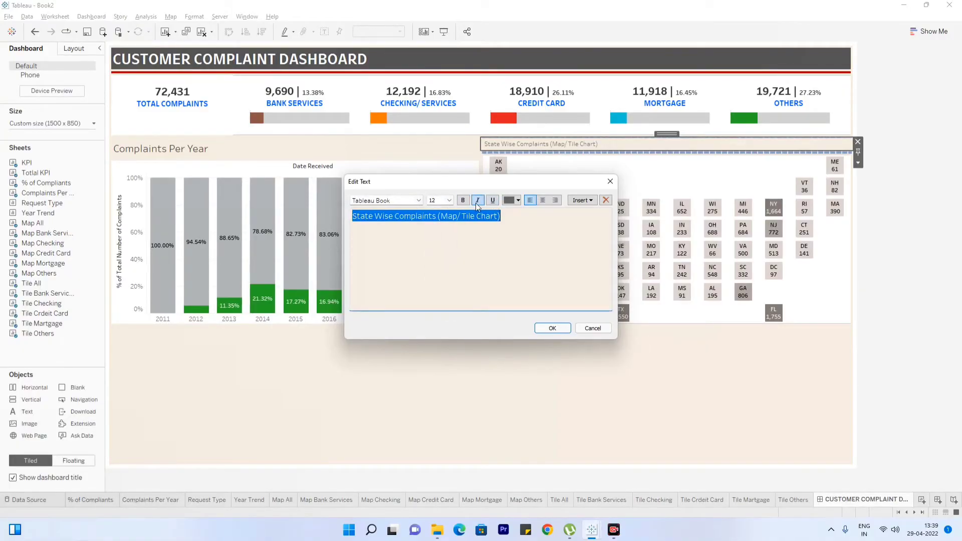
pyautogui.click(419, 200)
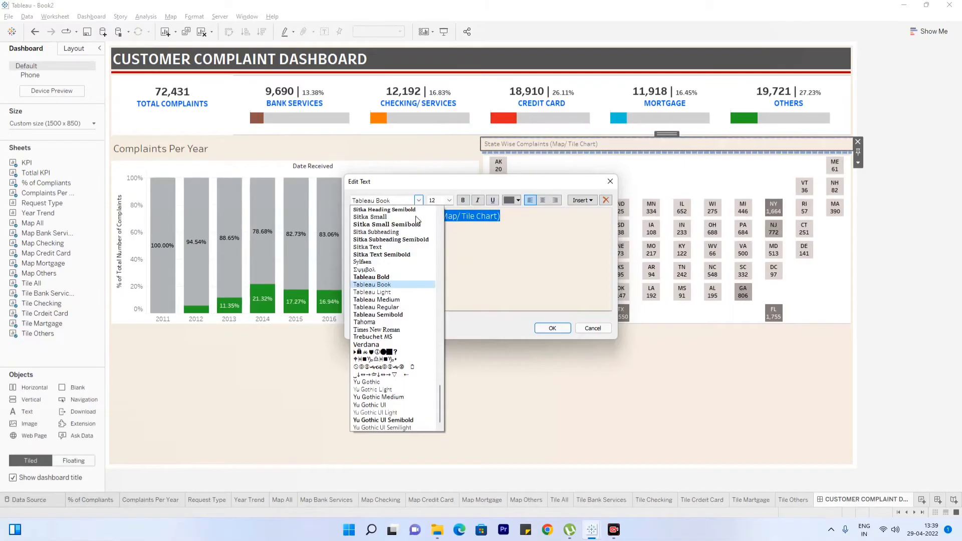
pyautogui.click(379, 315)
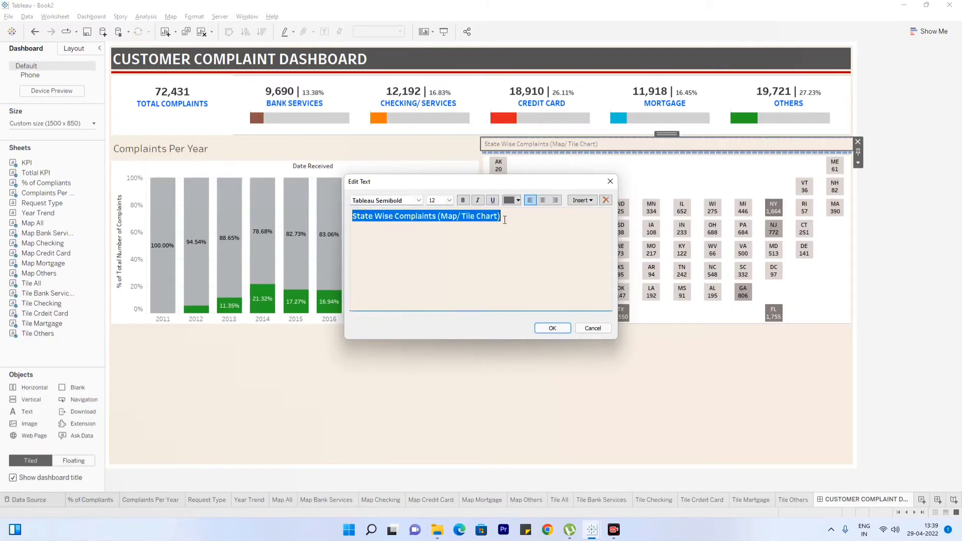
pyautogui.click(519, 200)
pyautogui.click(509, 258)
pyautogui.click(552, 329)
pyautogui.click(928, 182)
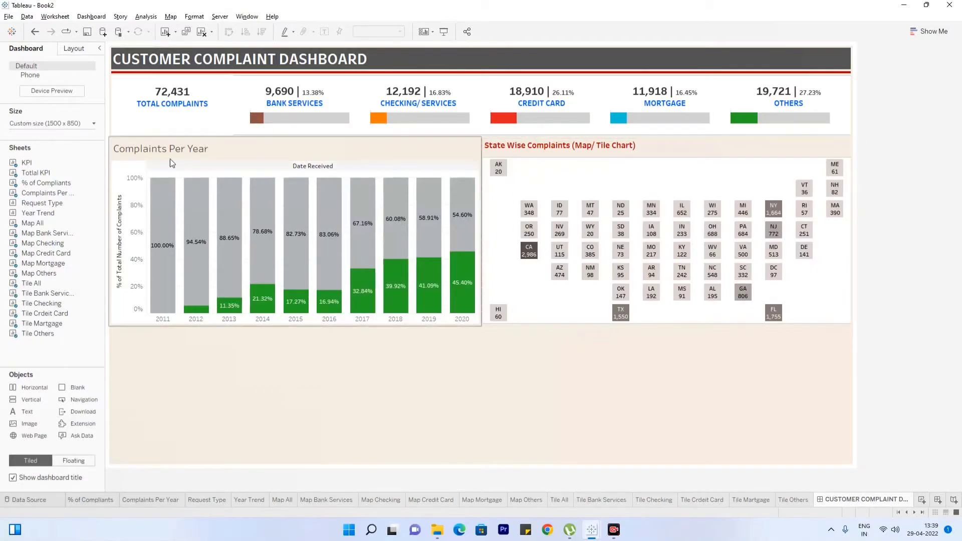
# Set the Complaints Per Year sheet title to size 12 in the same dark red colour
pyautogui.doubleClick(170, 153)
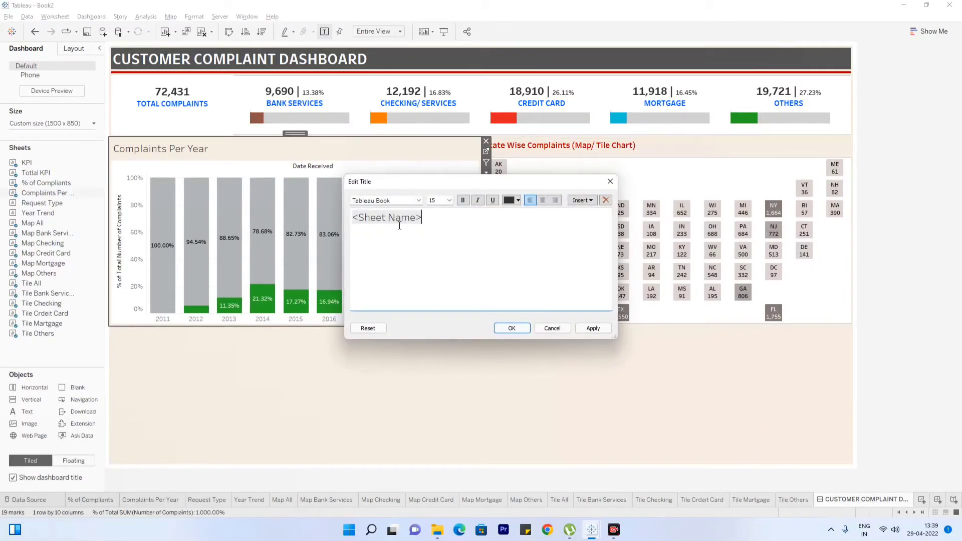
pyautogui.hotkey('ctrl', 'a')
pyautogui.click(452, 201)
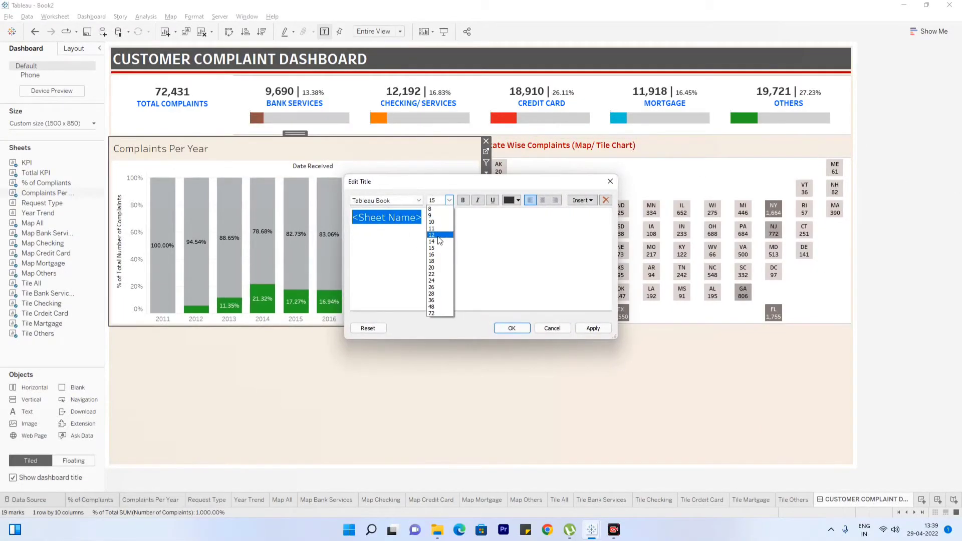
pyautogui.click(438, 237)
pyautogui.click(511, 201)
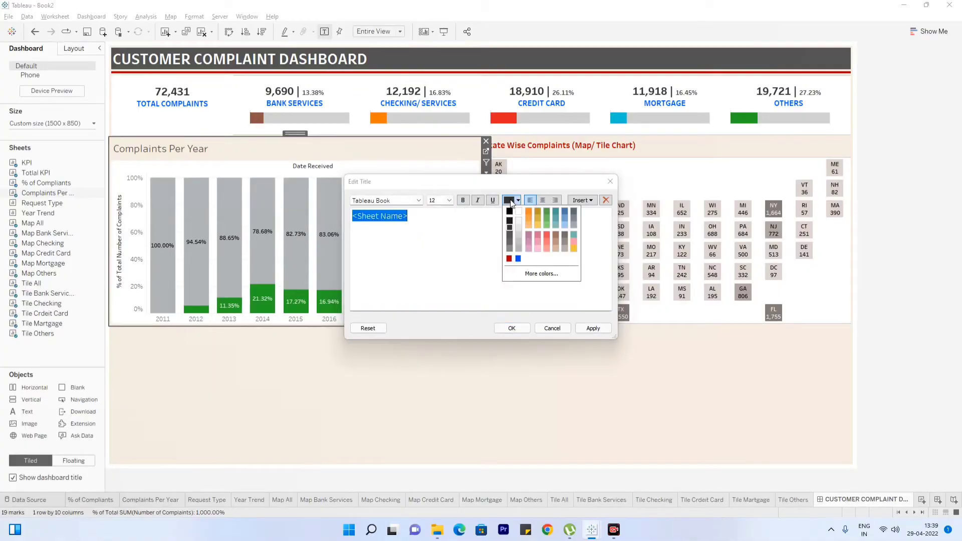
pyautogui.click(509, 259)
pyautogui.click(593, 328)
pyautogui.click(512, 329)
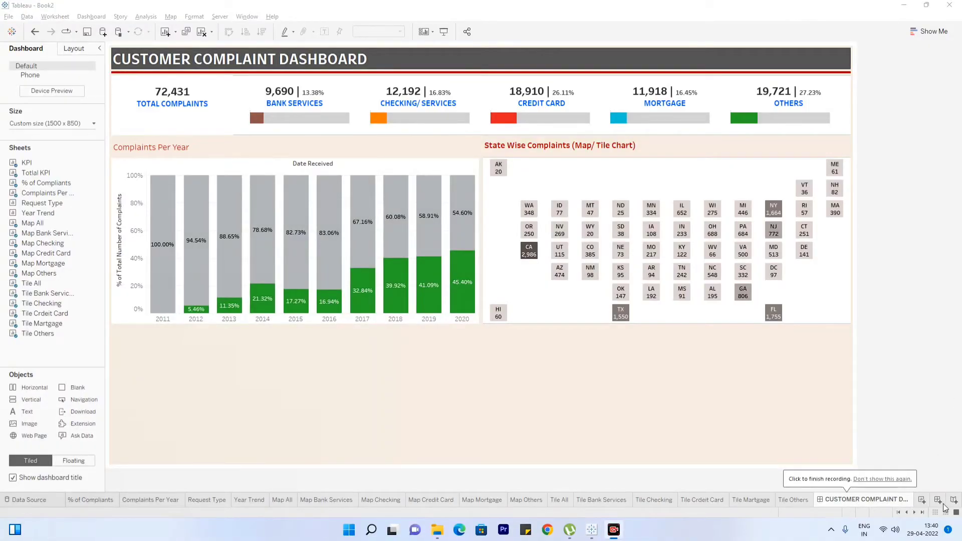
# Change the font of the Complaints Per Year title to Tableau Semibold
pyautogui.click(154, 151)
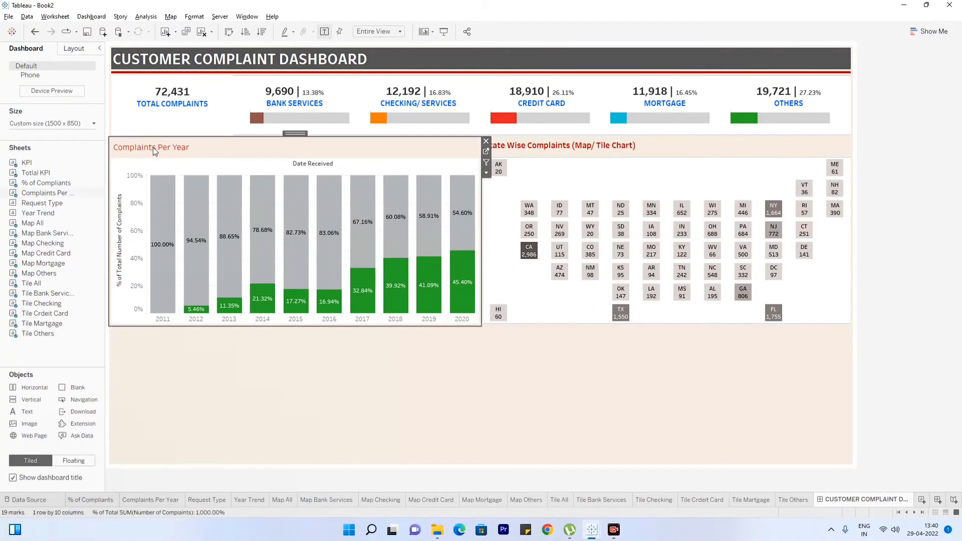
pyautogui.doubleClick(155, 151)
pyautogui.doubleClick(367, 217)
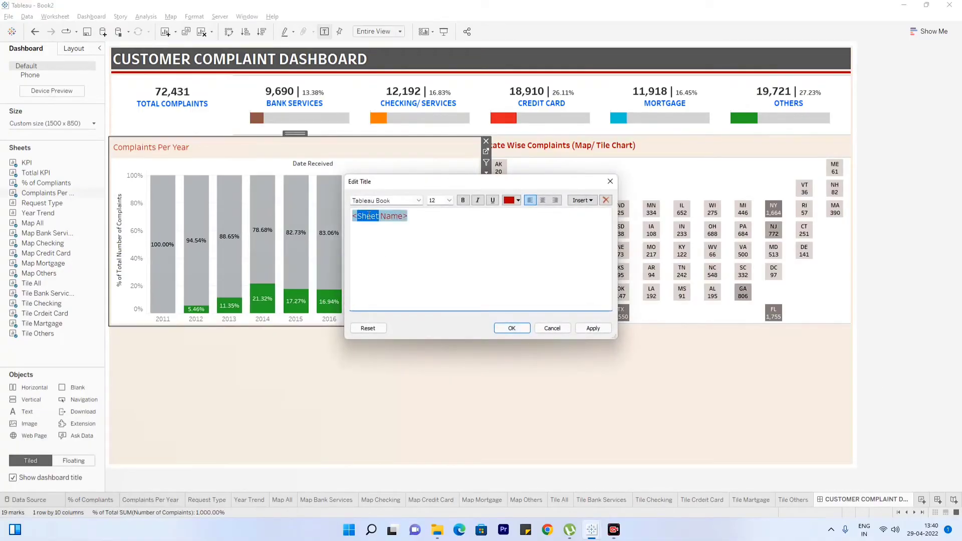
pyautogui.click(419, 200)
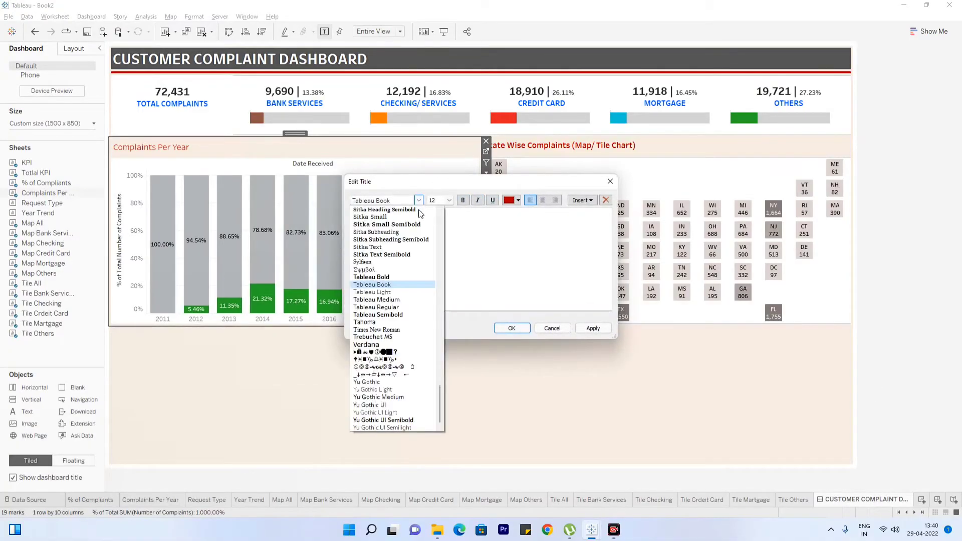
pyautogui.click(379, 314)
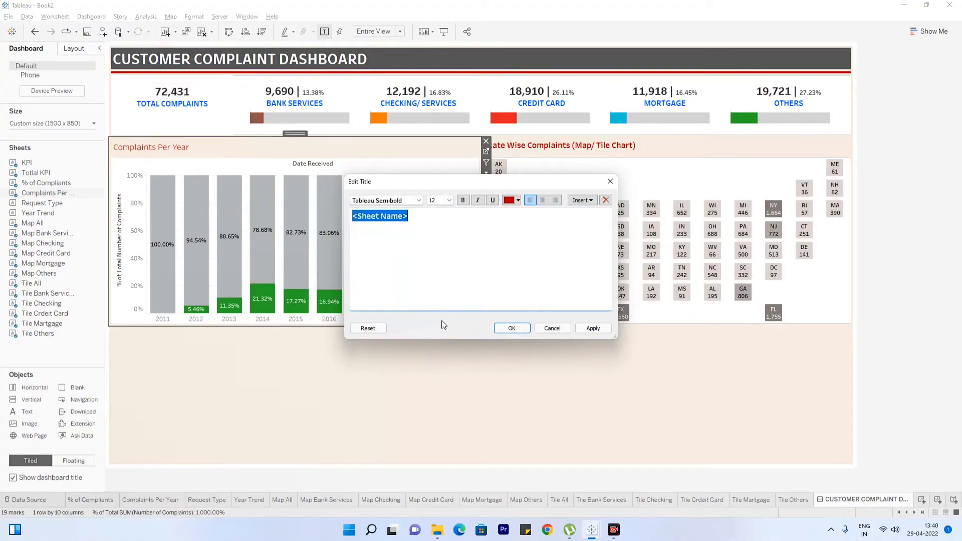
pyautogui.click(584, 328)
pyautogui.click(542, 330)
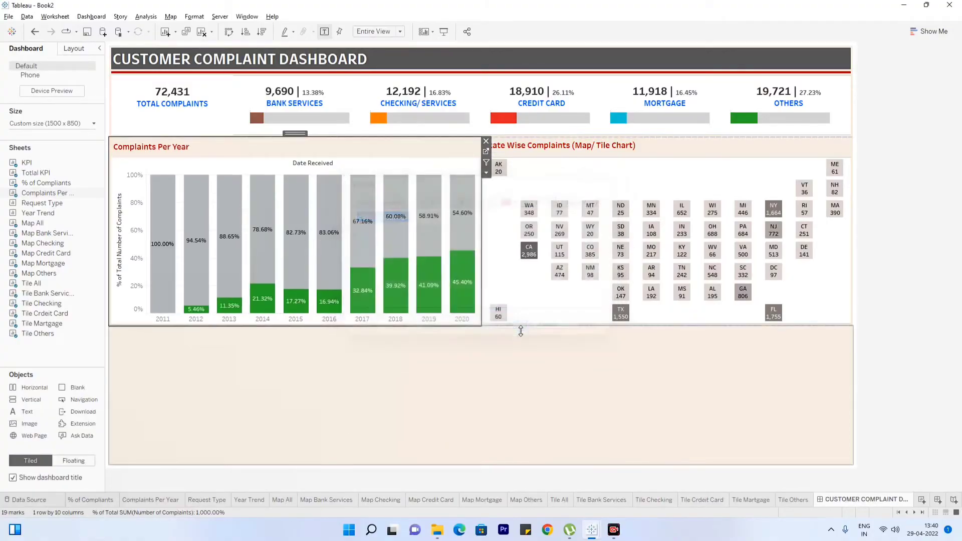
# Undo the font change on the Complaints Per Year title and redo it
pyautogui.click(271, 386)
pyautogui.click(28, 38)
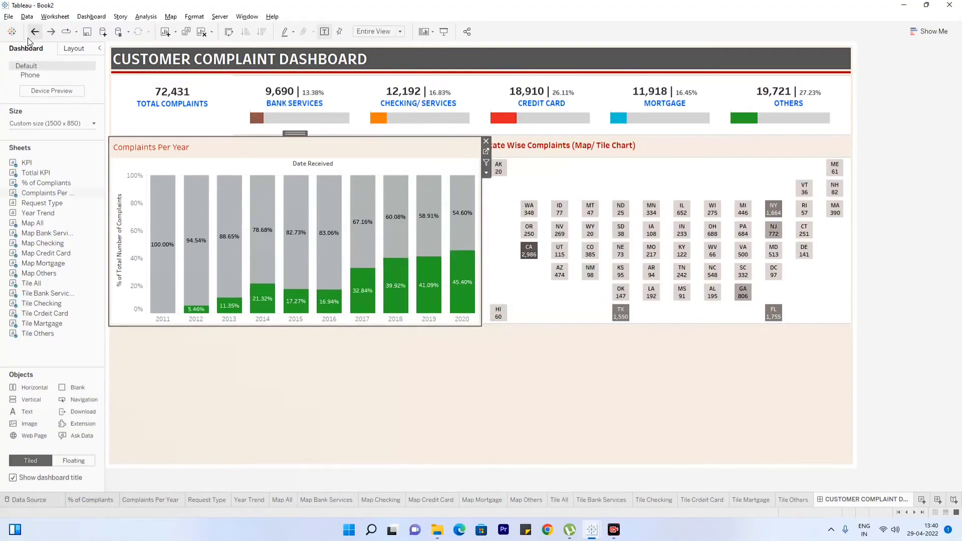
pyautogui.click(51, 31)
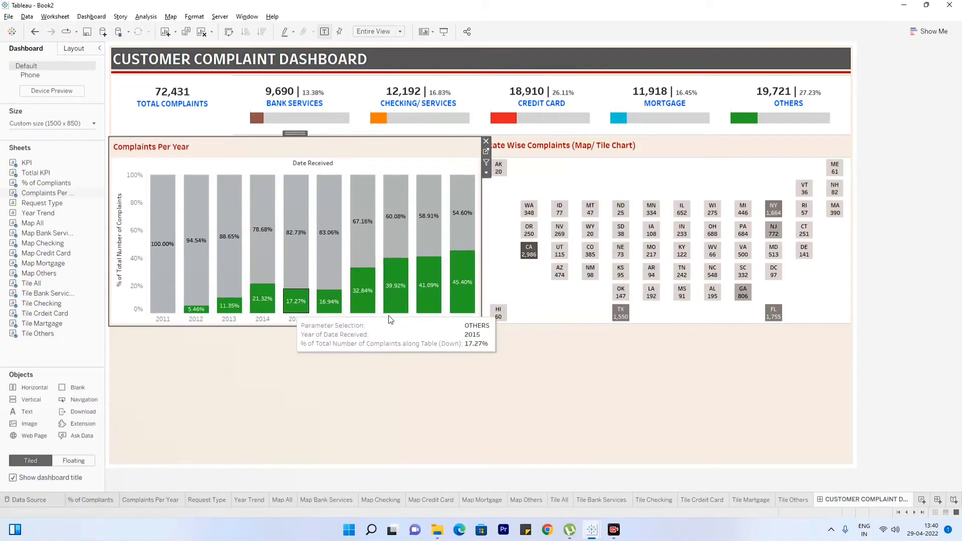
pyautogui.click(951, 139)
# Replace the blank object below the charts with a horizontal layout container filling the full row
pyautogui.click(220, 352)
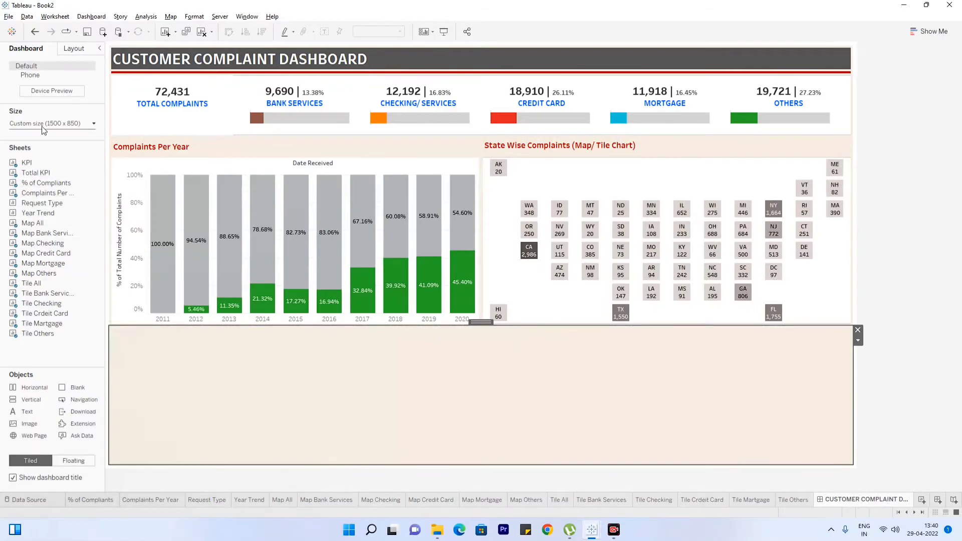
pyautogui.moveTo(29, 388); pyautogui.dragTo(168, 389)
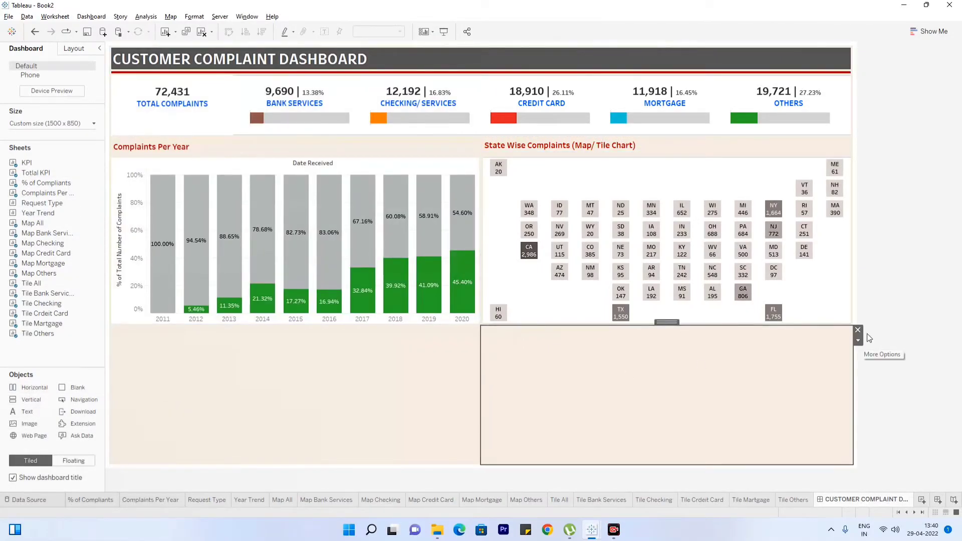
pyautogui.click(862, 332)
pyautogui.click(485, 399)
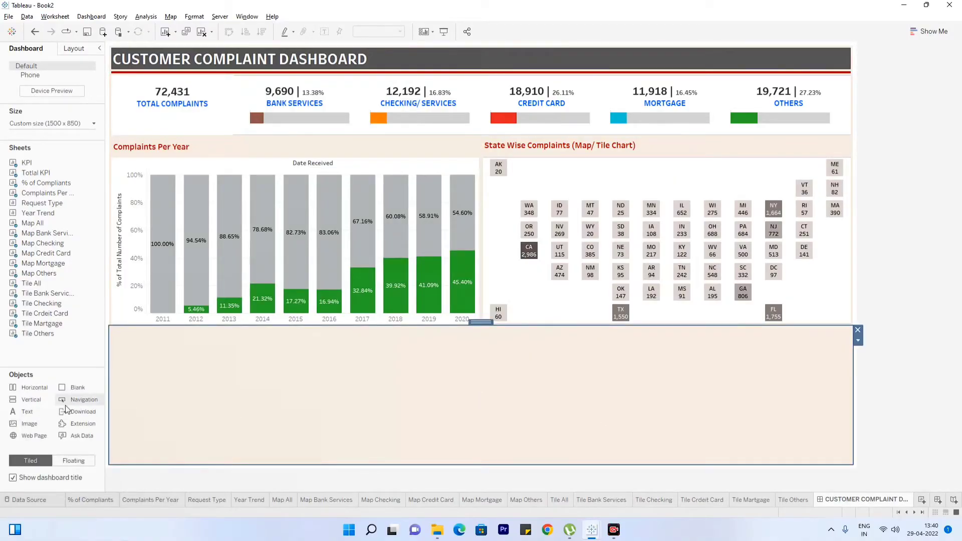
# Place the Request Type and Year Trend sheets side by side in the new container, and delete the legend and parameter container added with them
pyautogui.moveTo(40, 203); pyautogui.dragTo(161, 295)
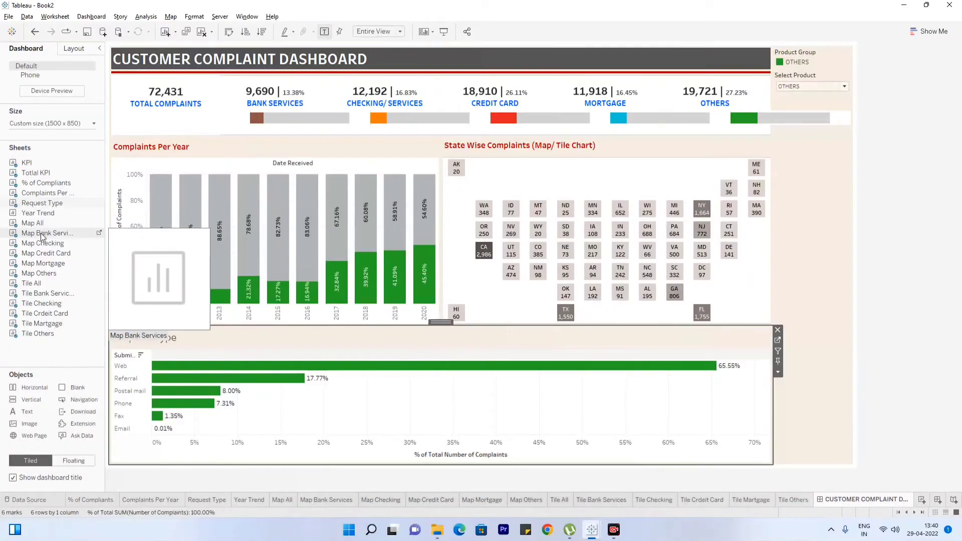
pyautogui.moveTo(29, 216); pyautogui.dragTo(702, 391)
pyautogui.click(844, 302)
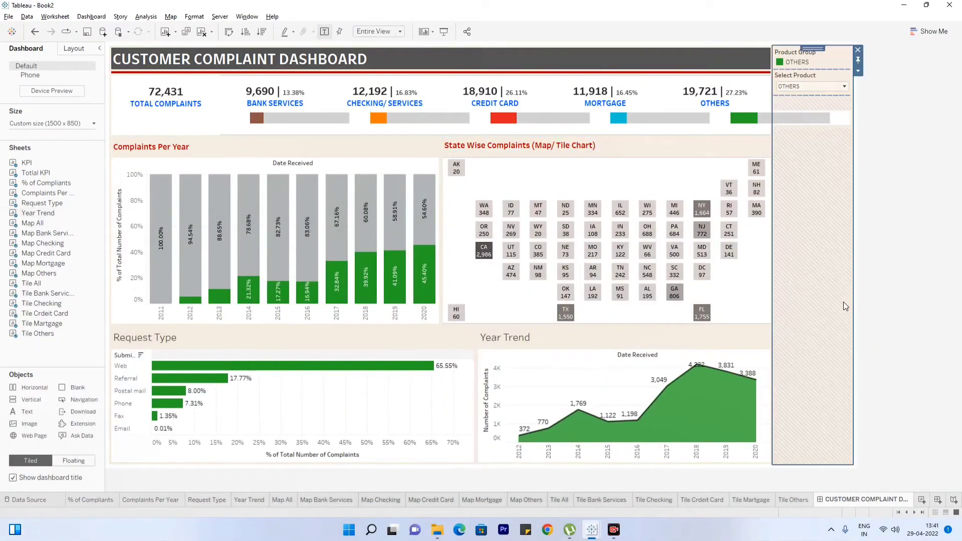
pyautogui.press('Delete')
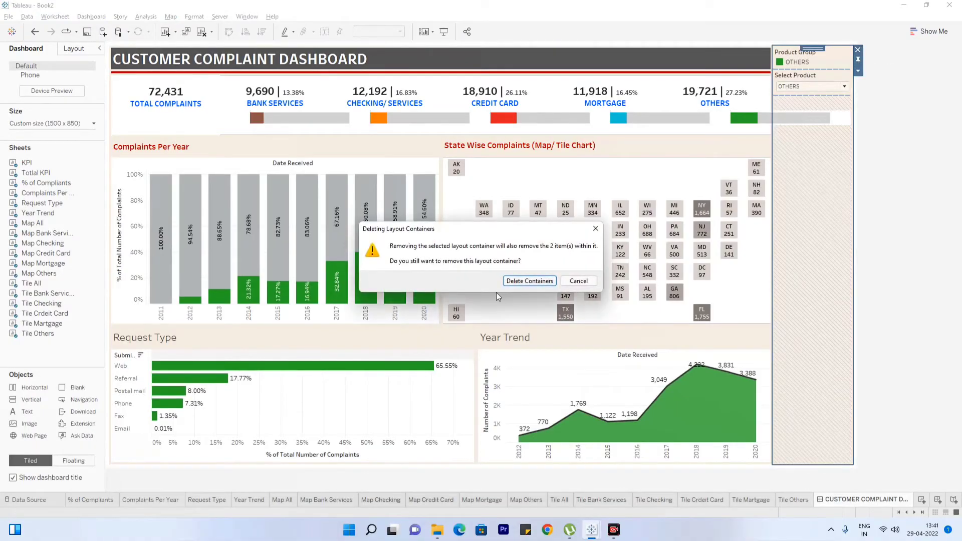
pyautogui.click(528, 282)
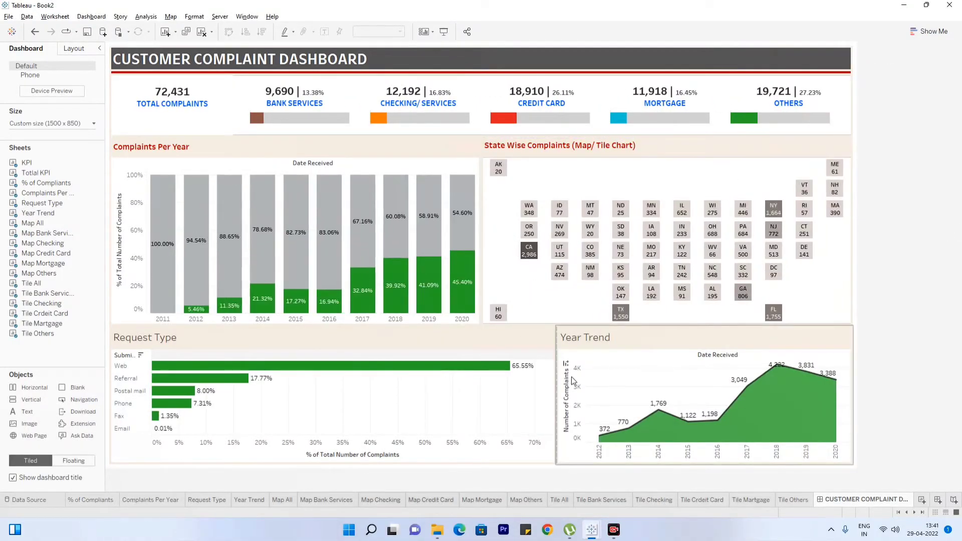
# Distribute the contents of the horizontal container holding the Request Type and Year Trend sheets evenly
pyautogui.click(825, 333)
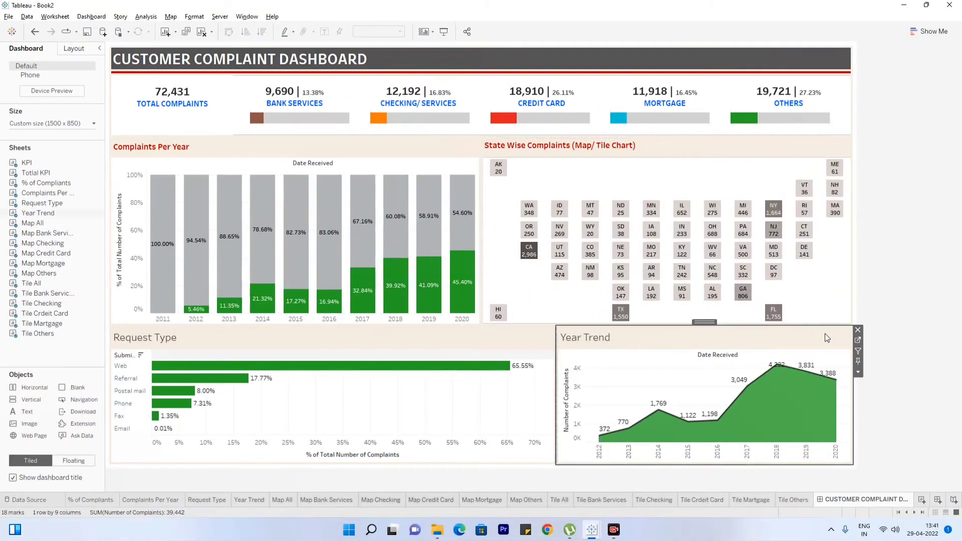
pyautogui.click(858, 374)
pyautogui.click(902, 501)
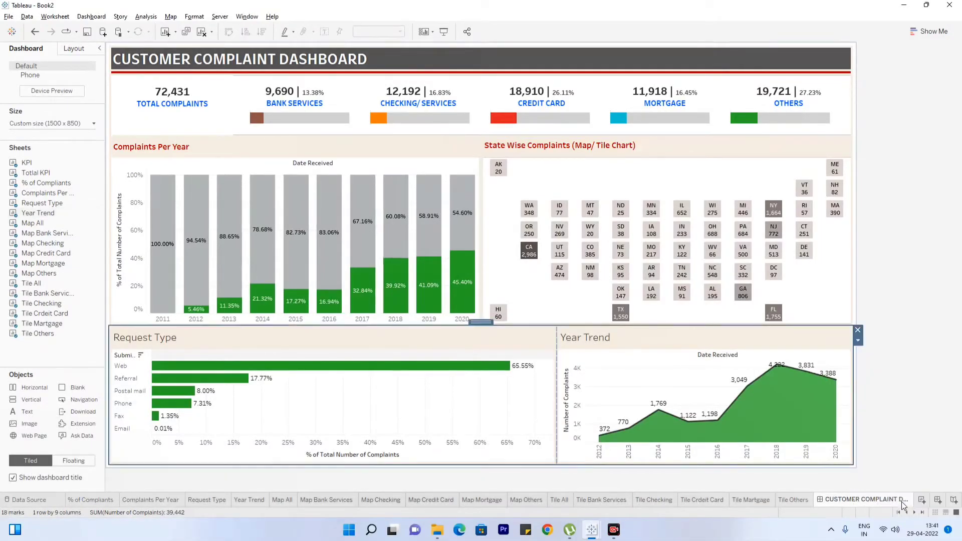
pyautogui.click(858, 340)
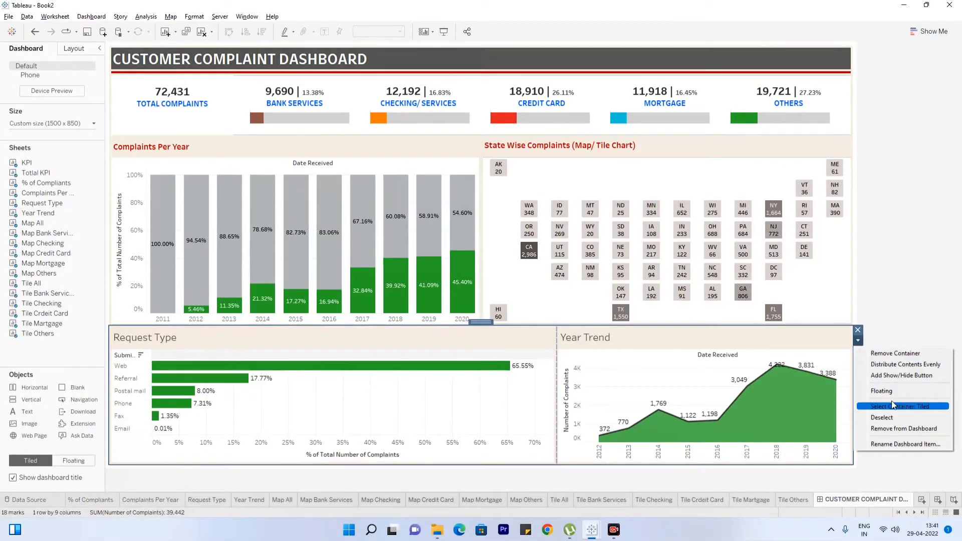
pyautogui.click(905, 364)
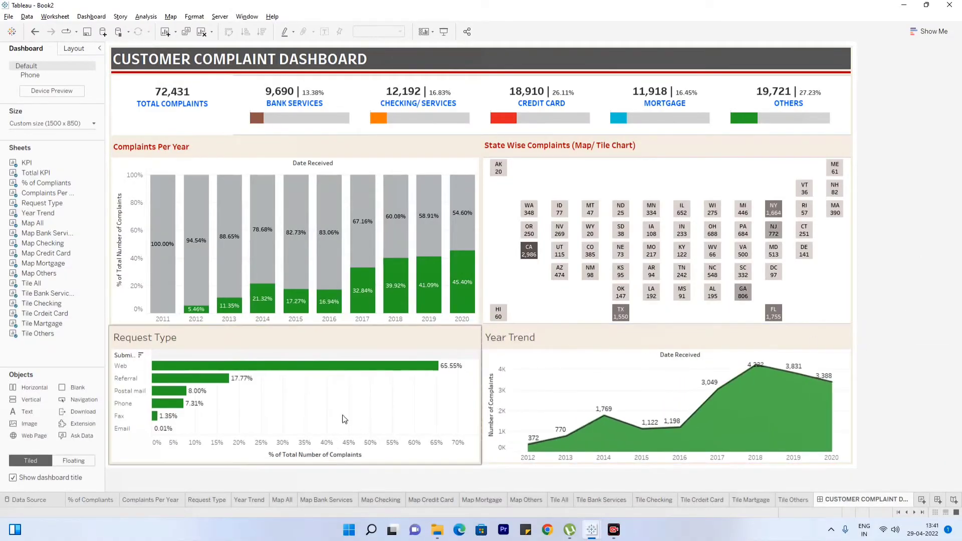
# Set the Request Type title to font size 12 in dark red
pyautogui.doubleClick(379, 341)
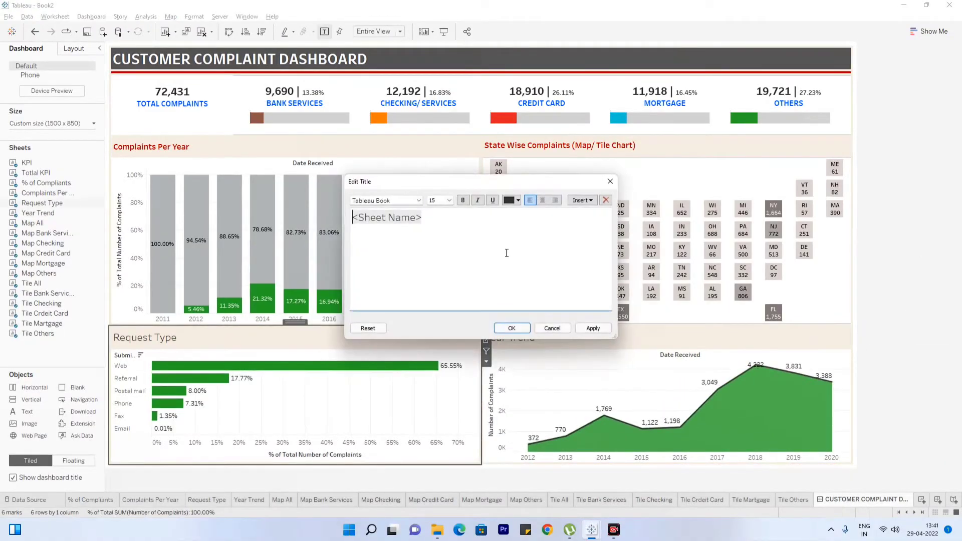
pyautogui.hotkey('ctrl', 'a')
pyautogui.click(449, 200)
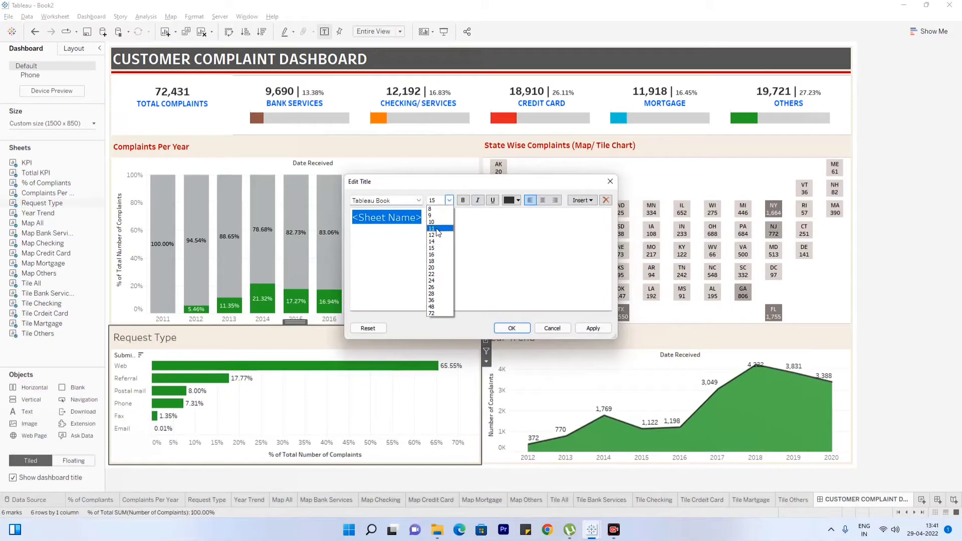
pyautogui.click(434, 235)
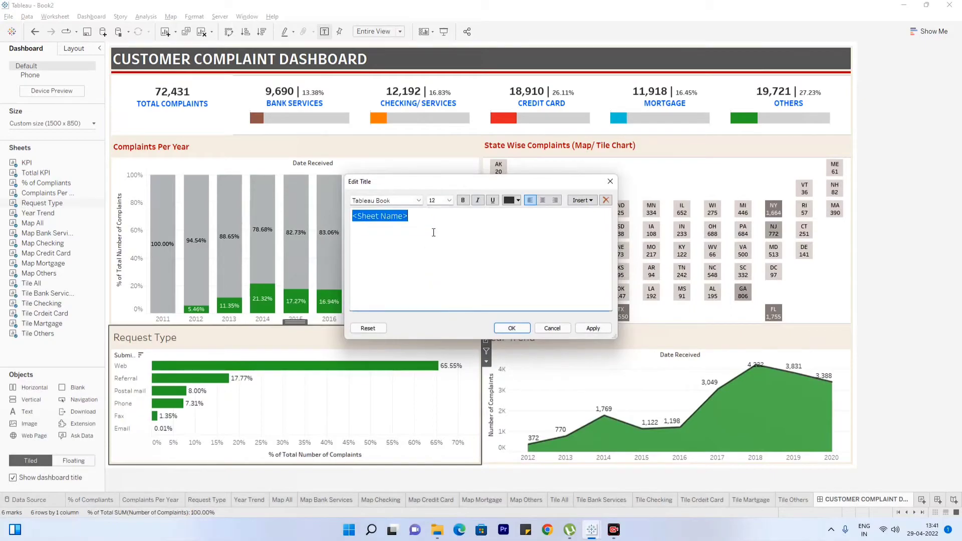
pyautogui.click(517, 201)
pyautogui.click(508, 259)
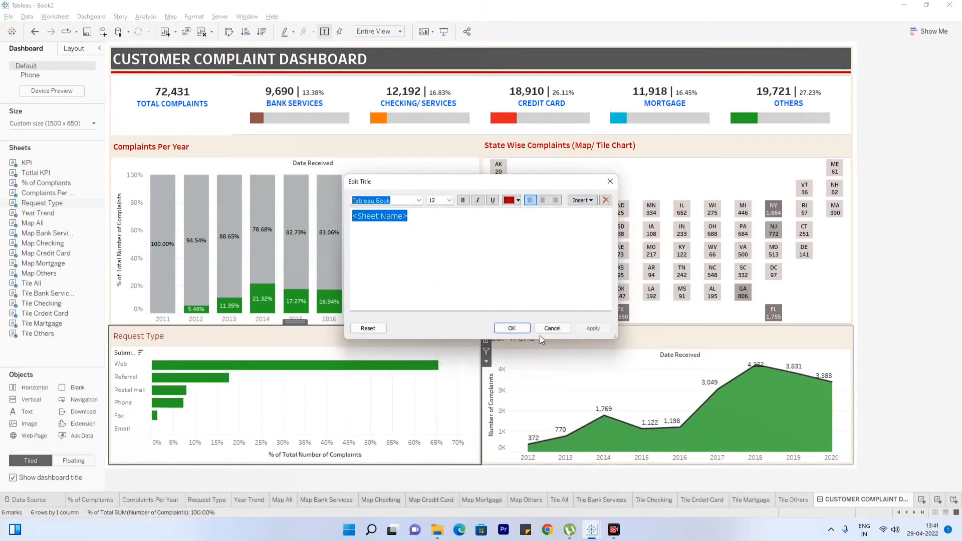
pyautogui.click(512, 328)
# Set the Year Trend title to font size 12 in dark red
pyautogui.doubleClick(529, 345)
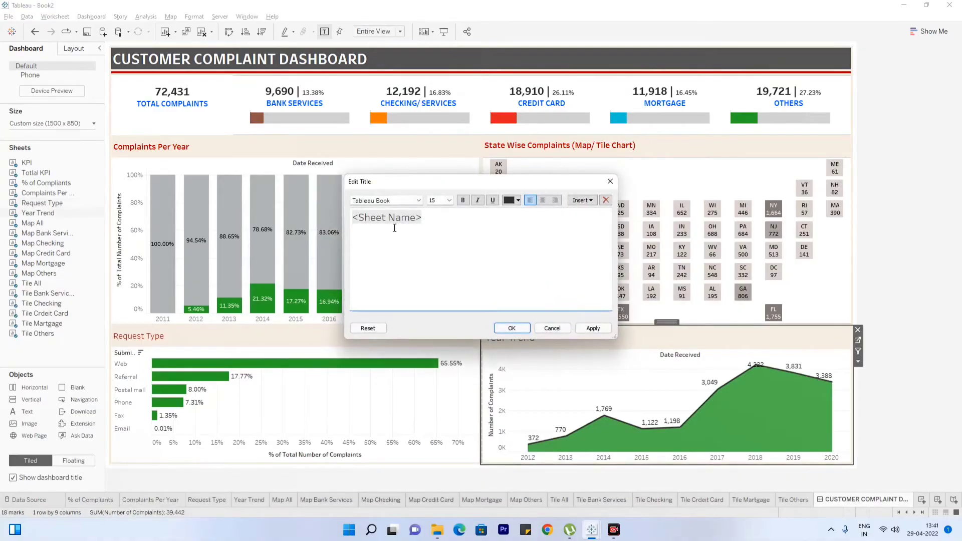
pyautogui.doubleClick(391, 222)
pyautogui.click(449, 200)
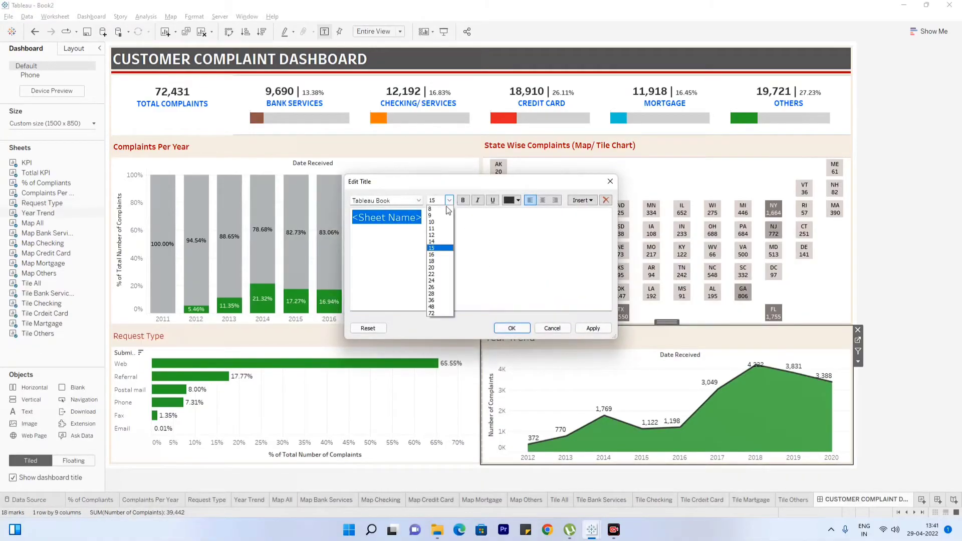
pyautogui.click(436, 236)
pyautogui.click(511, 201)
pyautogui.click(509, 258)
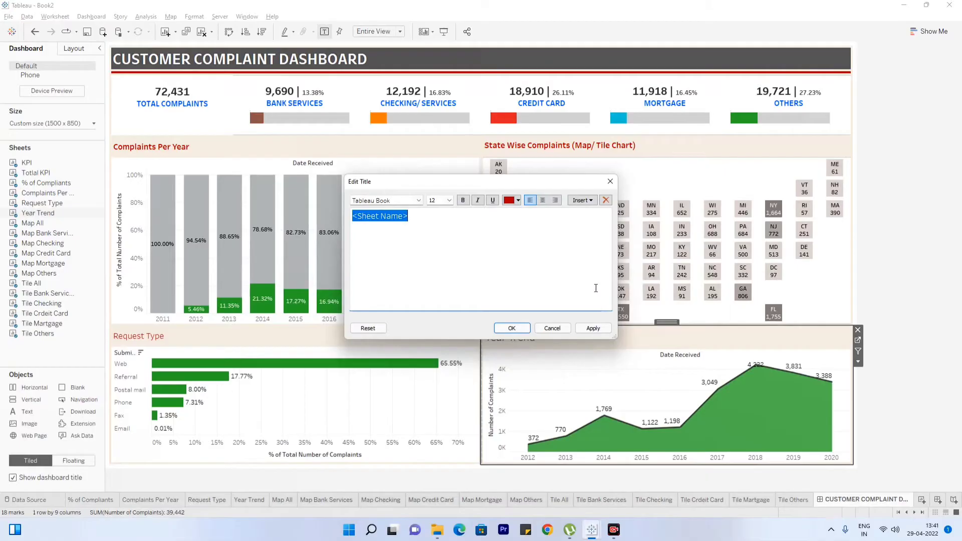
# Change the font of the Year Trend title to Tableau Semibold and apply it
pyautogui.click(450, 200)
pyautogui.click(407, 203)
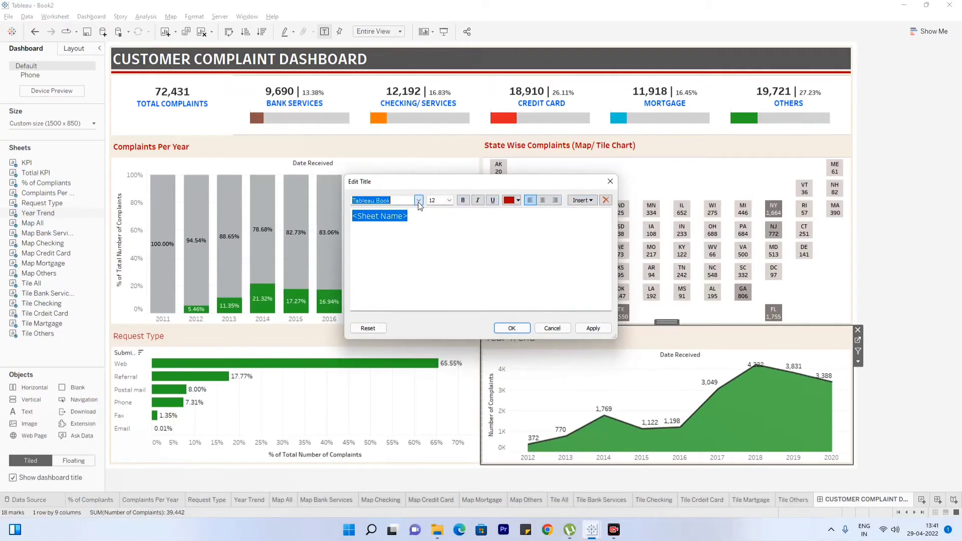
pyautogui.click(418, 203)
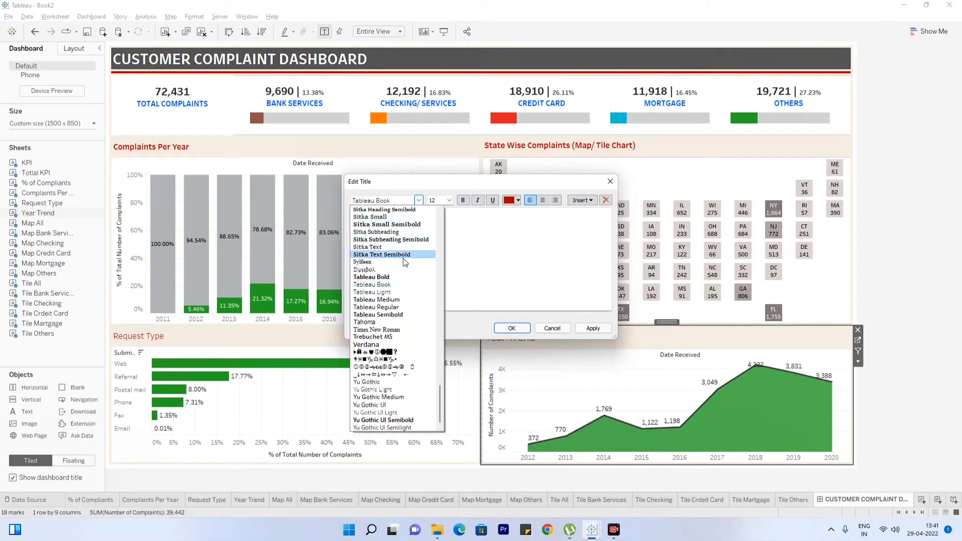
pyautogui.click(391, 315)
pyautogui.click(593, 329)
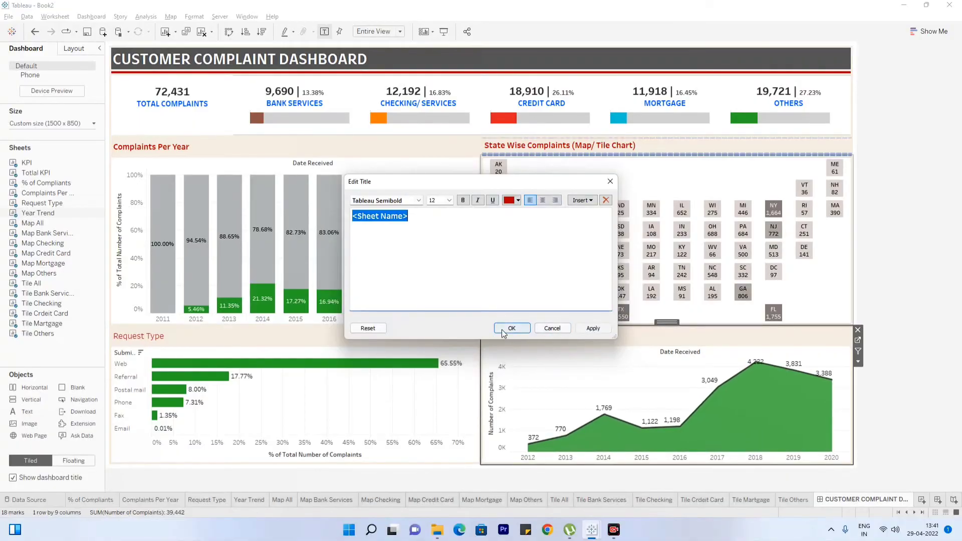
pyautogui.click(511, 329)
# Change the font of the Request Type title to Tableau Semibold
pyautogui.doubleClick(141, 336)
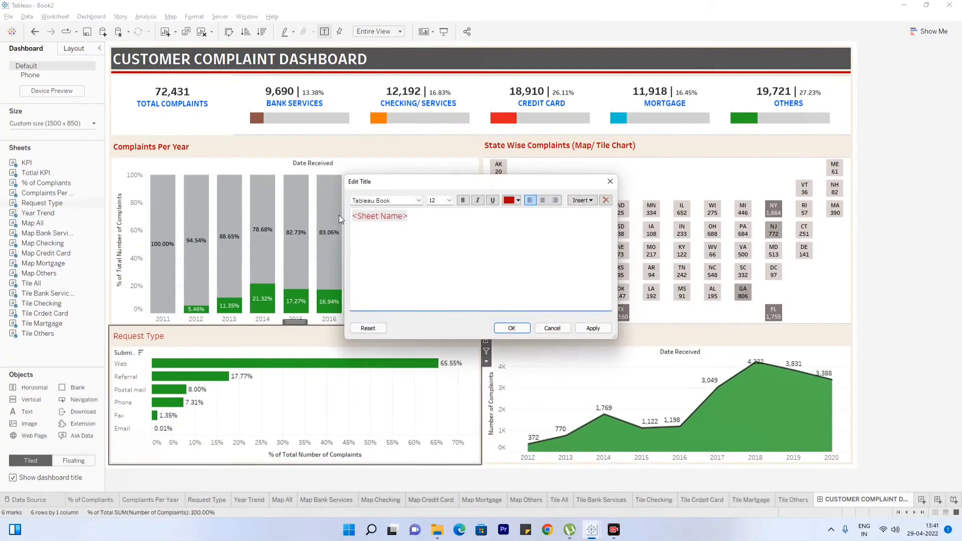
pyautogui.tripleClick(361, 215)
pyautogui.click(418, 200)
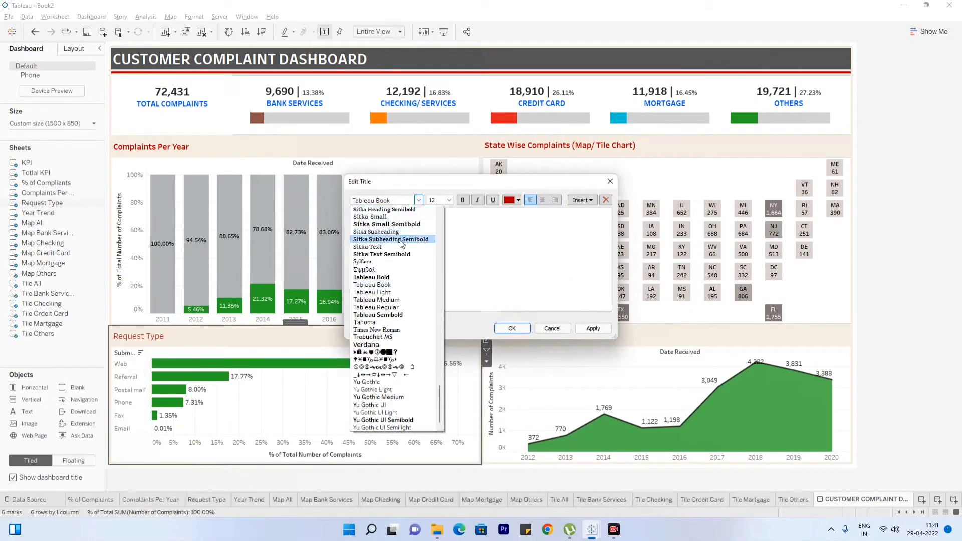
pyautogui.click(385, 315)
pyautogui.click(511, 329)
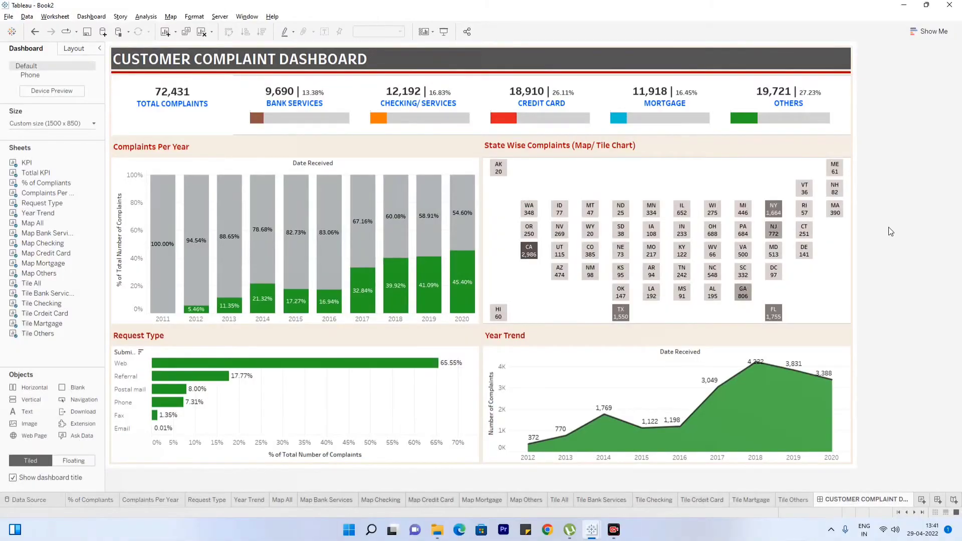
pyautogui.rightClick(139, 345)
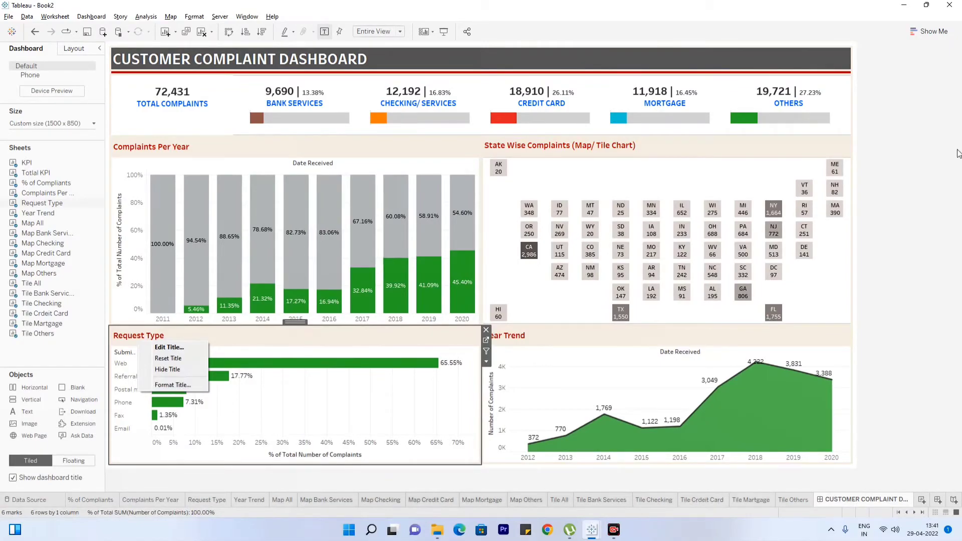
pyautogui.click(958, 150)
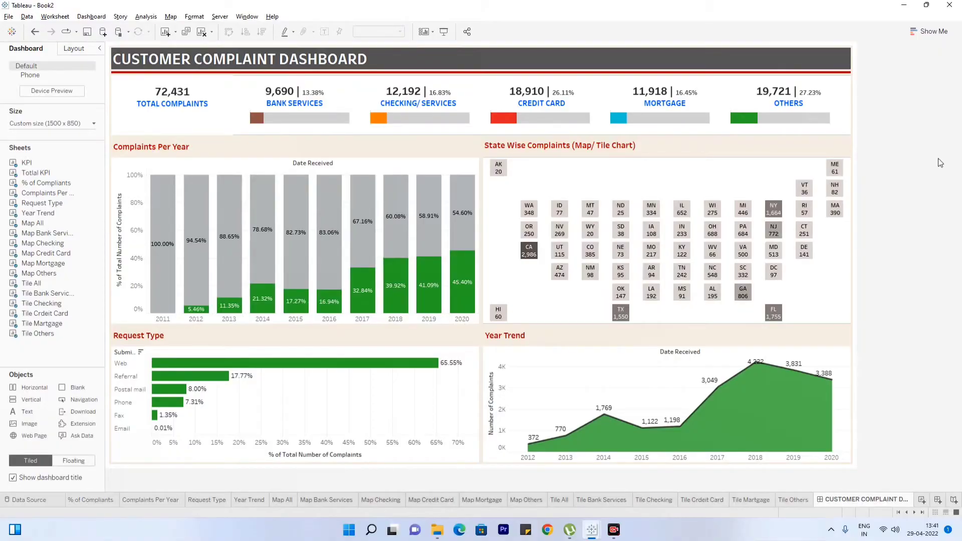
# Switch to the Customer Complaints reference workbook to examine its finished dashboard layout, and return to Book2
pyautogui.moveTo(415, 92)
pyautogui.moveTo(592, 530)
pyautogui.click(568, 497)
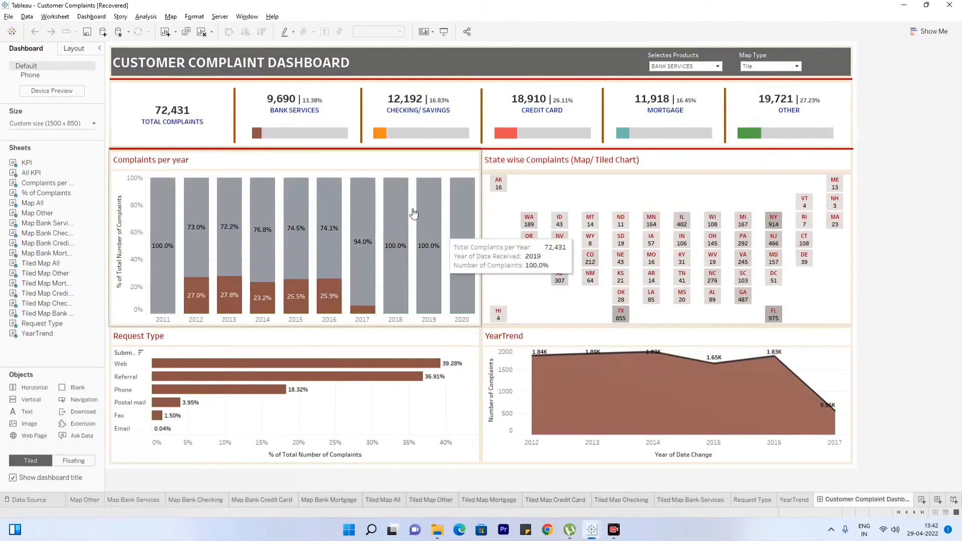
pyautogui.hotkey('alt', 'Tab')
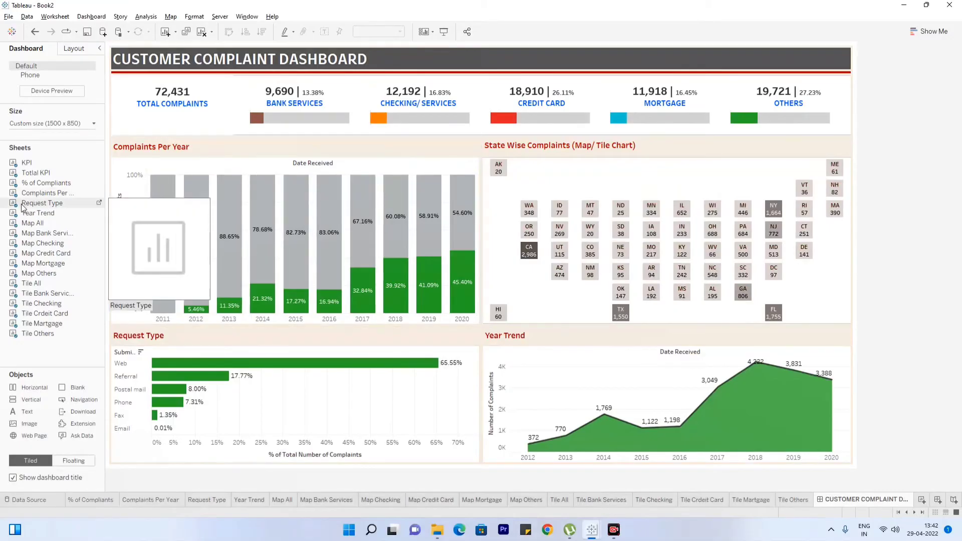
# Add a floating blank object to the dashboard and set its size to 4 wide by 50 high
pyautogui.click(70, 461)
pyautogui.moveTo(75, 387); pyautogui.dragTo(296, 224)
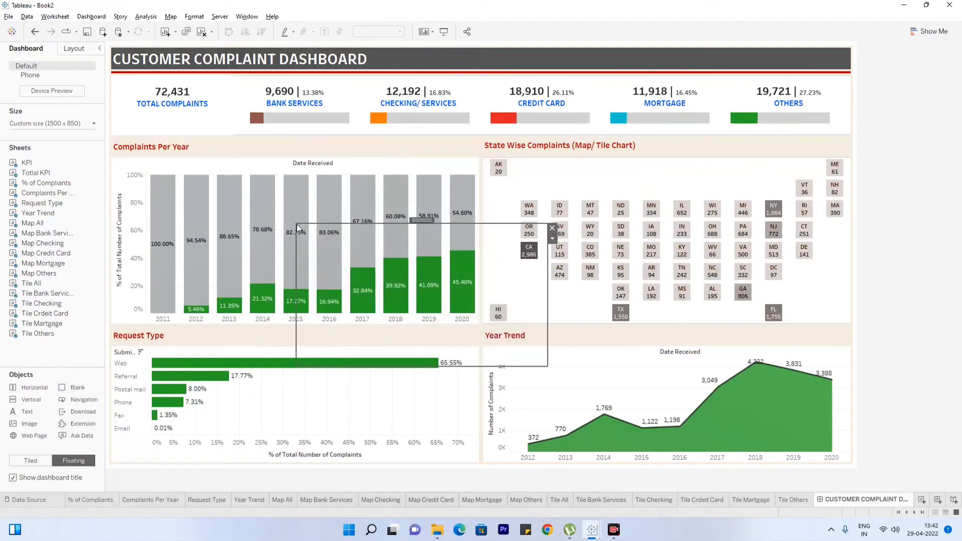
pyautogui.moveTo(422, 219); pyautogui.dragTo(561, 114)
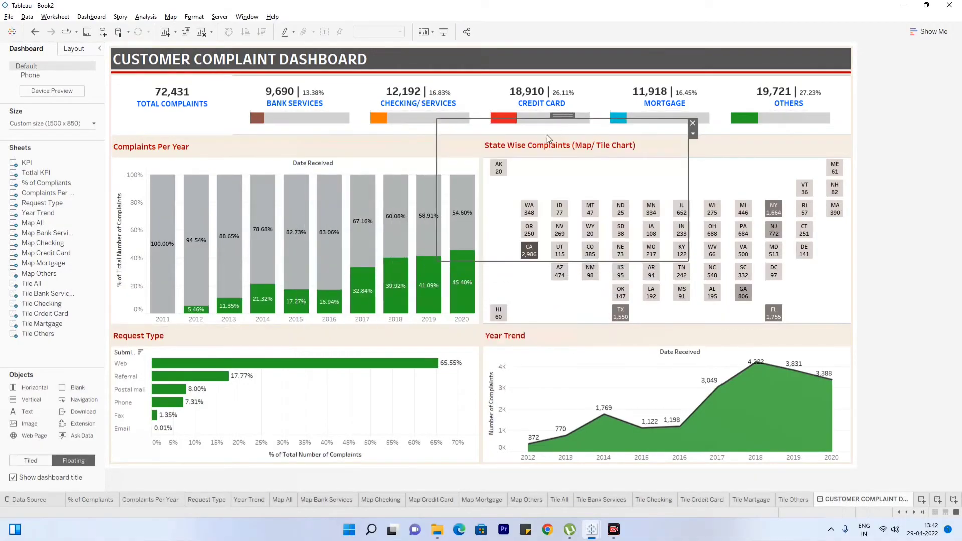
pyautogui.click(74, 49)
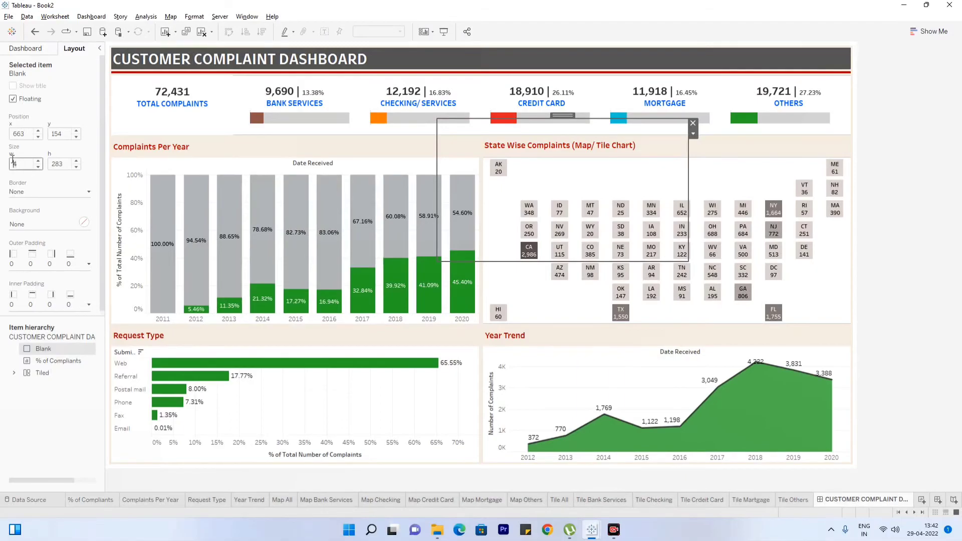
pyautogui.press('Return')
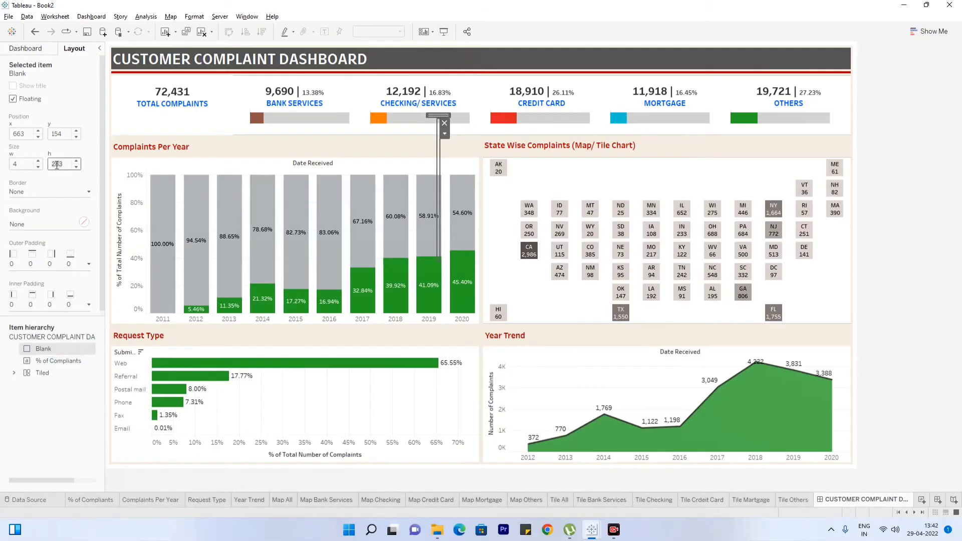
pyautogui.press('Return')
# Move the blank object between the Total Complaints and Bank Services KPIs and set its height to 100
pyautogui.moveTo(438, 116); pyautogui.dragTo(235, 98)
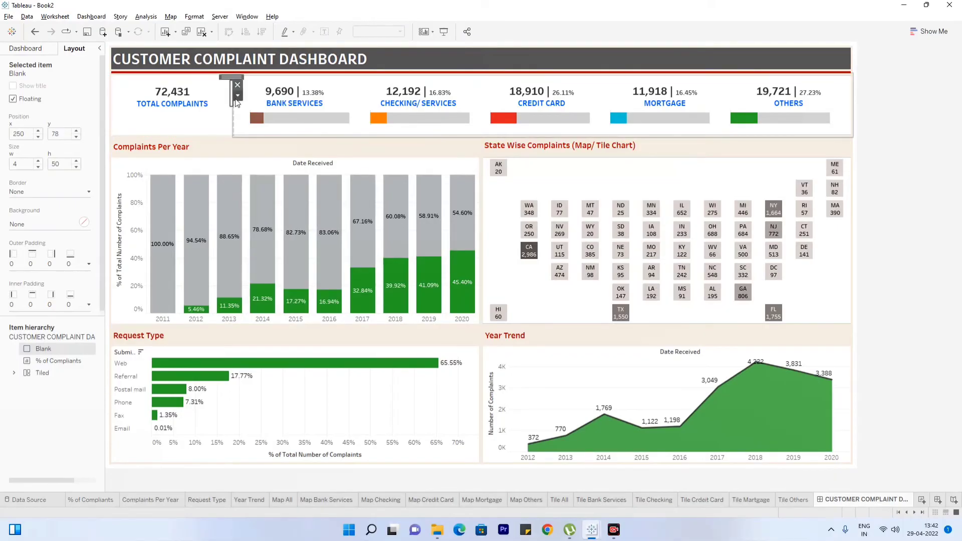
pyautogui.click(64, 163)
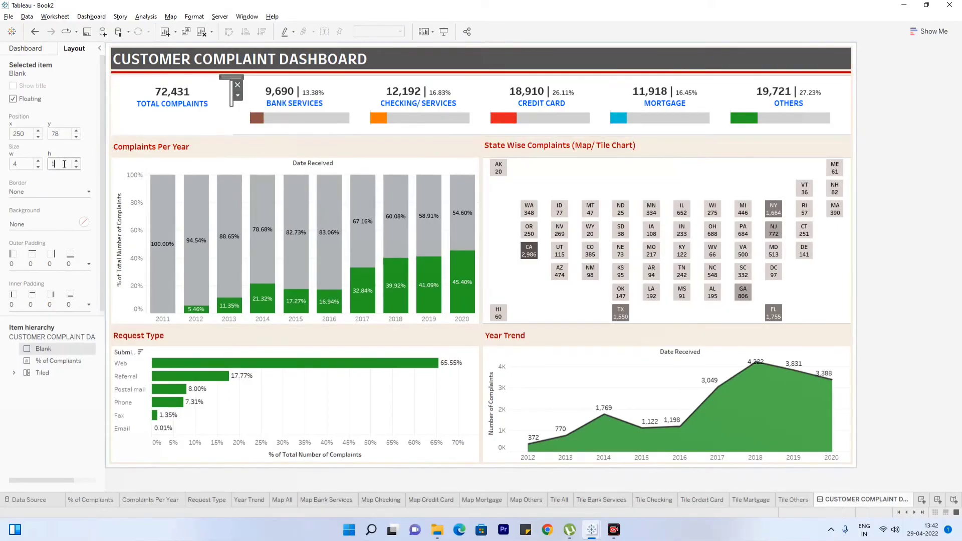
pyautogui.press('Return')
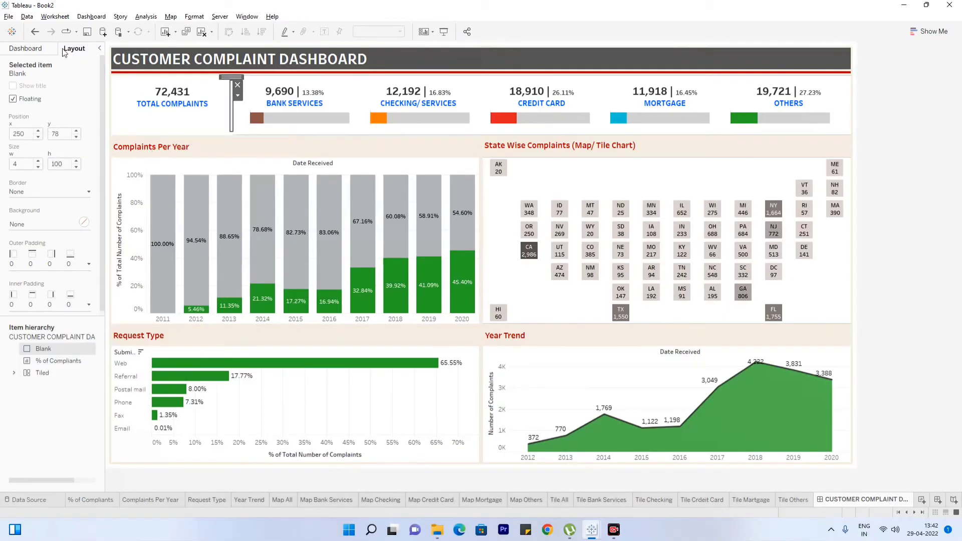
# Fill the background of the blank object in the KPI row with a brownish-orange basic color to form a divider line
pyautogui.click(48, 50)
pyautogui.click(75, 52)
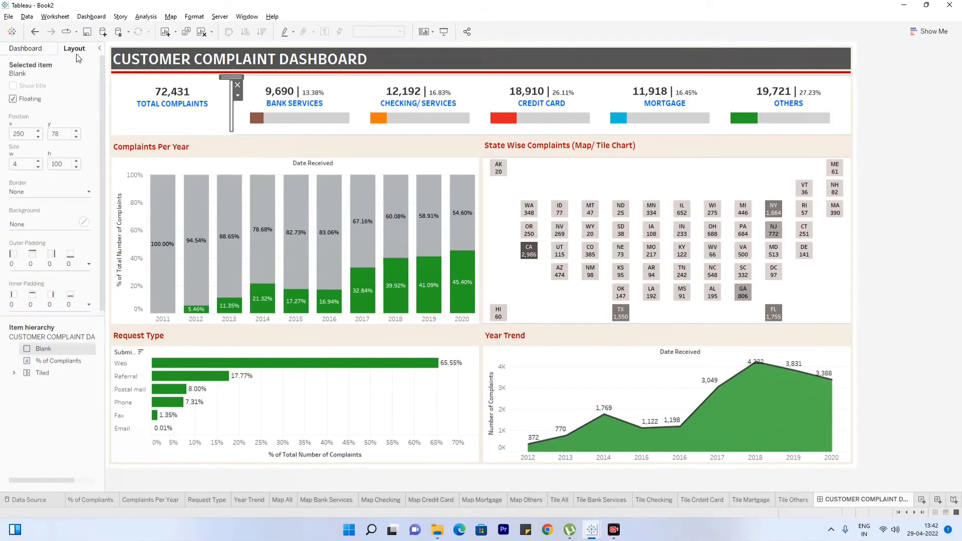
pyautogui.click(25, 228)
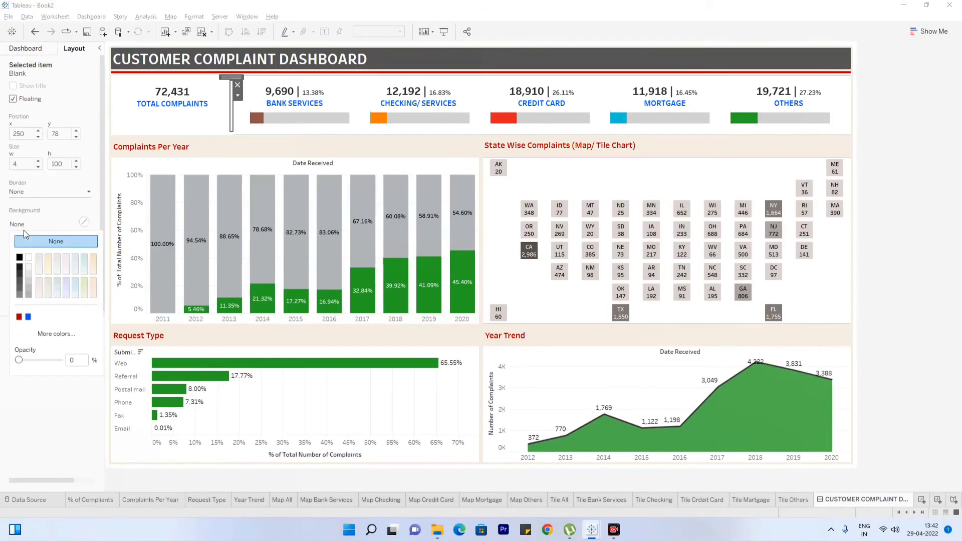
pyautogui.click(65, 334)
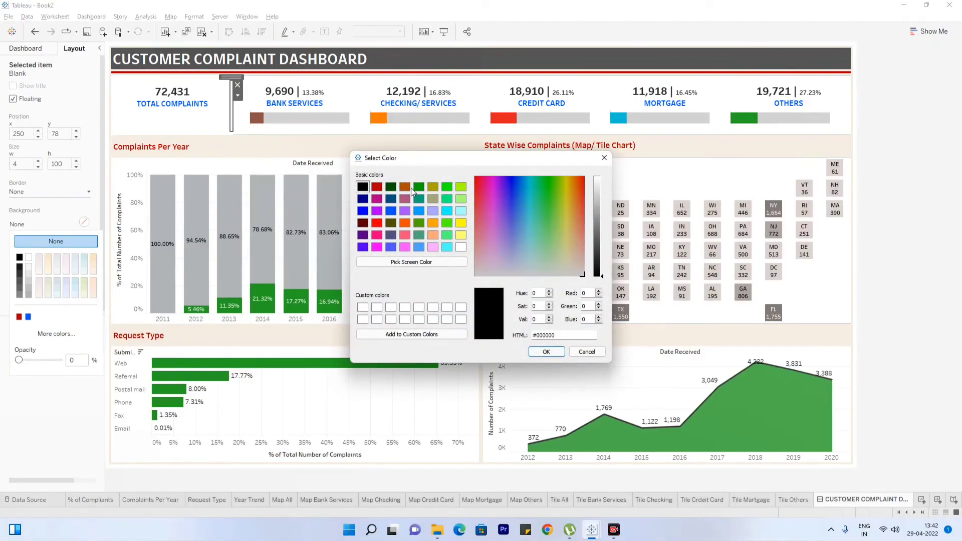
pyautogui.click(405, 187)
pyautogui.click(550, 350)
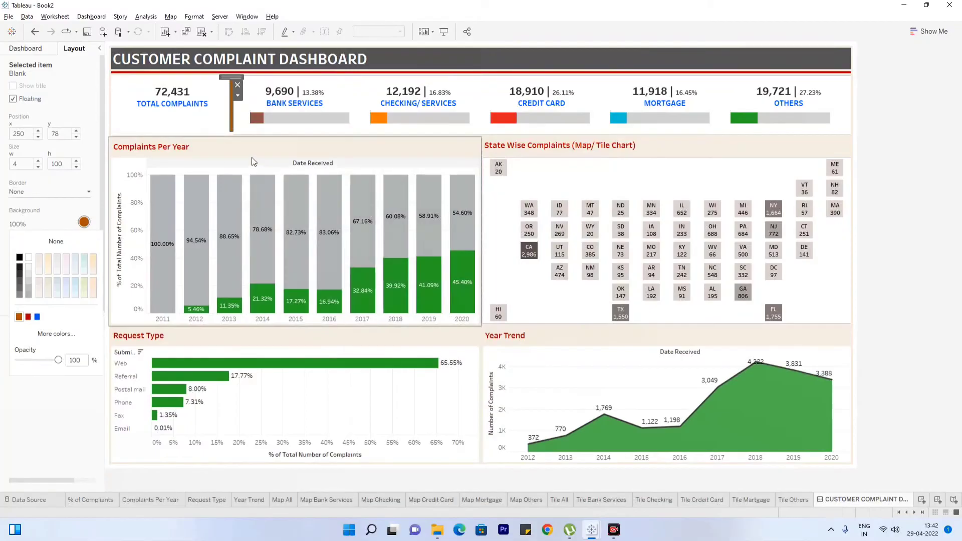
pyautogui.click(942, 67)
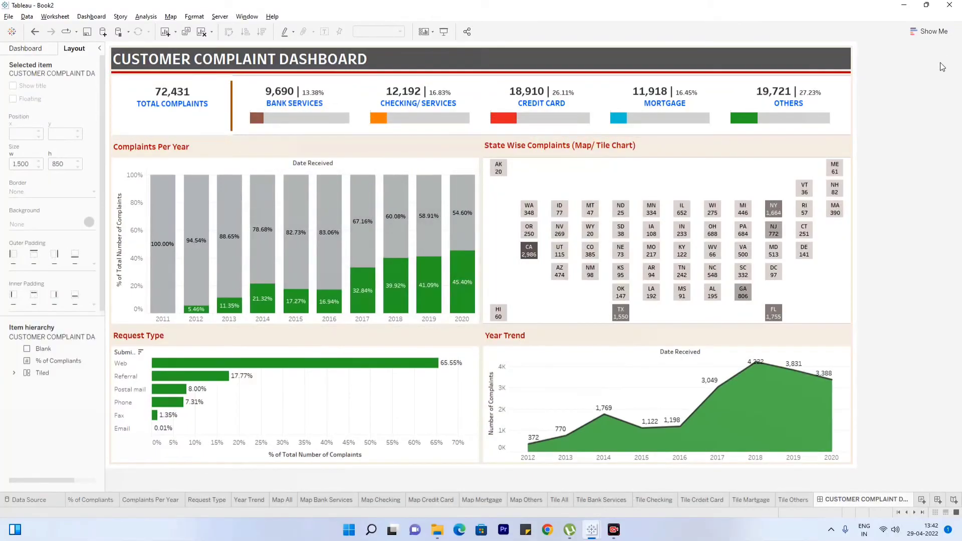
pyautogui.click(231, 105)
pyautogui.click(16, 165)
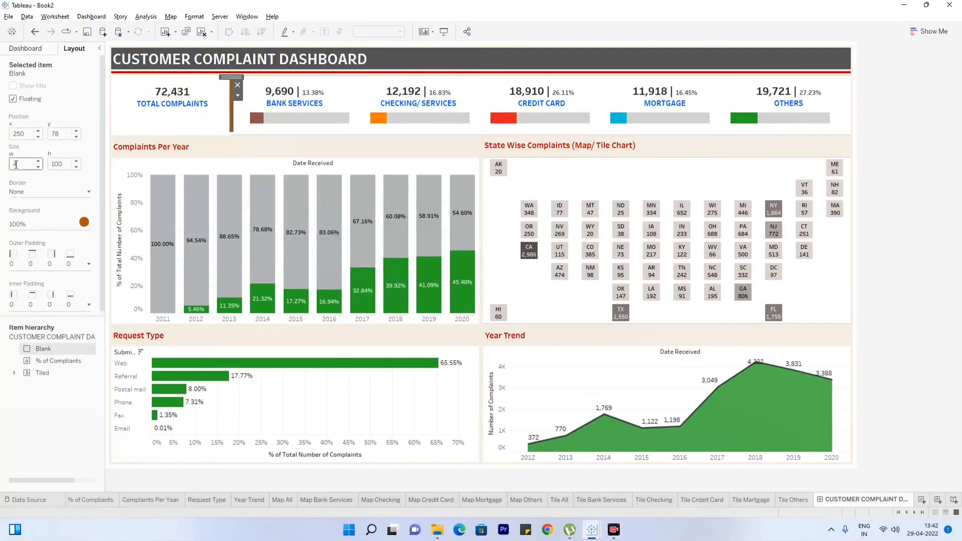
pyautogui.click(921, 87)
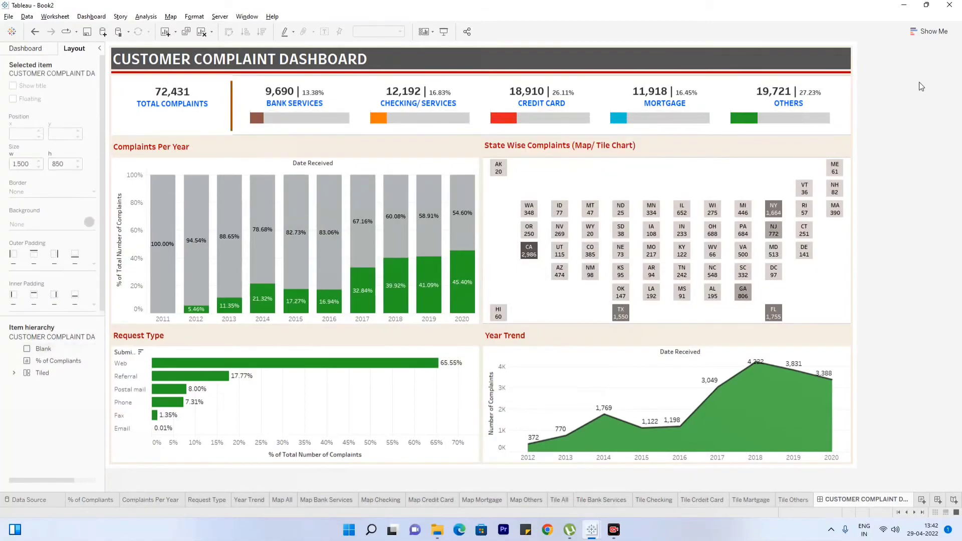
# Add a brownish-orange floating blank, 5 wide by 100 high, as a divider line between the Bank Services and Checking/Services KPIs
pyautogui.click(42, 350)
pyautogui.click(26, 48)
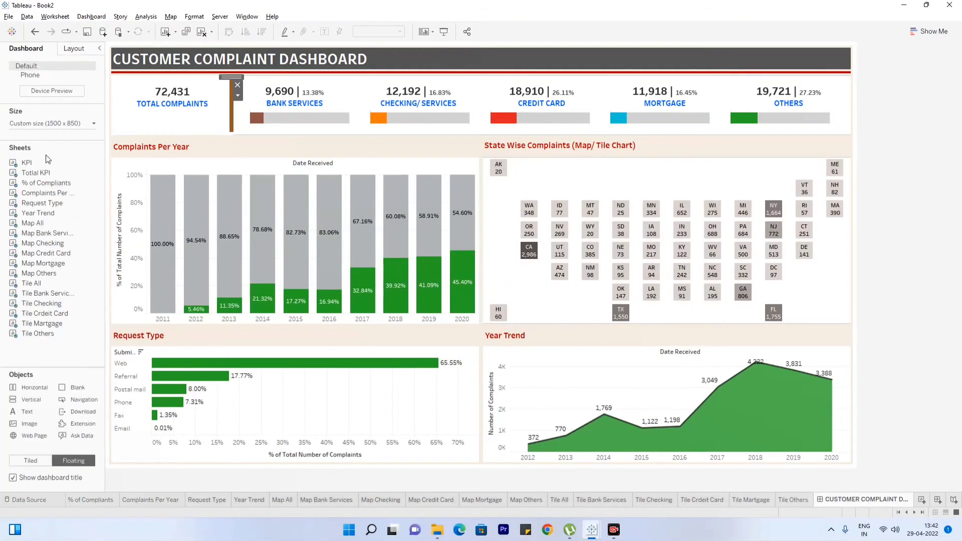
pyautogui.moveTo(72, 389); pyautogui.dragTo(341, 207)
pyautogui.click(74, 49)
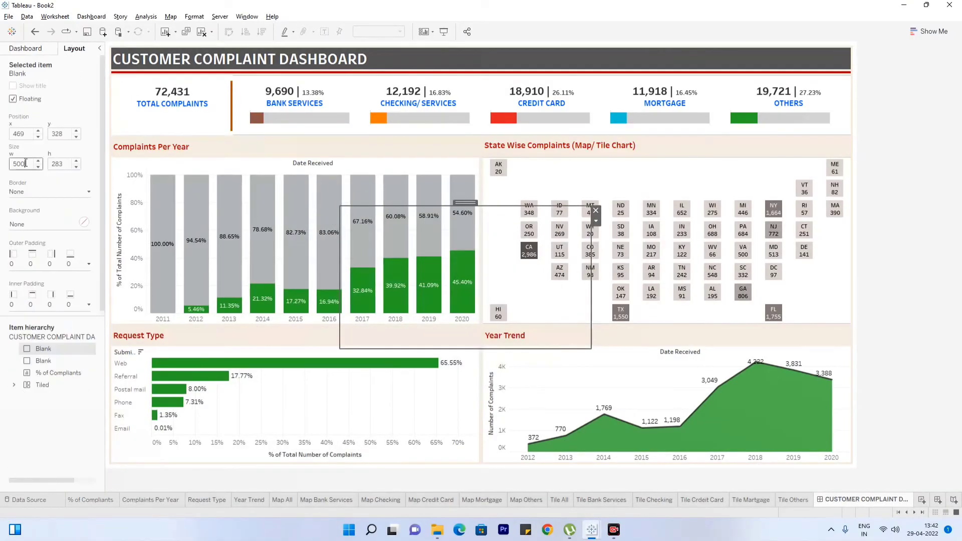
pyautogui.click(51, 166)
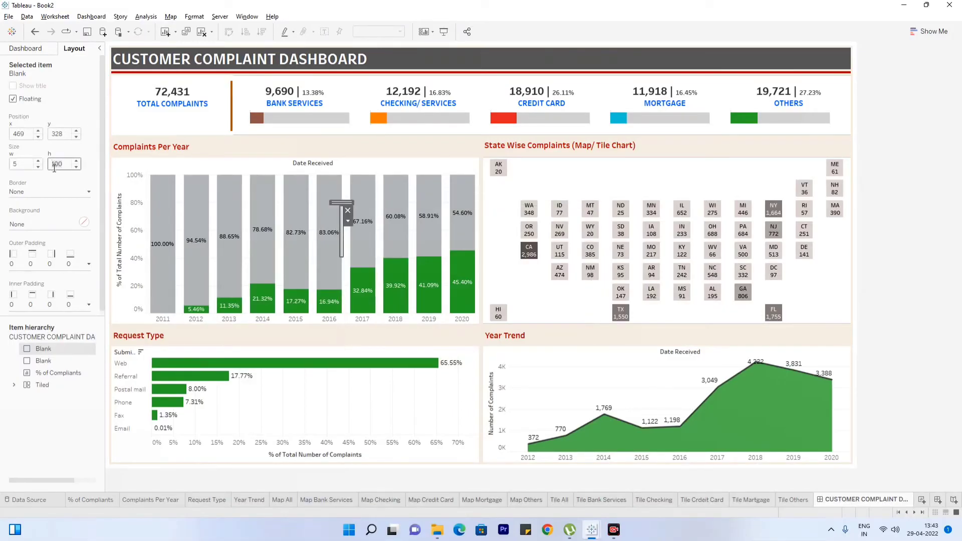
pyautogui.click(21, 225)
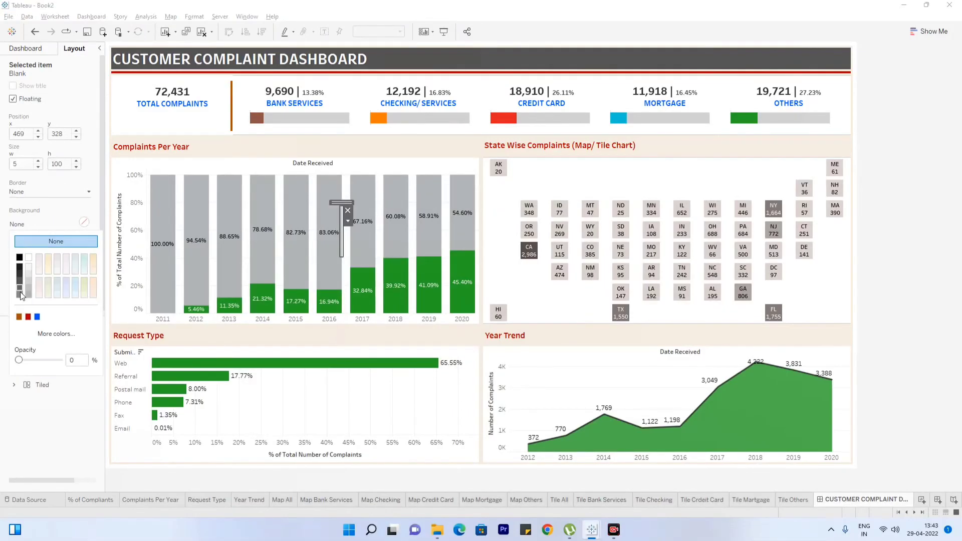
pyautogui.click(20, 317)
pyautogui.moveTo(342, 202); pyautogui.dragTo(359, 79)
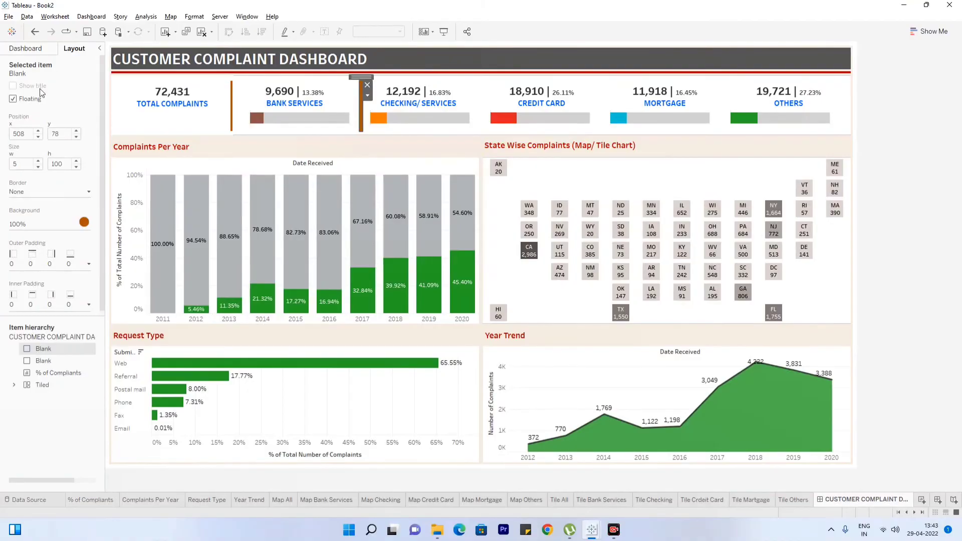
# Add another brownish-orange floating blank, 5 wide by 100 high, as a divider between the Checking/Services and Credit Card KPIs
pyautogui.click(26, 48)
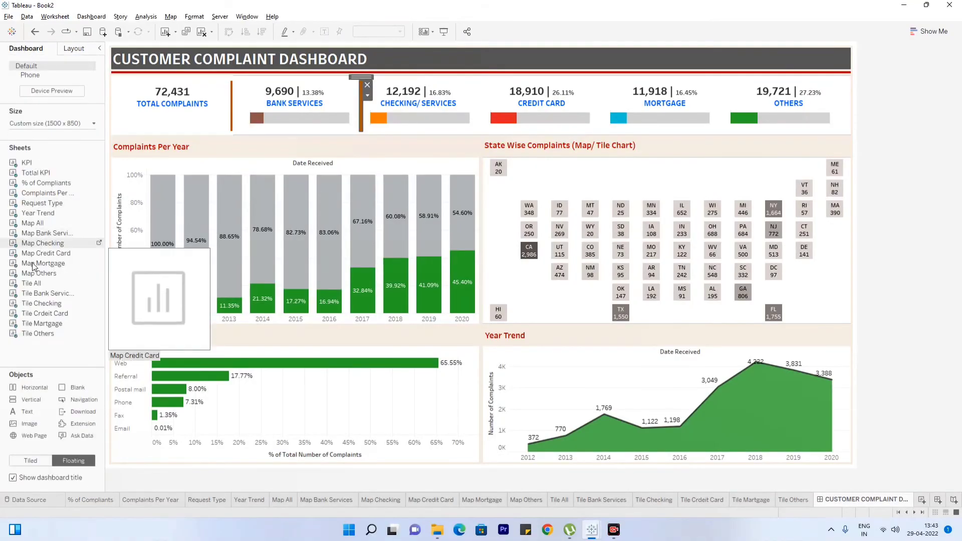
pyautogui.moveTo(75, 388); pyautogui.dragTo(379, 177)
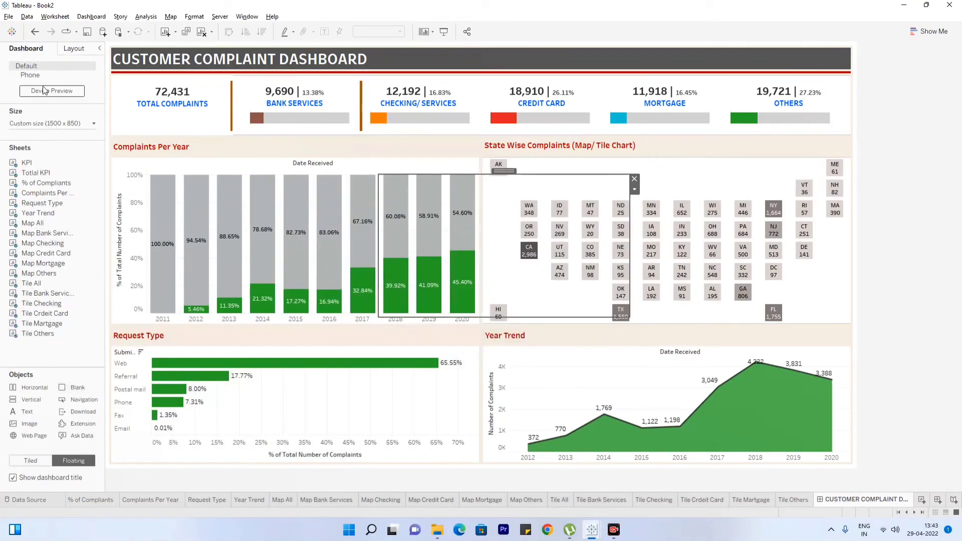
pyautogui.click(73, 48)
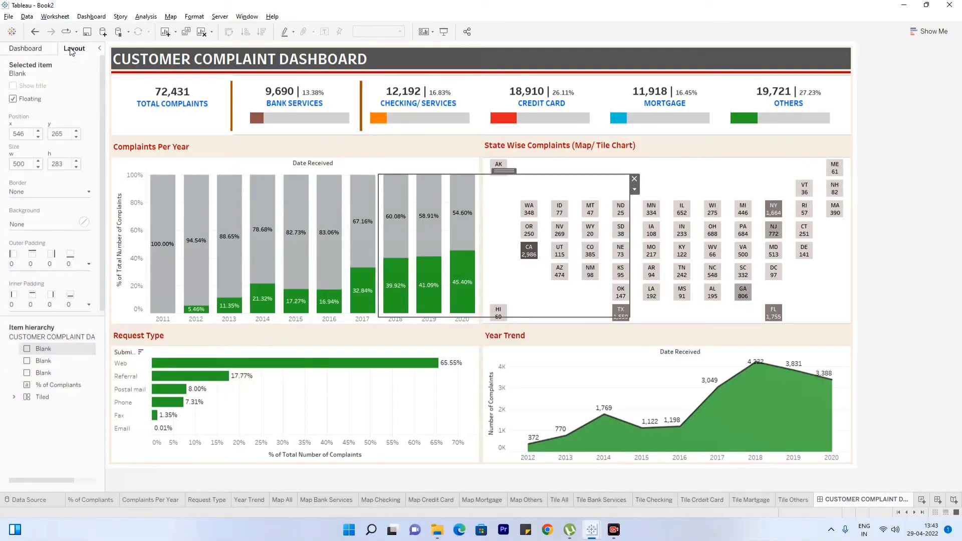
pyautogui.click(22, 169)
pyautogui.write('5')
pyautogui.click(63, 169)
pyautogui.write('100')
pyautogui.click(83, 221)
pyautogui.click(19, 317)
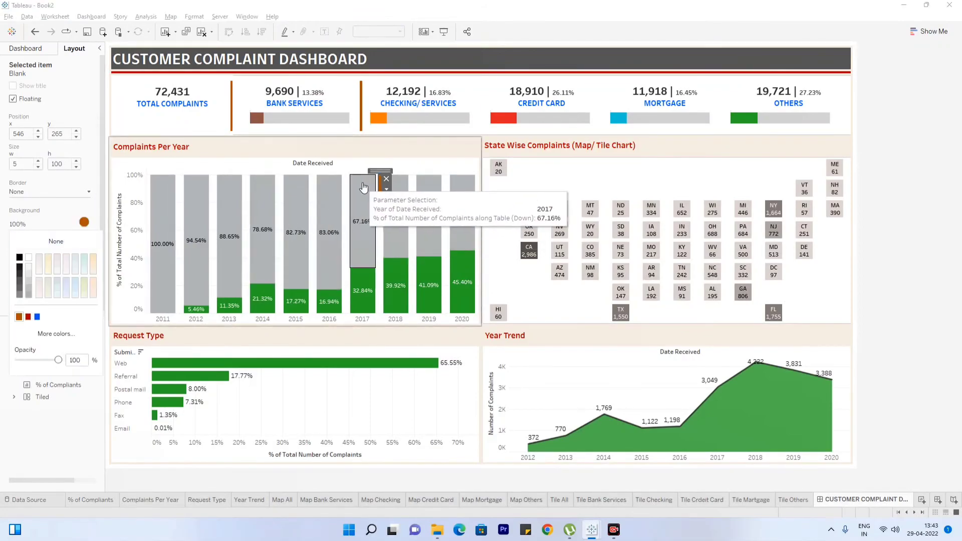
pyautogui.moveTo(381, 170); pyautogui.dragTo(479, 77)
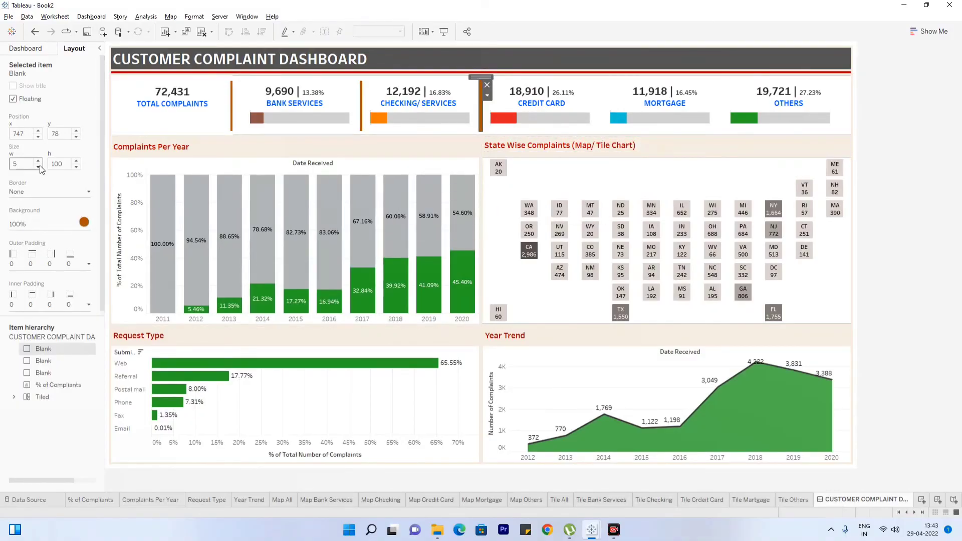
# Add a brownish-orange floating blank, 5 wide by 100 high, as a divider between the Credit Card and Mortgage KPIs
pyautogui.click(39, 48)
pyautogui.moveTo(65, 391); pyautogui.dragTo(320, 177)
pyautogui.click(70, 50)
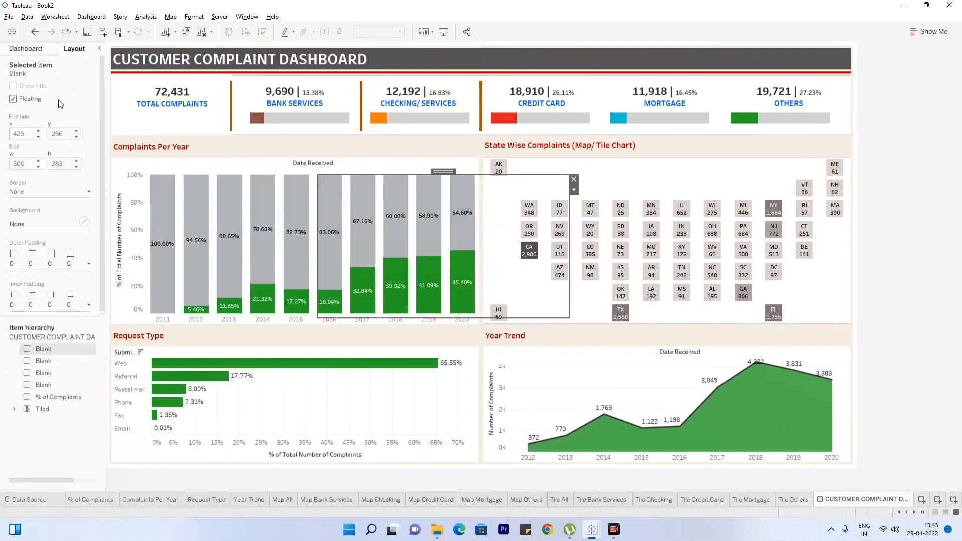
pyautogui.click(22, 162)
pyautogui.click(59, 164)
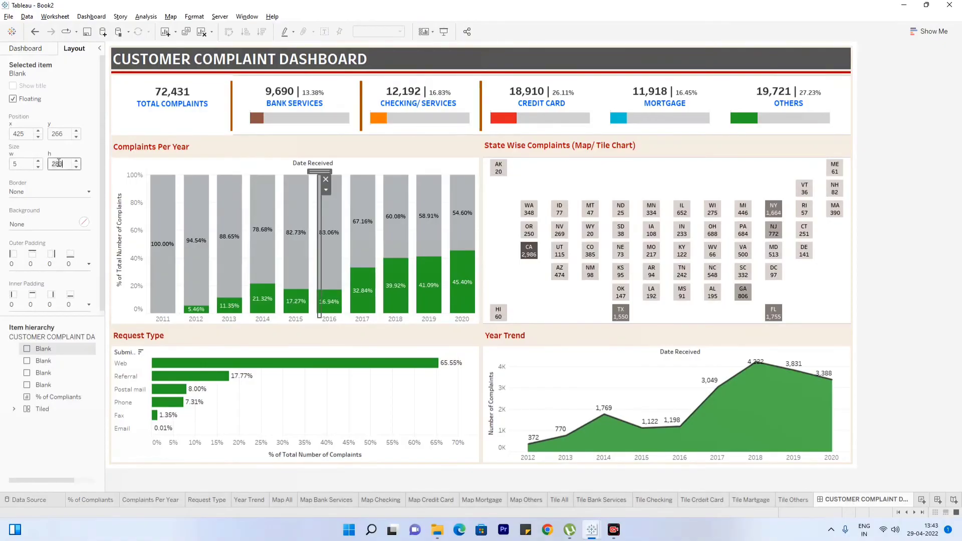
pyautogui.click(48, 223)
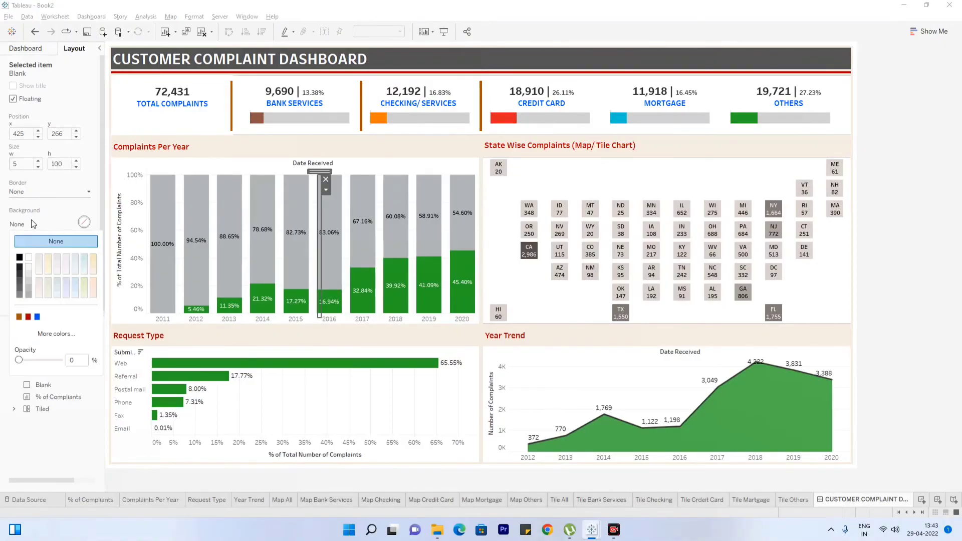
pyautogui.click(19, 316)
pyautogui.moveTo(321, 169); pyautogui.dragTo(598, 82)
# Add a brownish-orange floating blank, 5 wide by 100 high, as a divider between the Mortgage and Others KPIs
pyautogui.click(30, 49)
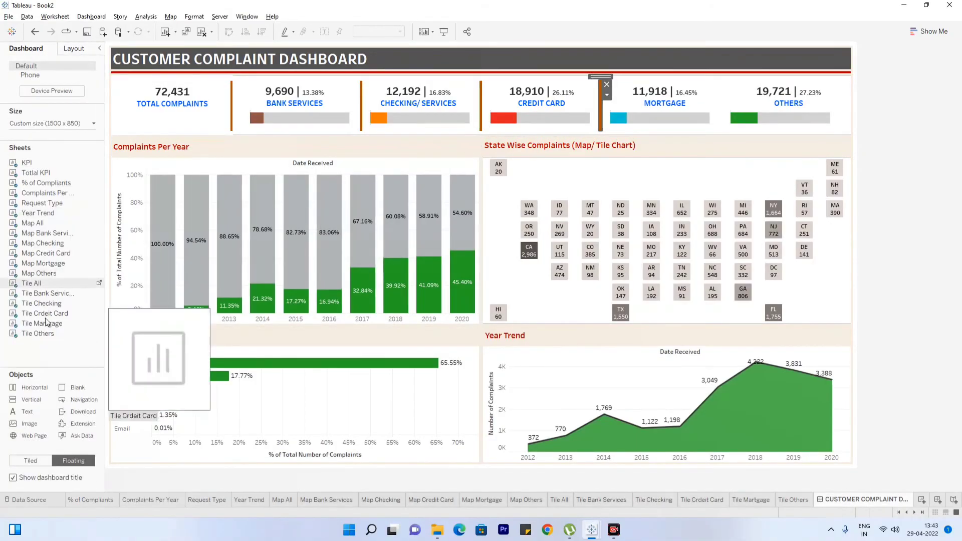
pyautogui.moveTo(63, 388); pyautogui.dragTo(353, 157)
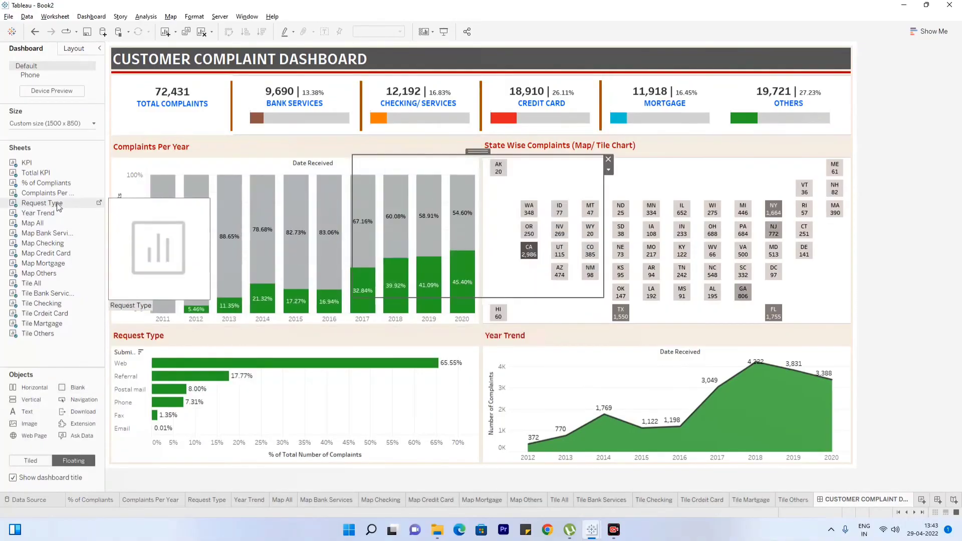
pyautogui.click(70, 49)
pyautogui.click(26, 165)
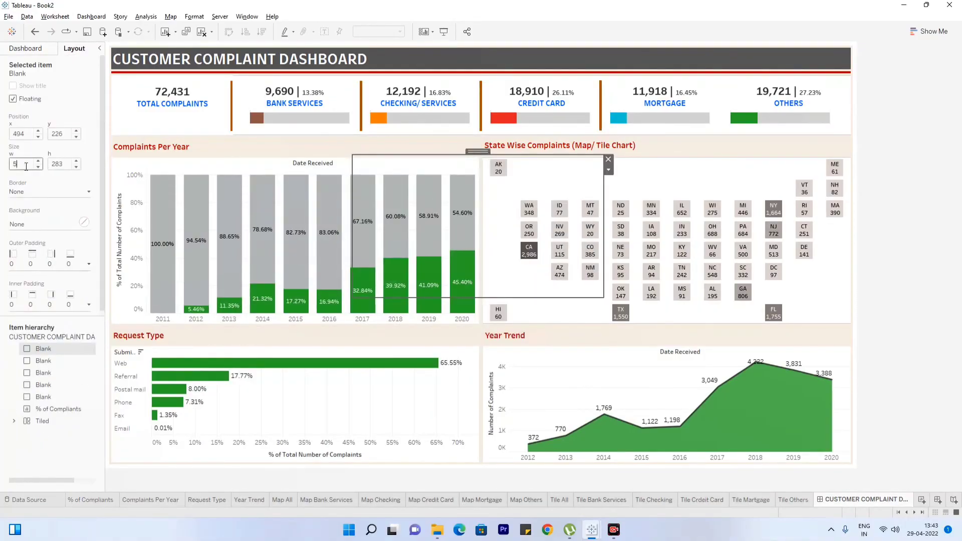
pyautogui.click(57, 165)
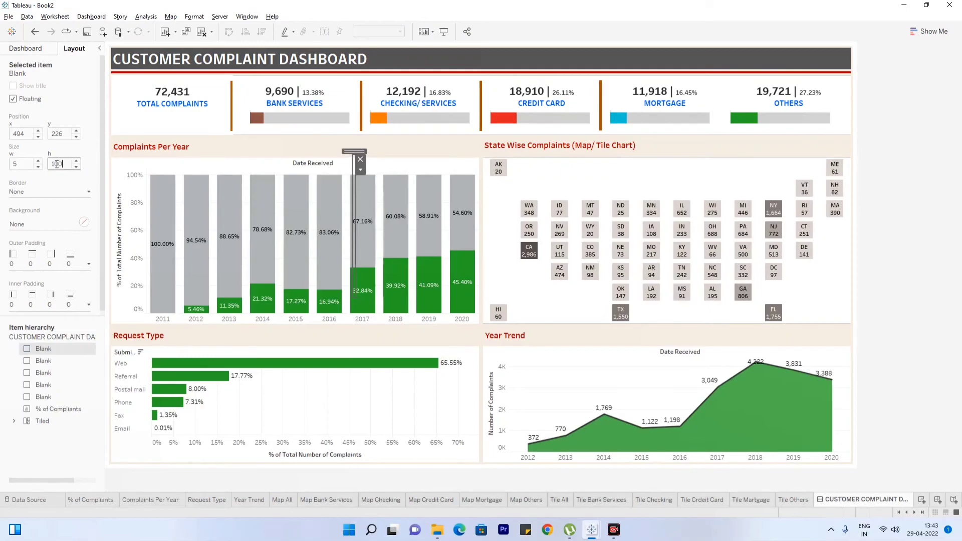
pyautogui.press('Return')
pyautogui.moveTo(354, 152); pyautogui.dragTo(723, 75)
pyautogui.click(47, 224)
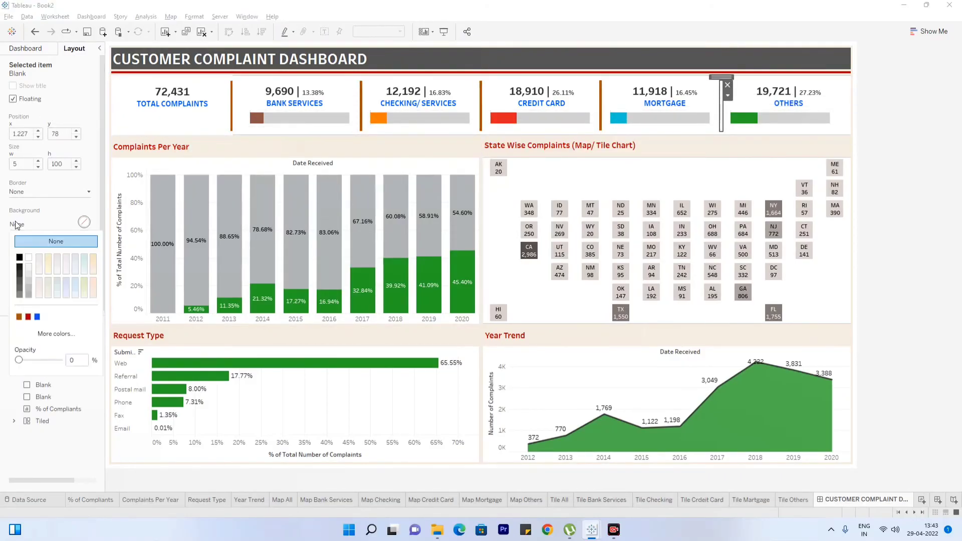
pyautogui.click(945, 174)
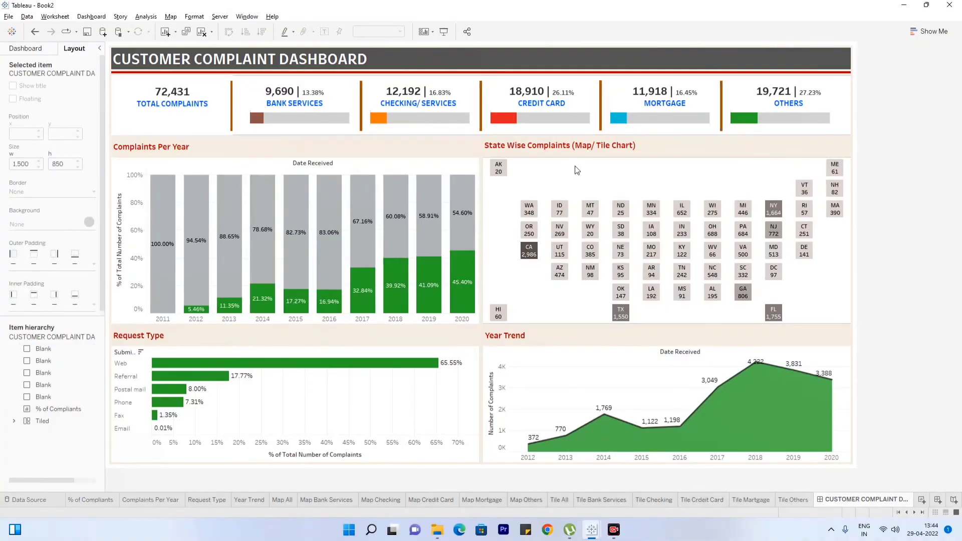
# Slightly increase the height of the dashboard title row and show the Select Map and Select Product parameter controls
pyautogui.moveTo(411, 70); pyautogui.dragTo(411, 72)
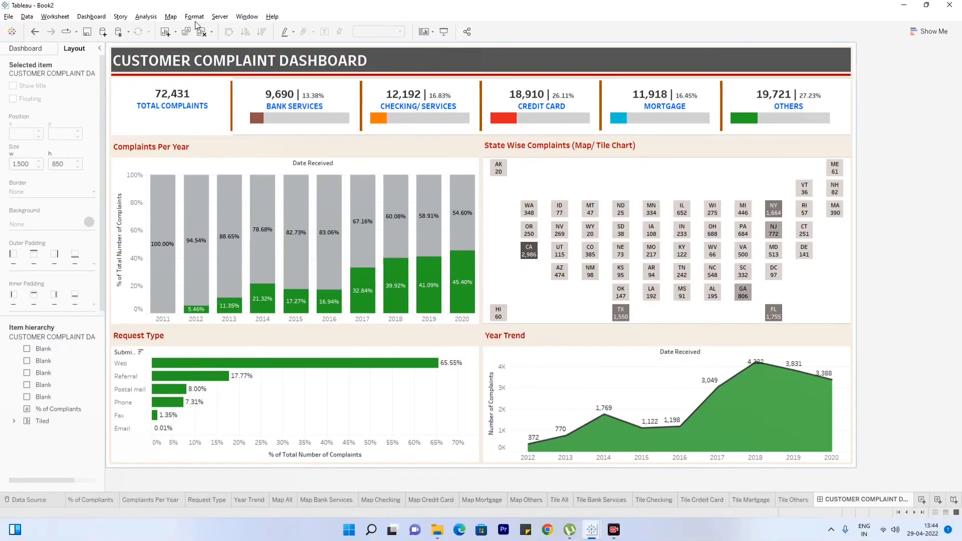
pyautogui.click(150, 16)
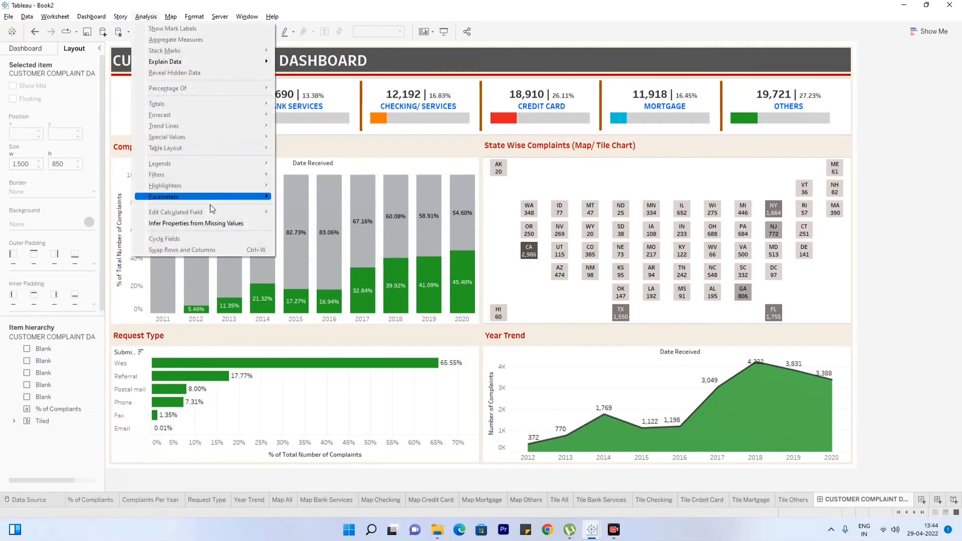
pyautogui.moveTo(248, 201)
pyautogui.click(294, 199)
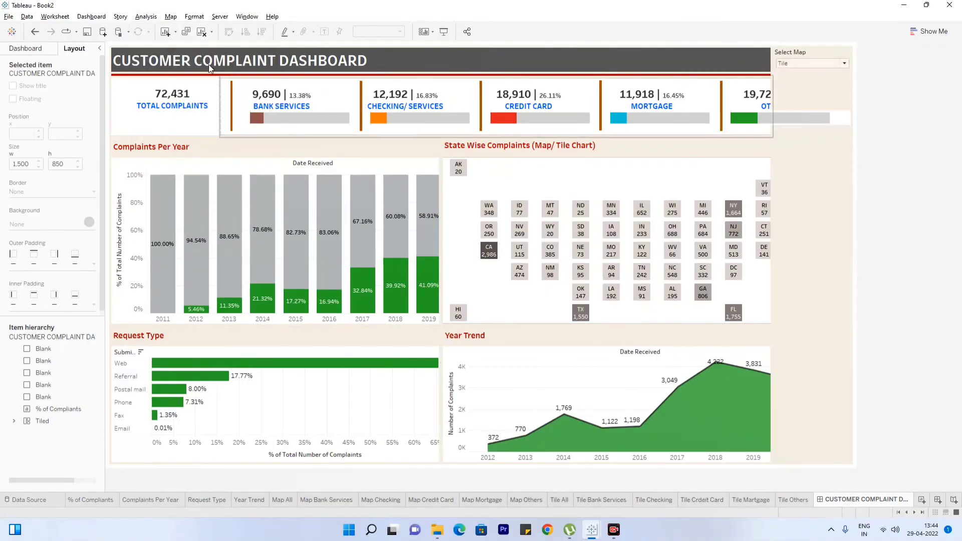
pyautogui.click(145, 16)
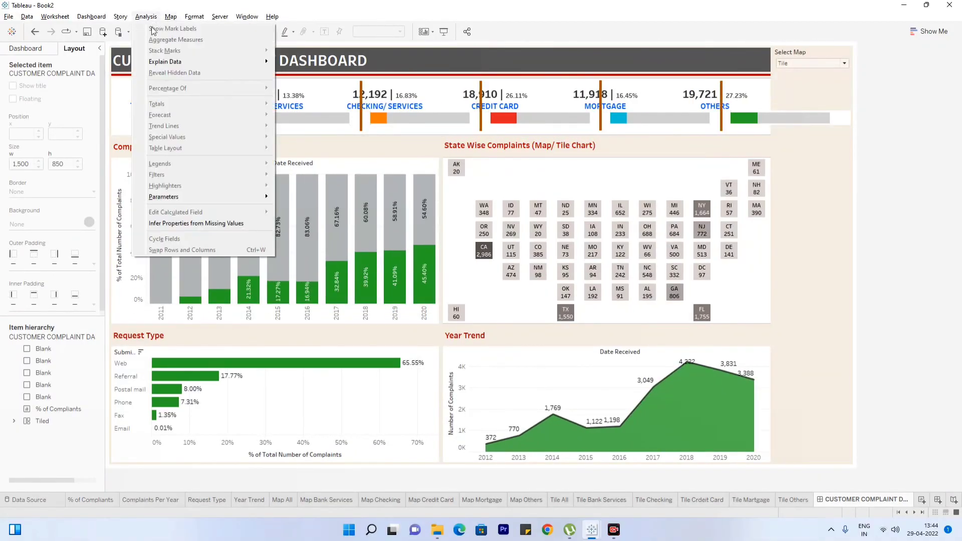
pyautogui.moveTo(221, 197)
pyautogui.click(301, 208)
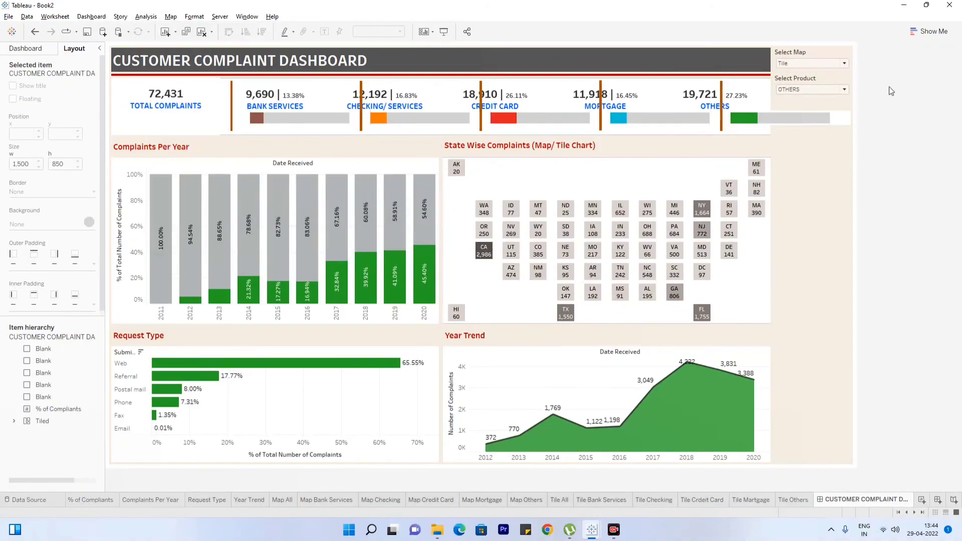
# Make the Select Map parameter control floating and place it at the far end of the dark dashboard title bar
pyautogui.click(812, 52)
pyautogui.click(858, 71)
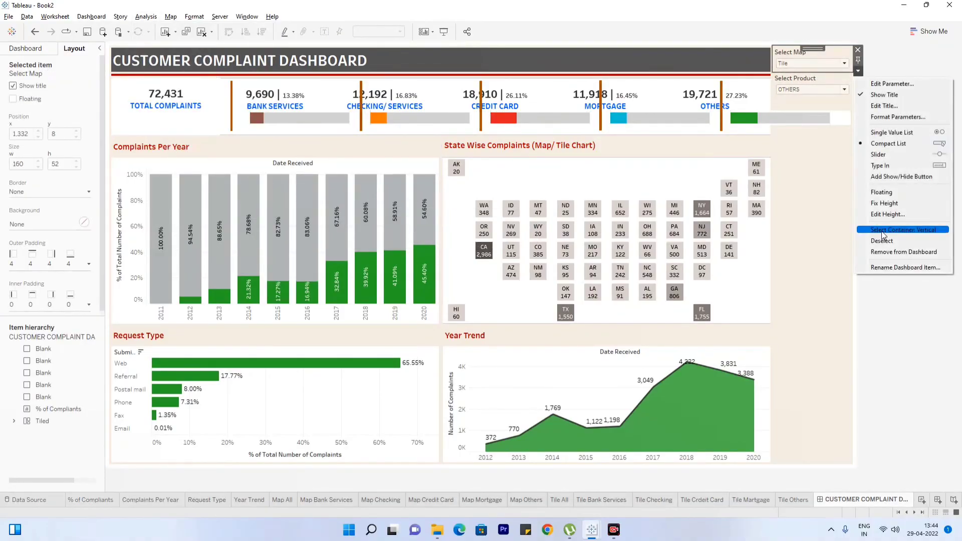
pyautogui.click(881, 192)
pyautogui.click(859, 71)
pyautogui.click(882, 199)
pyautogui.moveTo(802, 52); pyautogui.dragTo(709, 50)
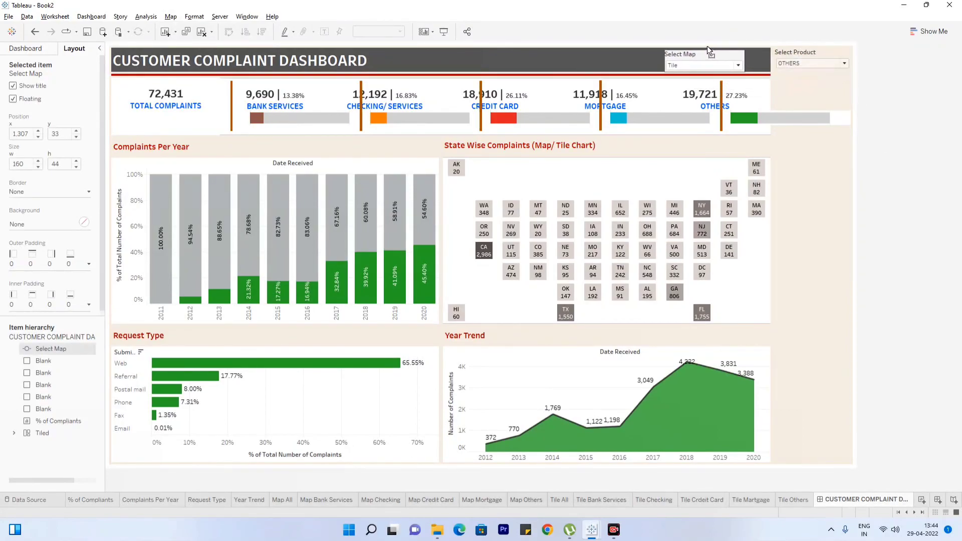
# Make the Select Product parameter control floating and place it in the title bar beside the Select Map control
pyautogui.click(804, 53)
pyautogui.click(858, 72)
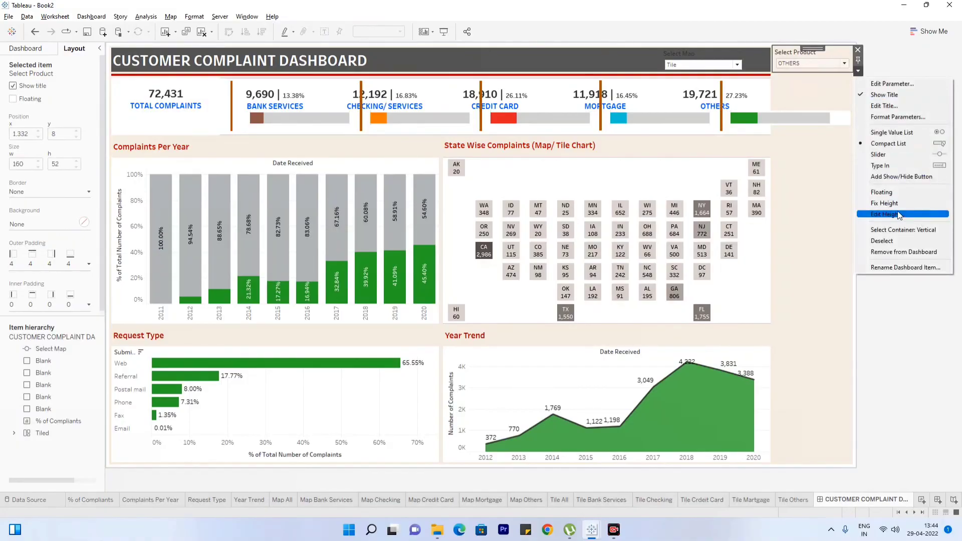
pyautogui.click(882, 192)
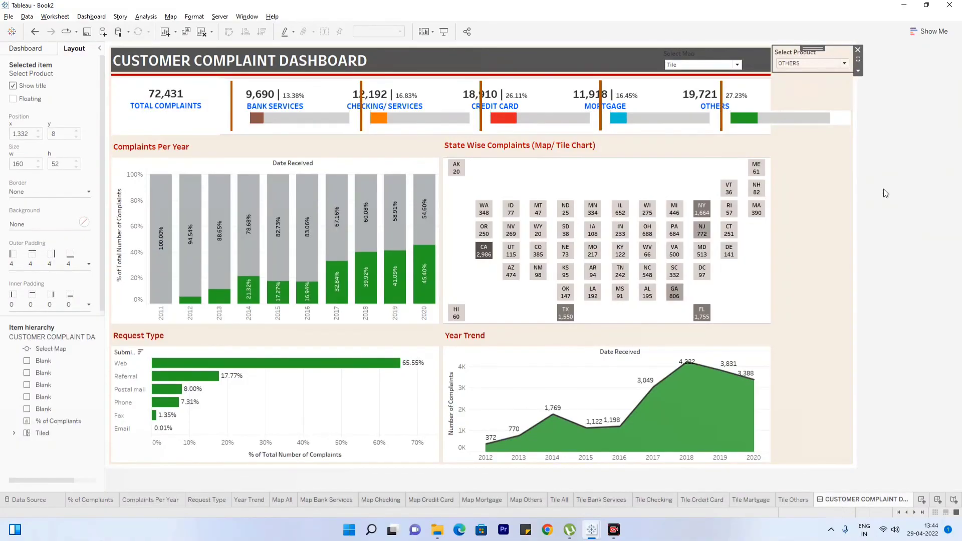
pyautogui.moveTo(797, 53); pyautogui.dragTo(607, 55)
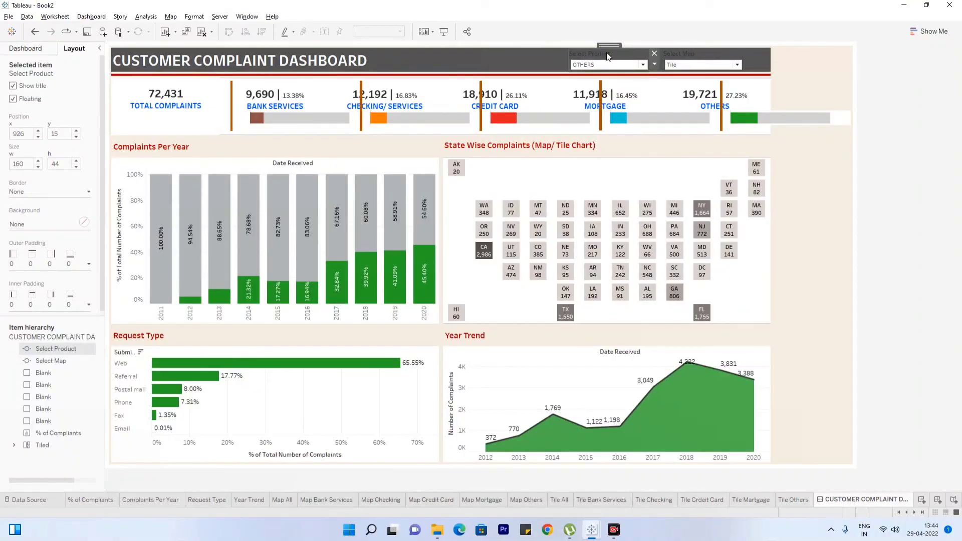
# Format the Select Product control's title as white text at font size 8
pyautogui.click(655, 65)
pyautogui.click(677, 103)
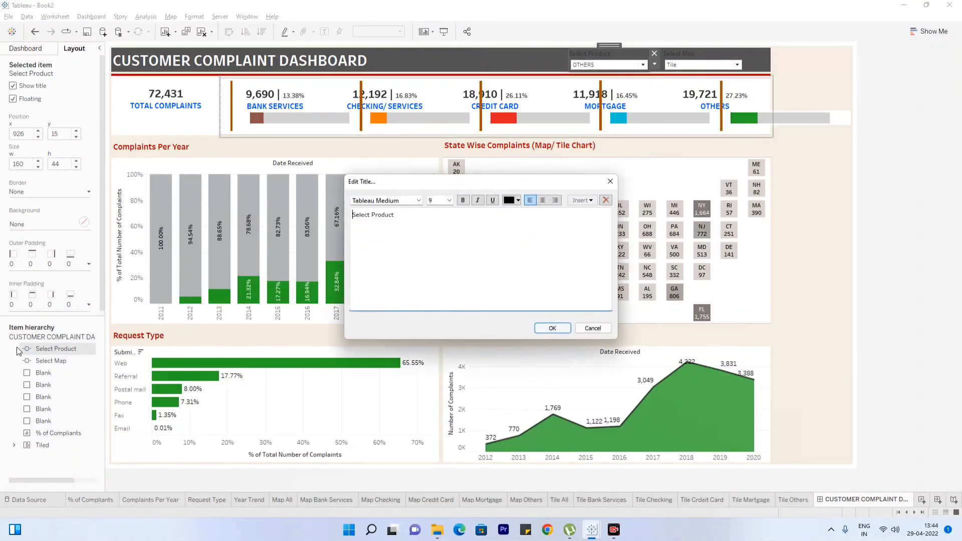
pyautogui.tripleClick(381, 217)
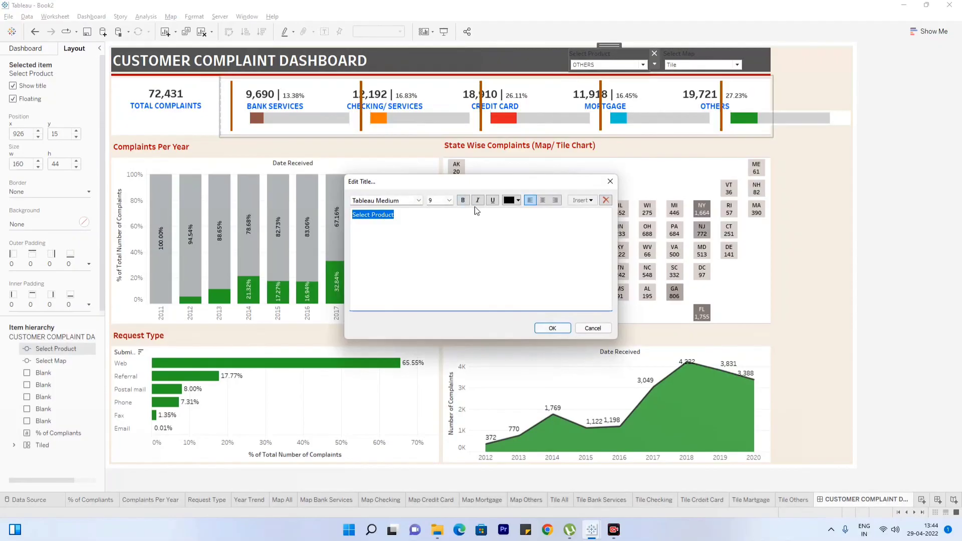
pyautogui.click(512, 201)
pyautogui.click(513, 221)
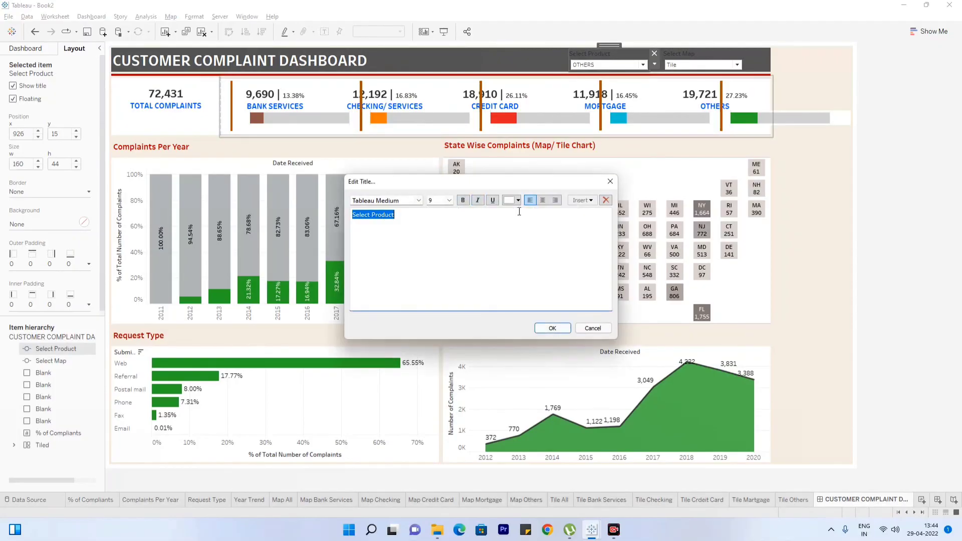
pyautogui.click(419, 201)
pyautogui.click(450, 201)
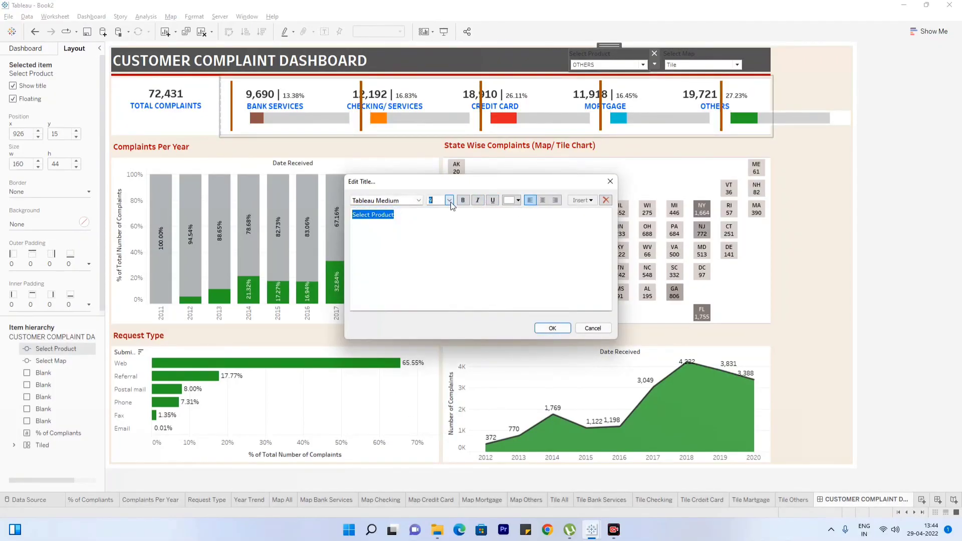
pyautogui.click(450, 200)
pyautogui.click(430, 209)
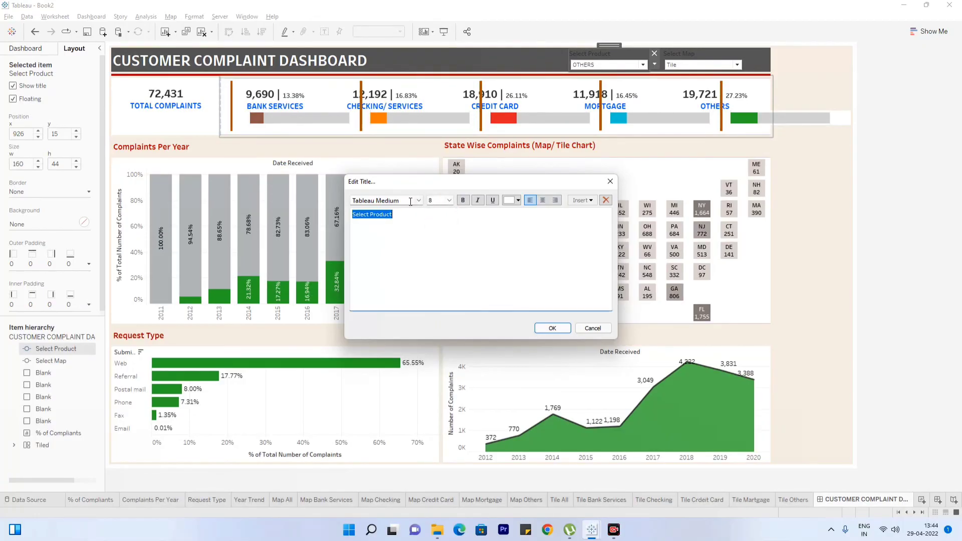
pyautogui.click(419, 200)
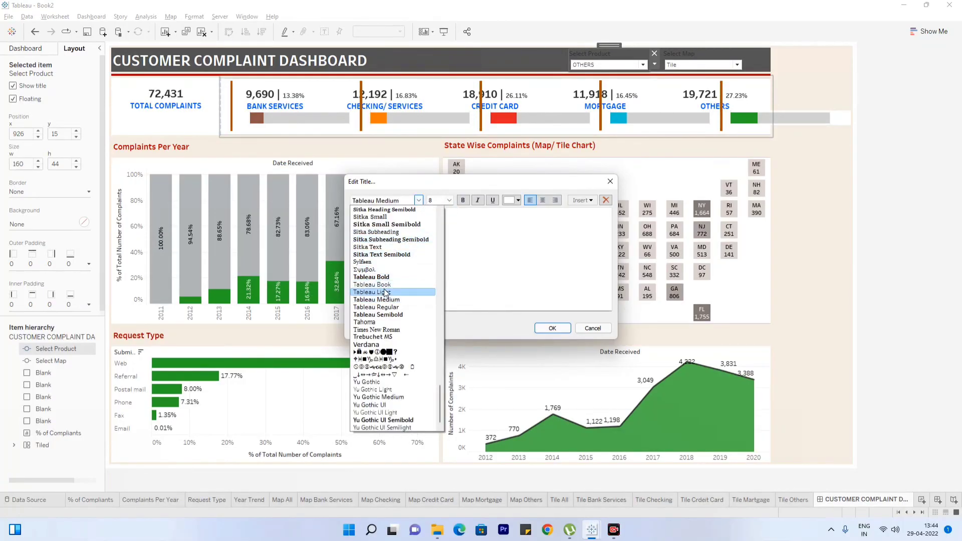
pyautogui.click(380, 303)
pyautogui.click(552, 328)
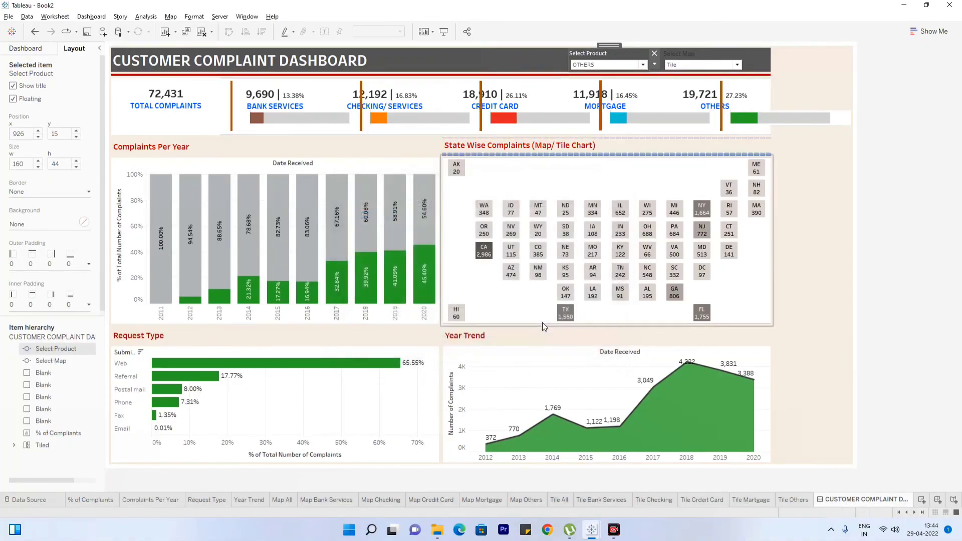
# Format the Select Map control's title in white Tableau Semibold
pyautogui.rightClick(676, 56)
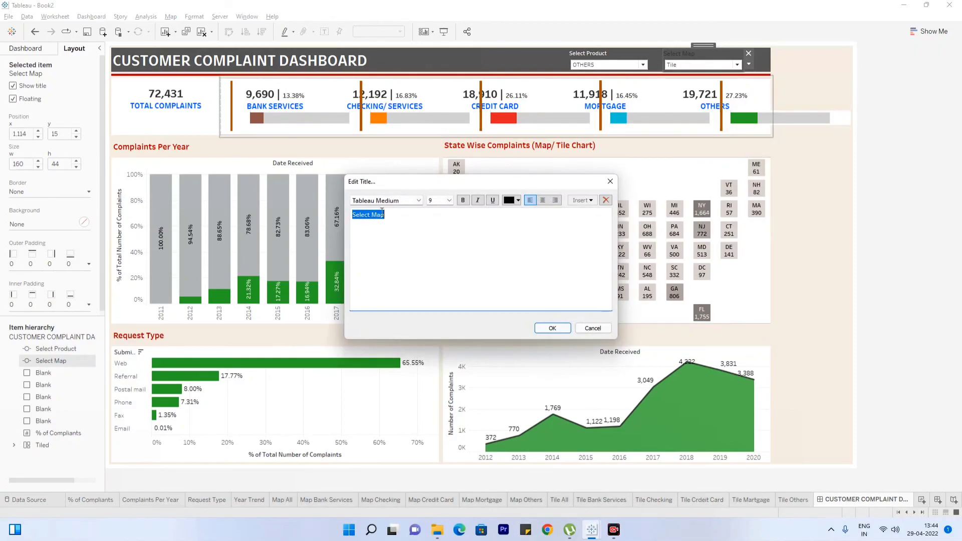
pyautogui.click(418, 200)
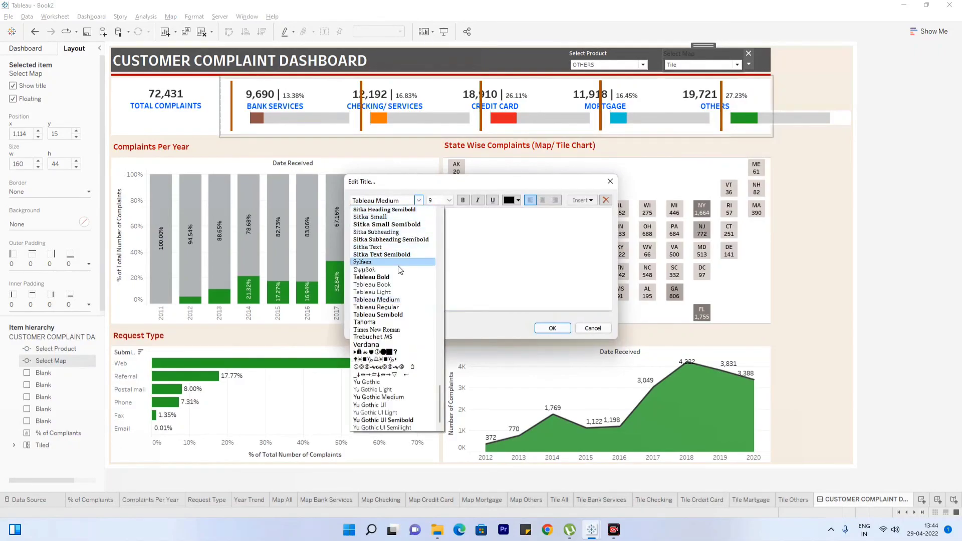
pyautogui.click(379, 315)
pyautogui.click(513, 200)
pyautogui.click(515, 215)
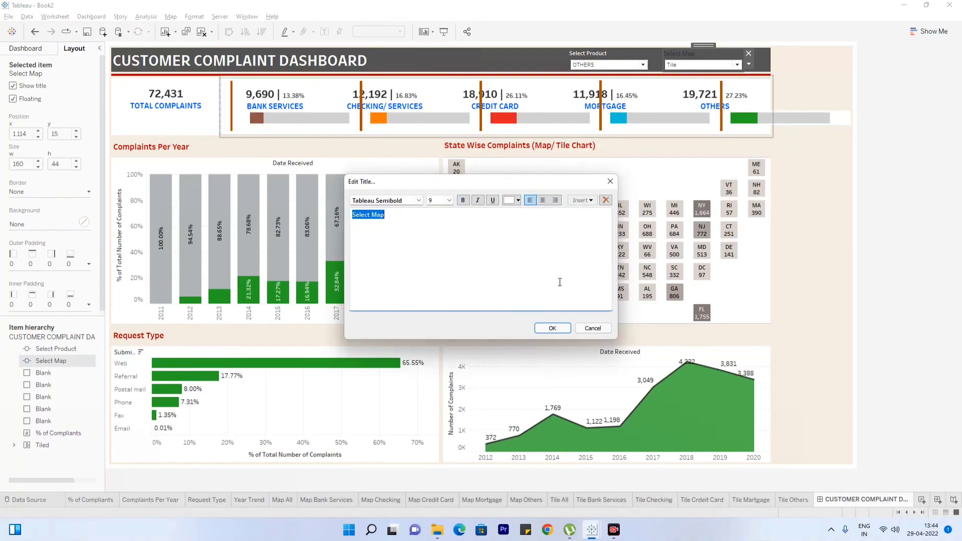
pyautogui.click(552, 328)
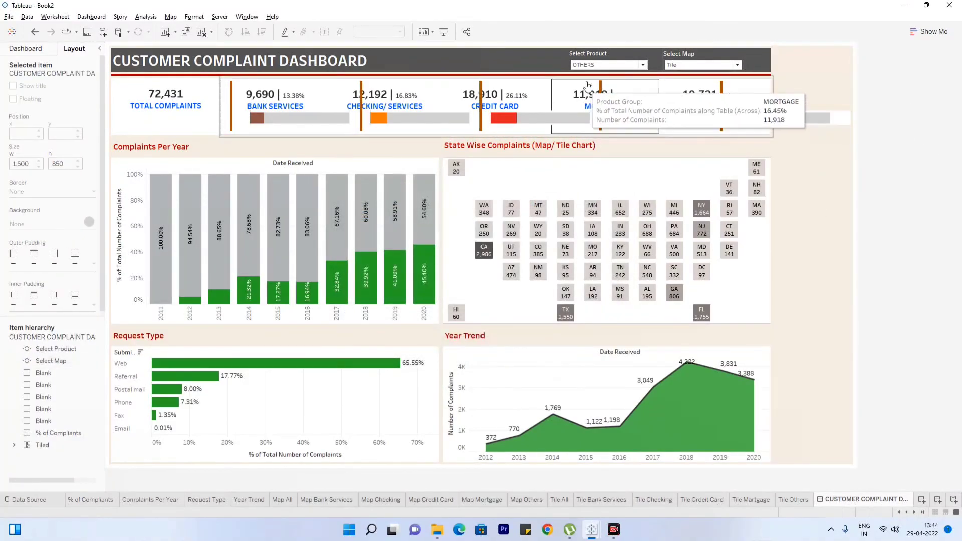
# Test the Select Product control by switching the dashboard to BANK SERVICES and CHECKING/ SERVICES
pyautogui.click(588, 66)
pyautogui.click(584, 72)
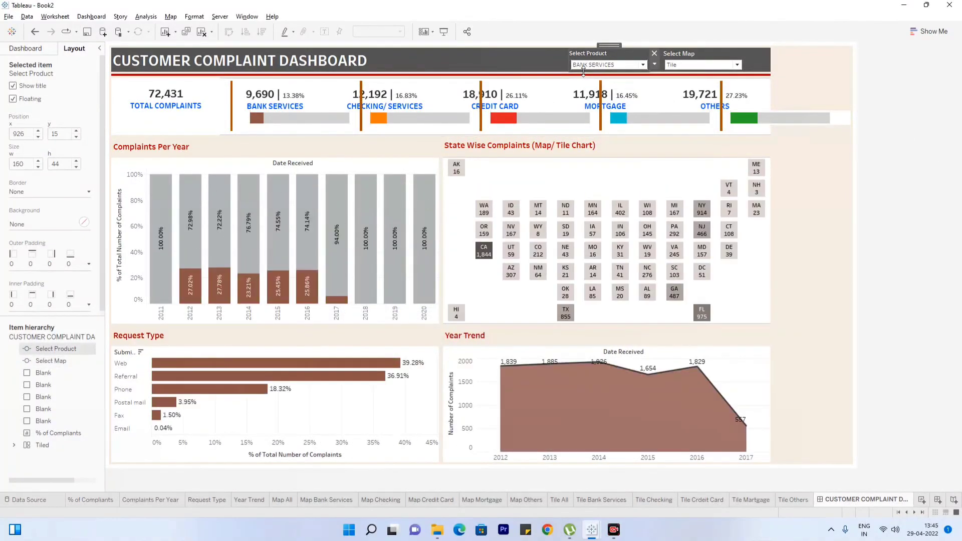
pyautogui.click(582, 65)
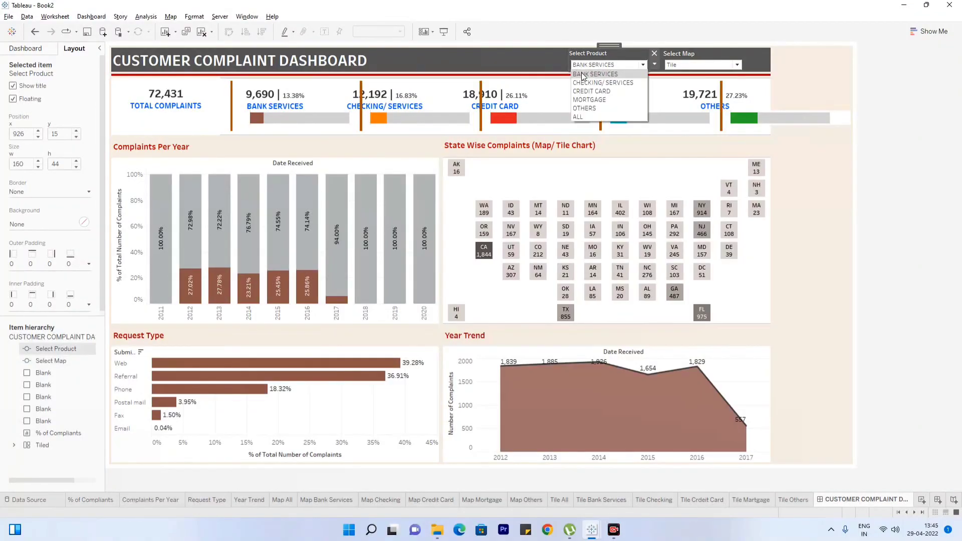
pyautogui.click(583, 83)
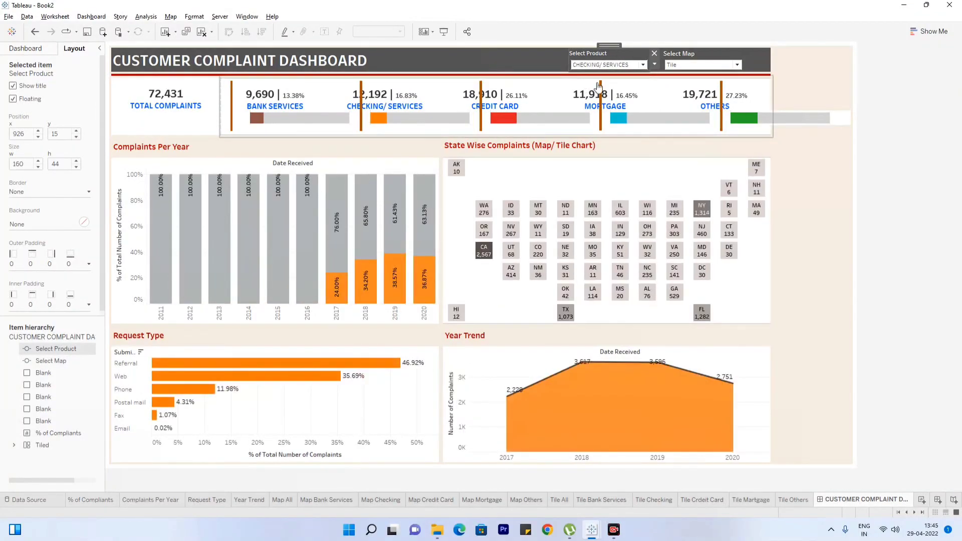
# Remove the empty side container left by the parameter controls so the dashboard content fills the full width
pyautogui.click(903, 129)
pyautogui.click(834, 77)
pyautogui.click(858, 54)
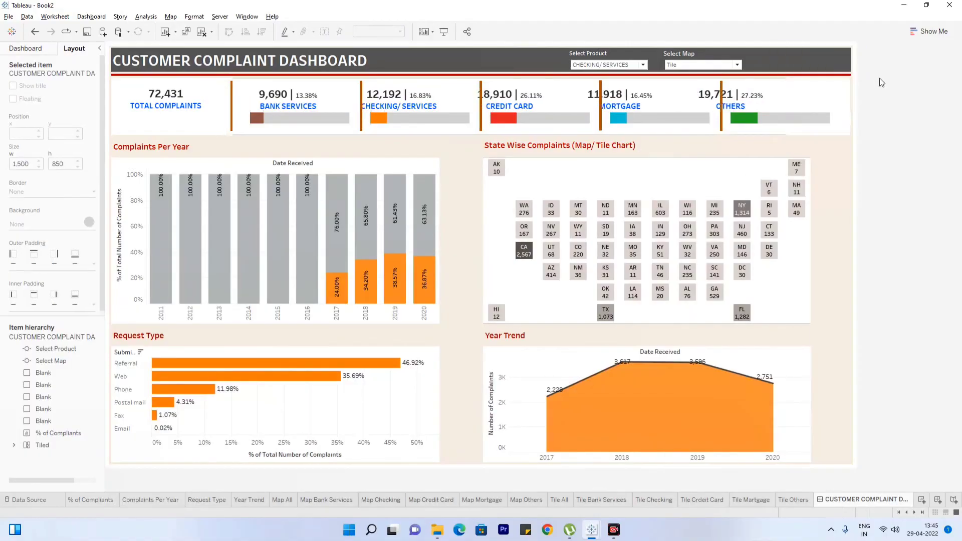
# Check the charts for each product by setting Select Product to BANK SERVICES, CREDIT CARD, MORTGAGE and OTHERS
pyautogui.click(596, 65)
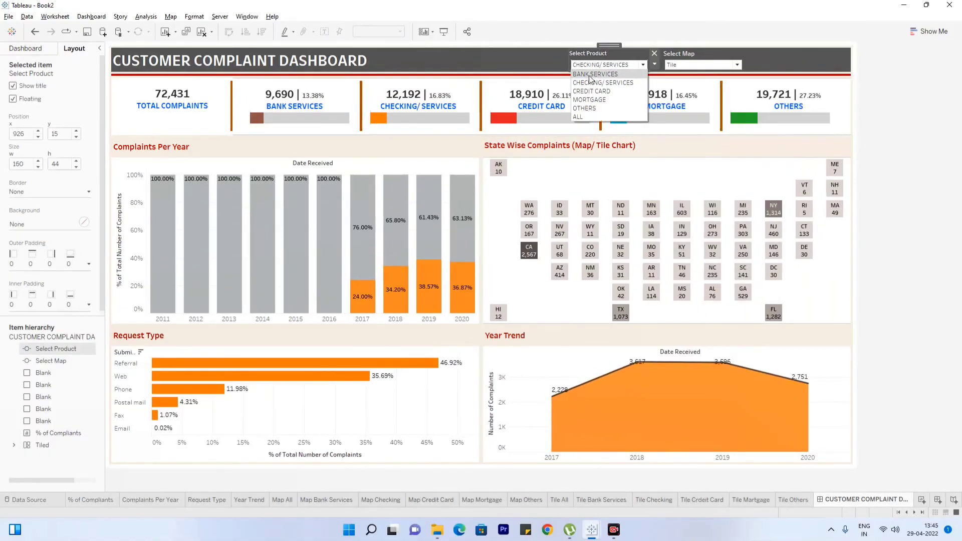
pyautogui.click(589, 75)
pyautogui.click(594, 64)
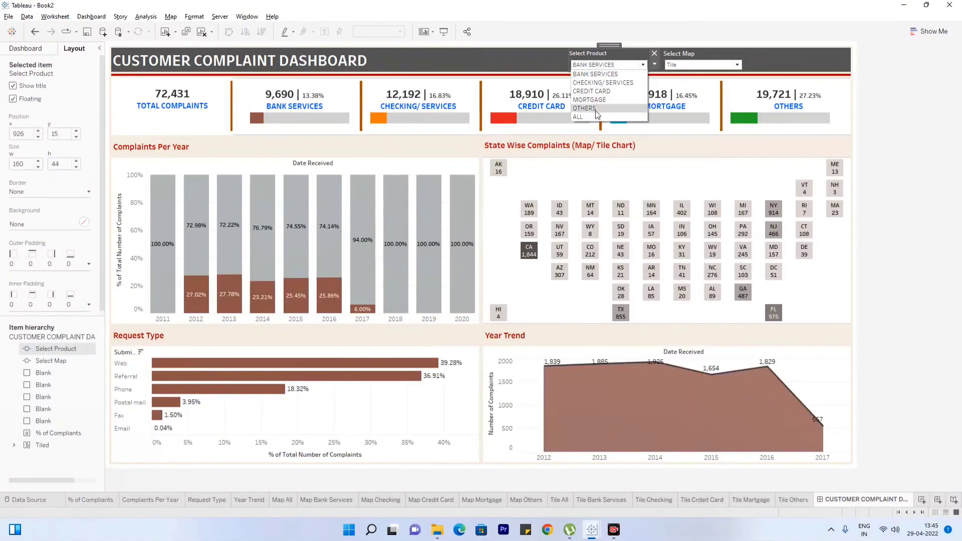
pyautogui.click(590, 92)
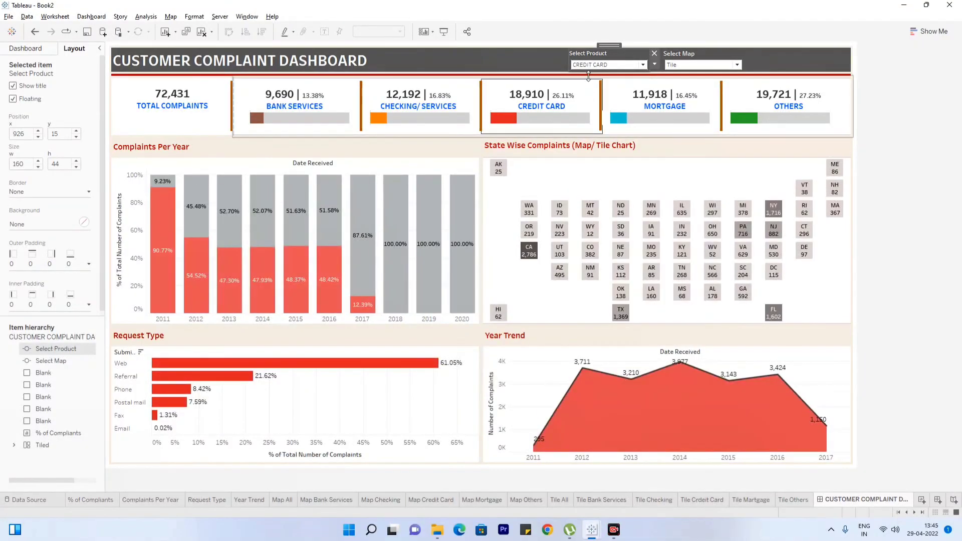
pyautogui.click(597, 66)
pyautogui.click(594, 100)
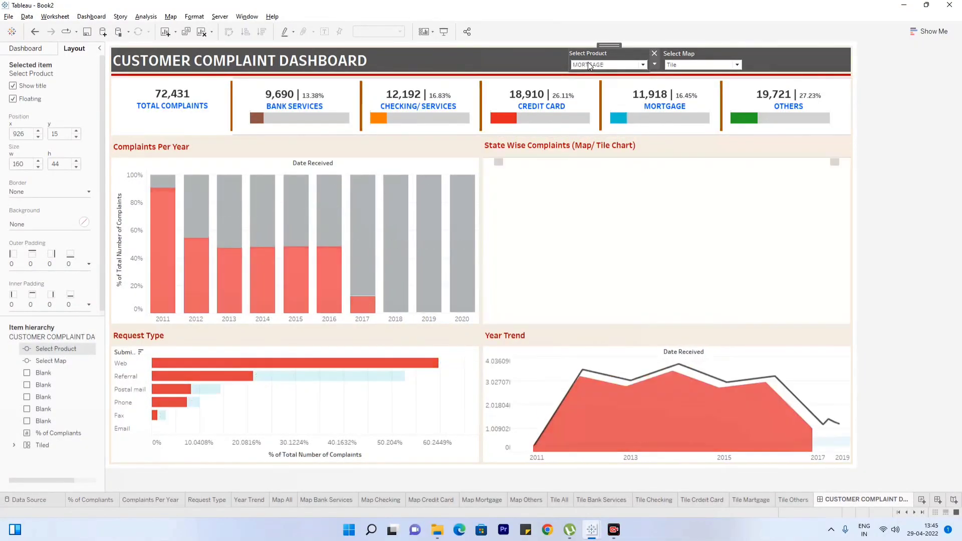
pyautogui.click(590, 66)
pyautogui.click(592, 106)
pyautogui.click(591, 67)
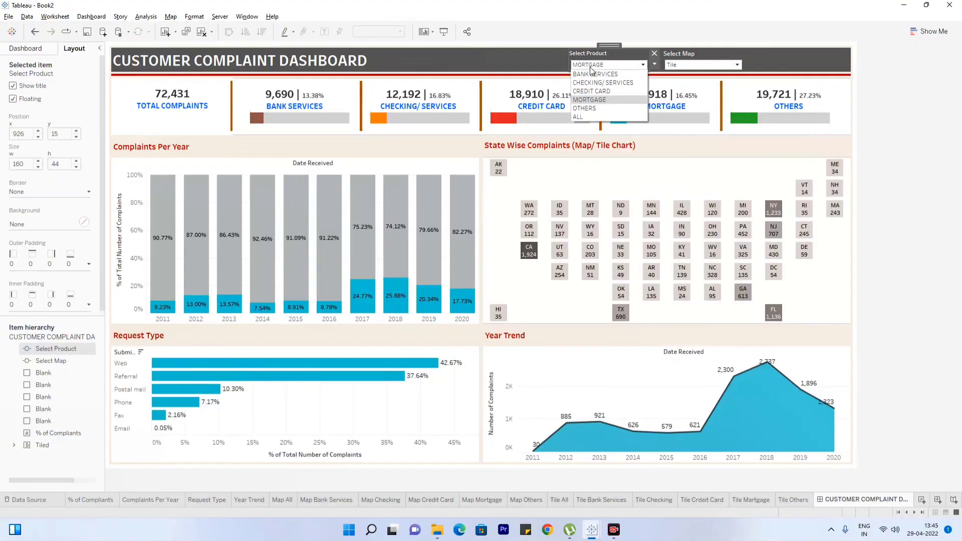
pyautogui.click(590, 107)
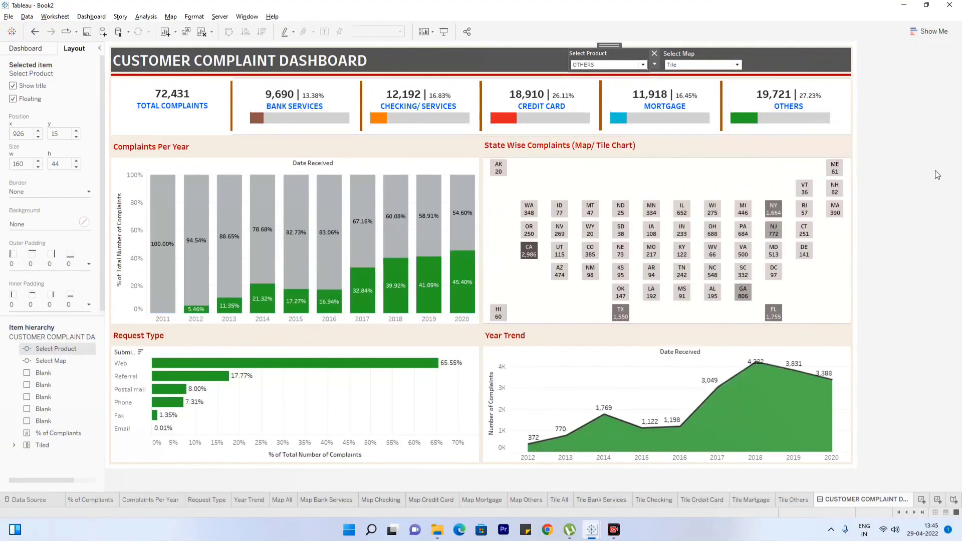